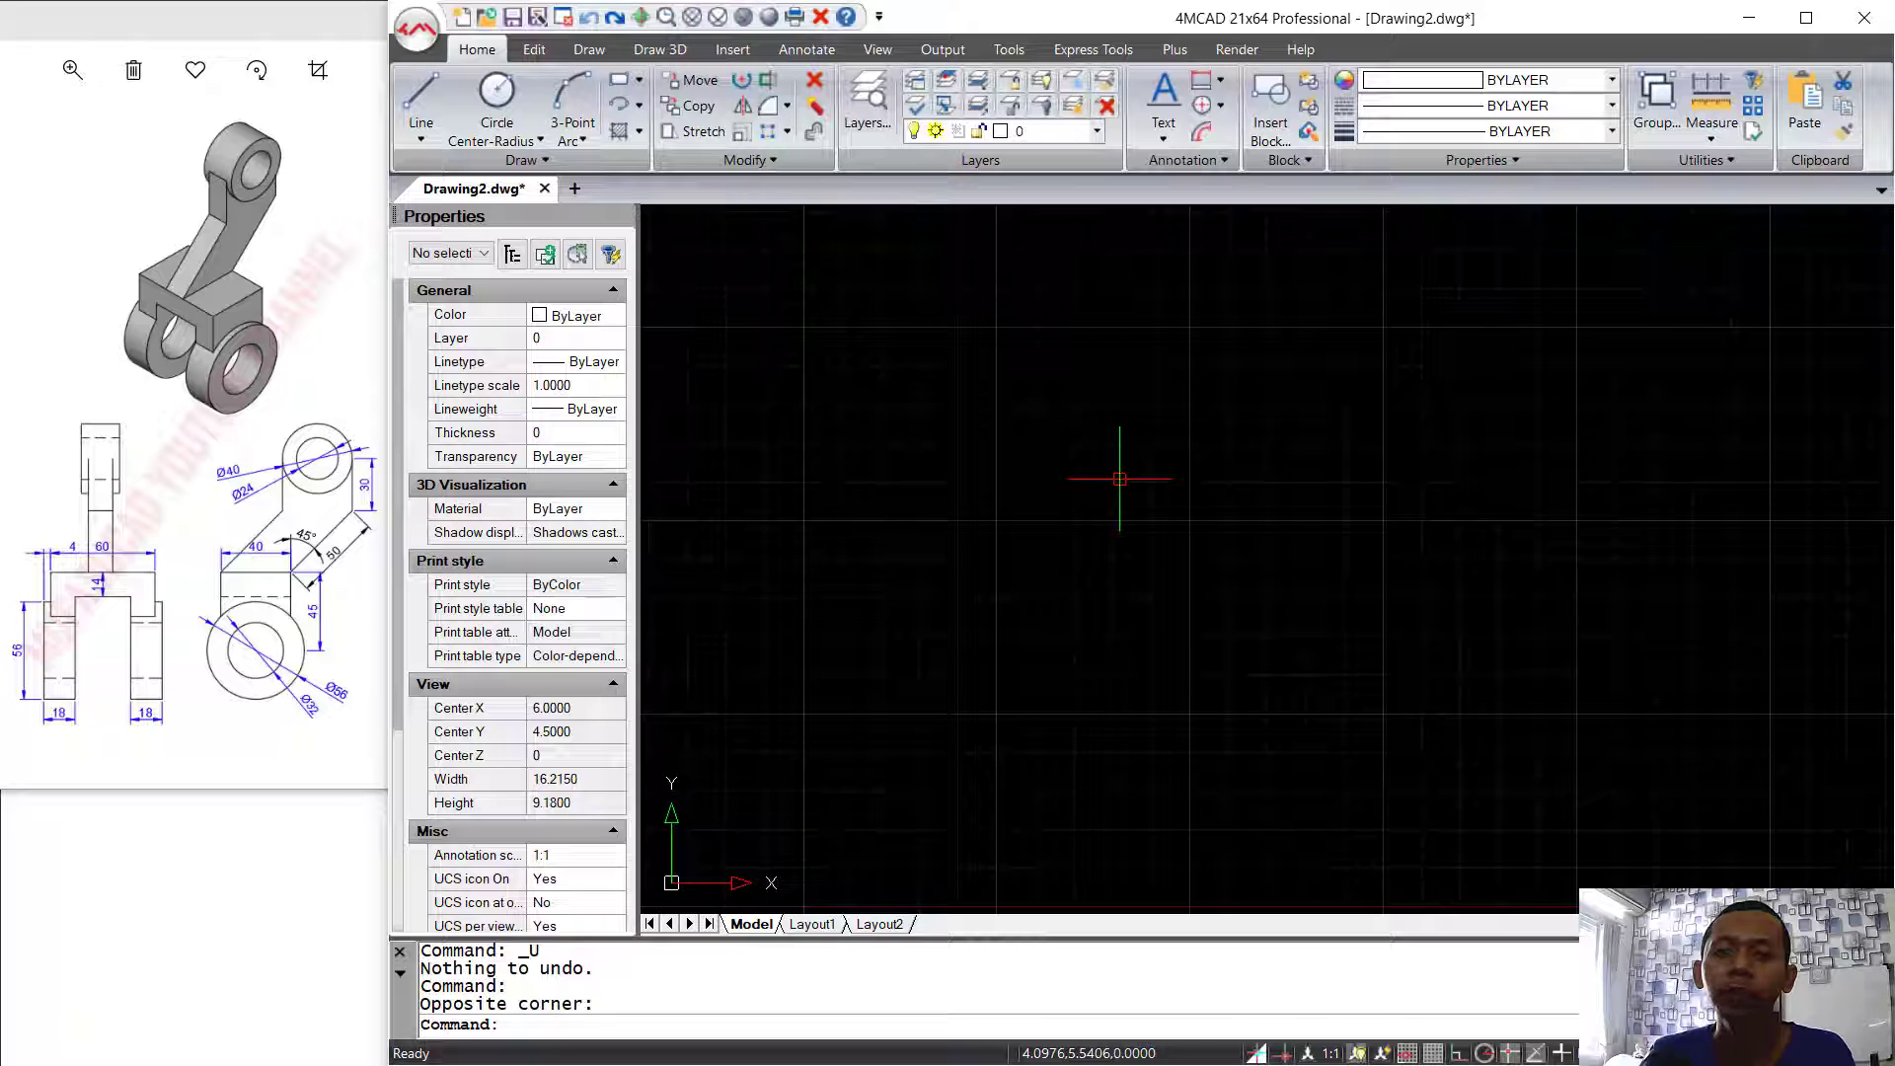
- Show the View toolbar with preset view directions
click(1039, 506)
click(975, 550)
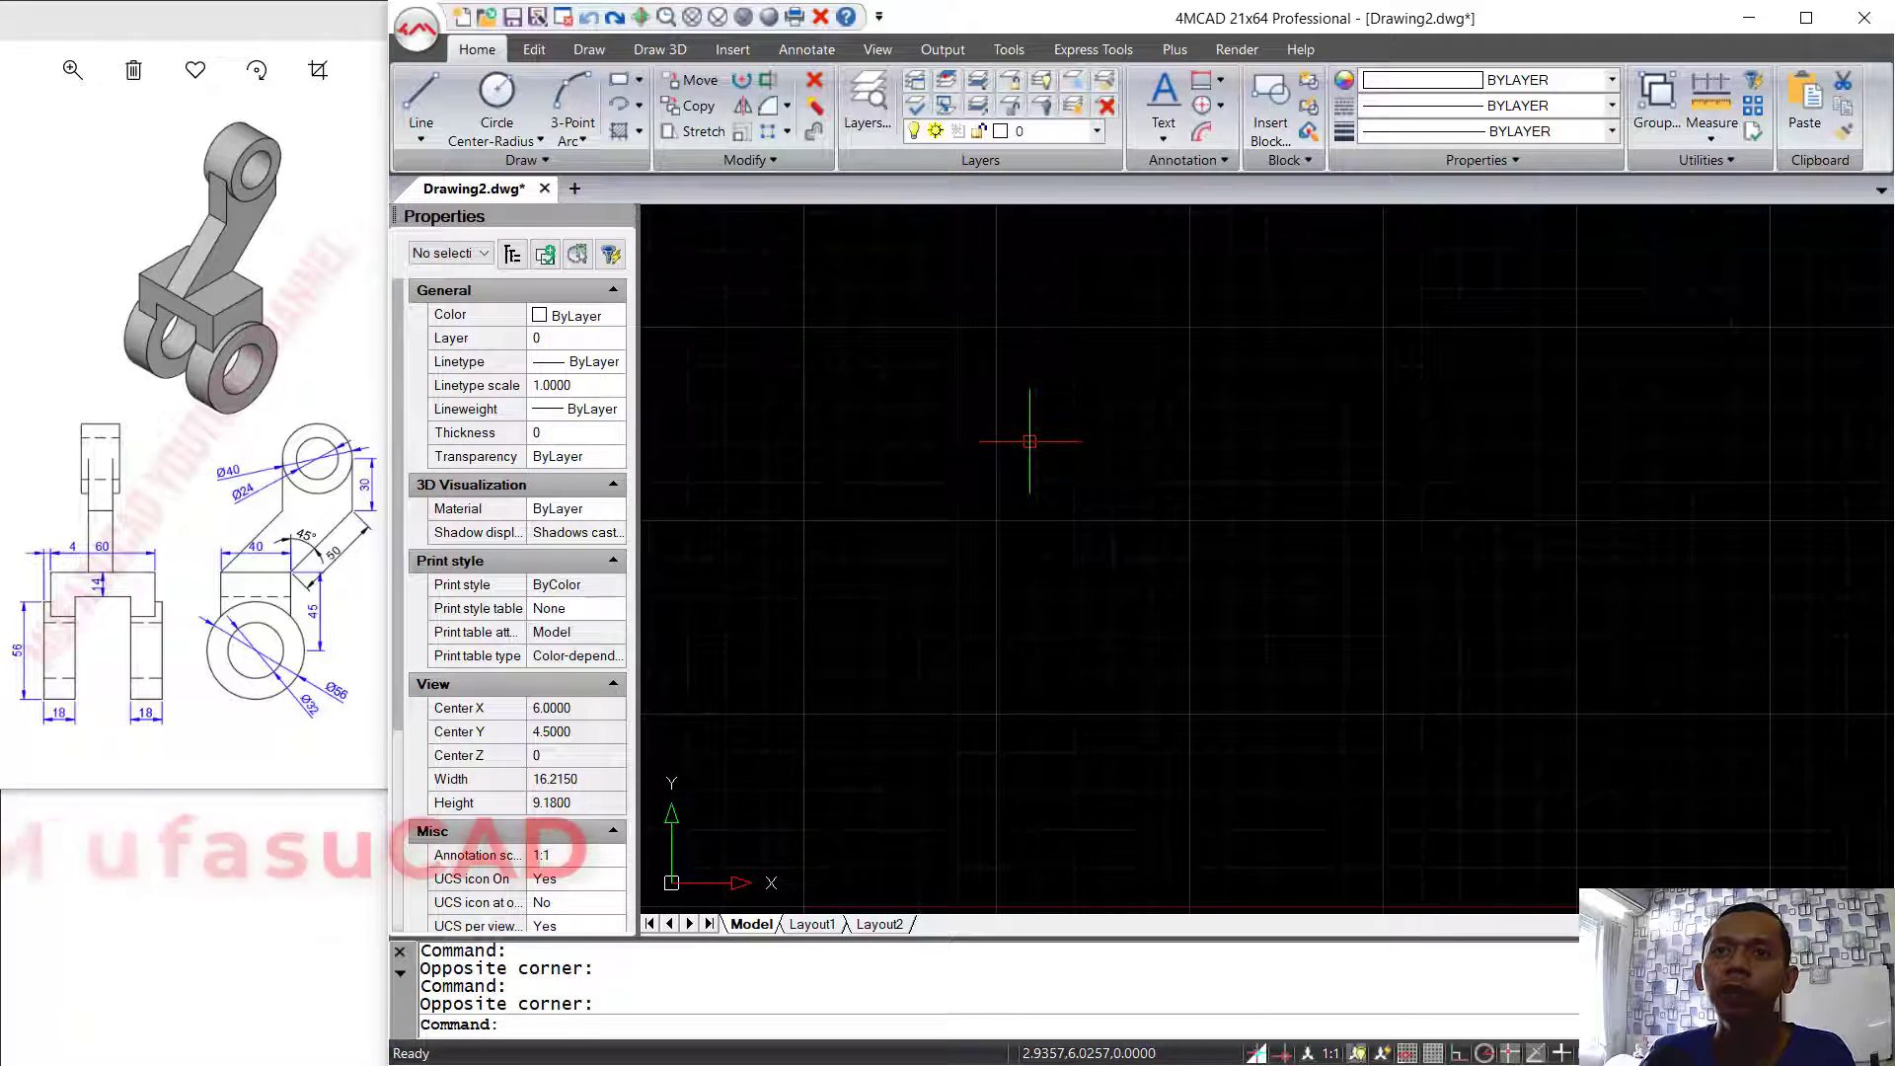
right_click(1064, 194)
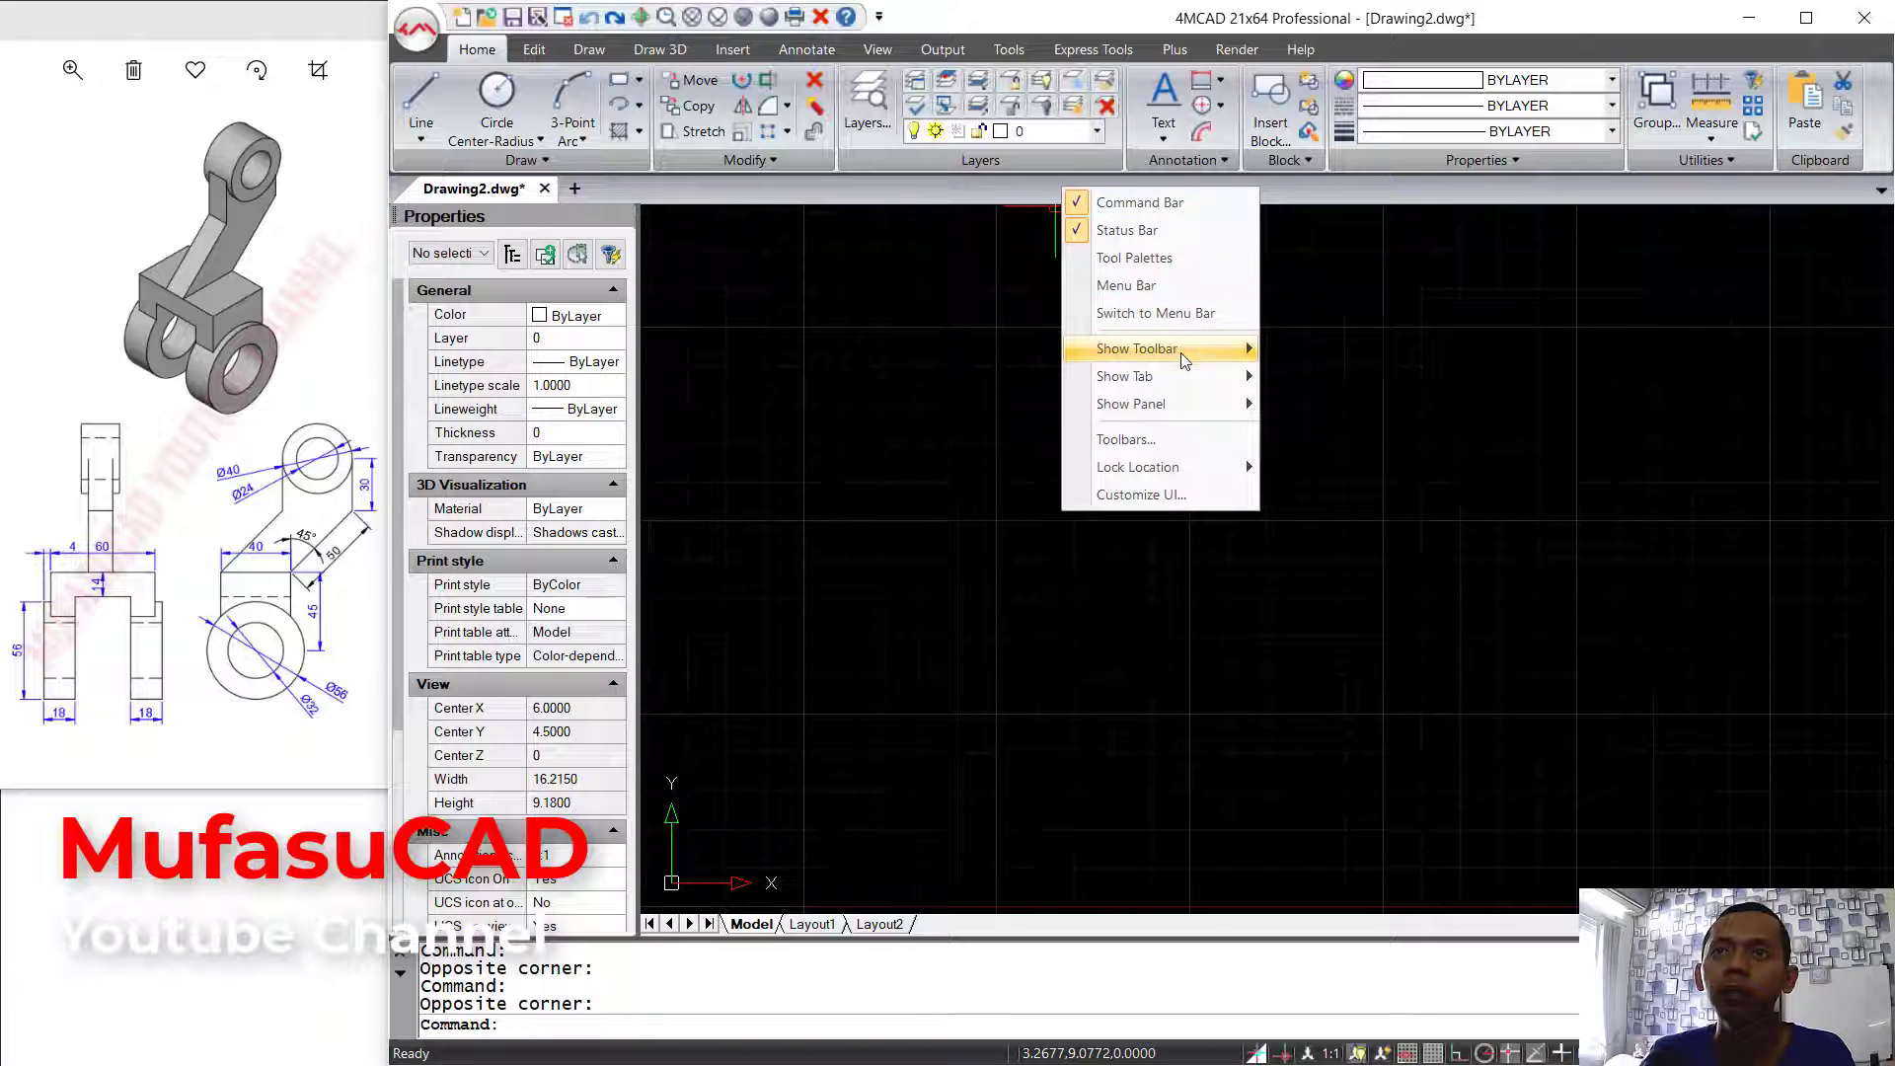
mouse_move(1165, 348)
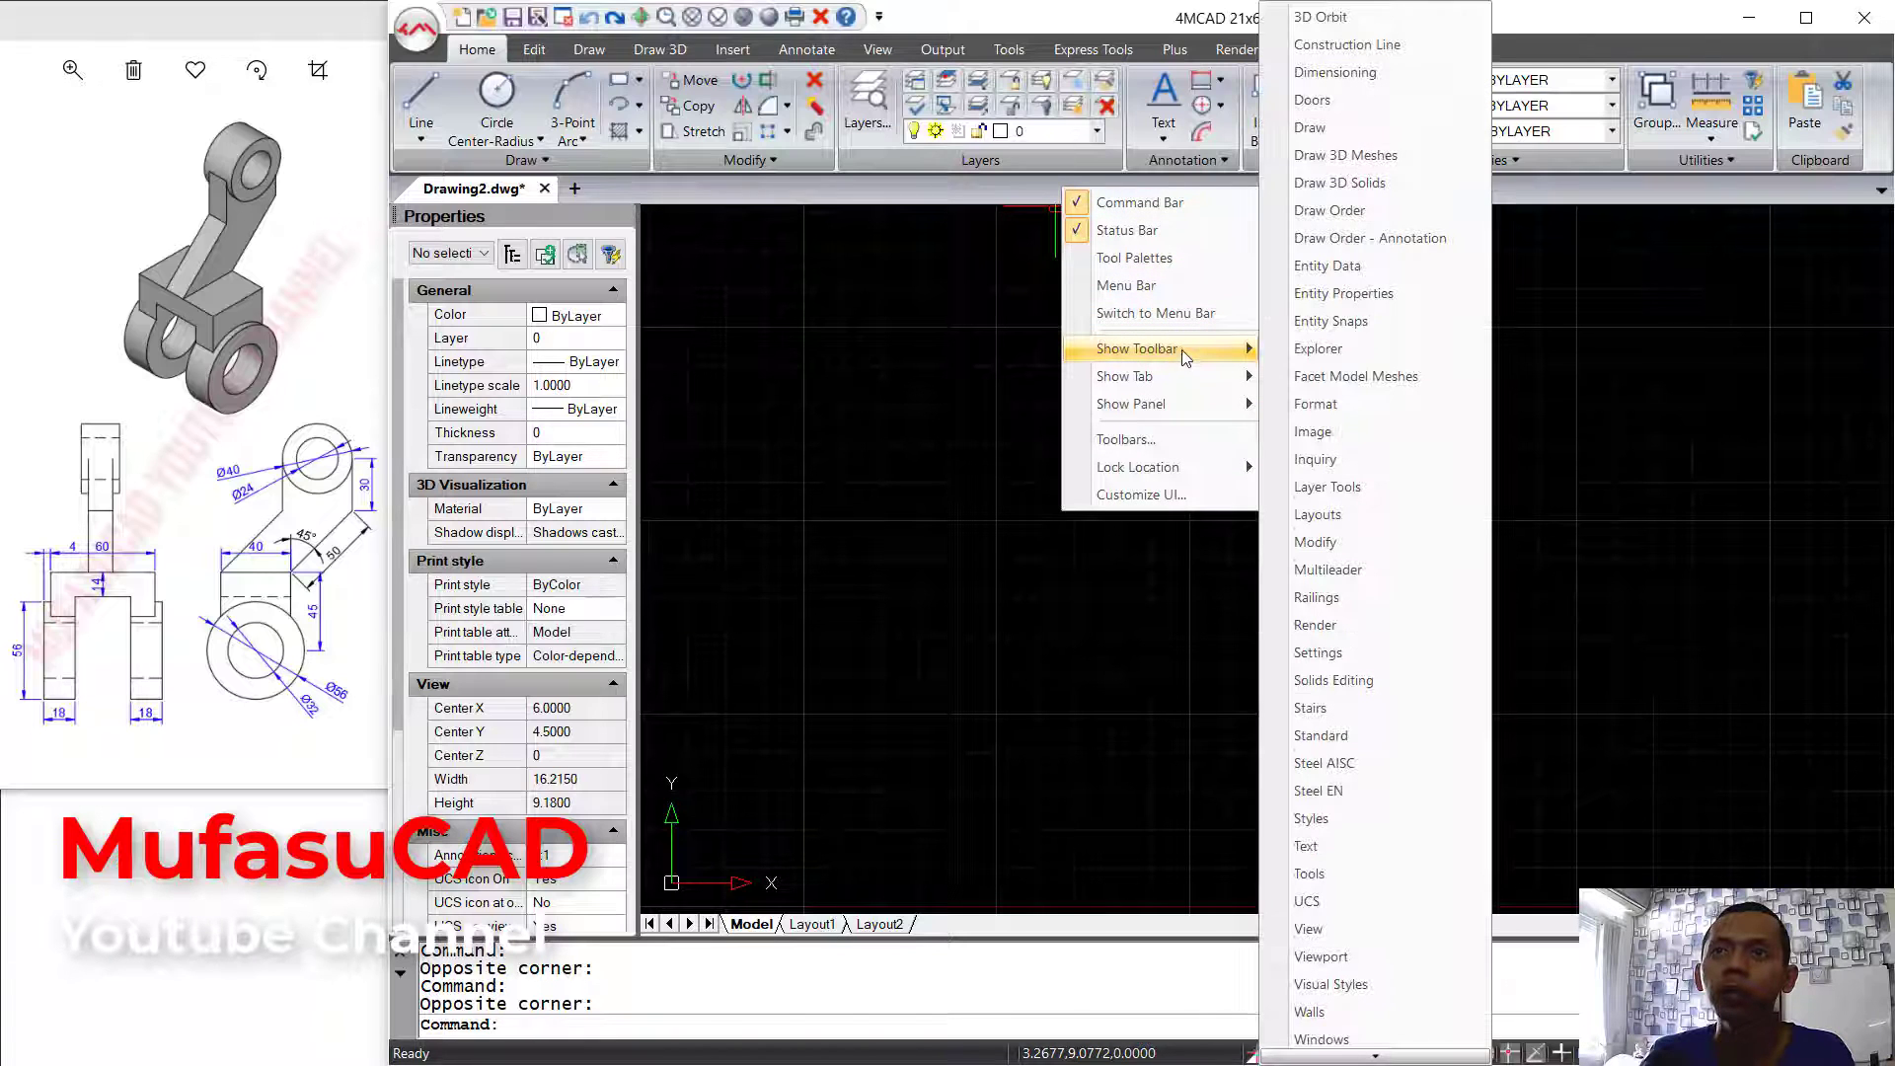
click(1309, 932)
- Show the Visual Styles toolbar as well
right_click(1120, 184)
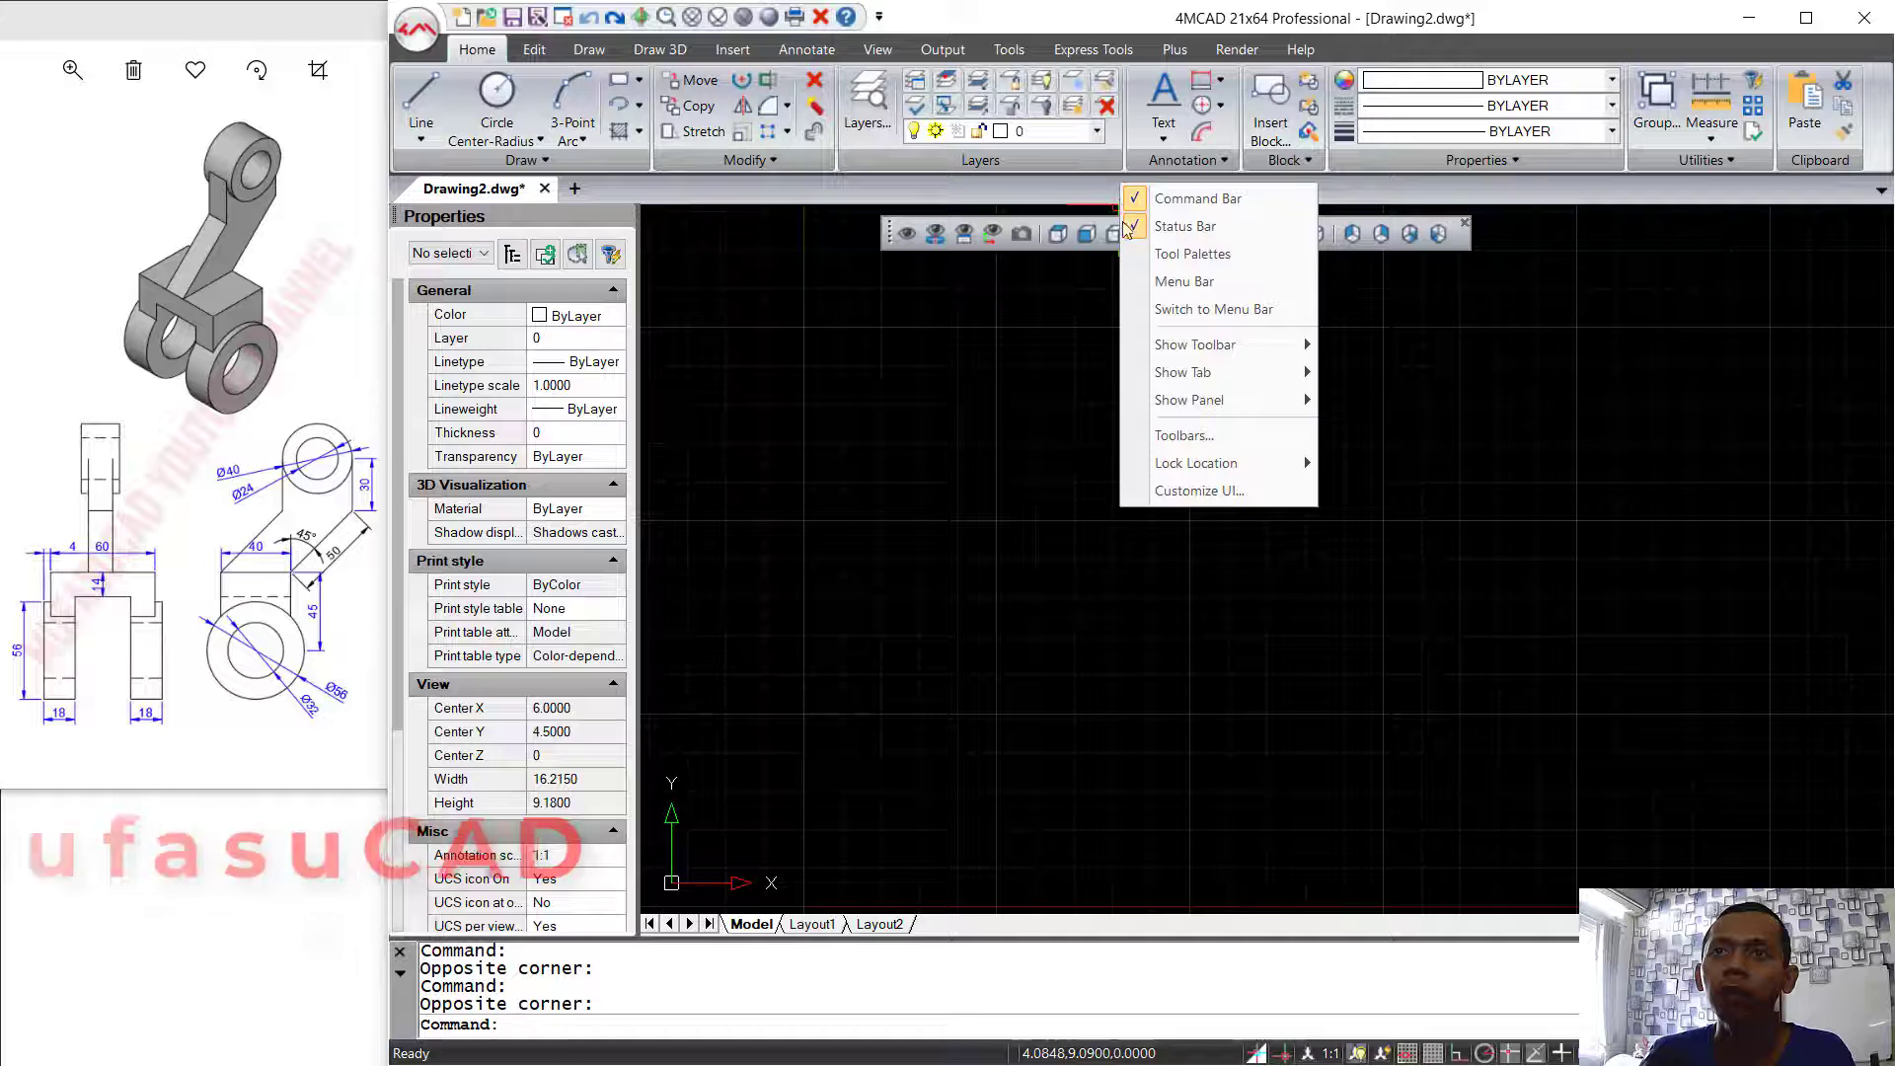
mouse_move(1181, 345)
click(1398, 984)
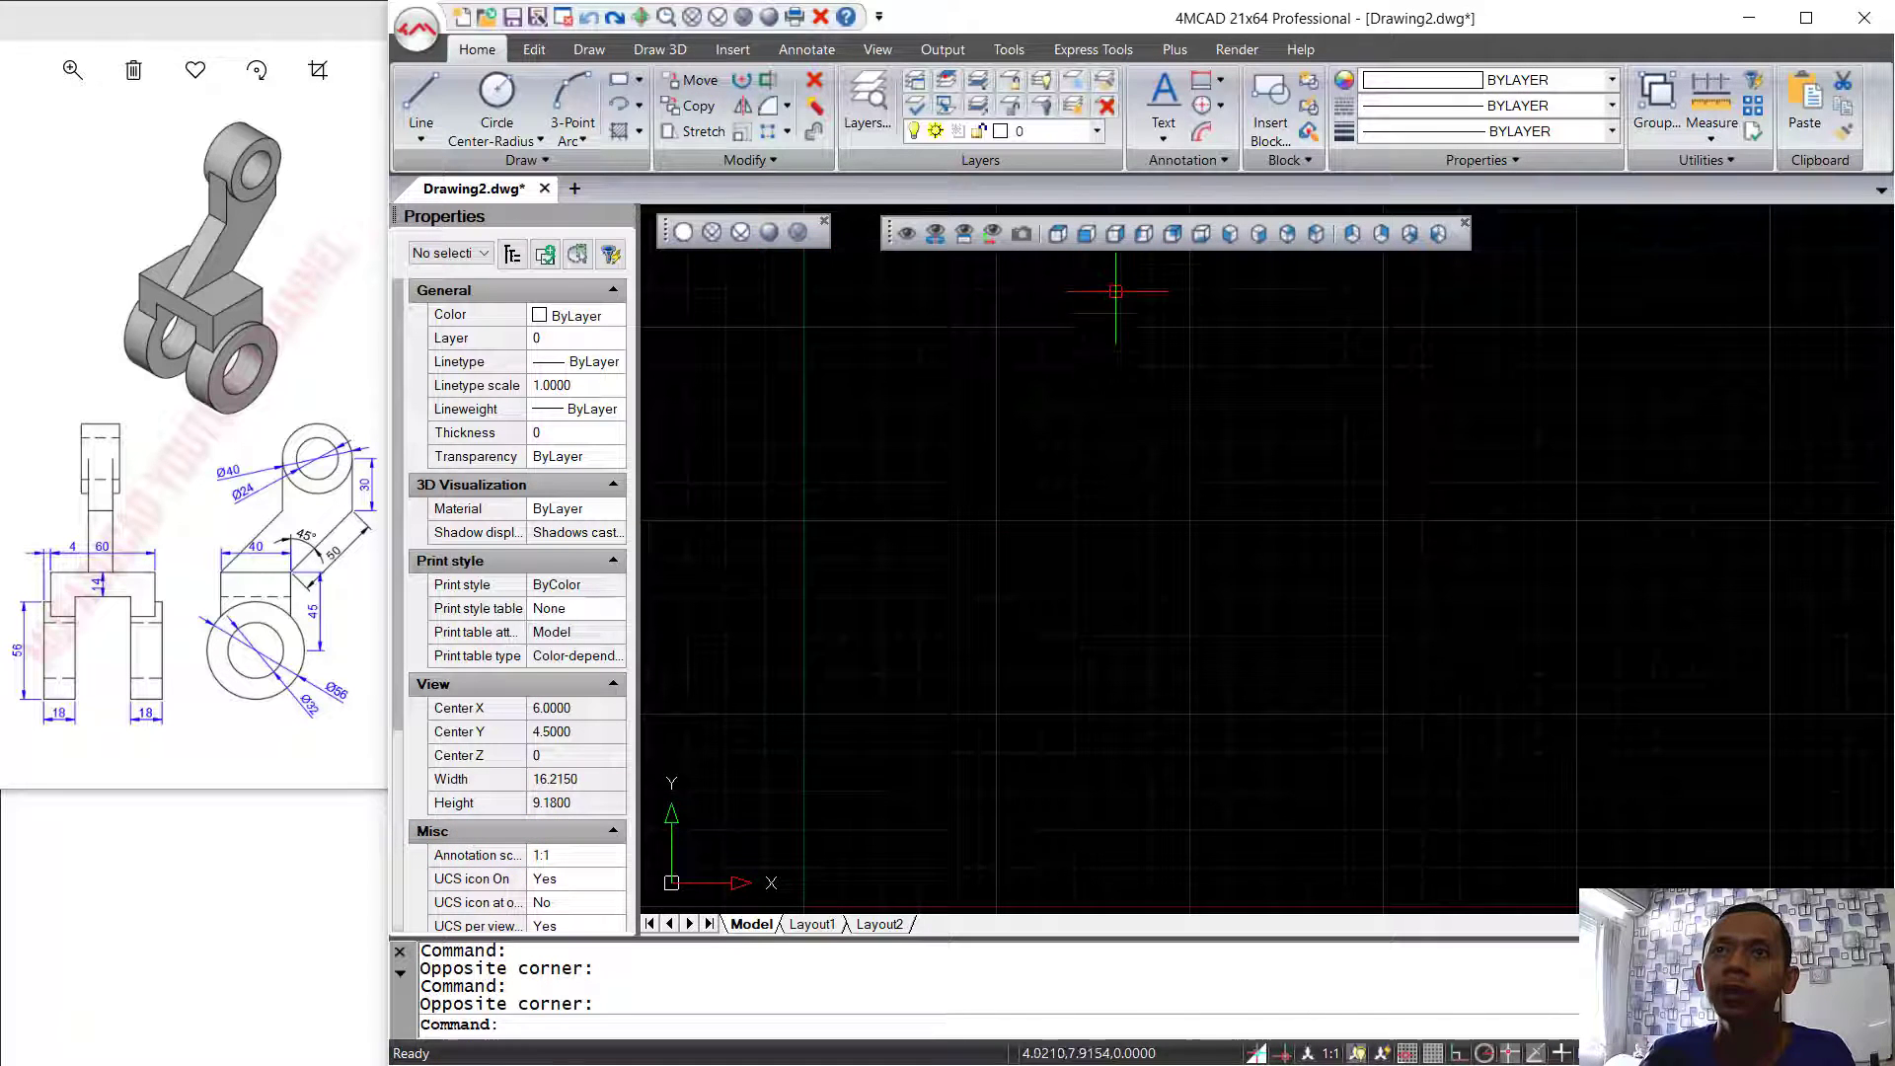
- Switch to the Right view and draw a circle of diameter 56
click(1143, 233)
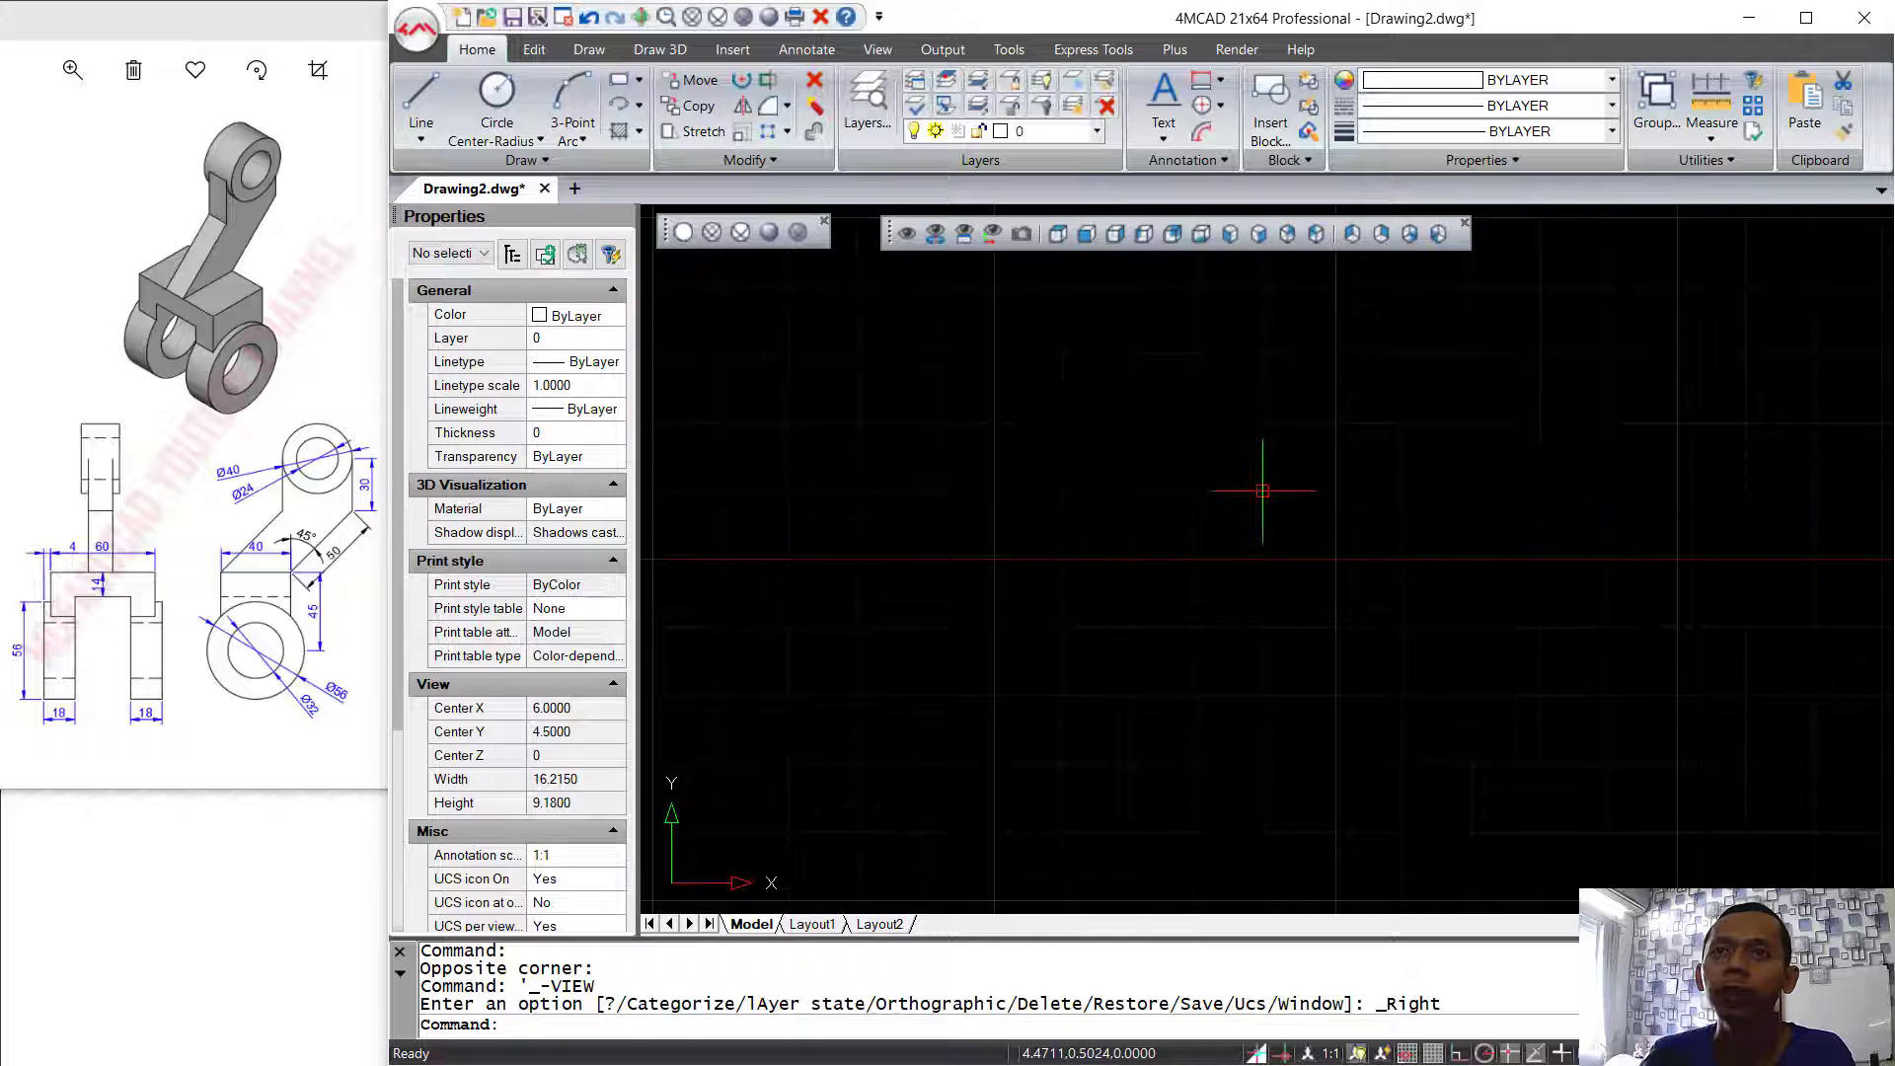
text(c)
key(Return)
click(1197, 581)
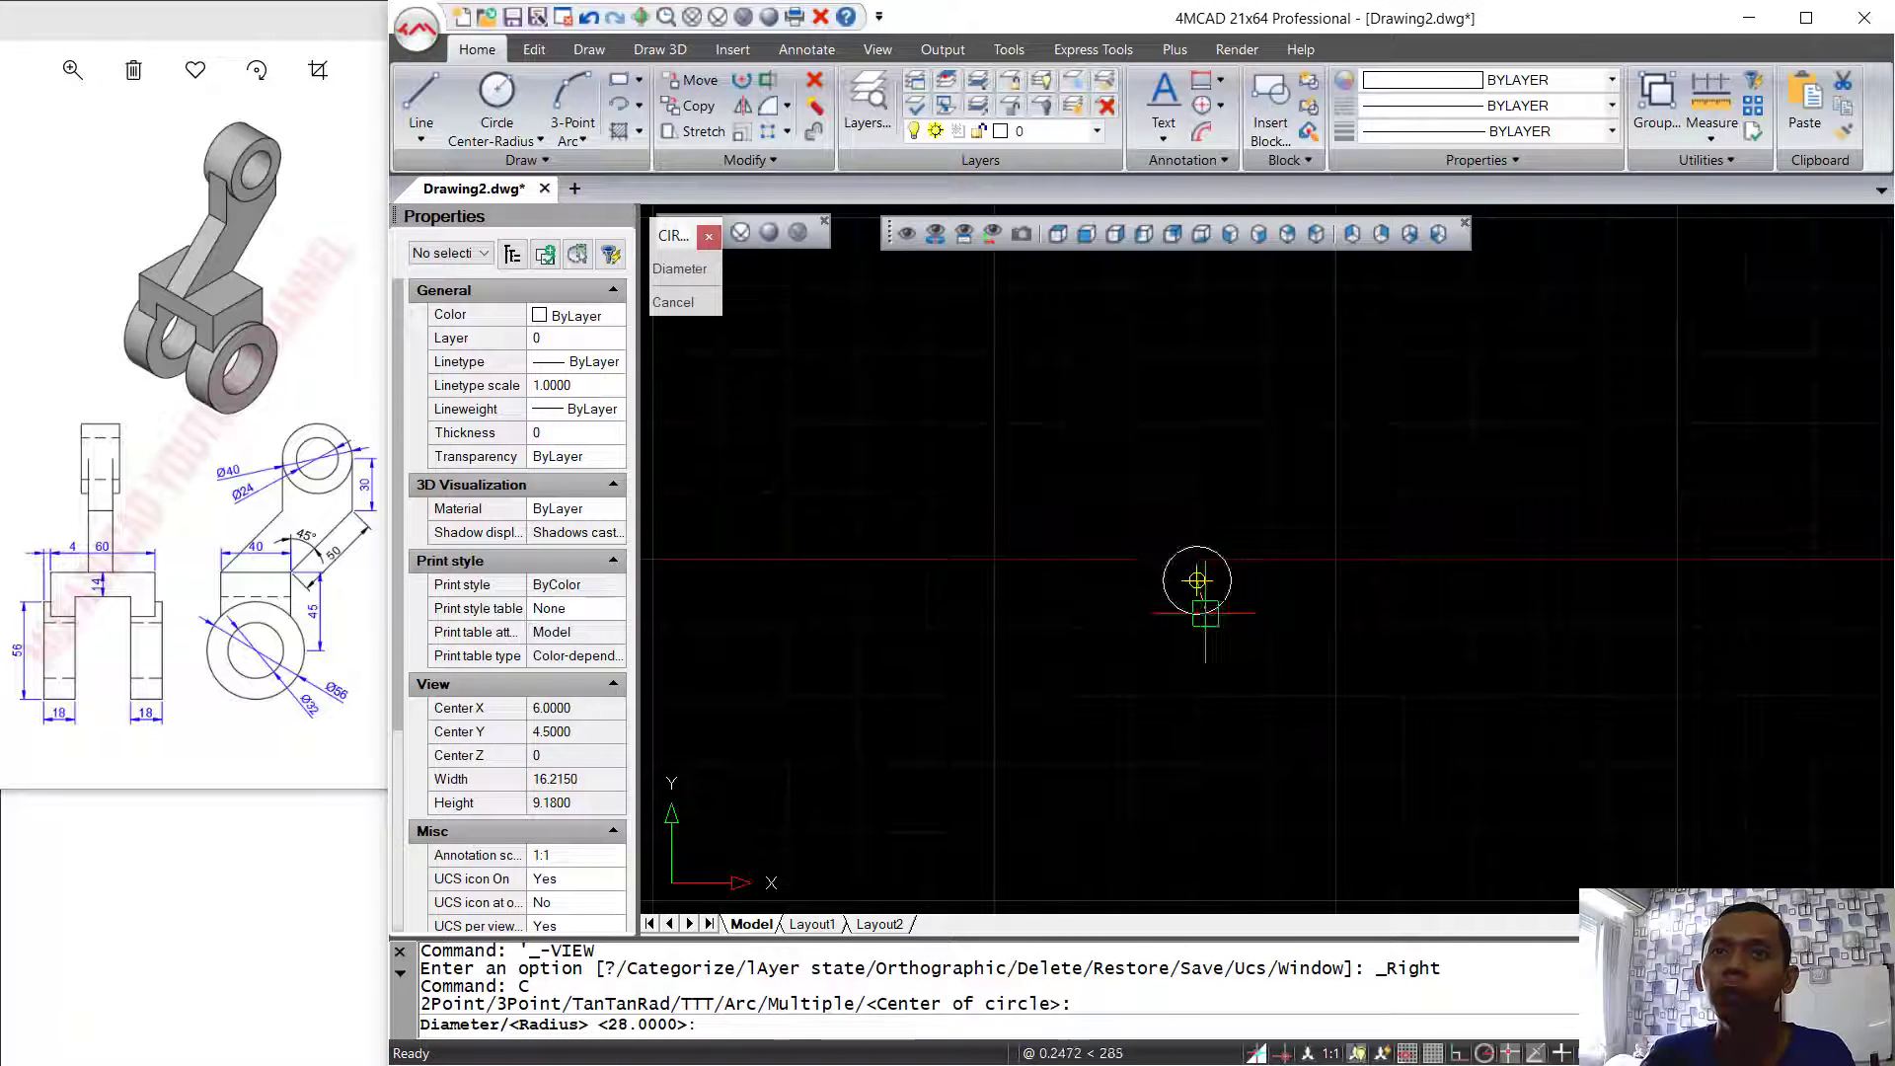
text(d)
key(Return)
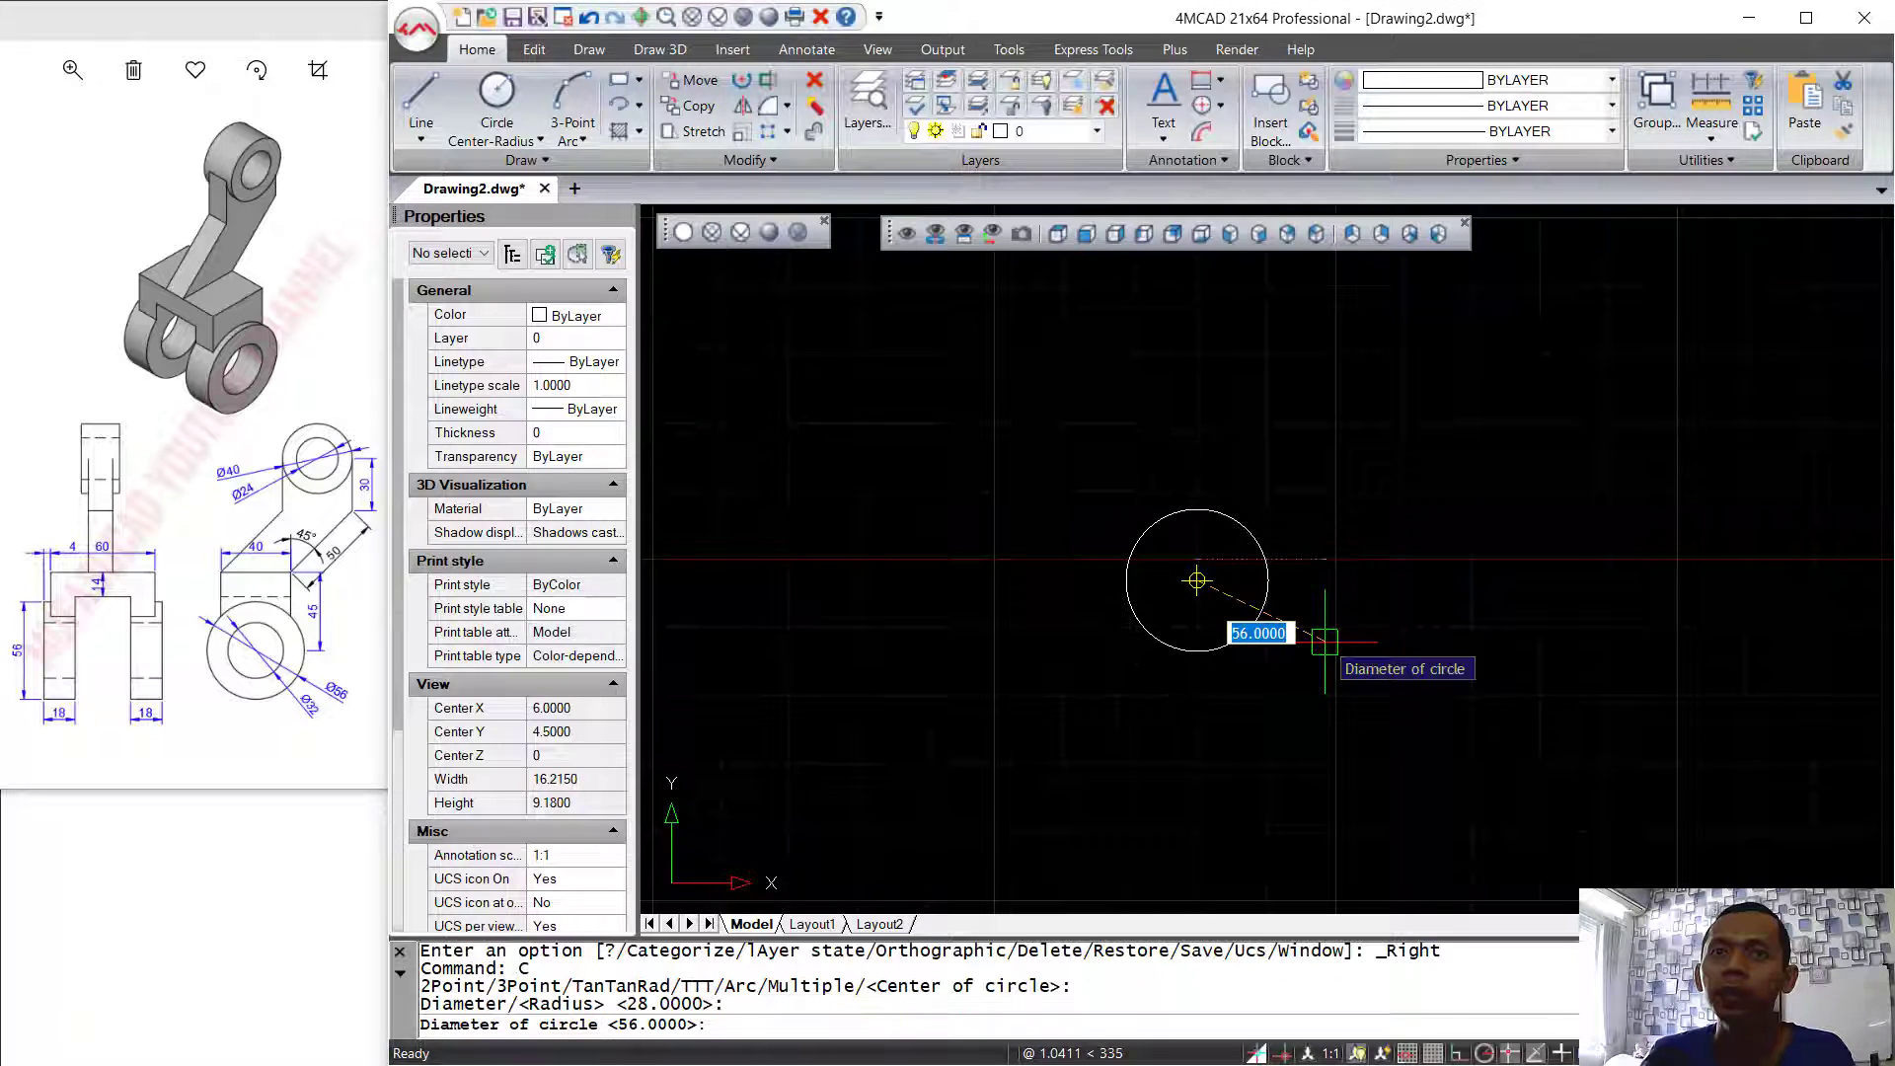
text(56)
key(Return)
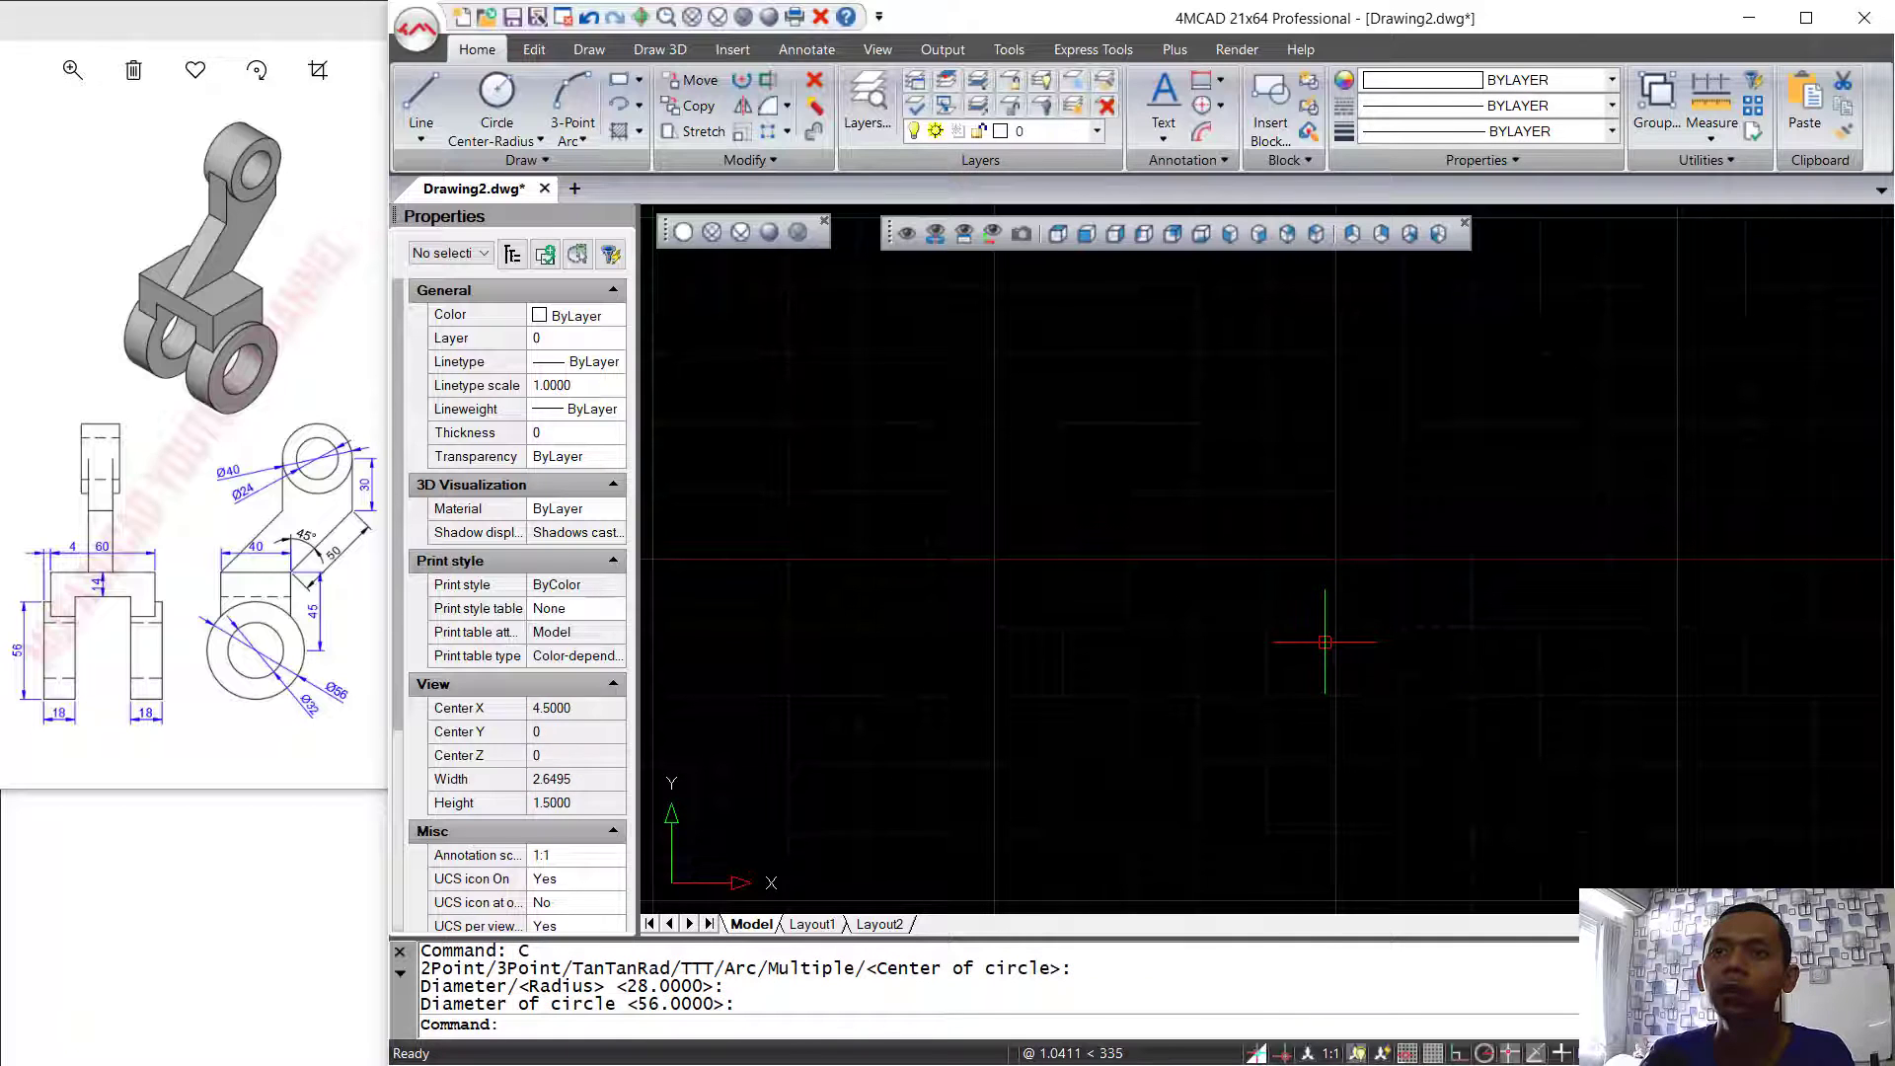
- Zoom to fit the circle and turn off the background grid with F7
middle_click(1271, 514)
scroll(1260, 468, down, 2)
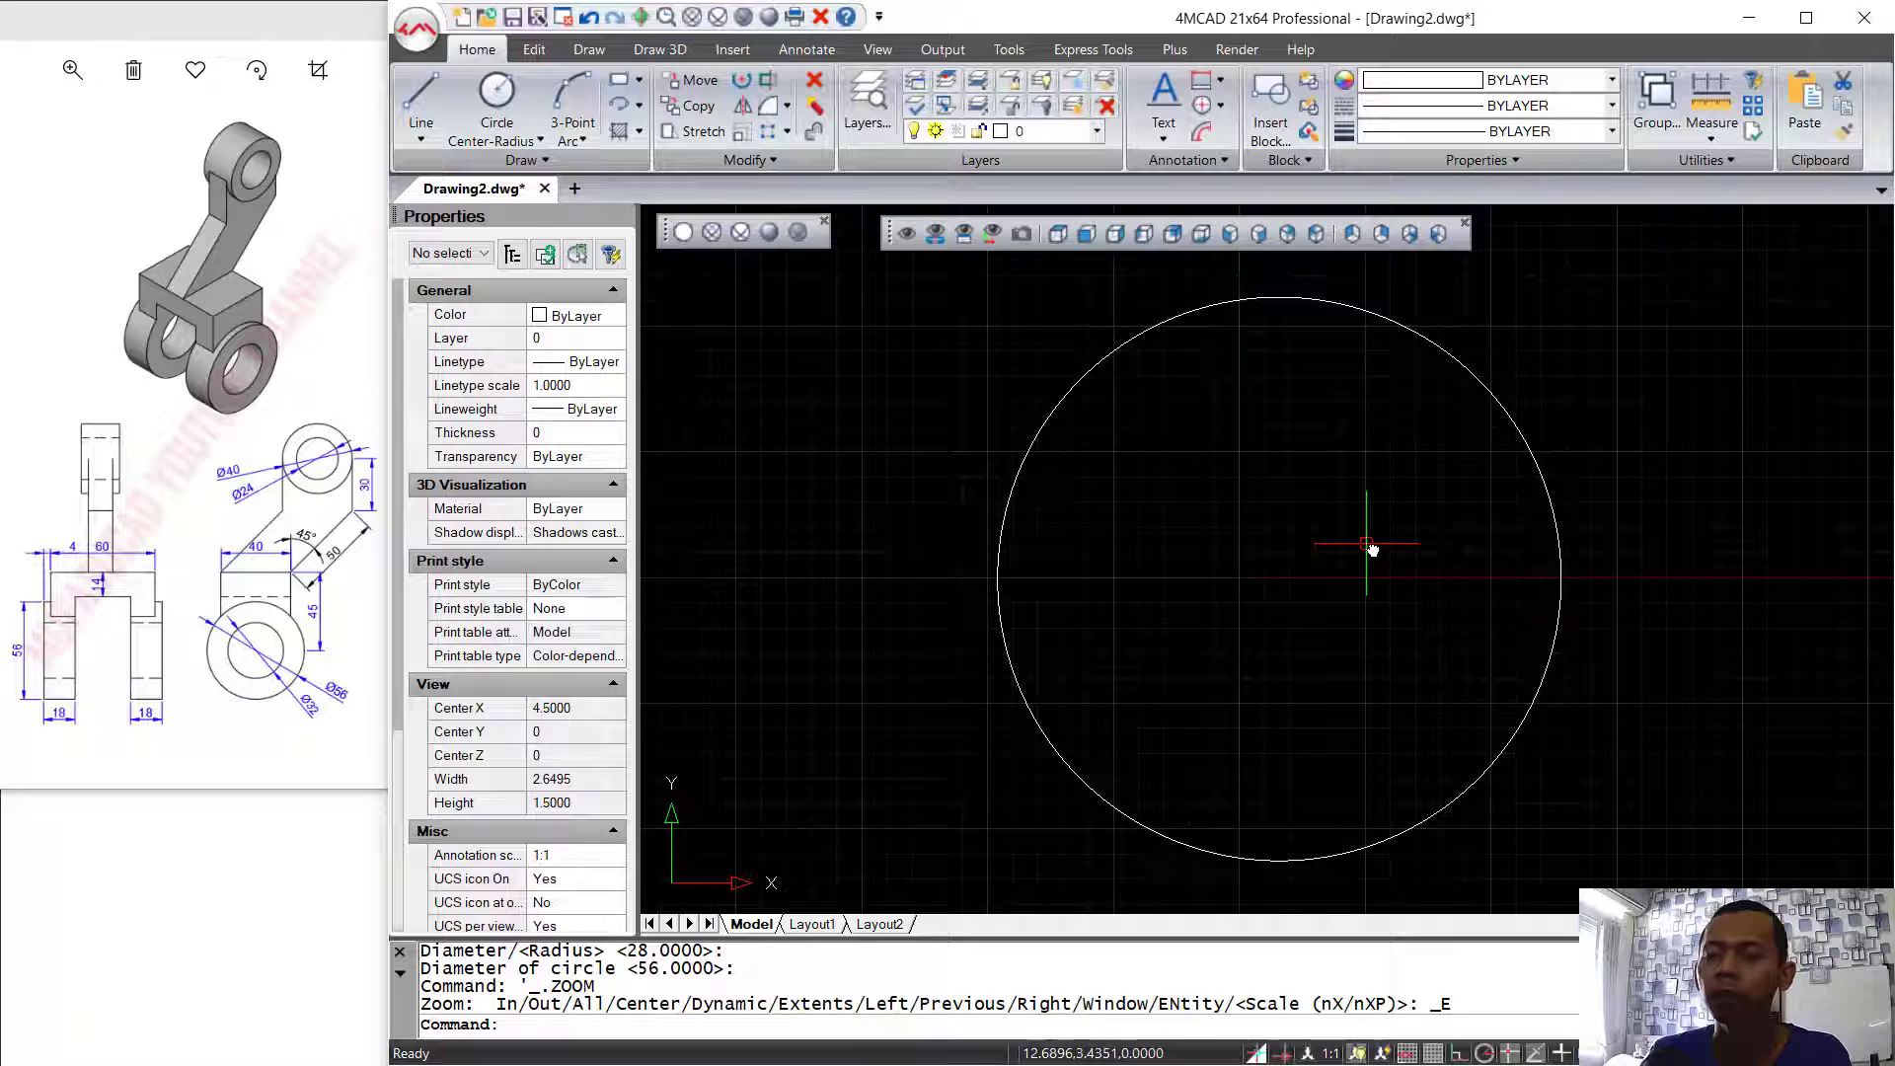
key(F7)
text(c)
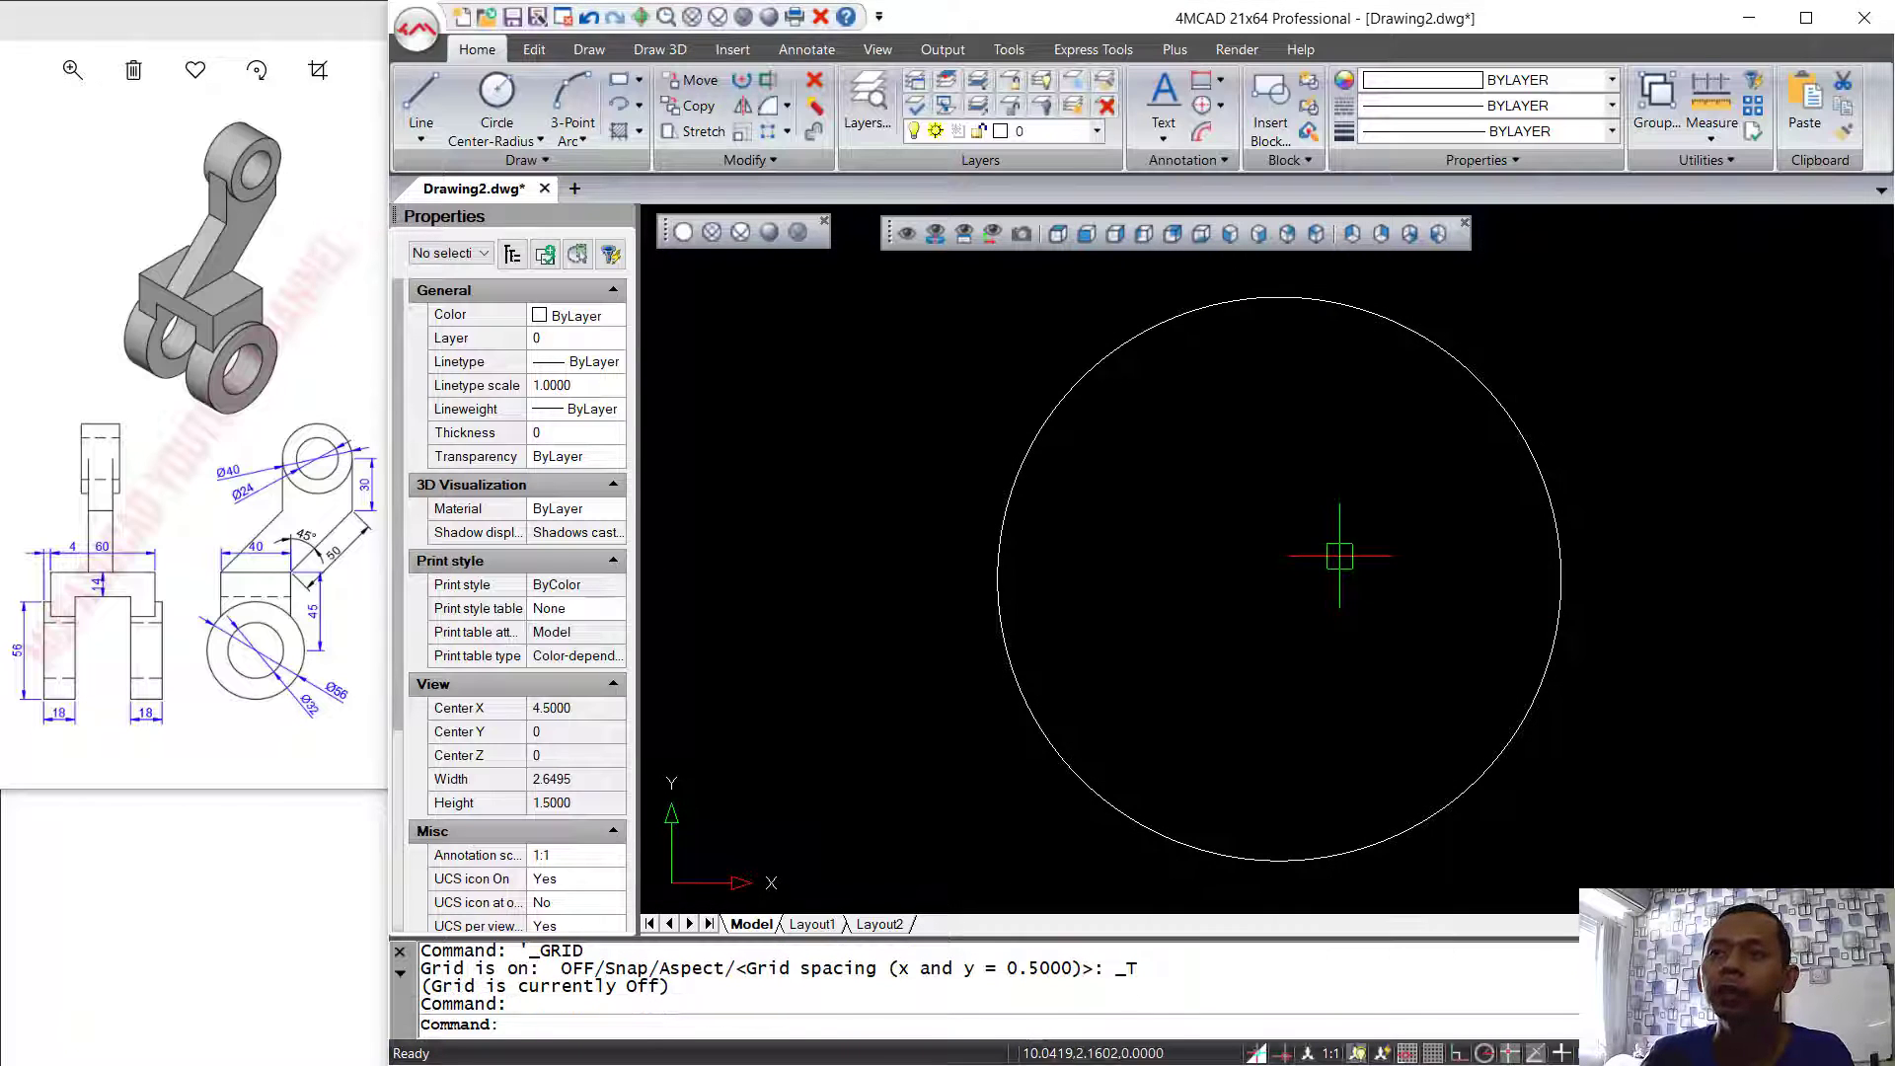
key(Return)
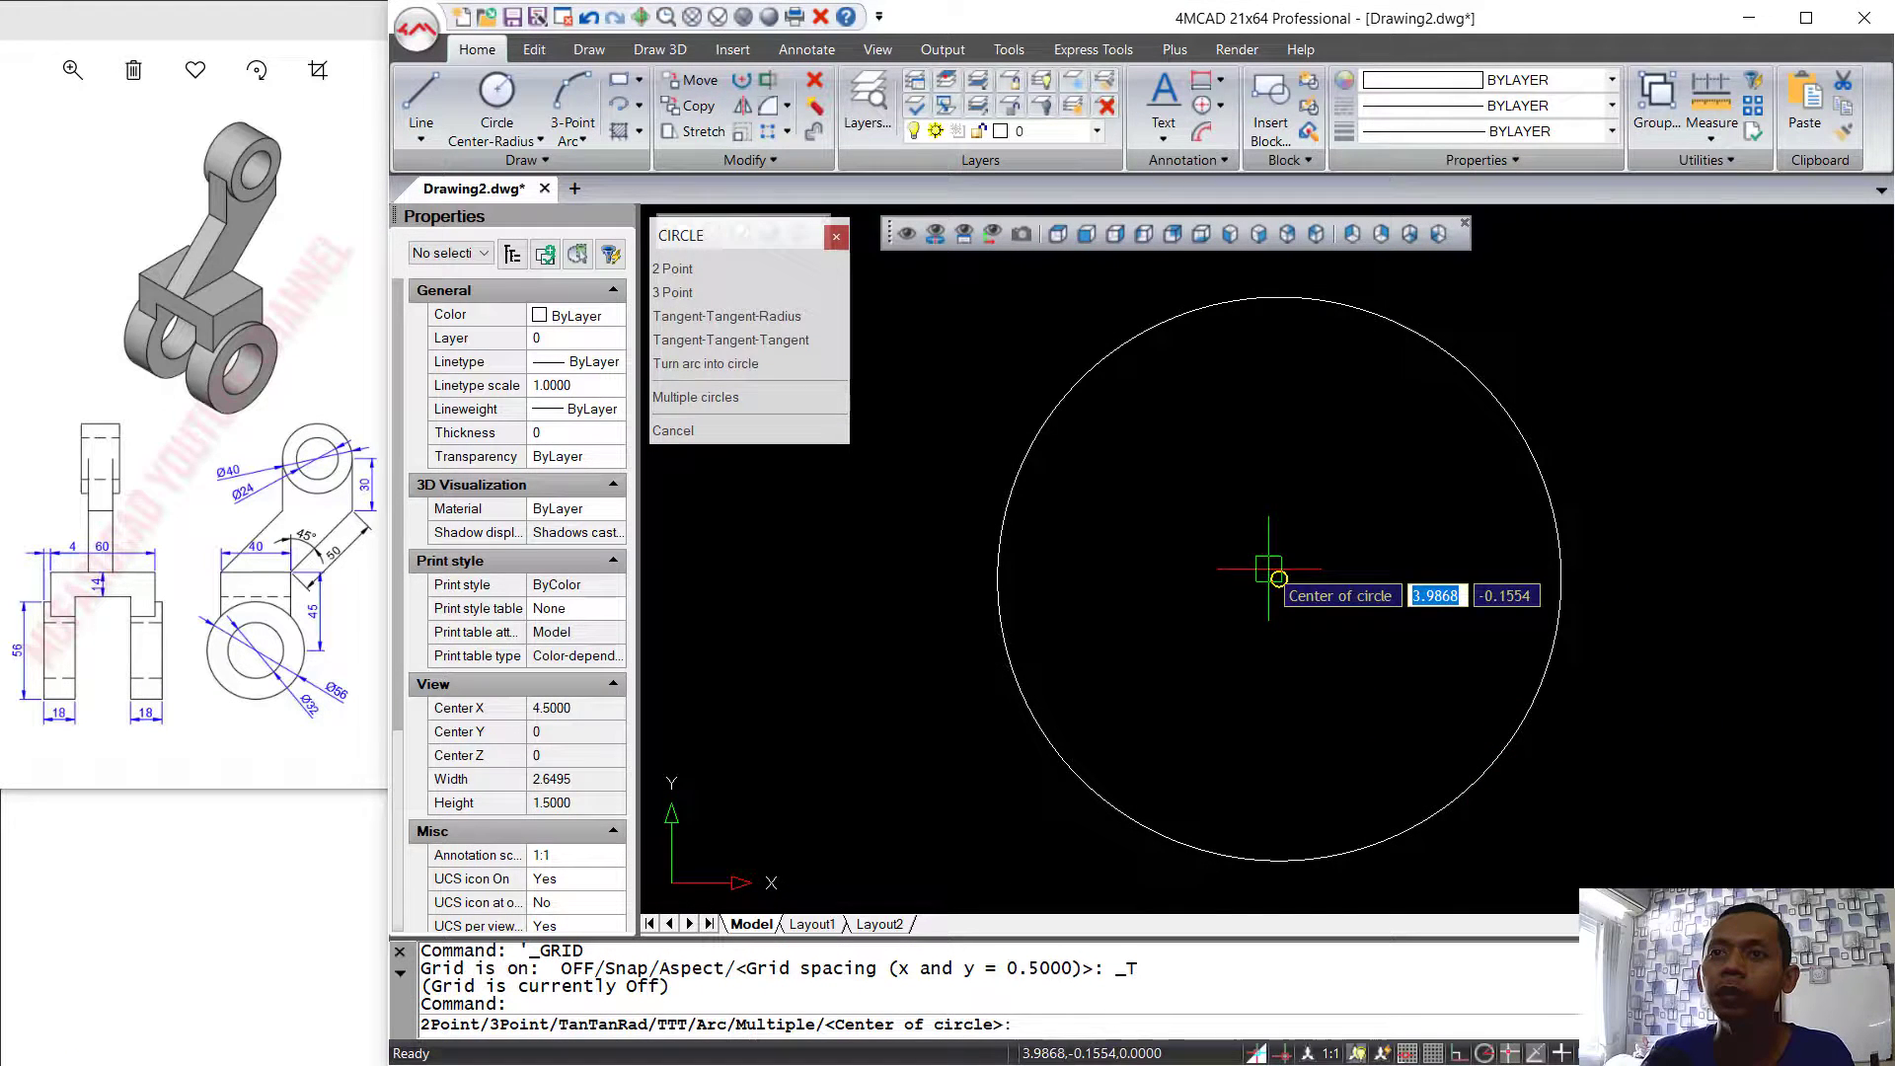
- Add a concentric circle of diameter 32 at the same centre
click(1279, 579)
key(Return)
text(32)
key(Return)
scroll(1311, 465, down, 1)
middle_drag(1311, 465, 1241, 553)
- Draw a 45-long vertical line upward from the circles' centre with Ortho on
text(l)
key(Return)
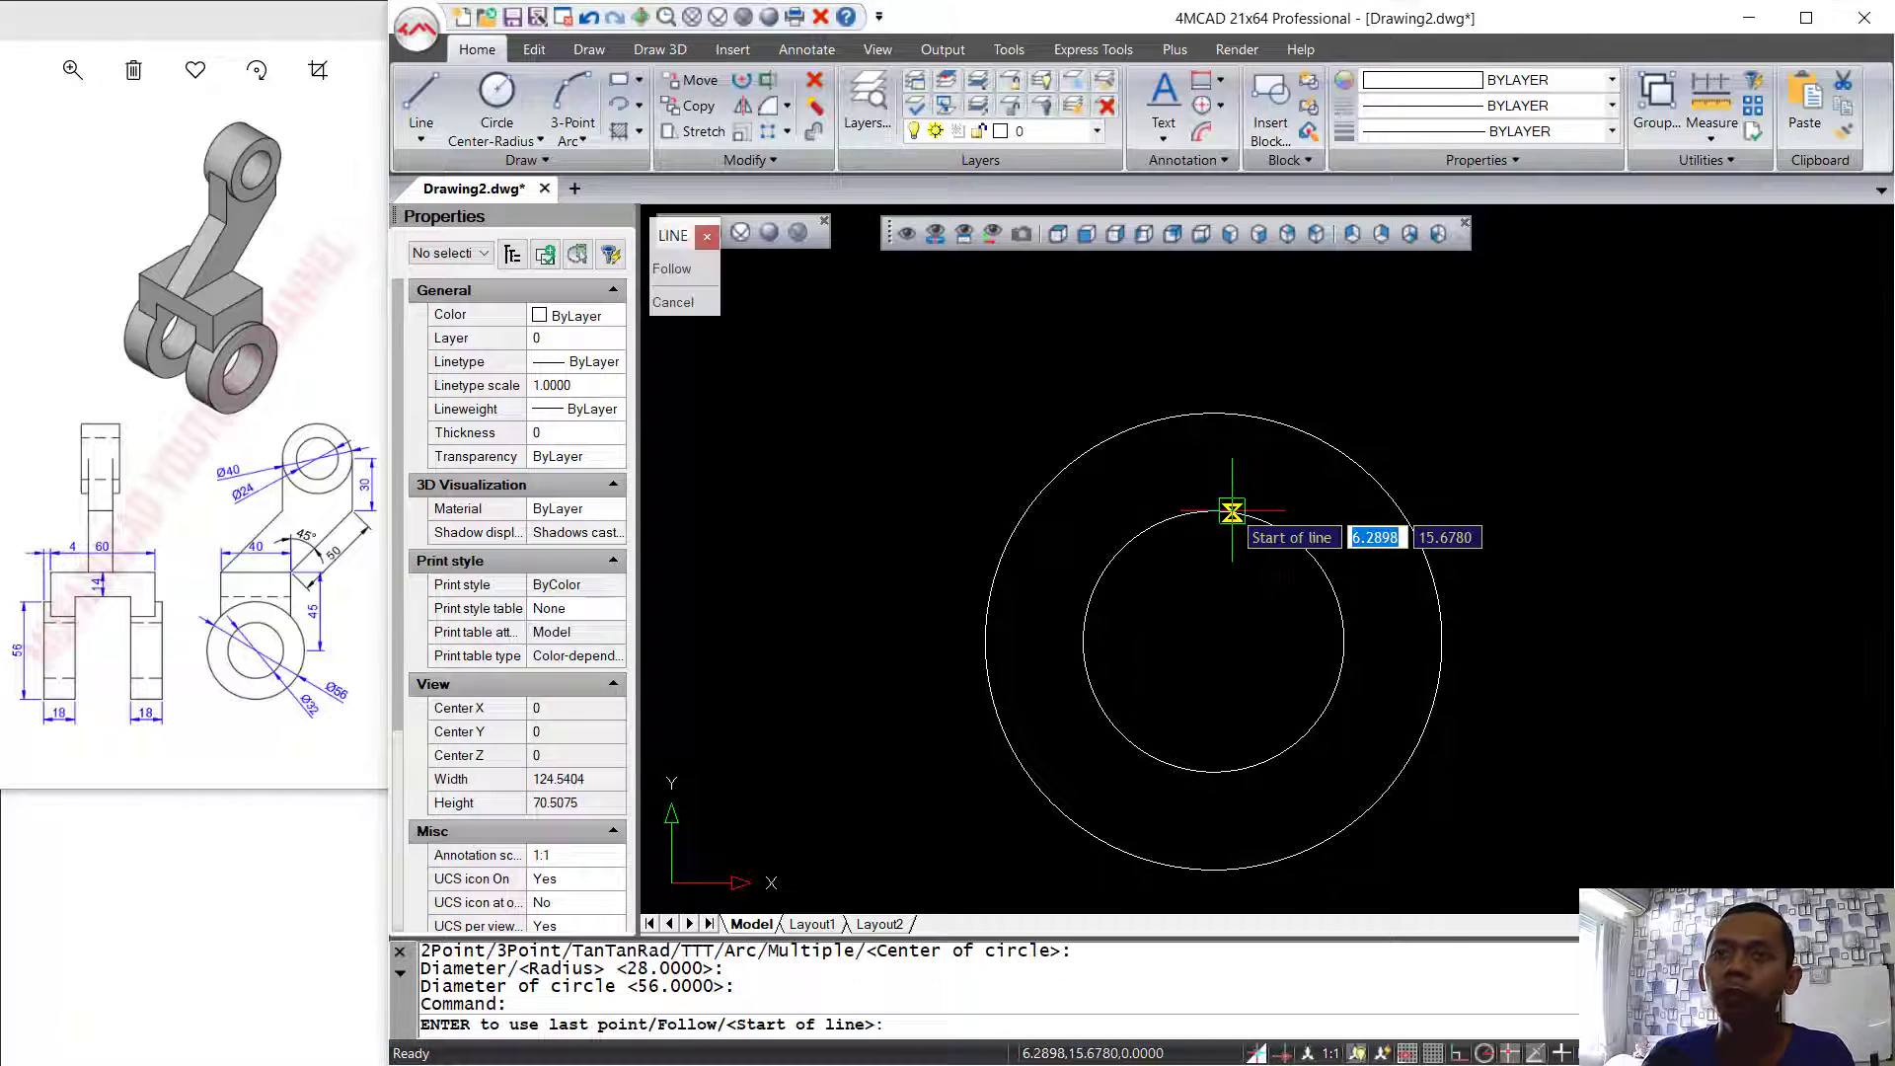
click(1214, 639)
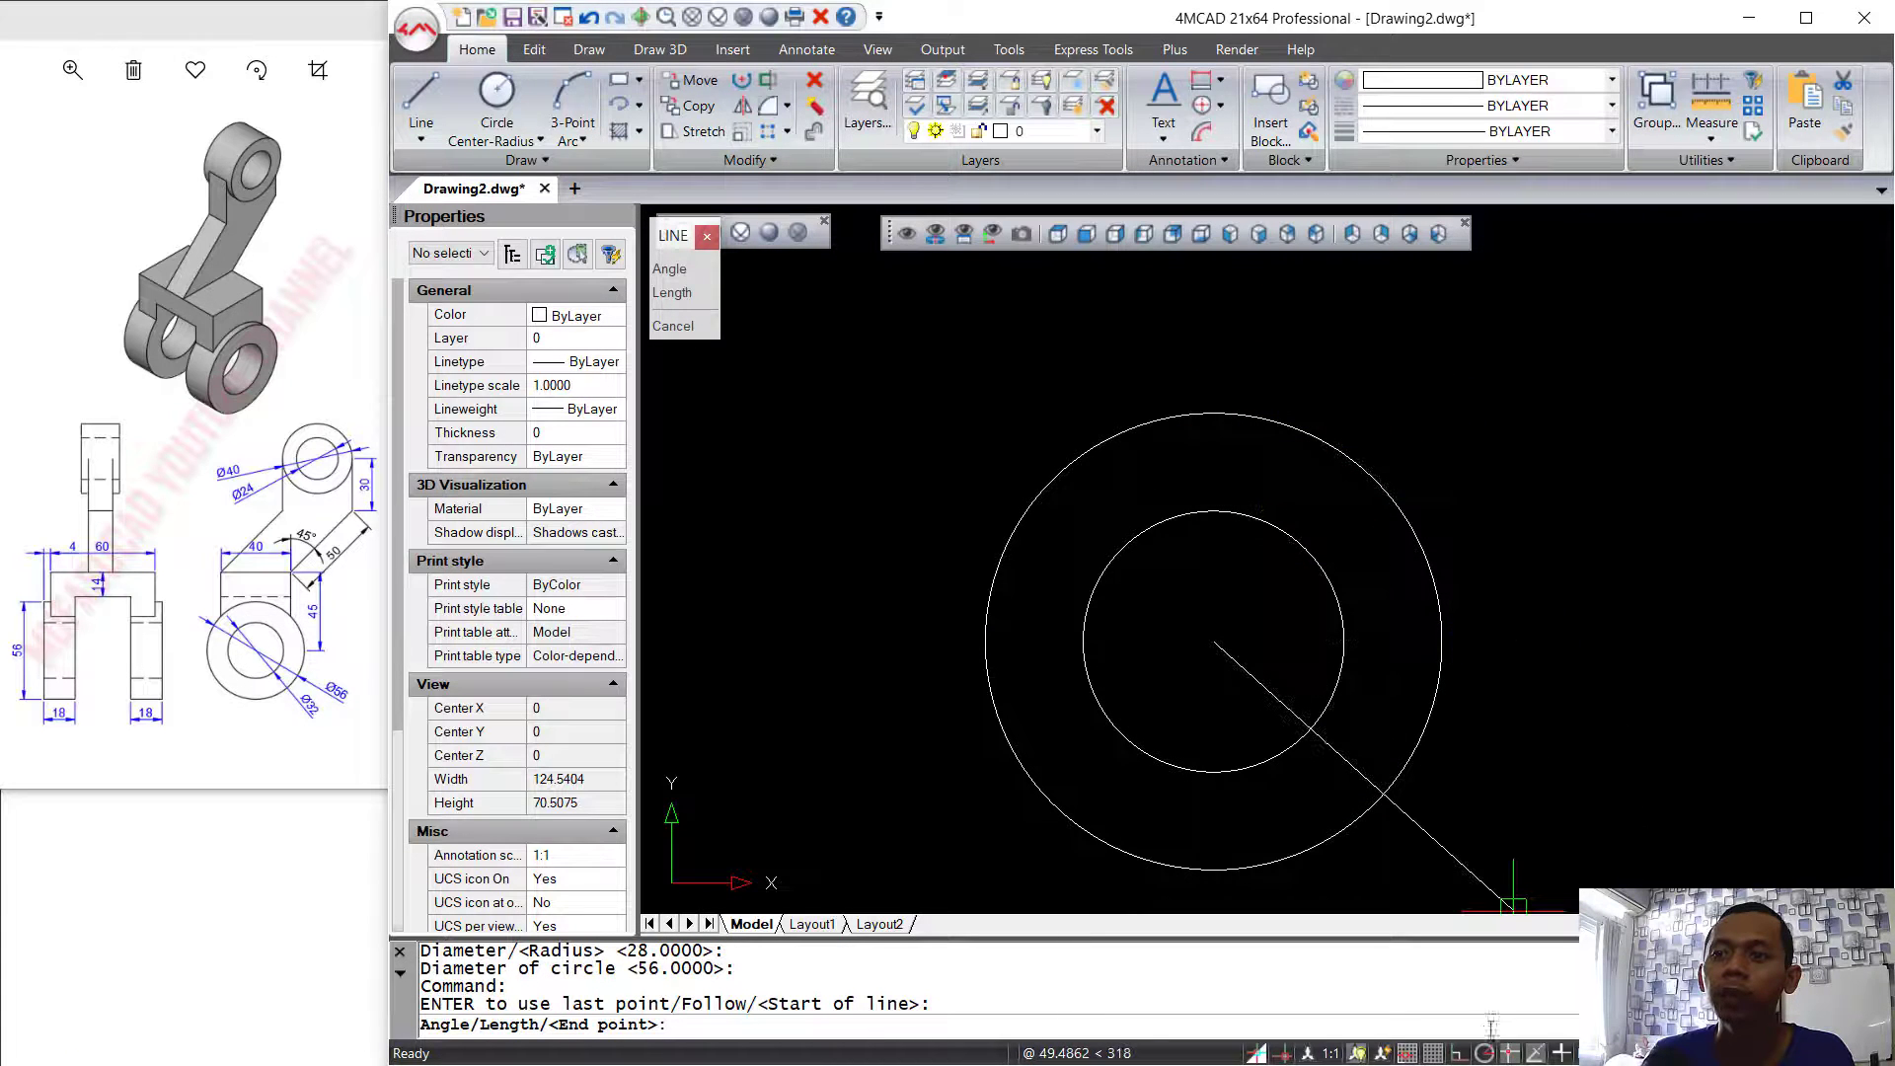
click(1459, 1054)
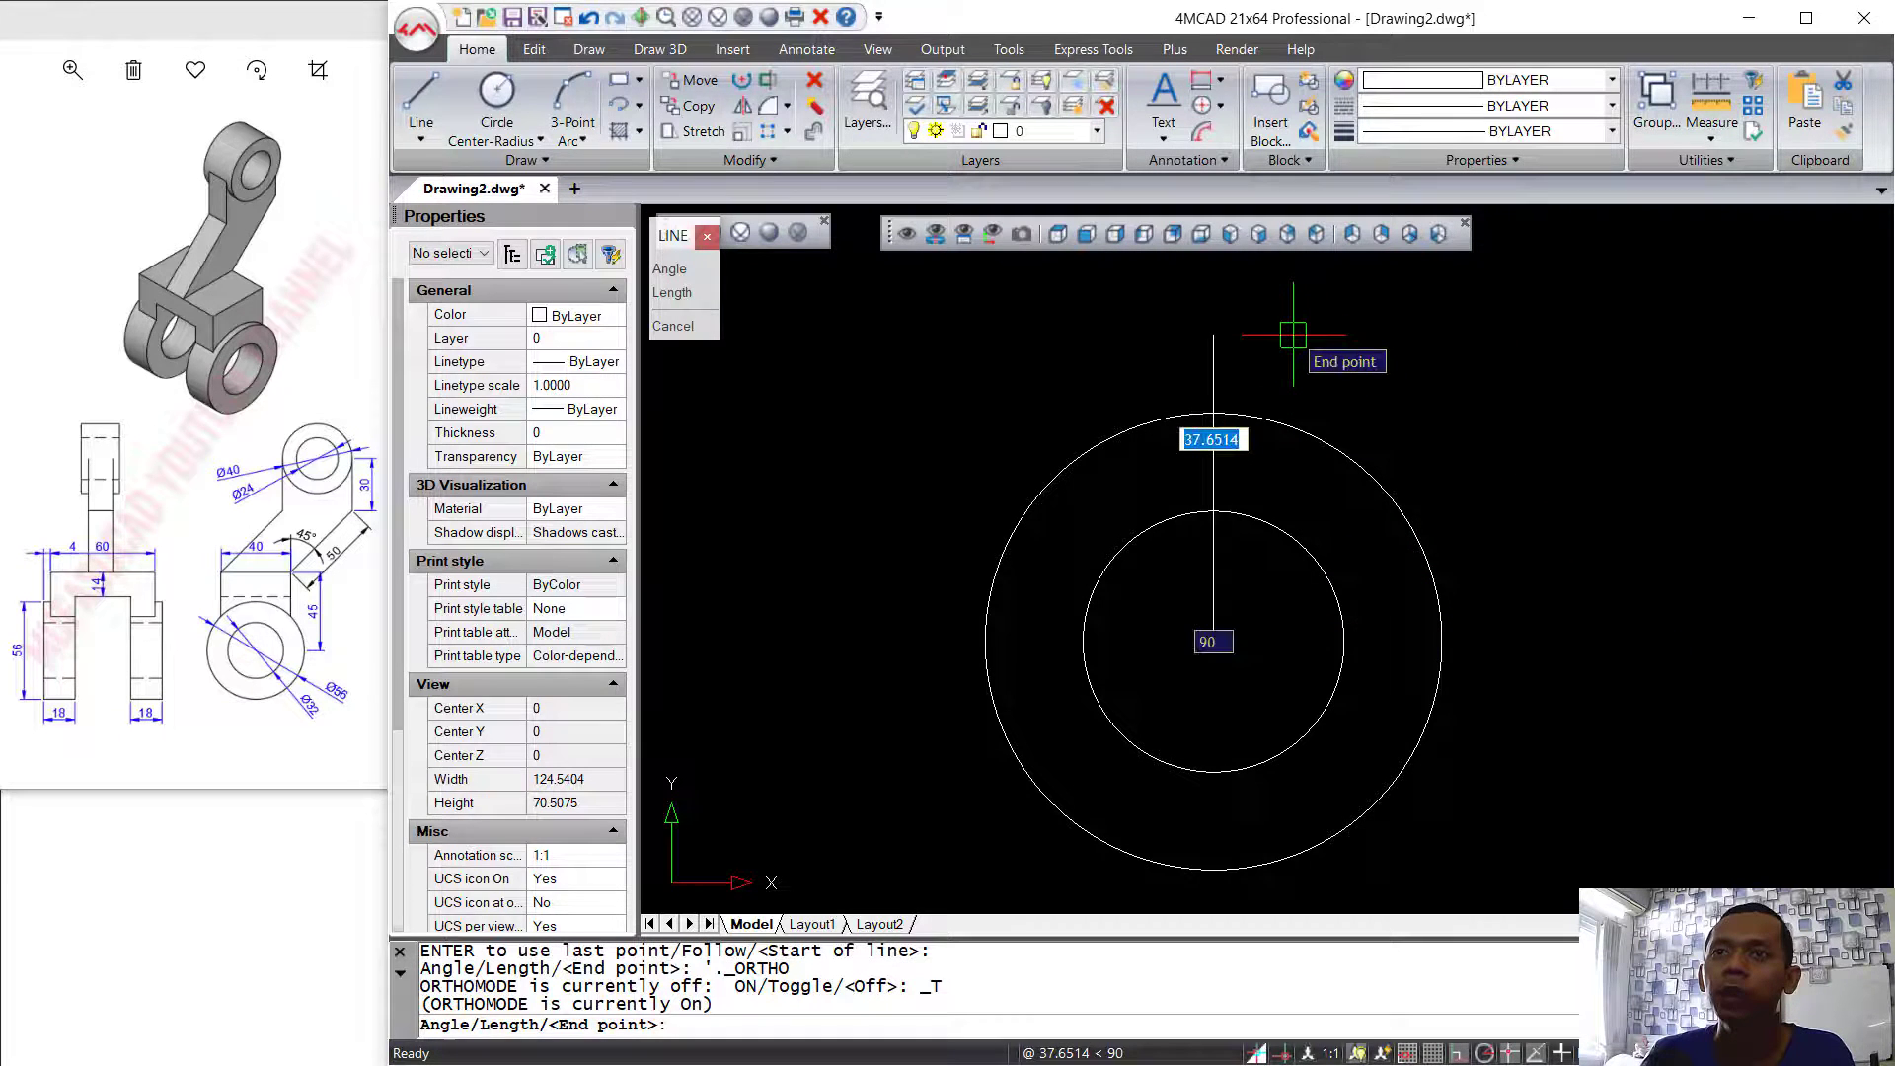
text(45)
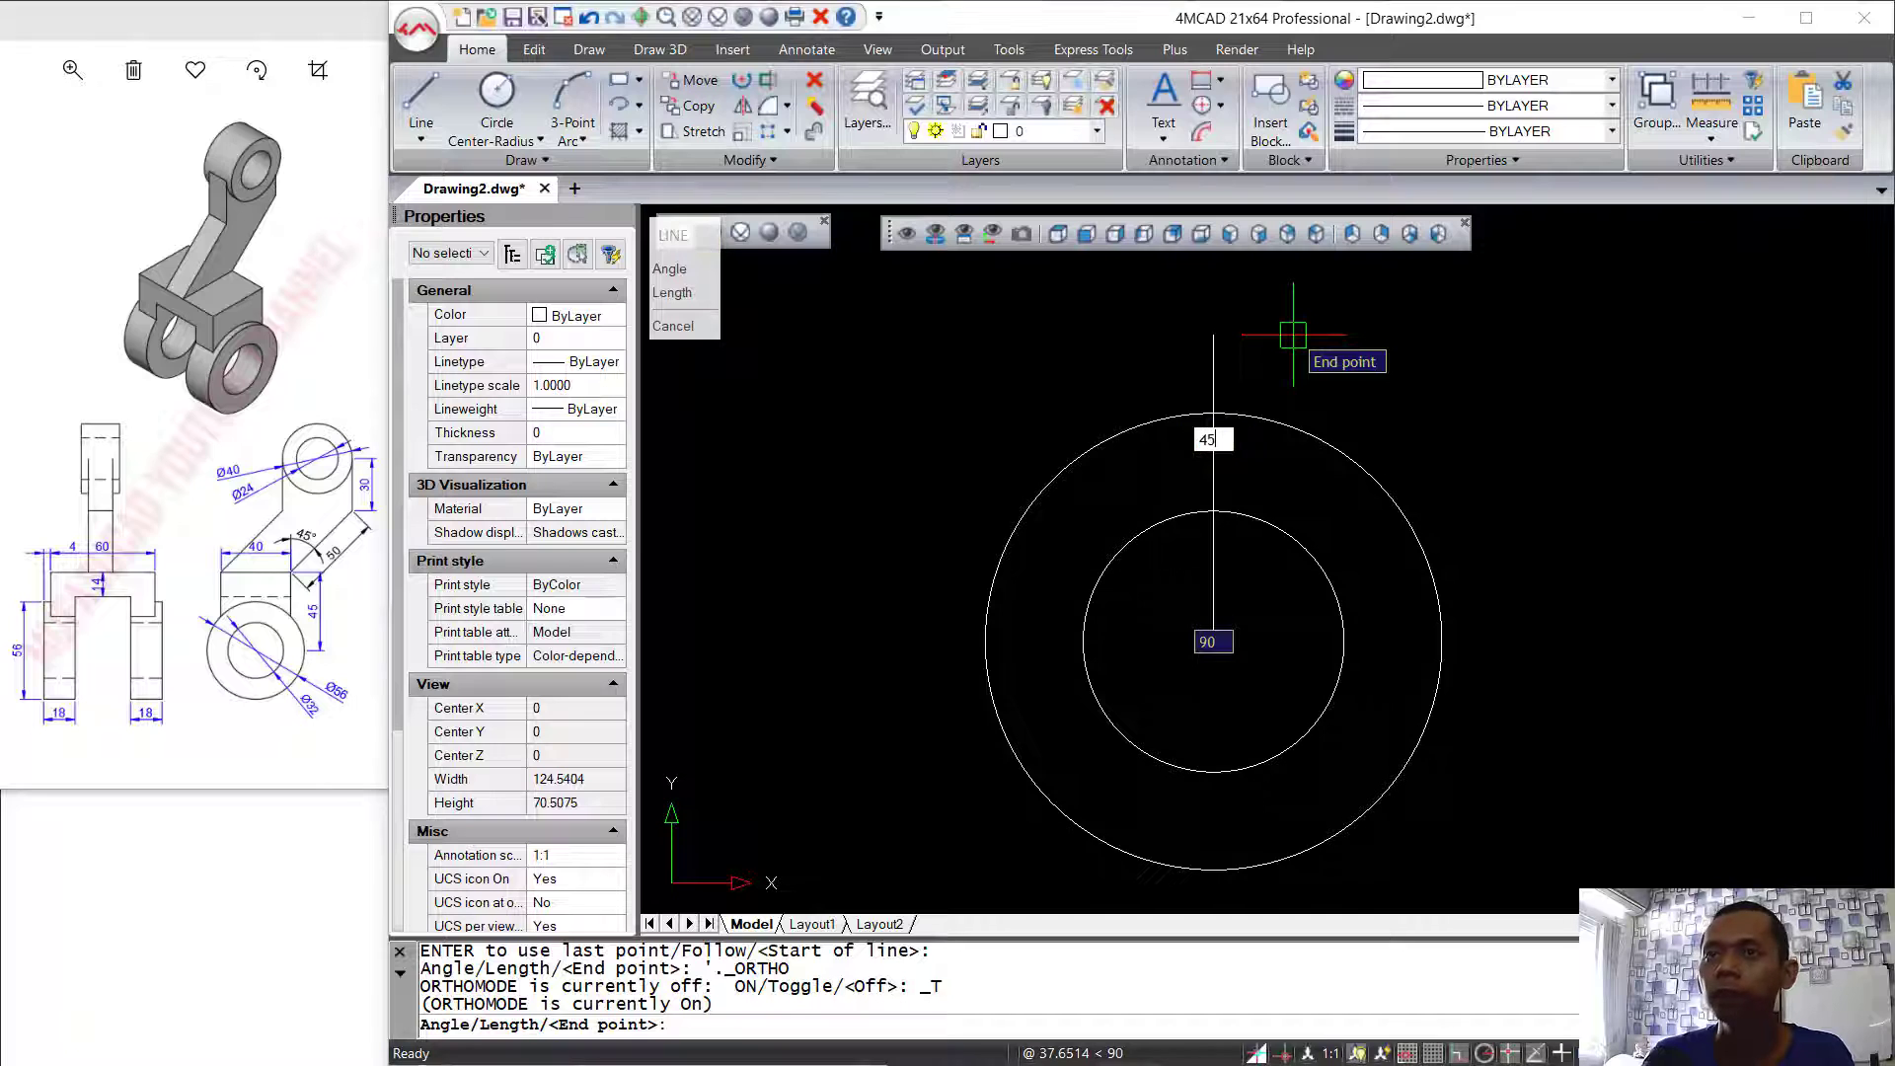
key(Return)
key(Return)
text(m)
key(Return)
- Move the vertical line 20 units to the right
click(1258, 296)
click(1195, 376)
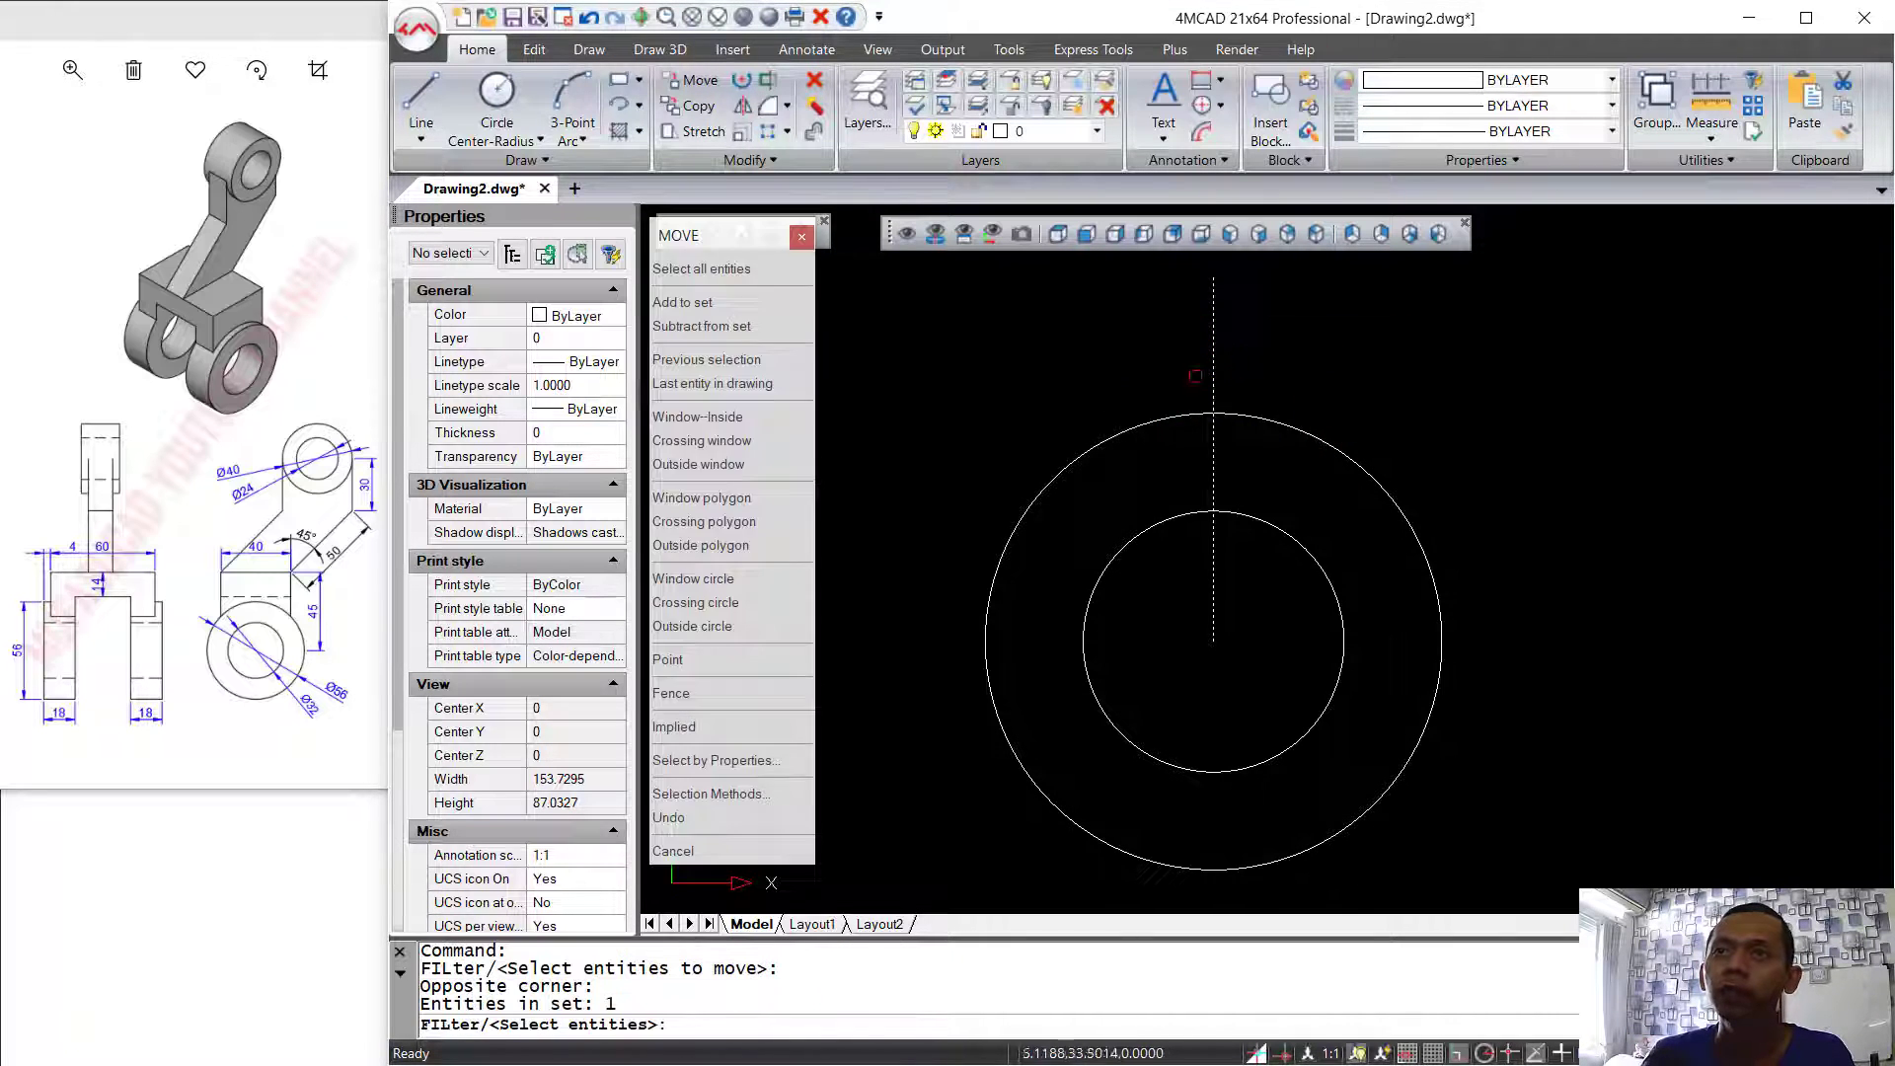
key(Return)
click(1213, 357)
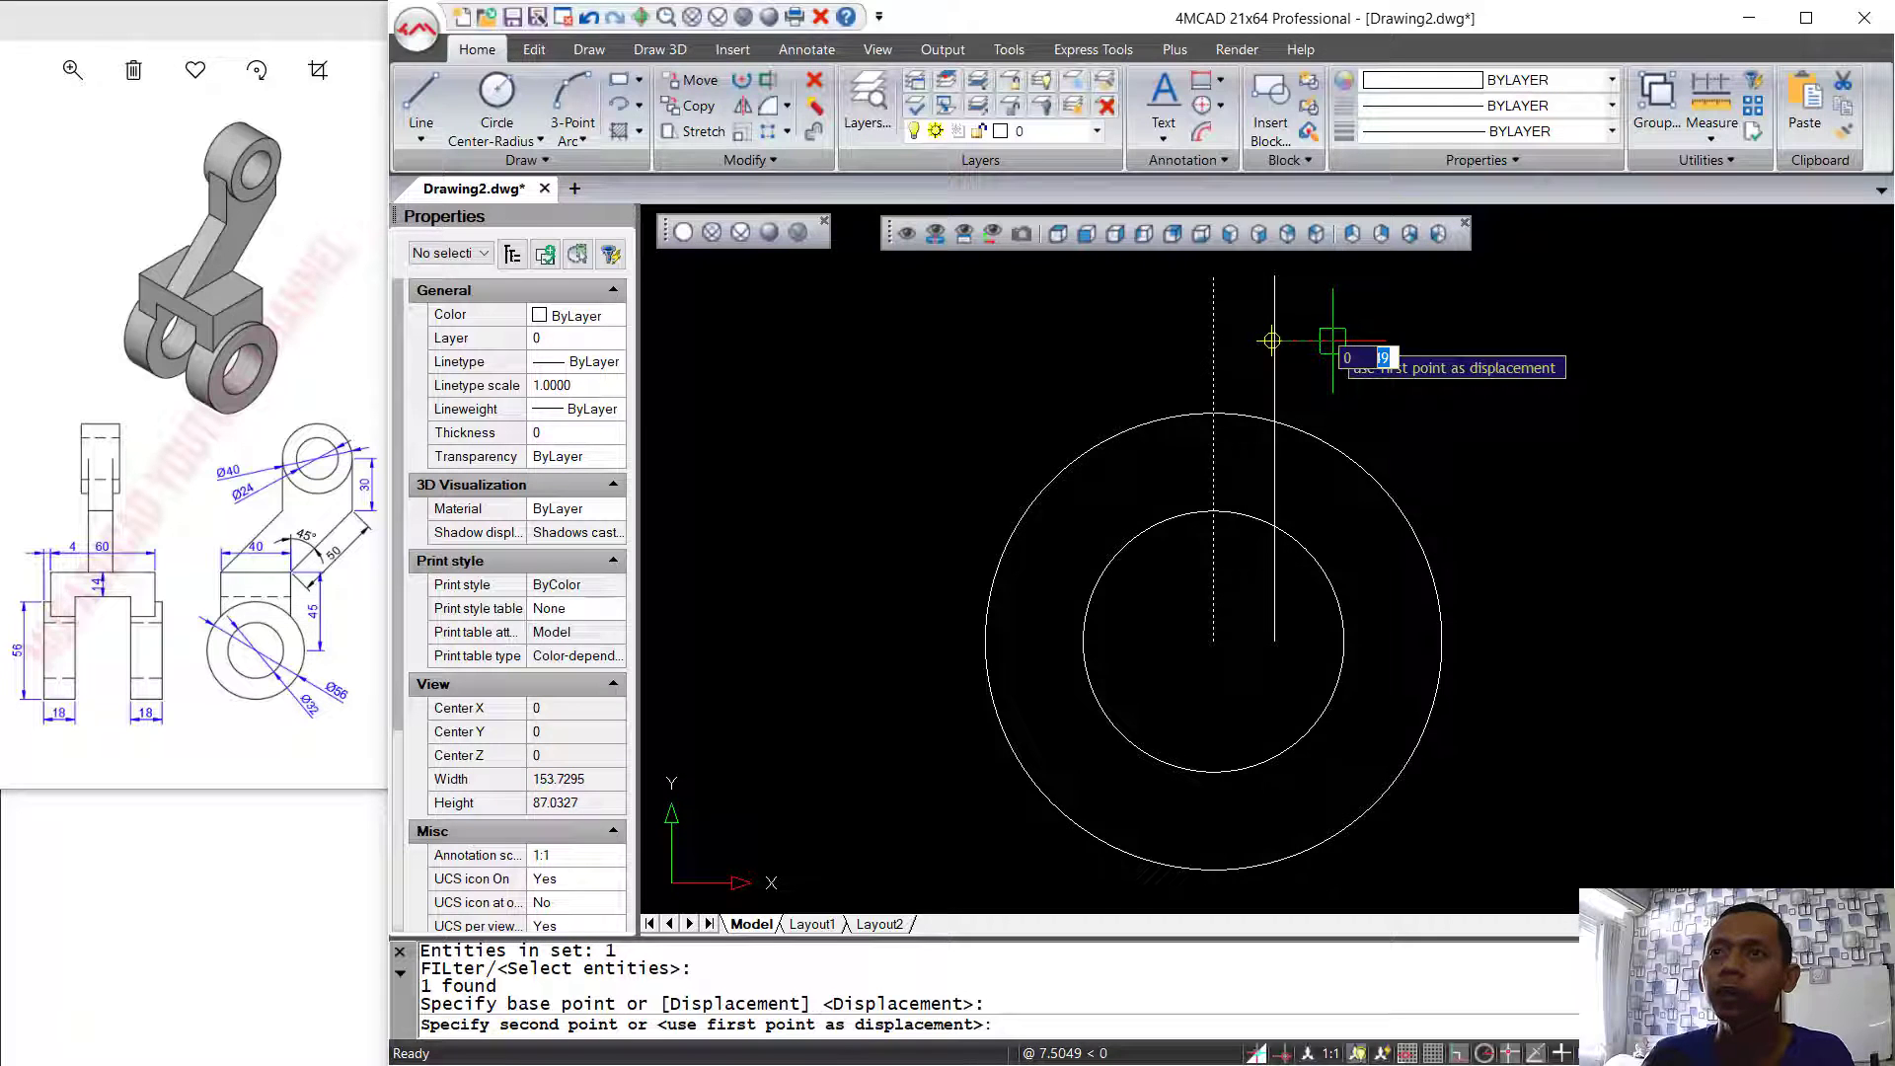
text(20)
key(Return)
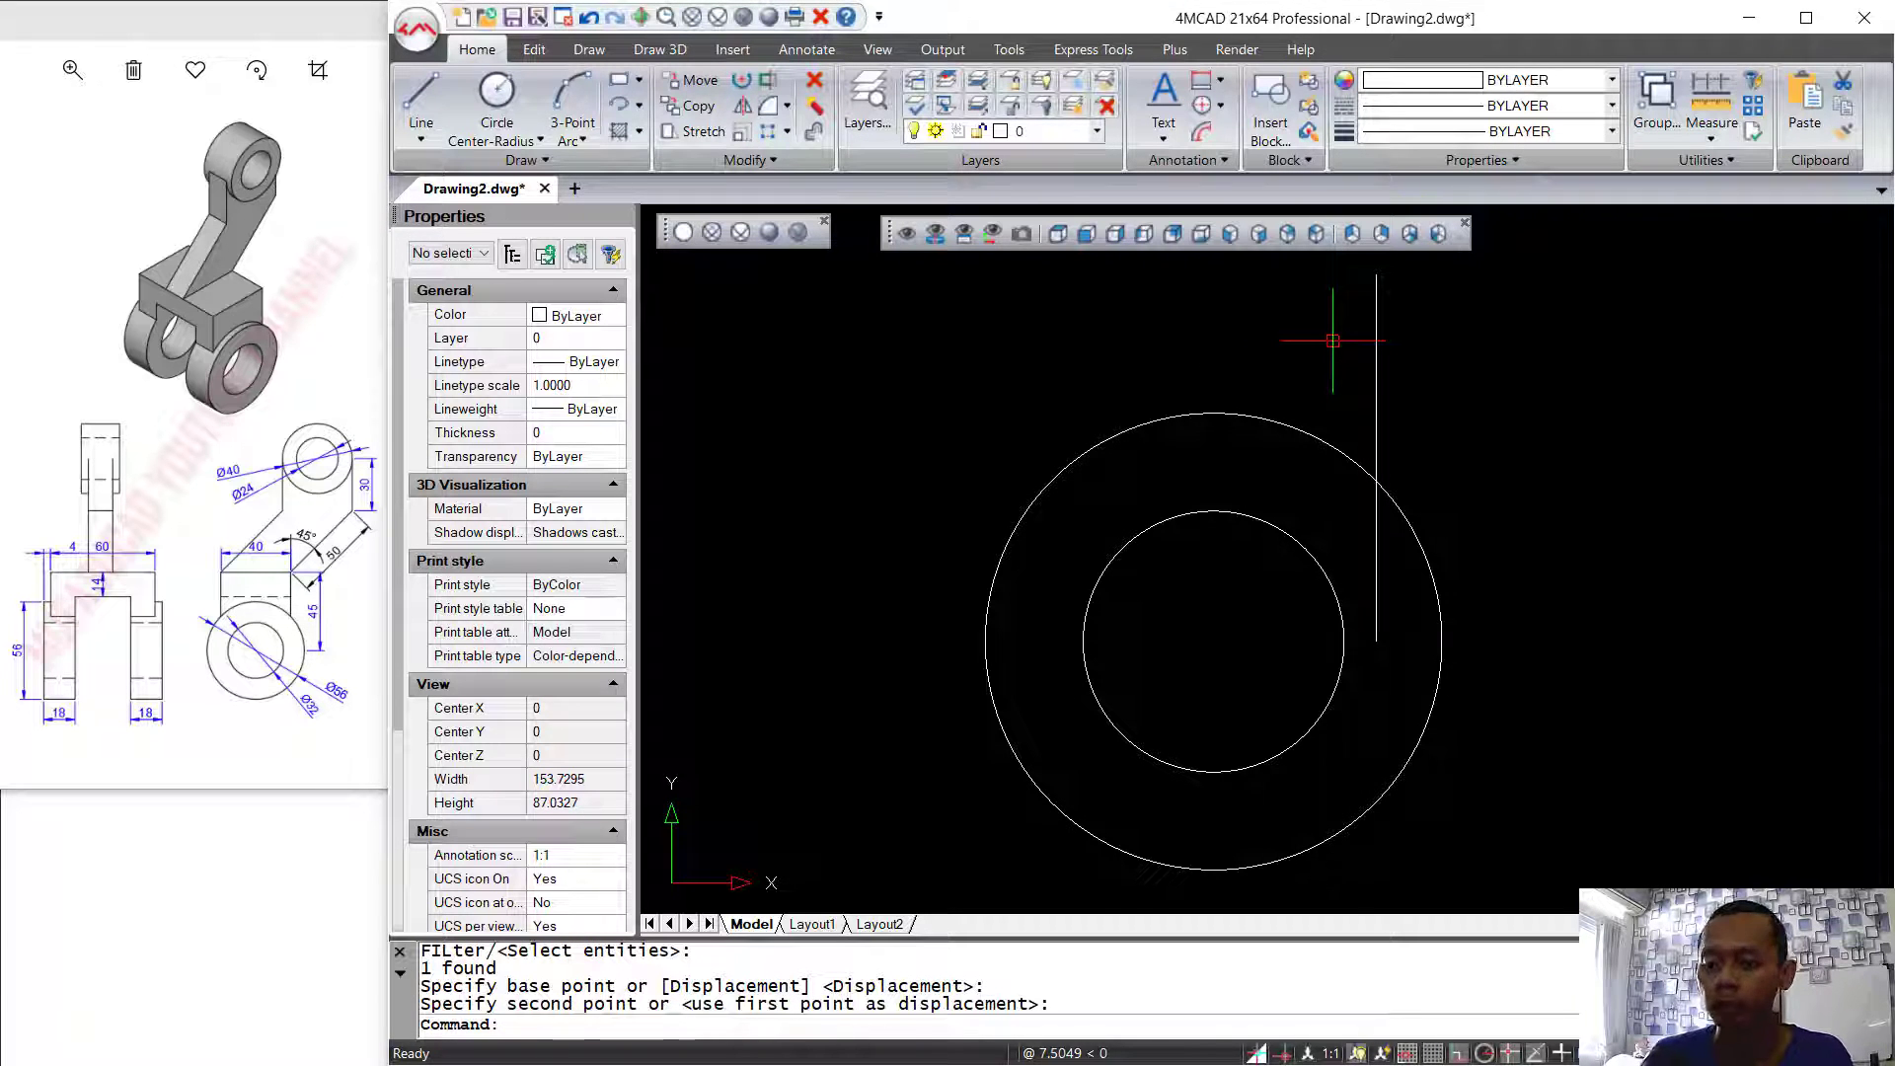
- Mirror the line to the left about the vertical axis through the circle centre, keeping the original
text(mi)
key(Return)
click(1471, 319)
click(1324, 371)
key(Return)
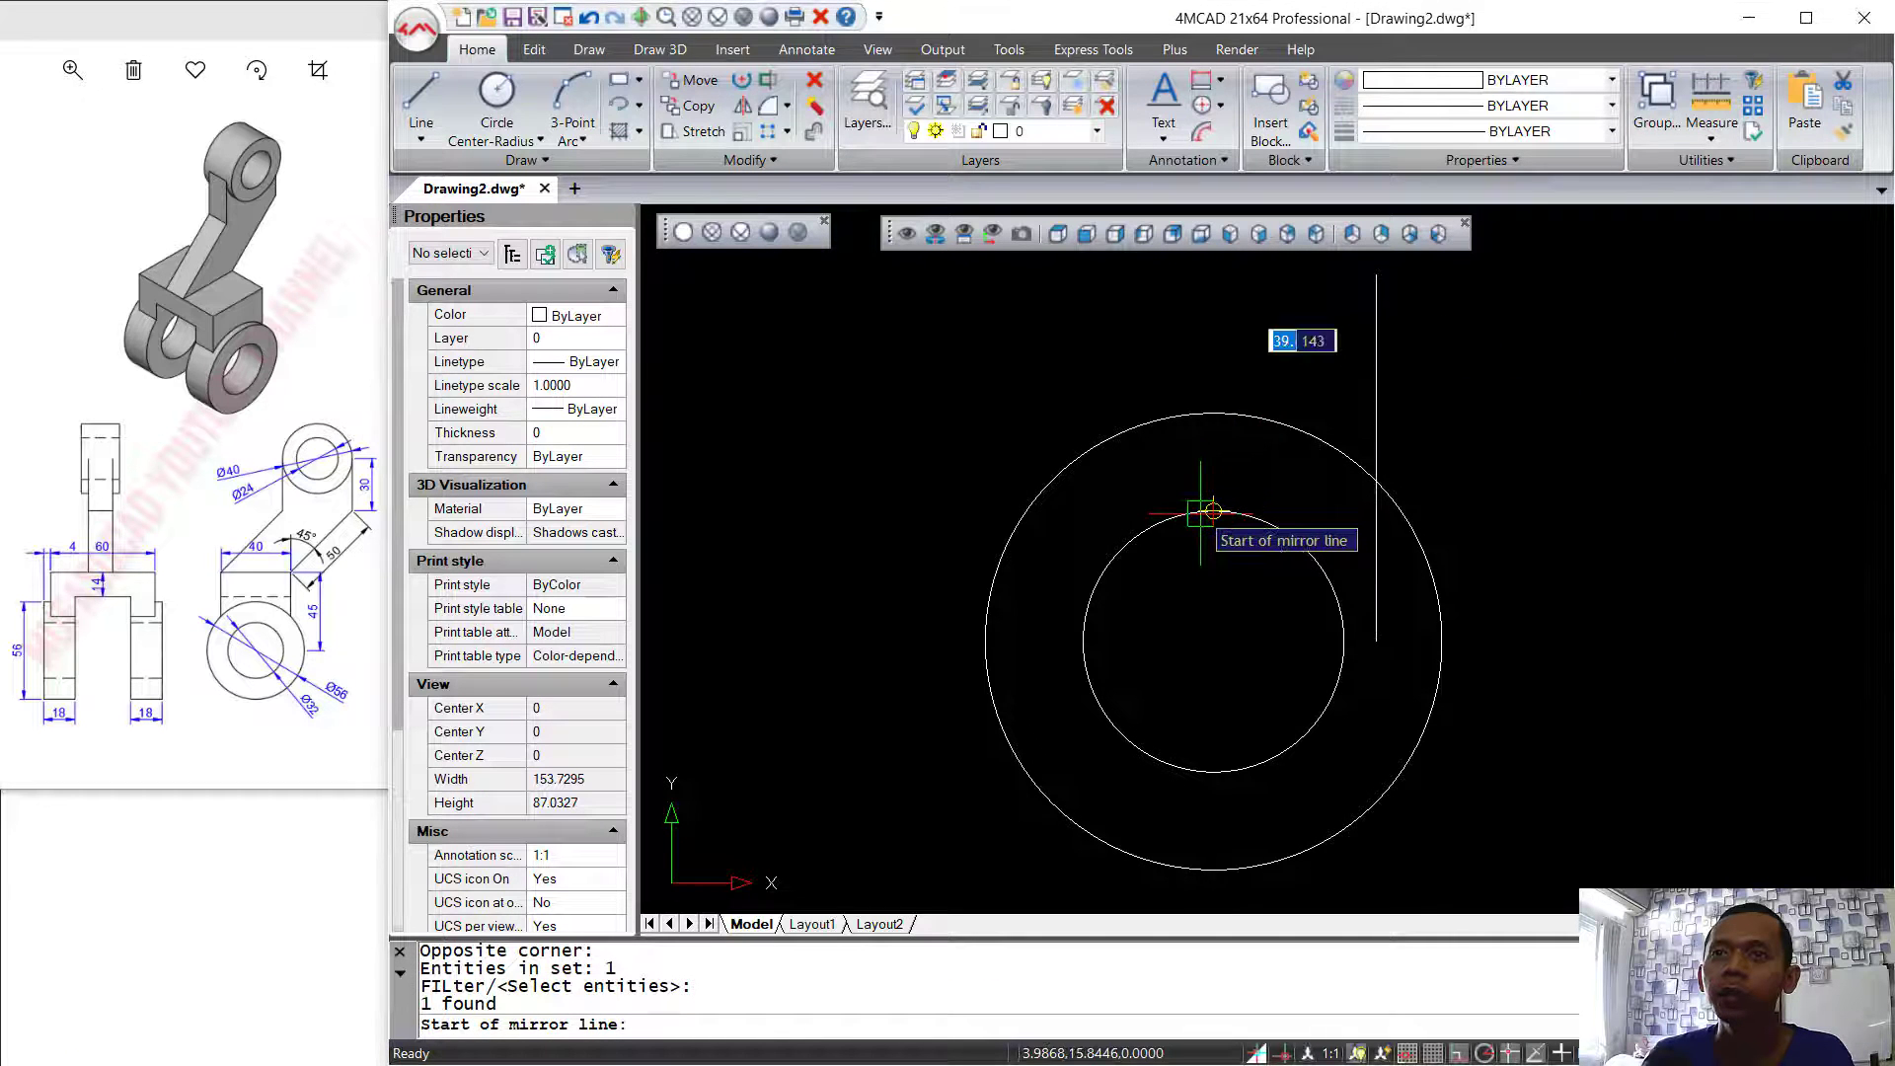
click(1213, 511)
click(1213, 358)
key(Return)
middle_drag(1222, 348, 1224, 389)
text(l)
key(Return)
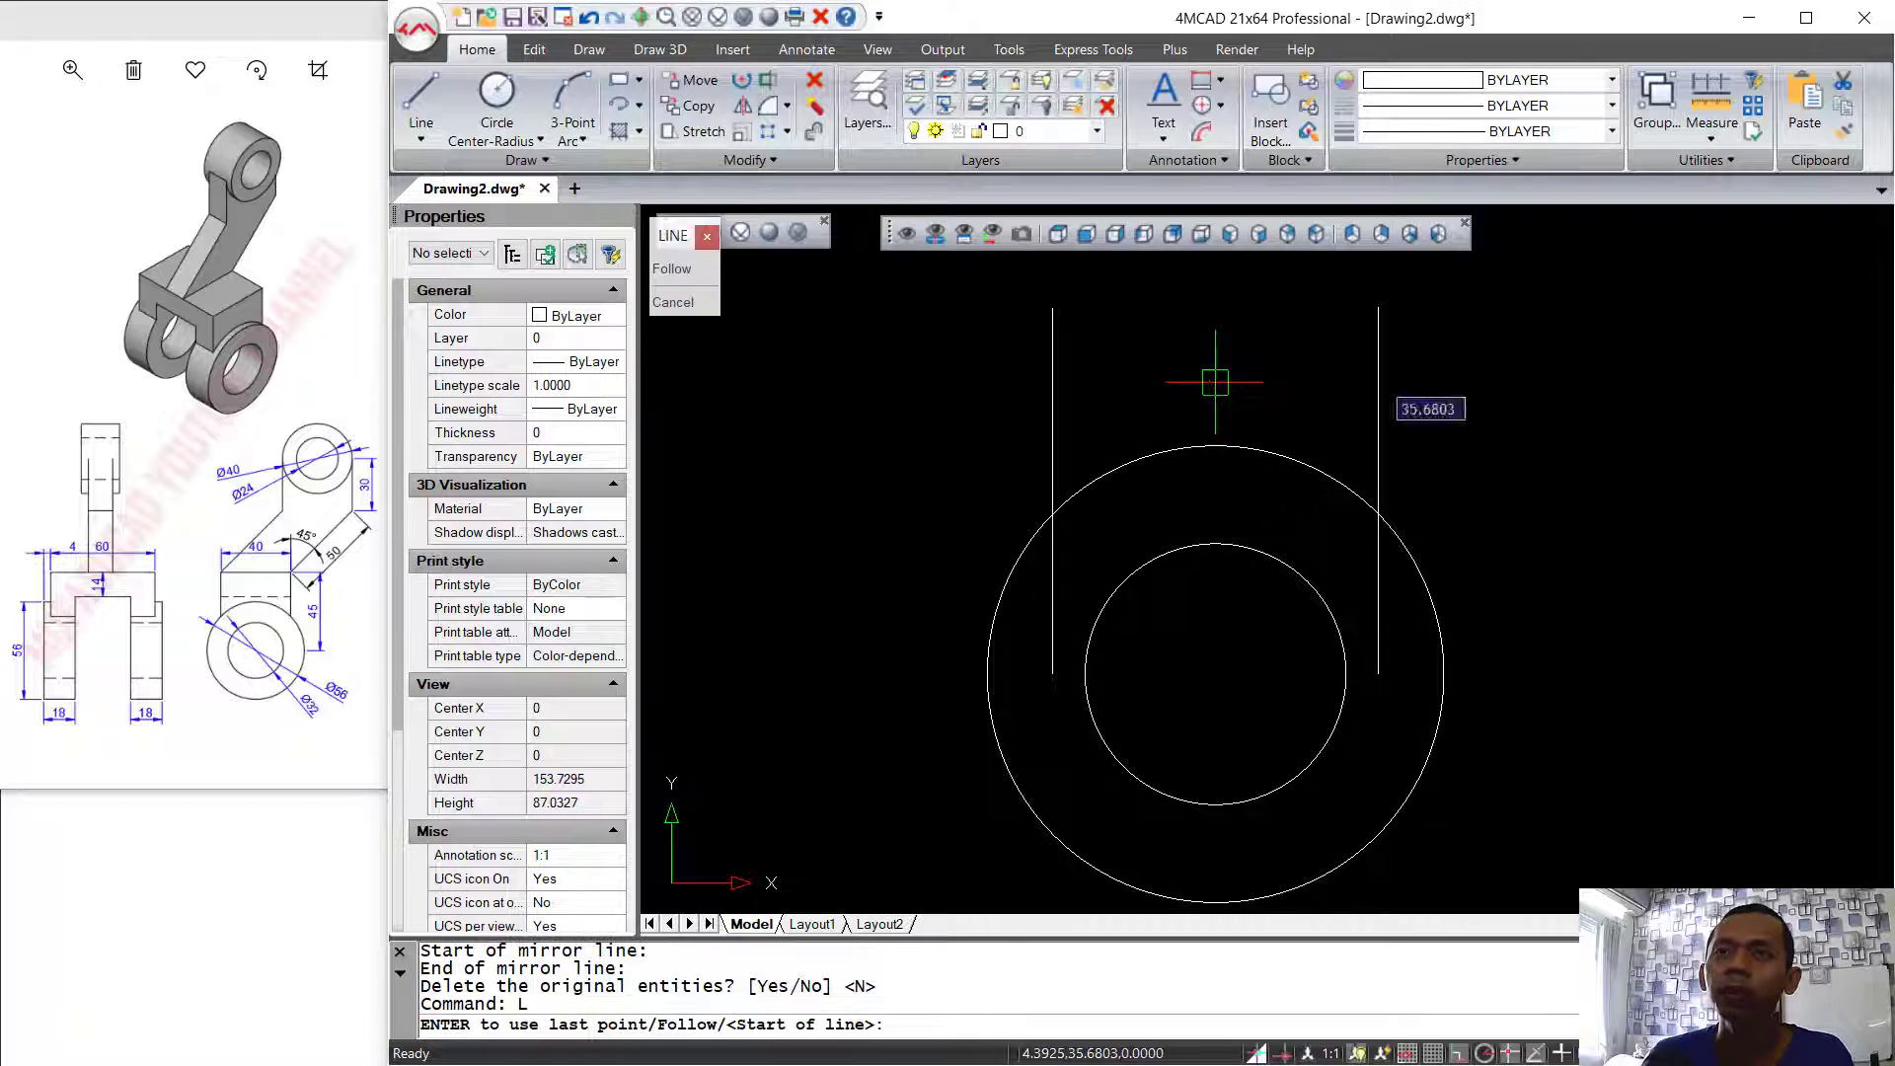
- Connect the two side lines' tops with a line and trim the left line inside the outer circle
click(1053, 309)
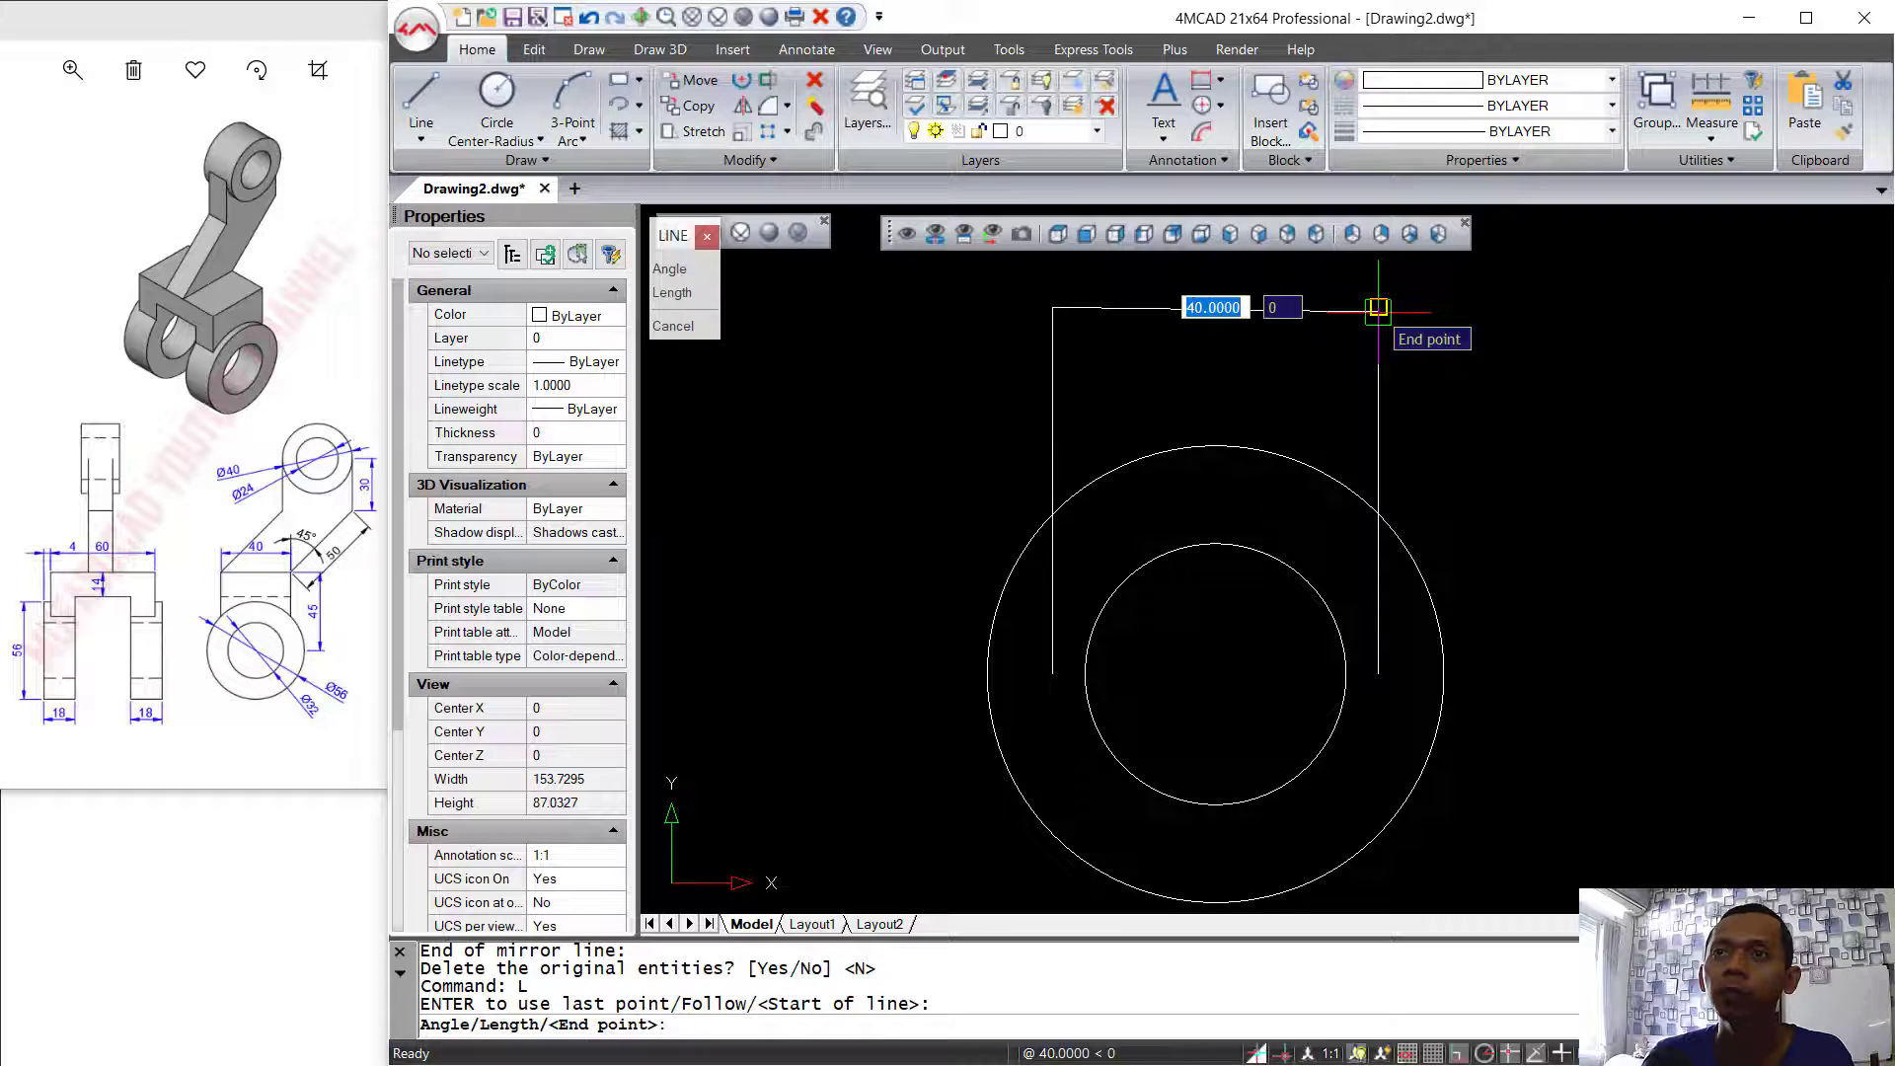
click(1377, 308)
key(Return)
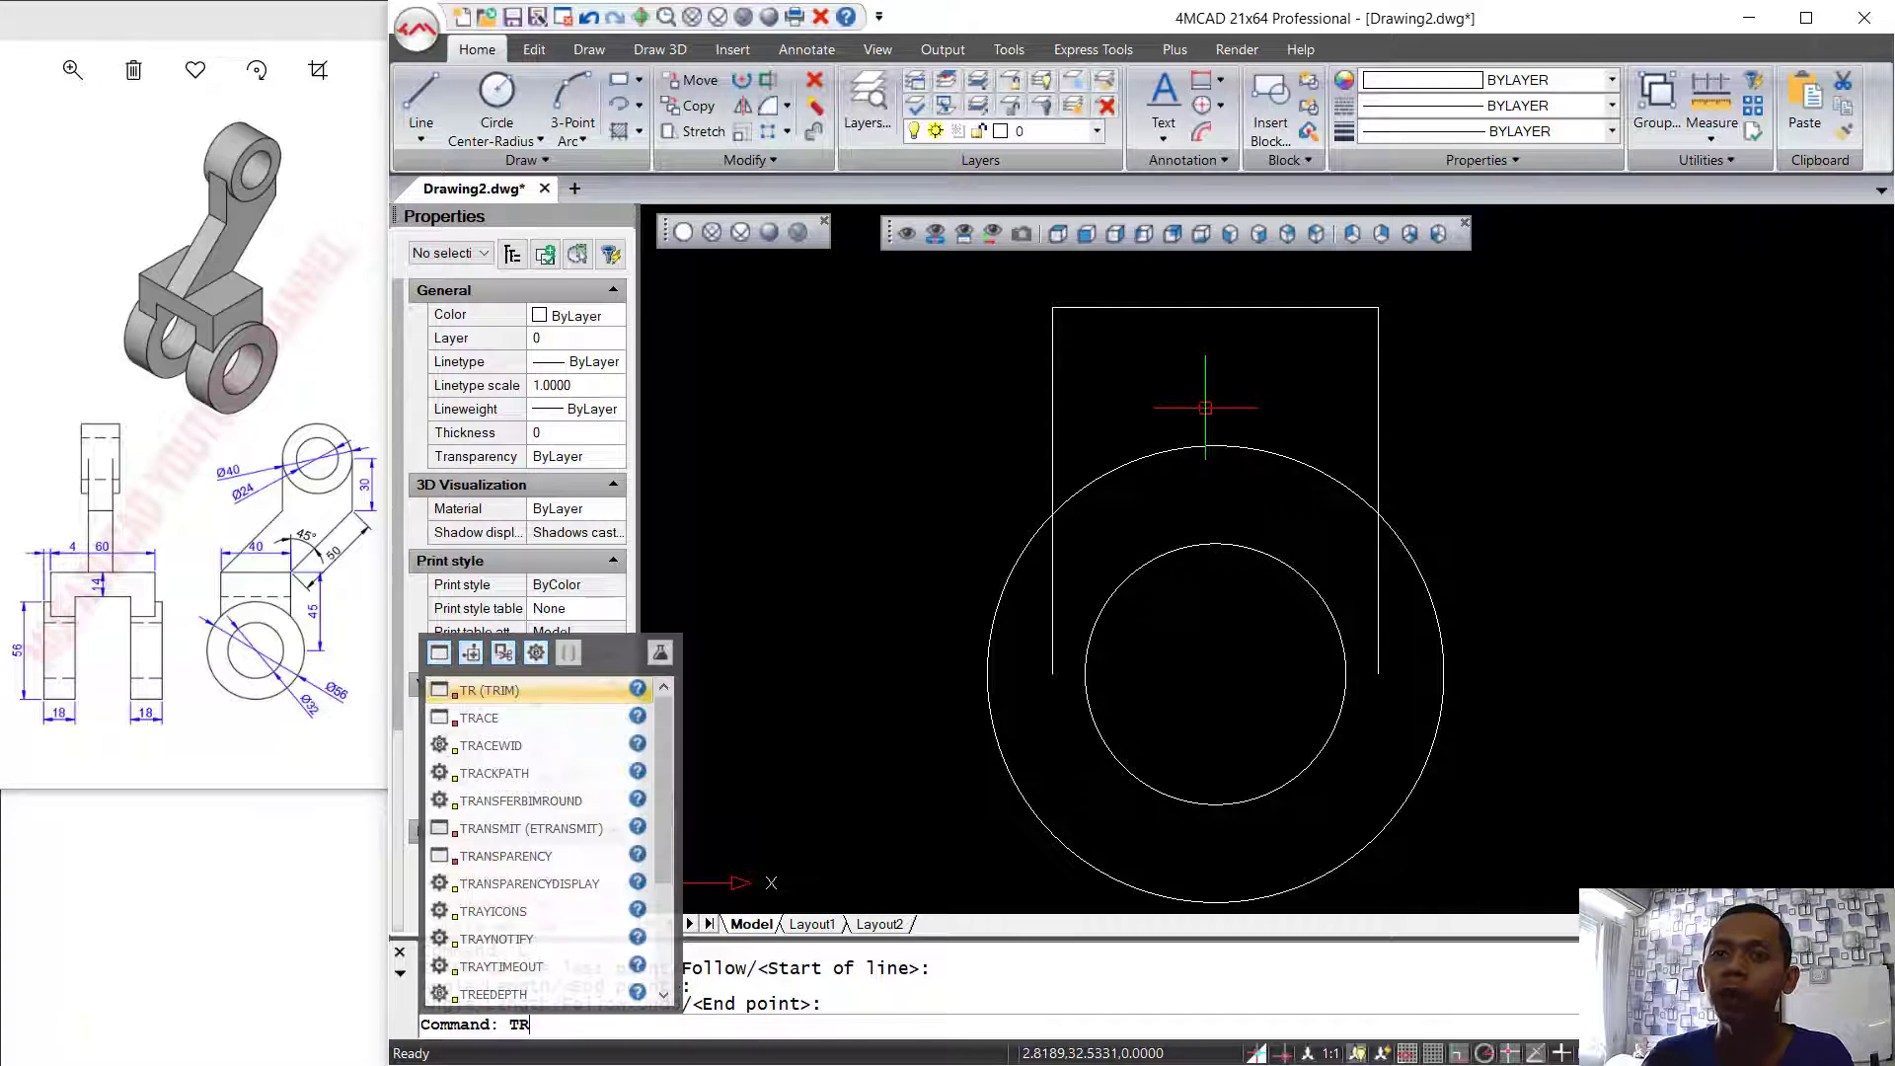
key(Return)
key(Return)
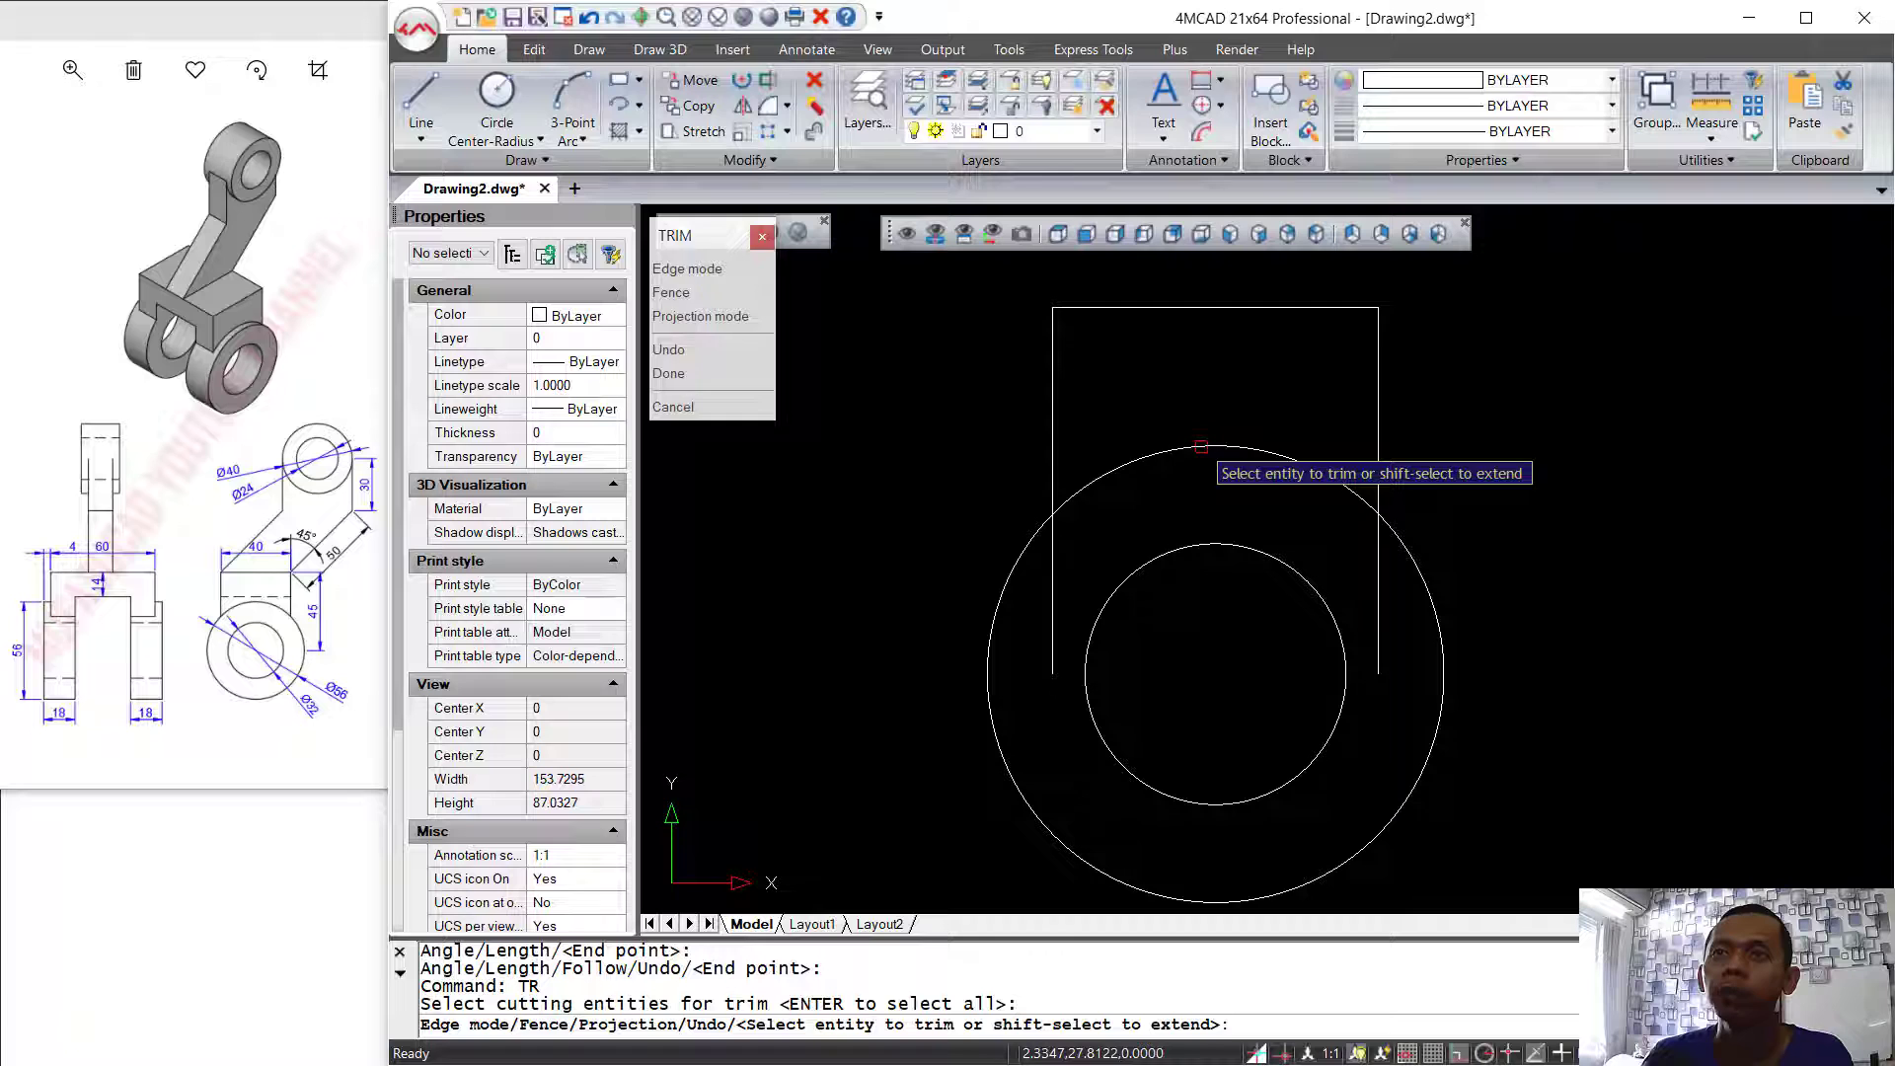
click(1056, 580)
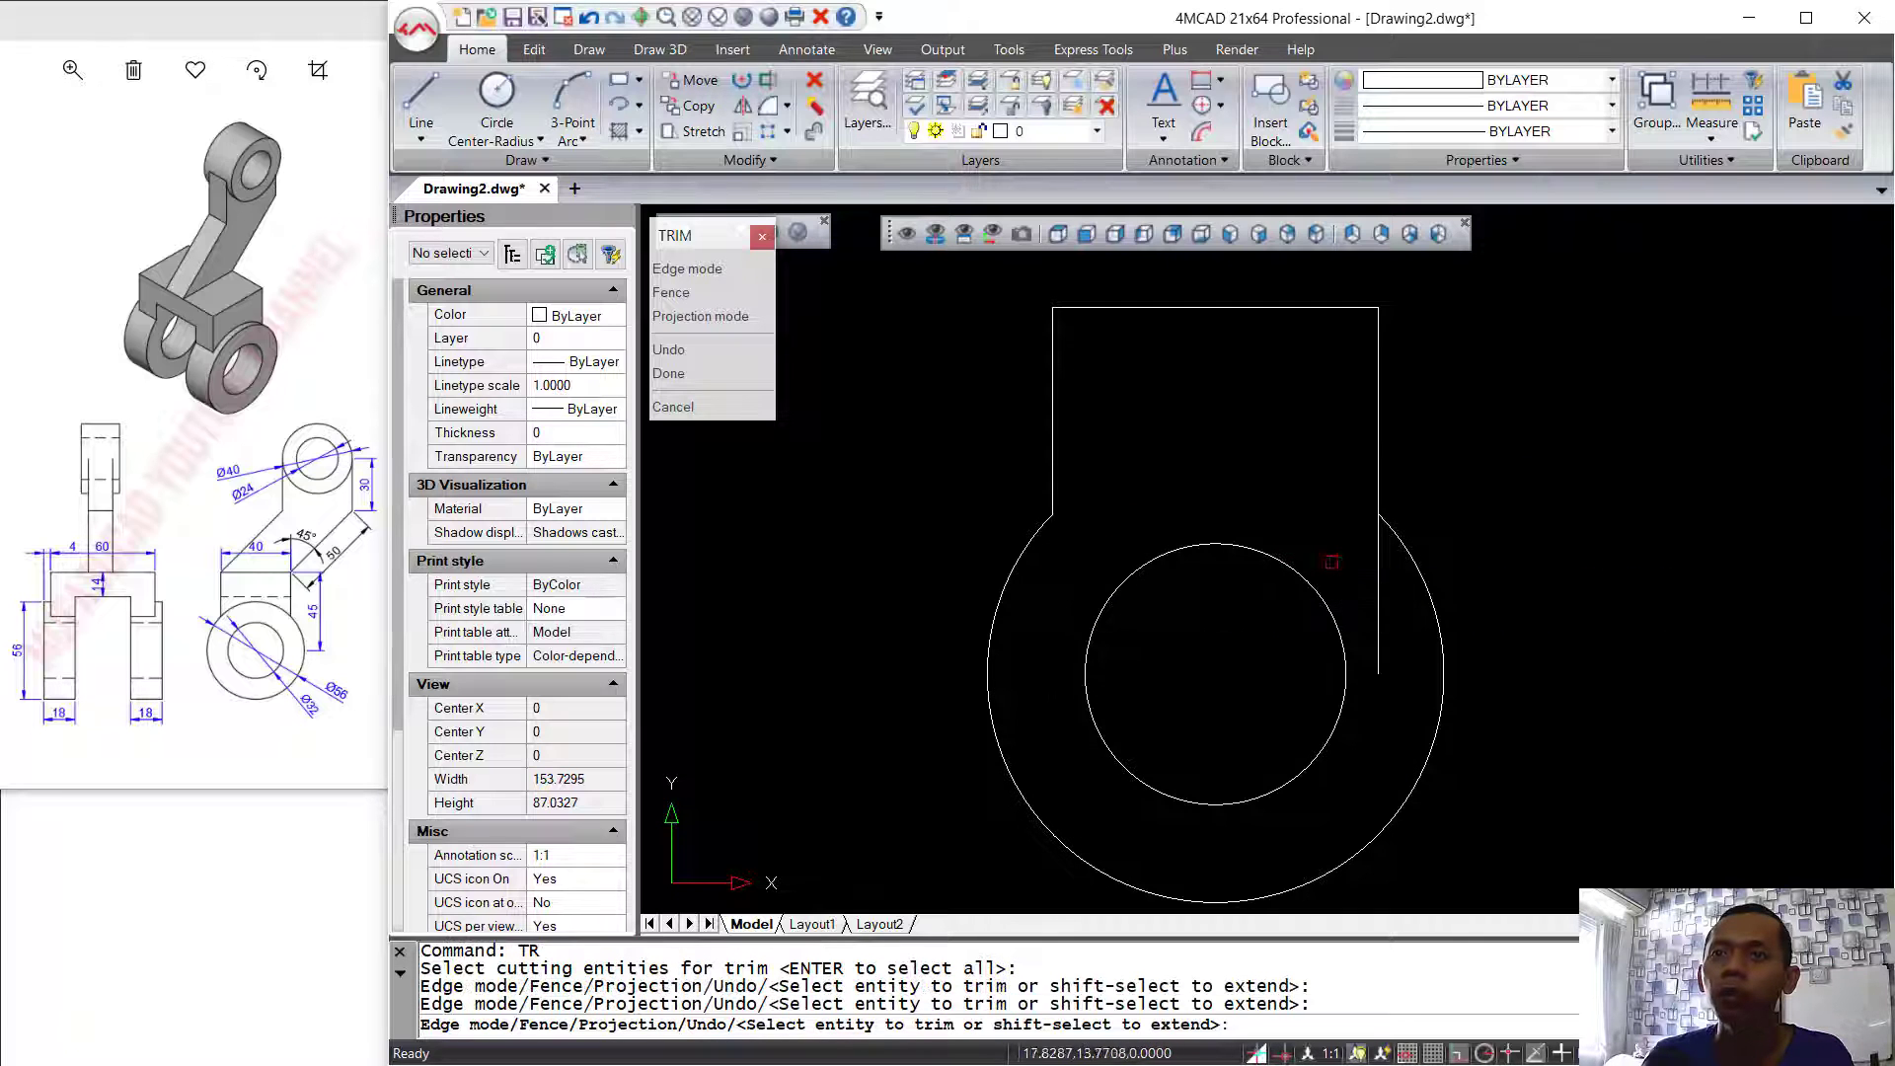
scroll(1268, 484, down, 1)
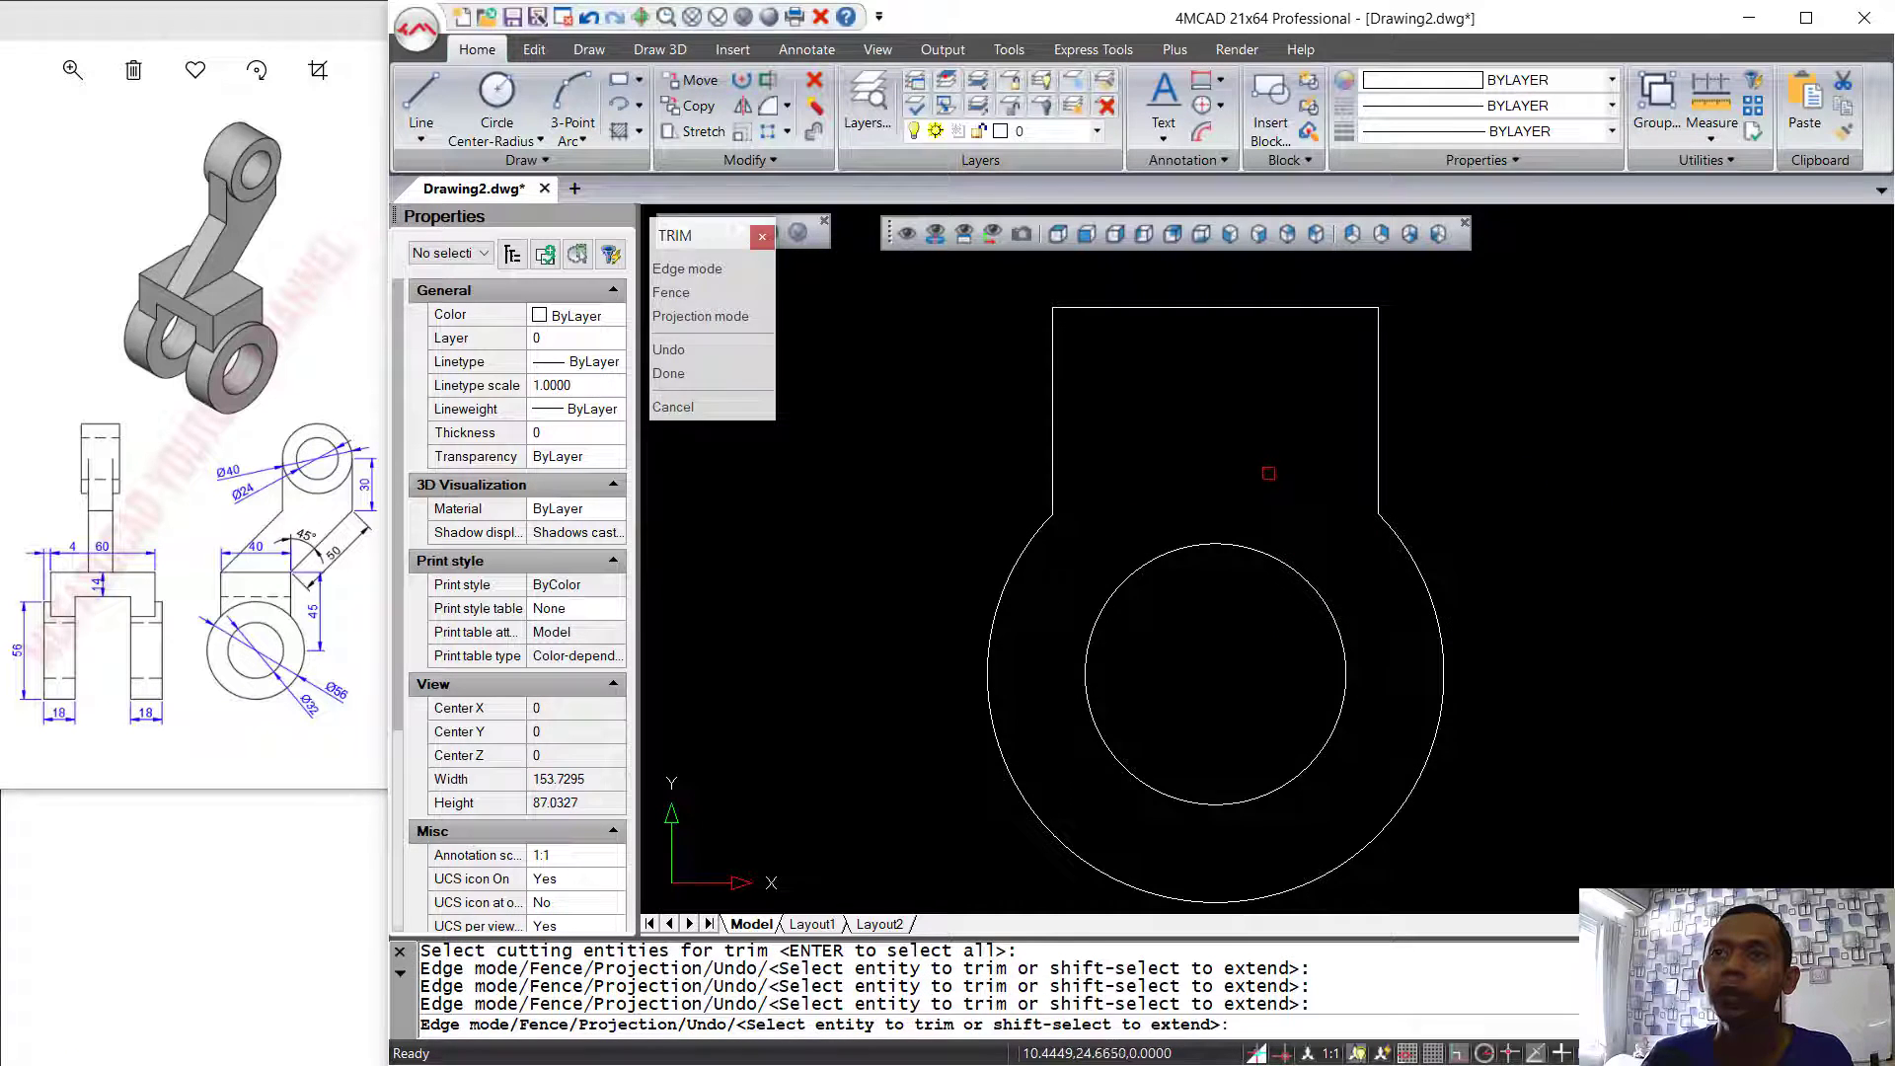
key(Return)
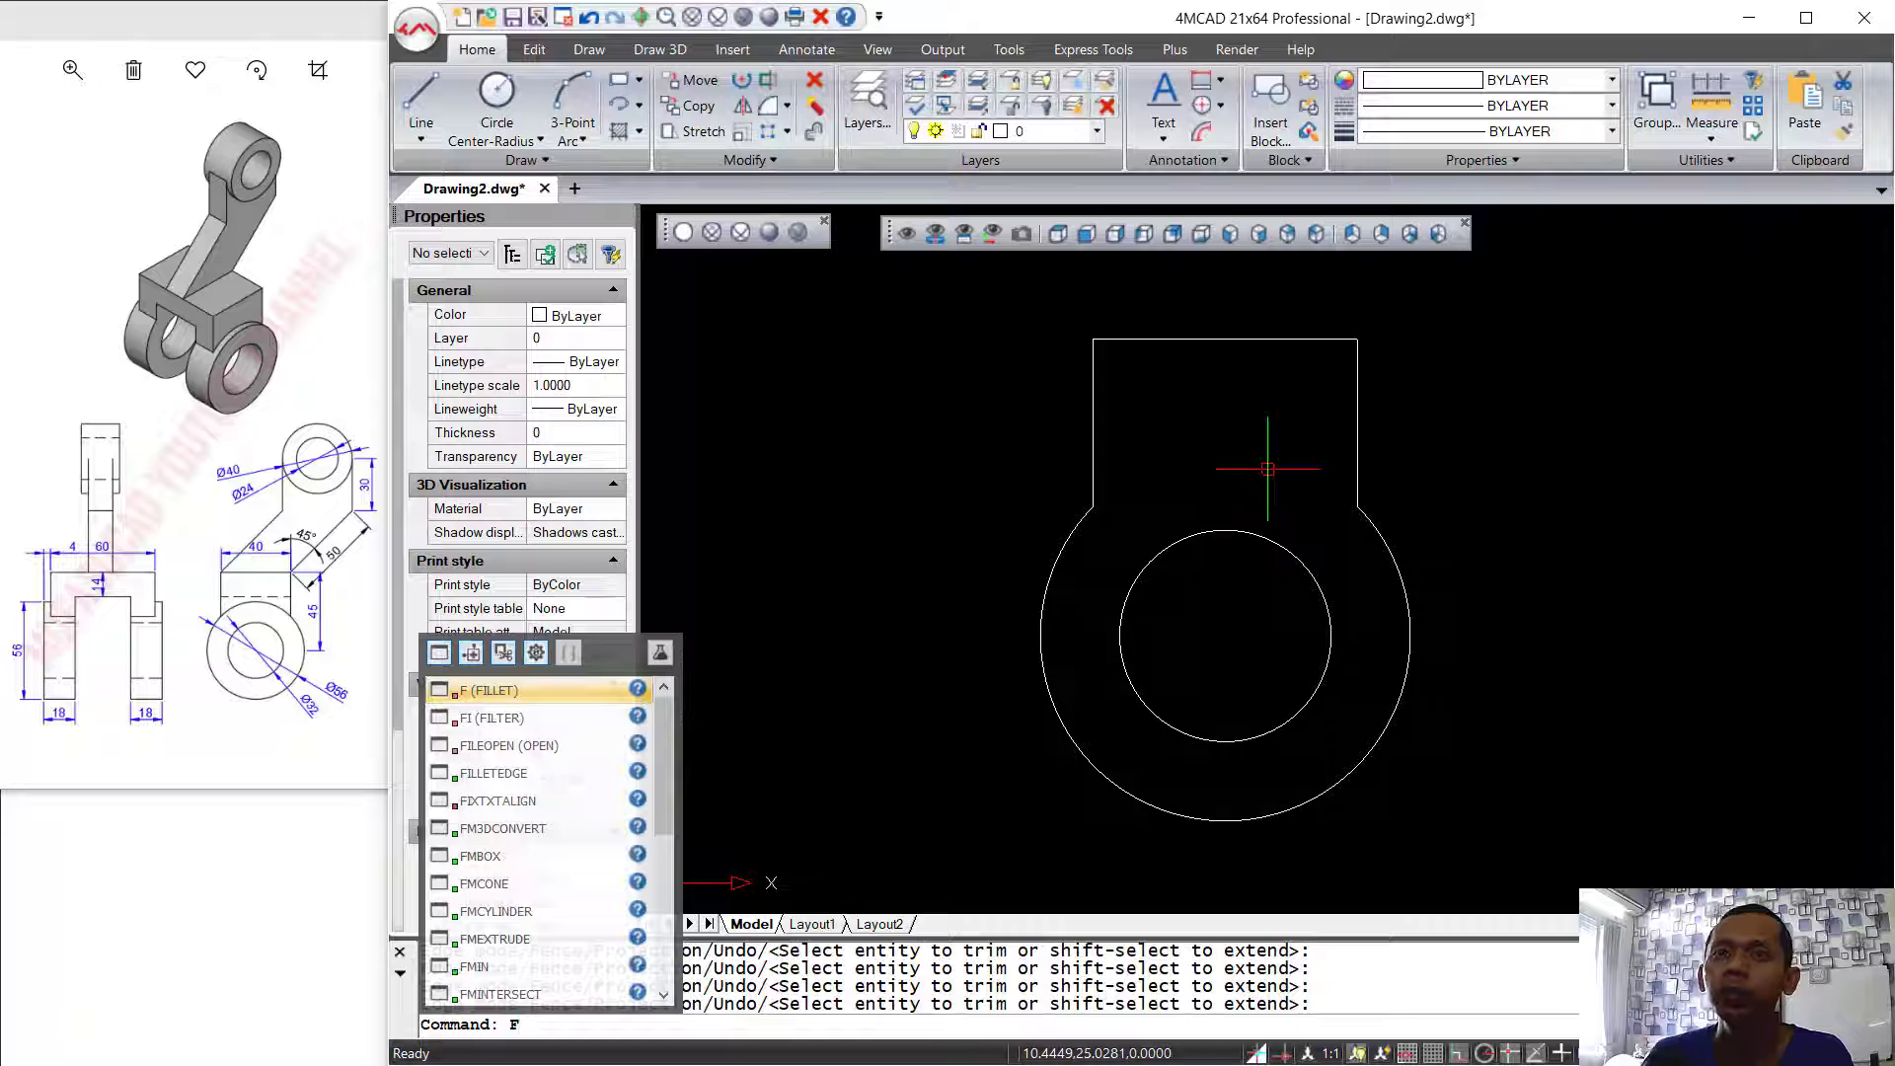
key(Escape)
- Join the side lines, top edge and outer arc into one closed polyline with JOIN
text(j)
key(Return)
click(1440, 304)
click(1133, 844)
key(Return)
key(Return)
click(1098, 402)
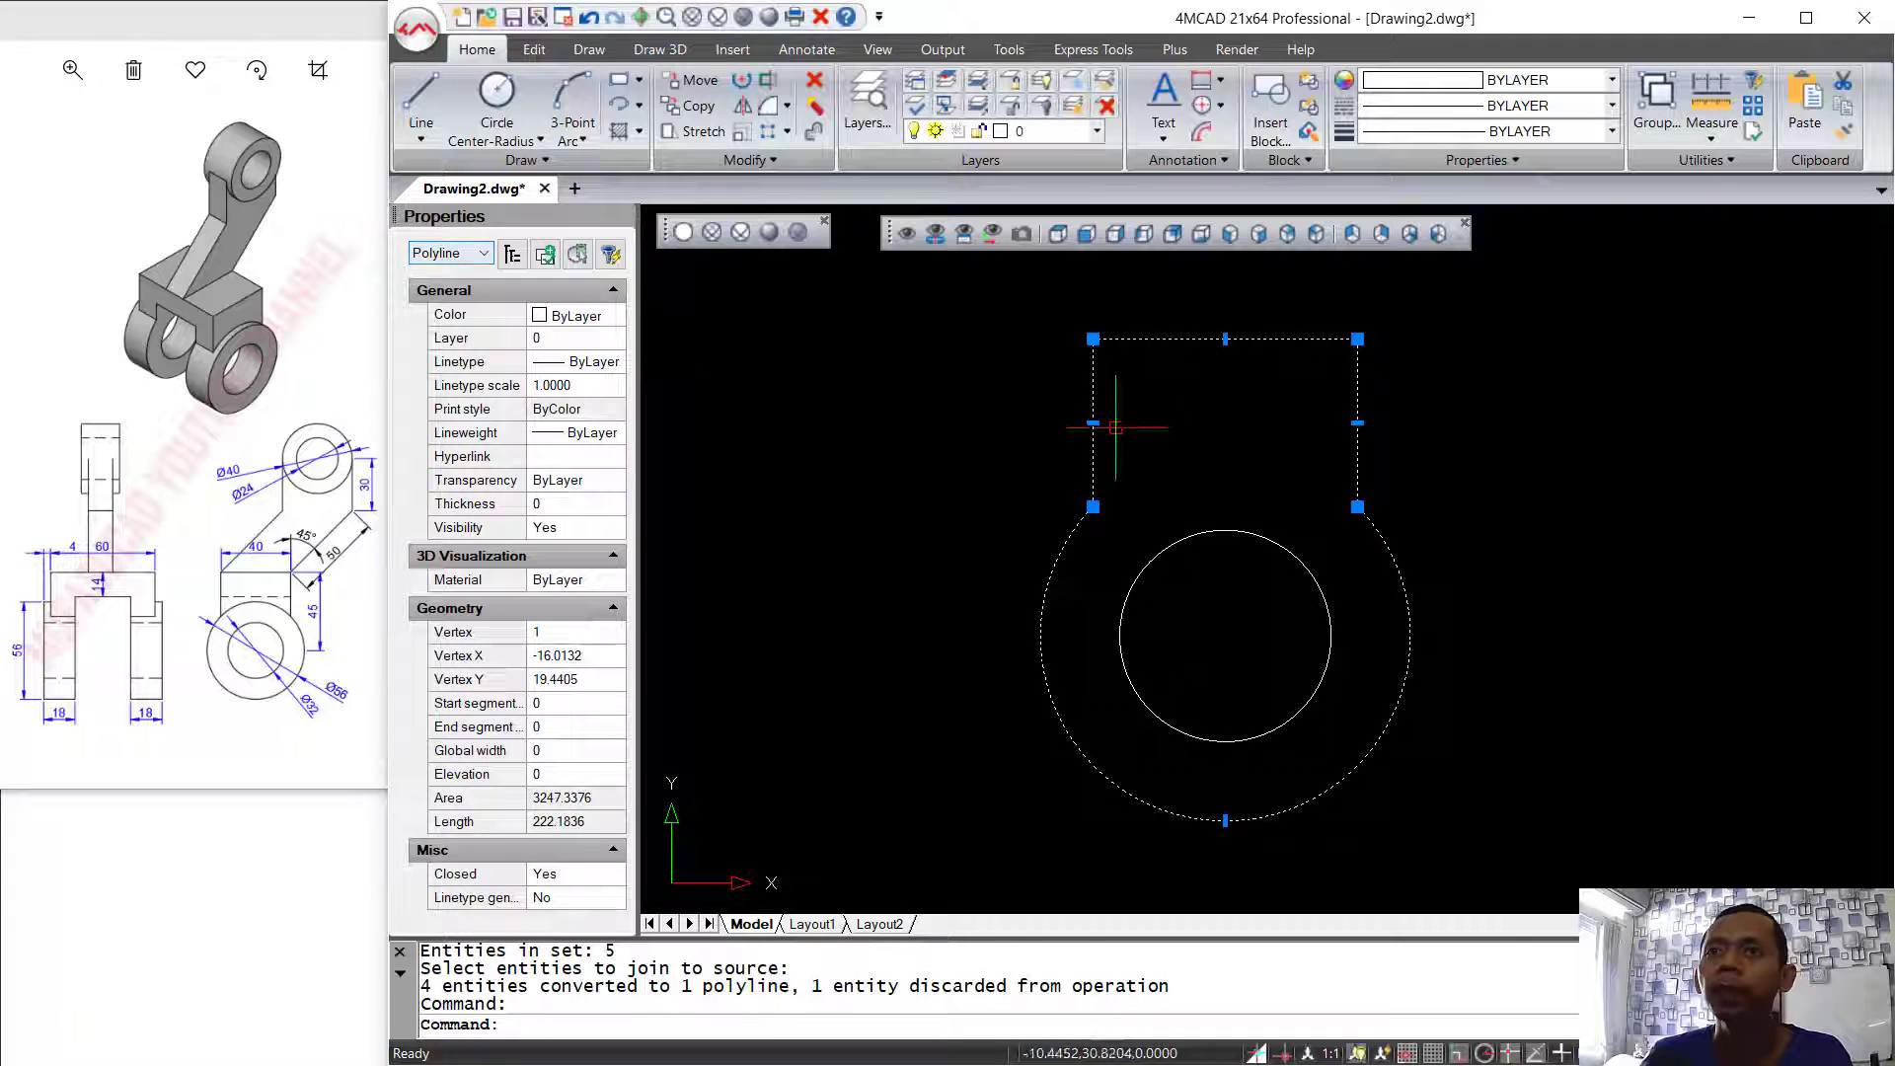
key(Escape)
- Draw a 16-radius circle on the bore centre and orbit to view the sketch in 3D
text(c)
key(Return)
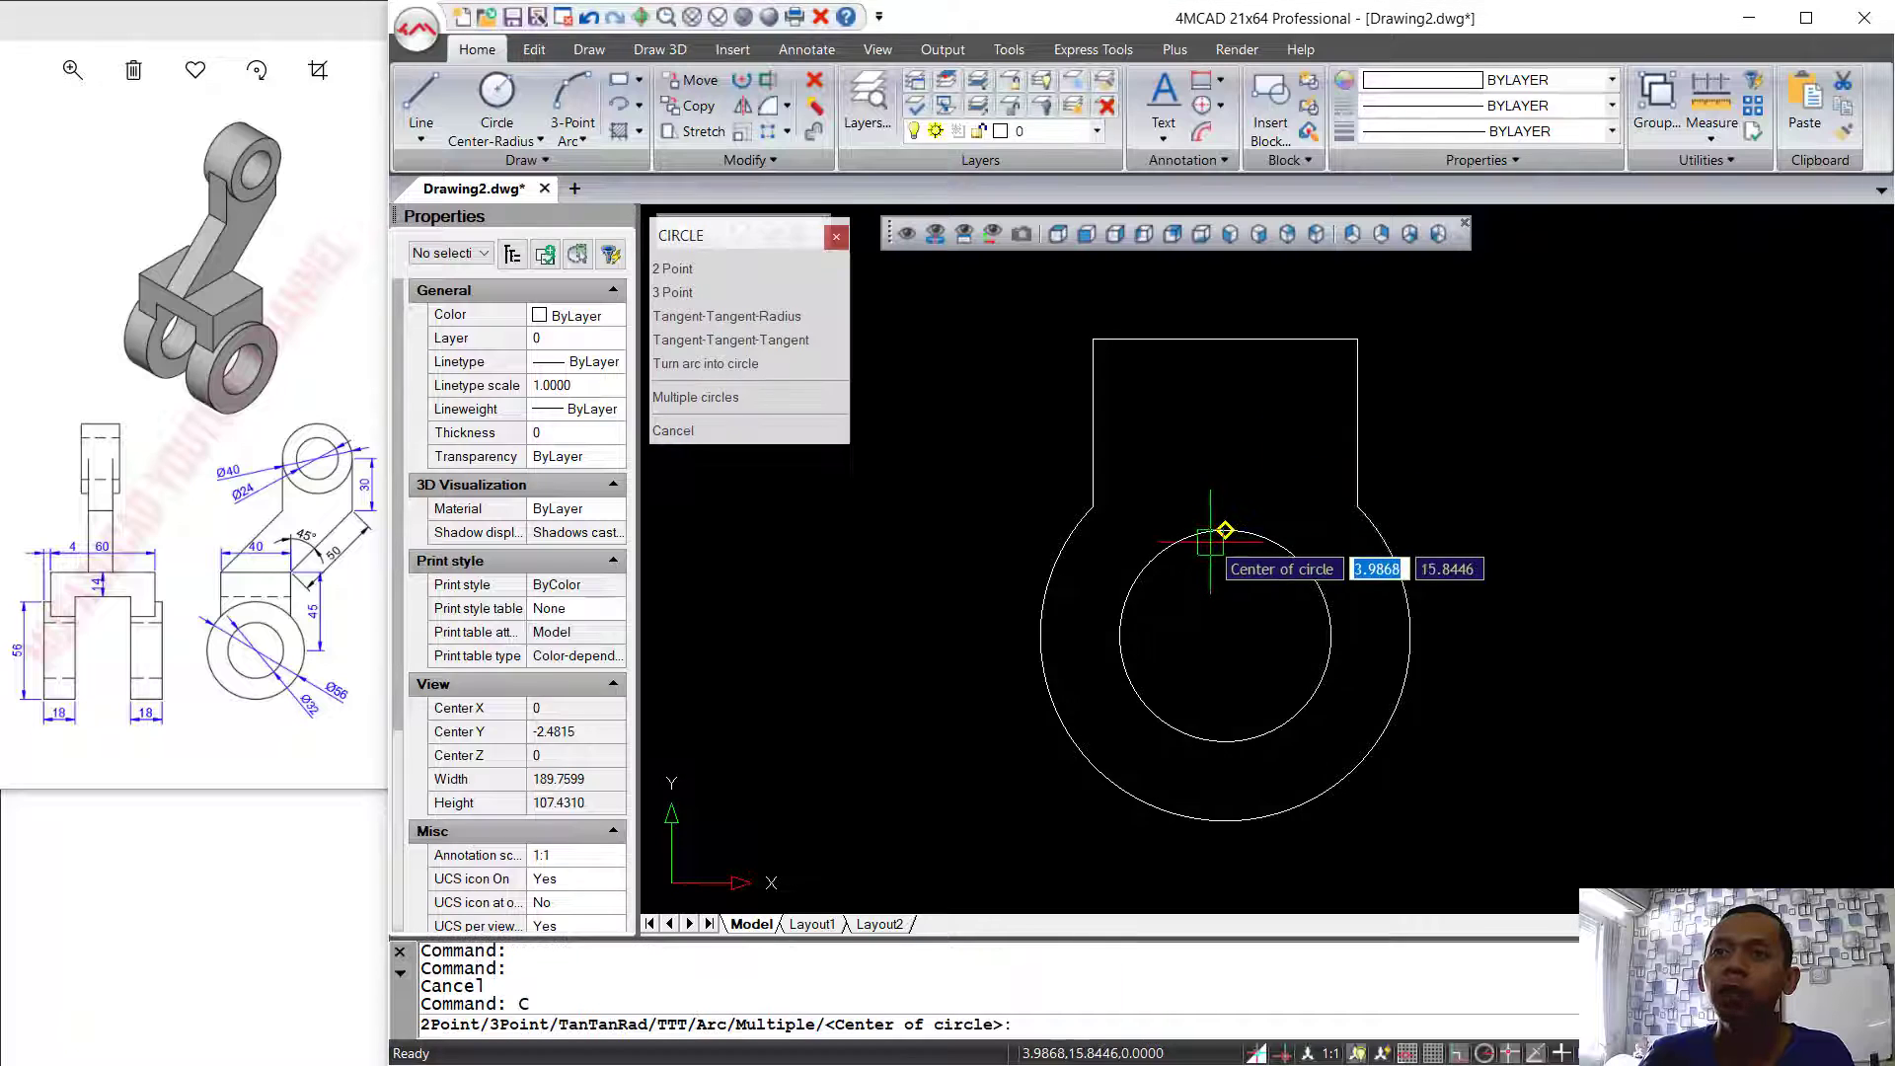
click(1227, 639)
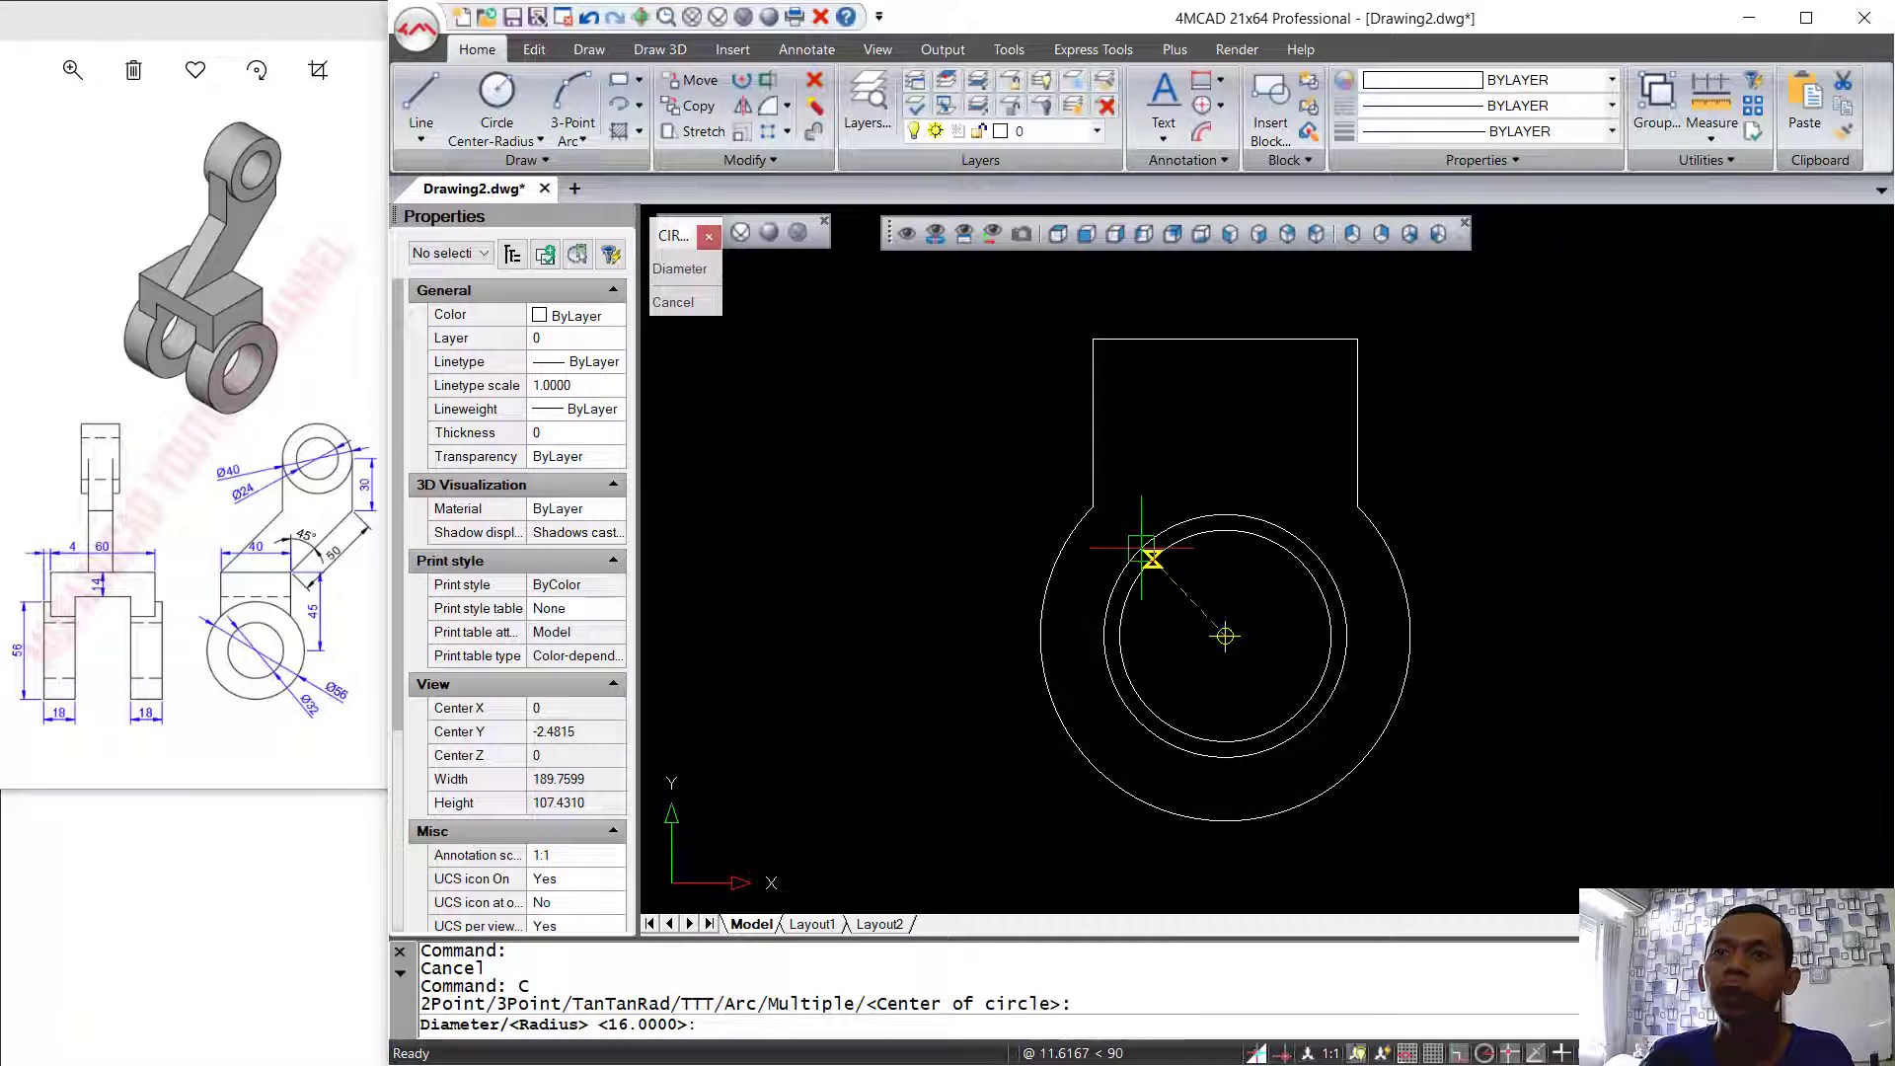
click(1090, 514)
scroll(1321, 483, down, 1)
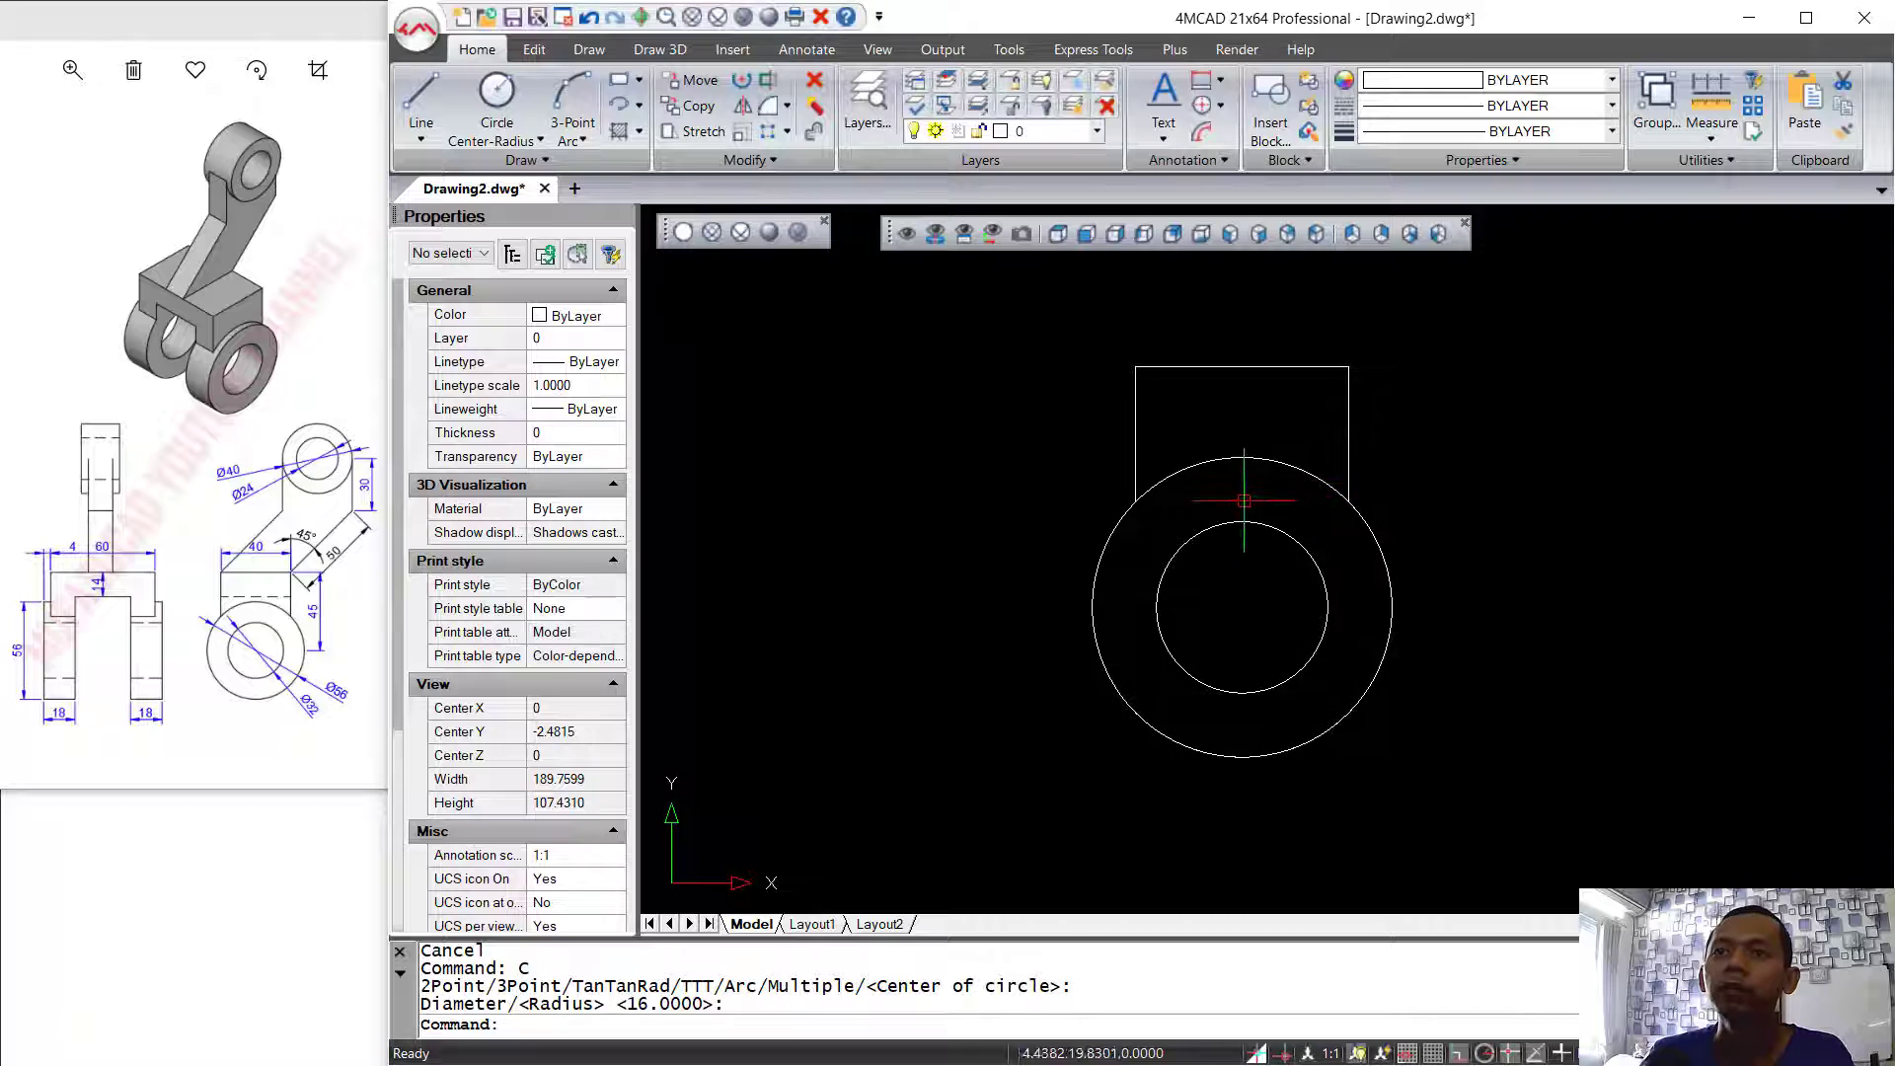
shift+middle_drag(1205, 531, 1332, 592)
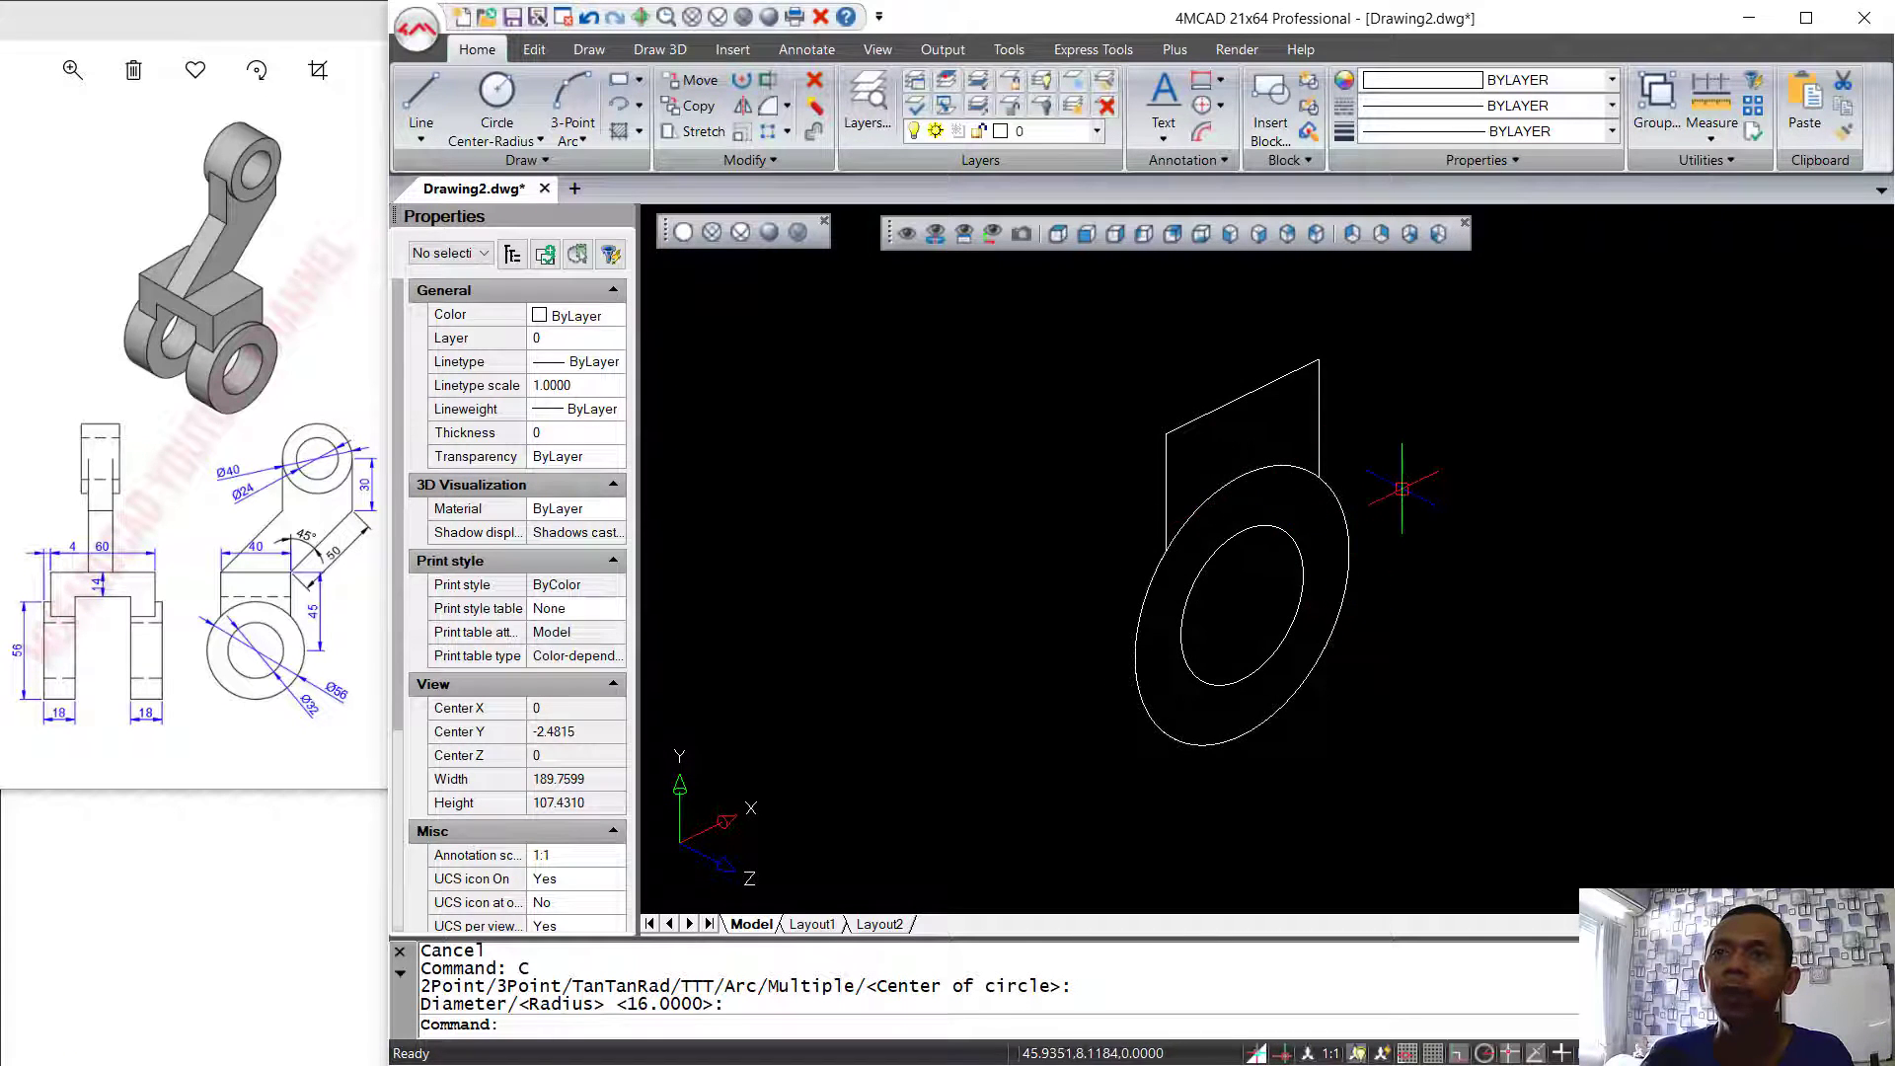
shift+middle_drag(1401, 488, 1385, 472)
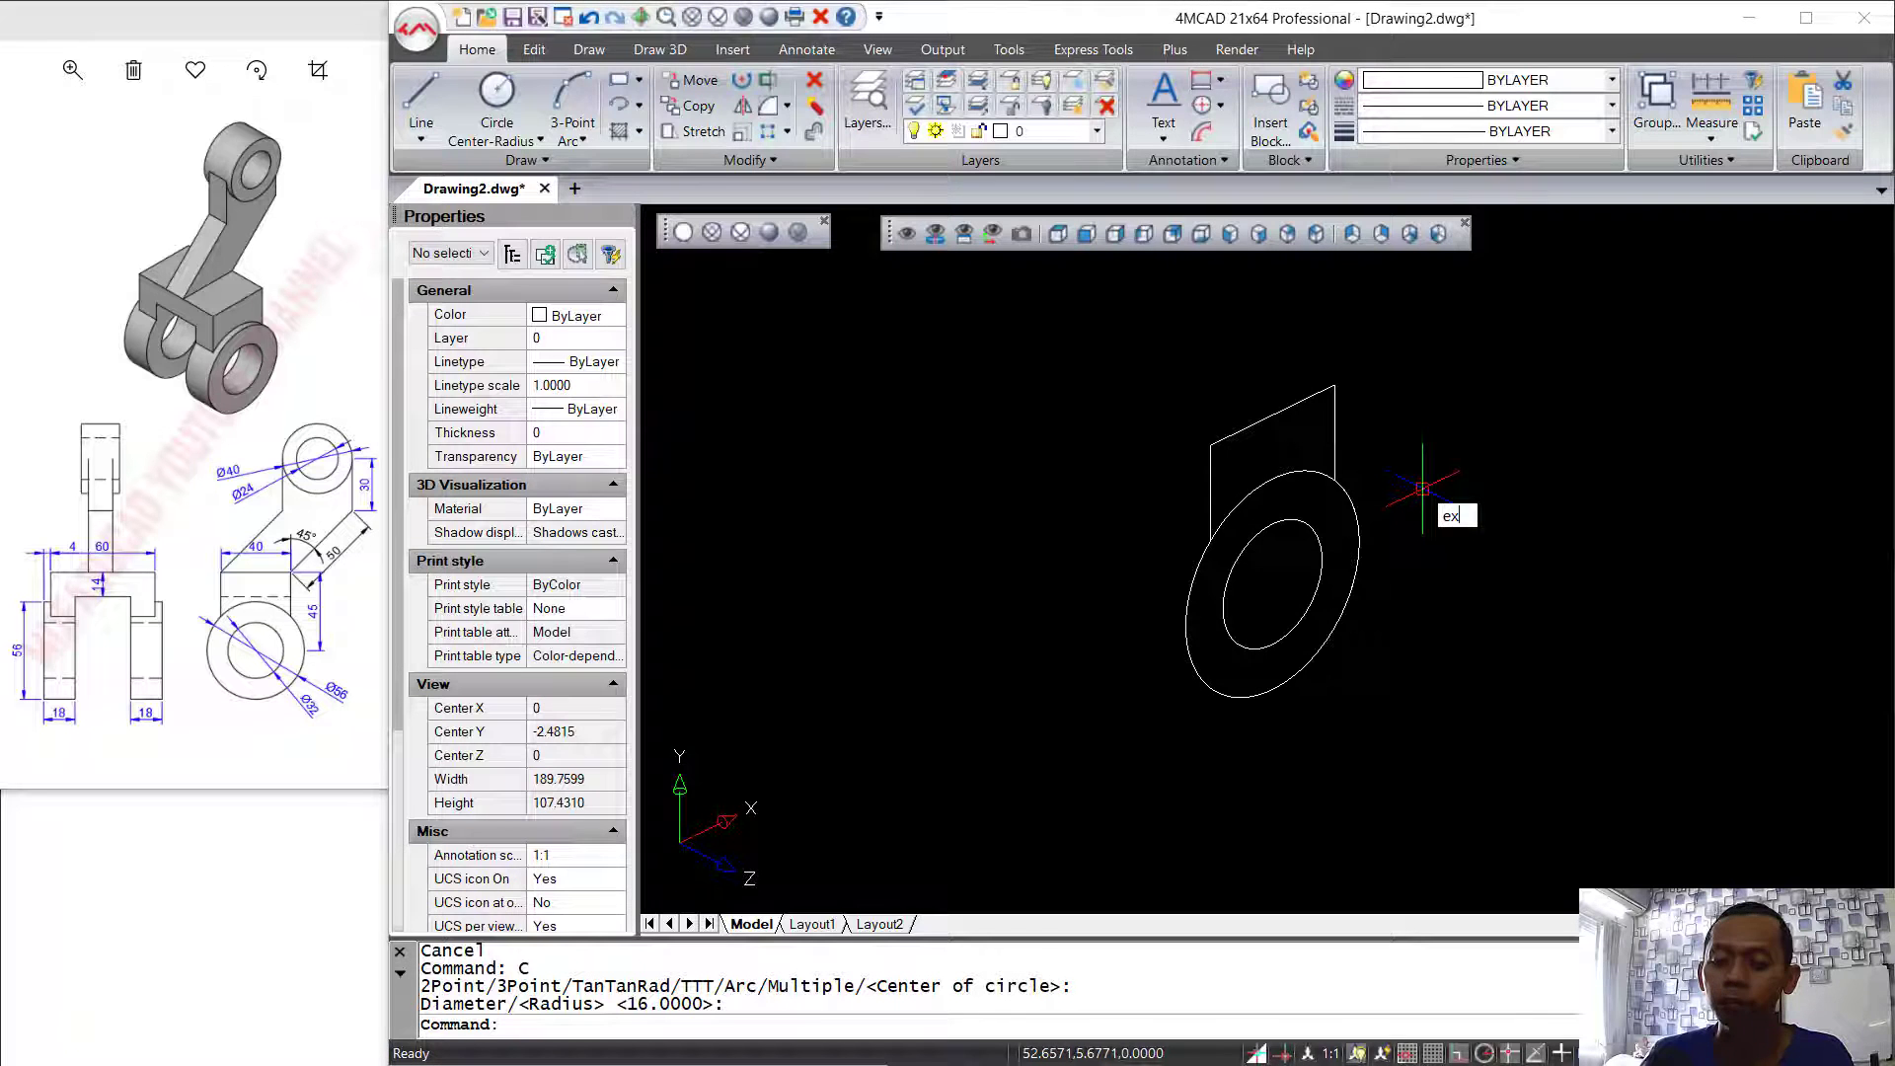
- Extrude the closed block-and-ring outline by -14 into a solid
key(Return)
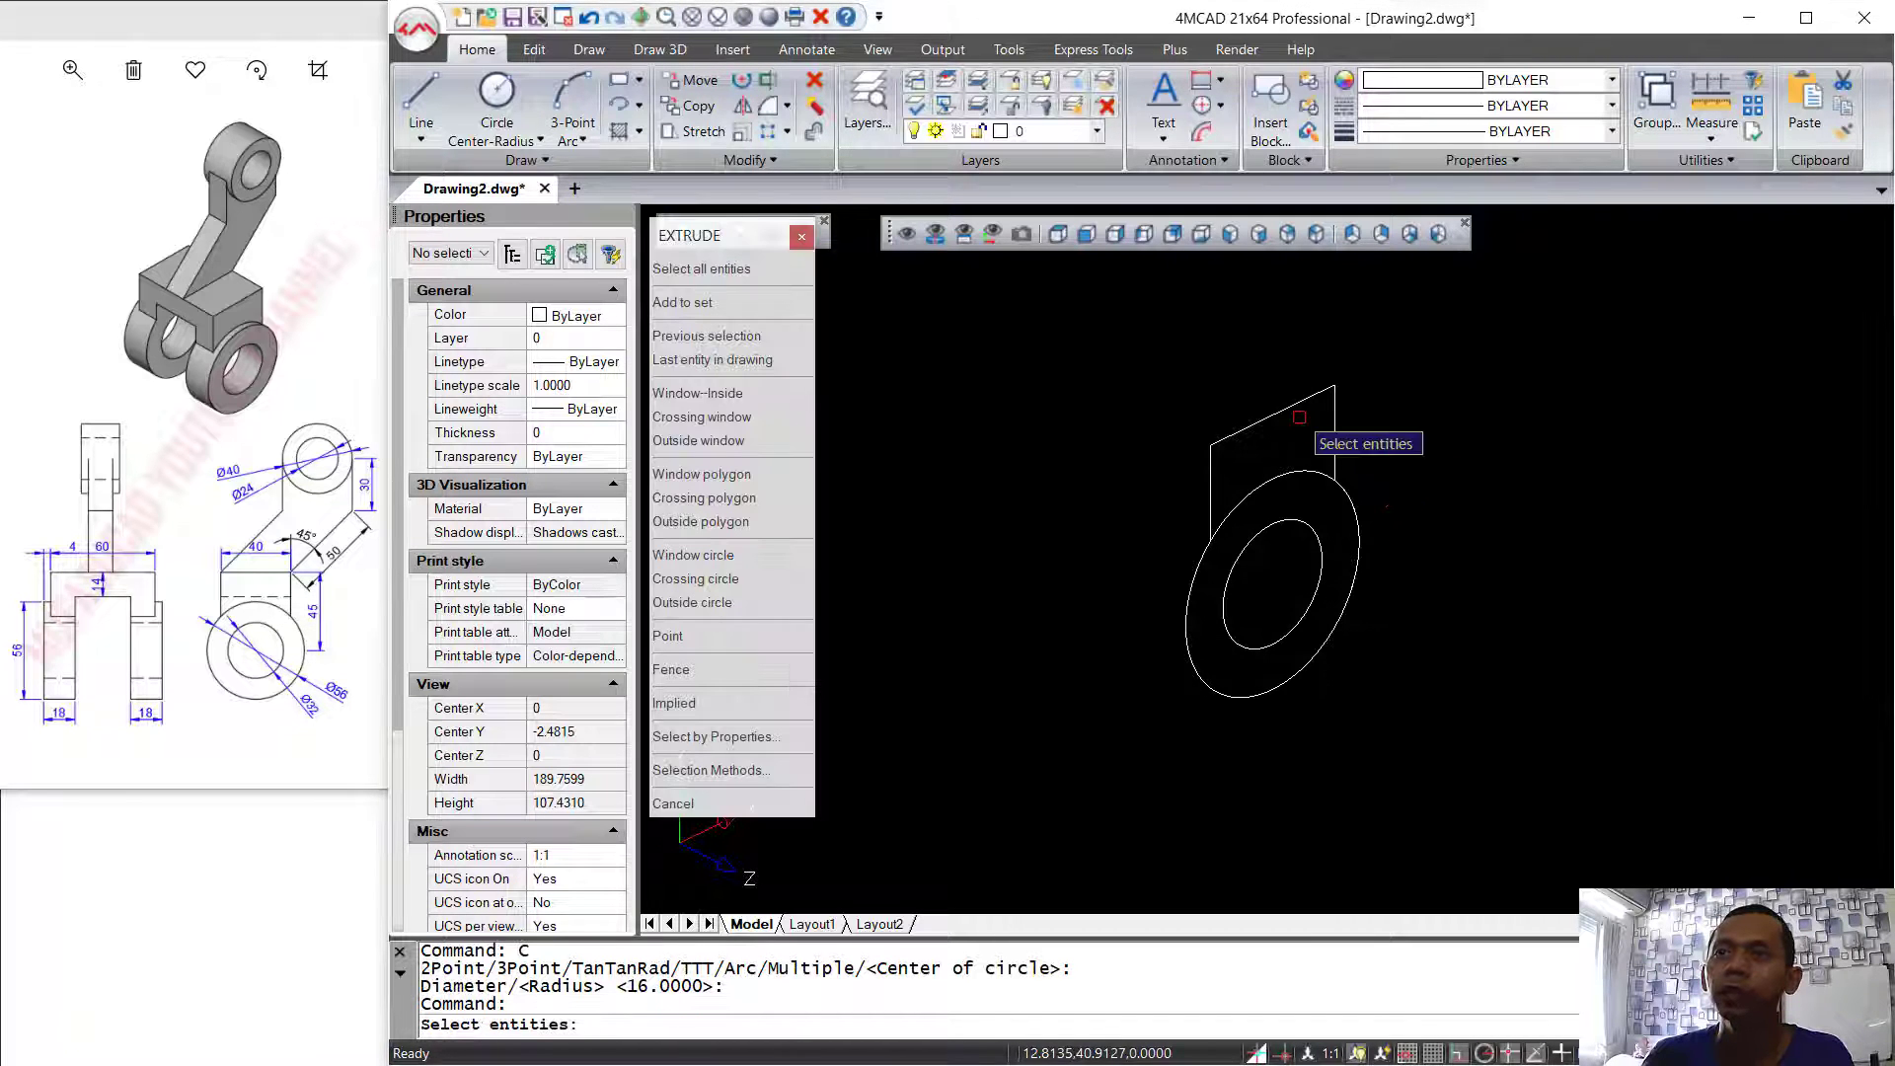
click(1294, 412)
key(Return)
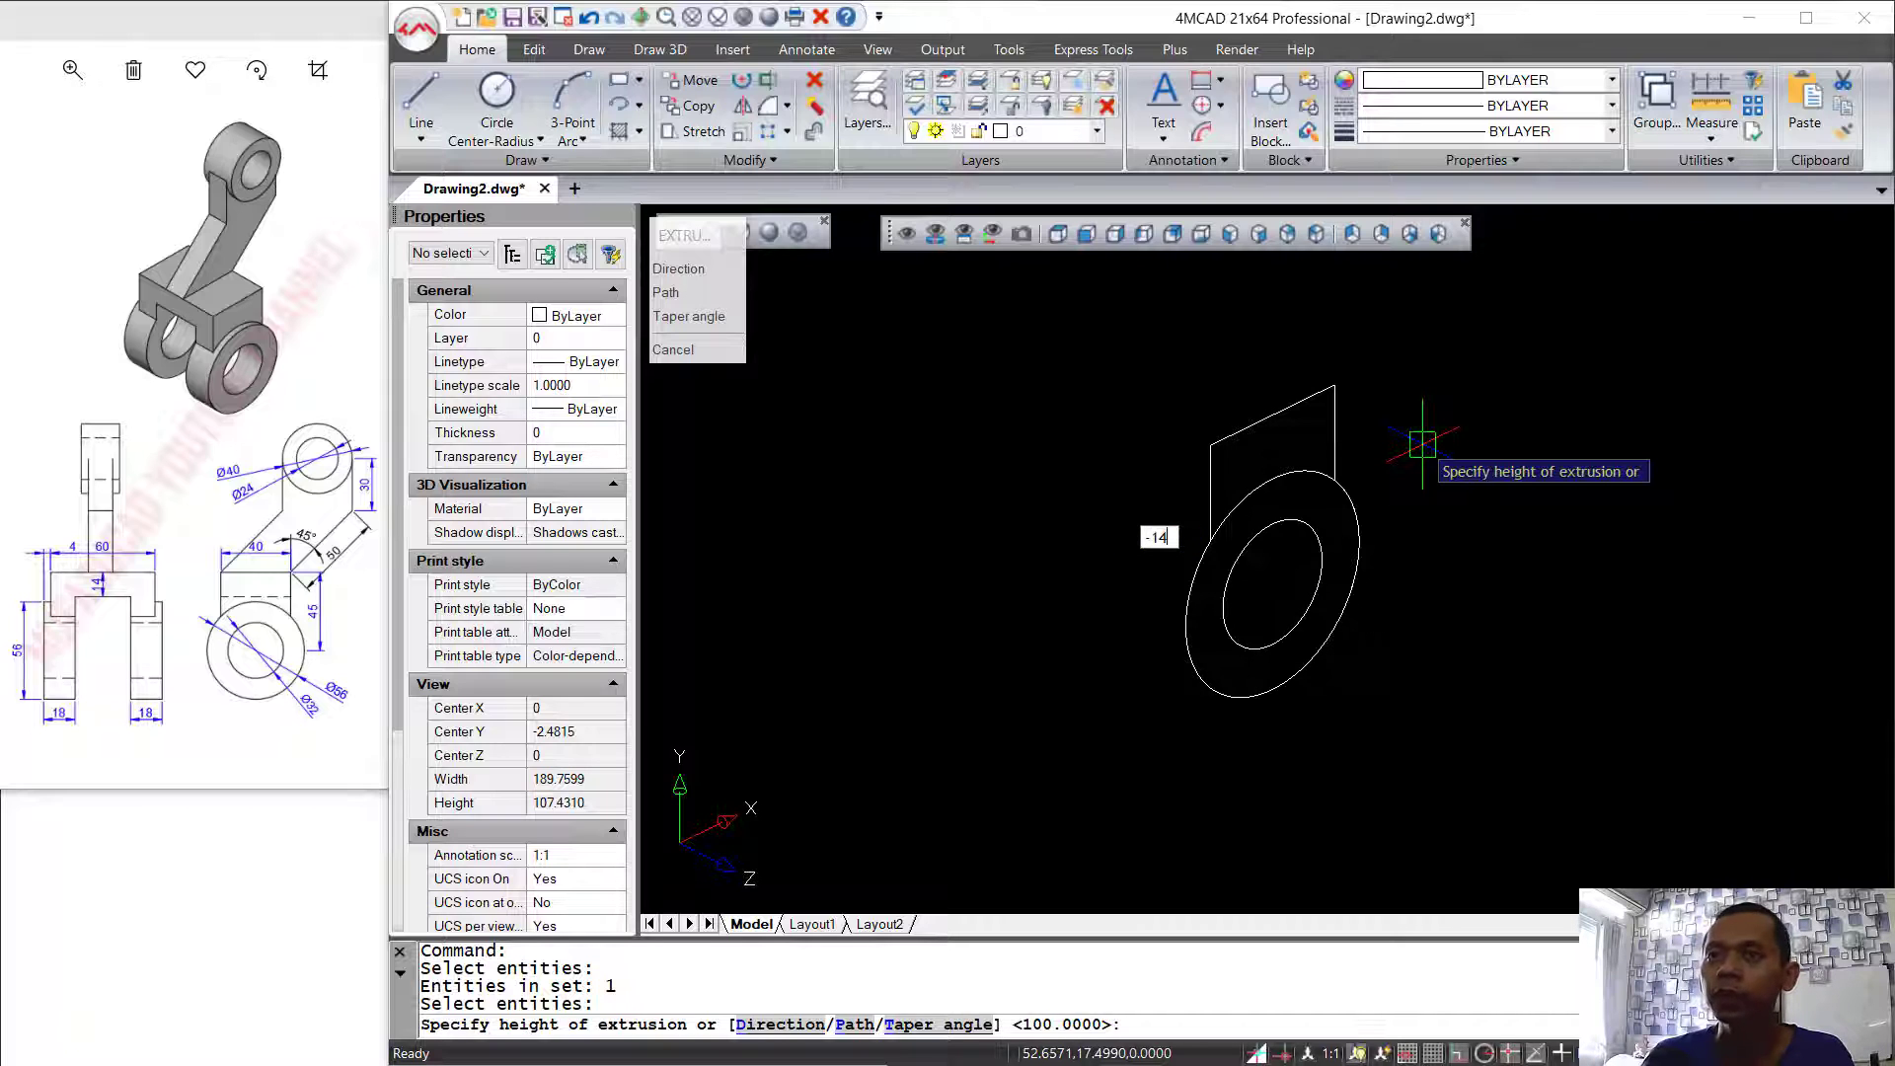
key(Return)
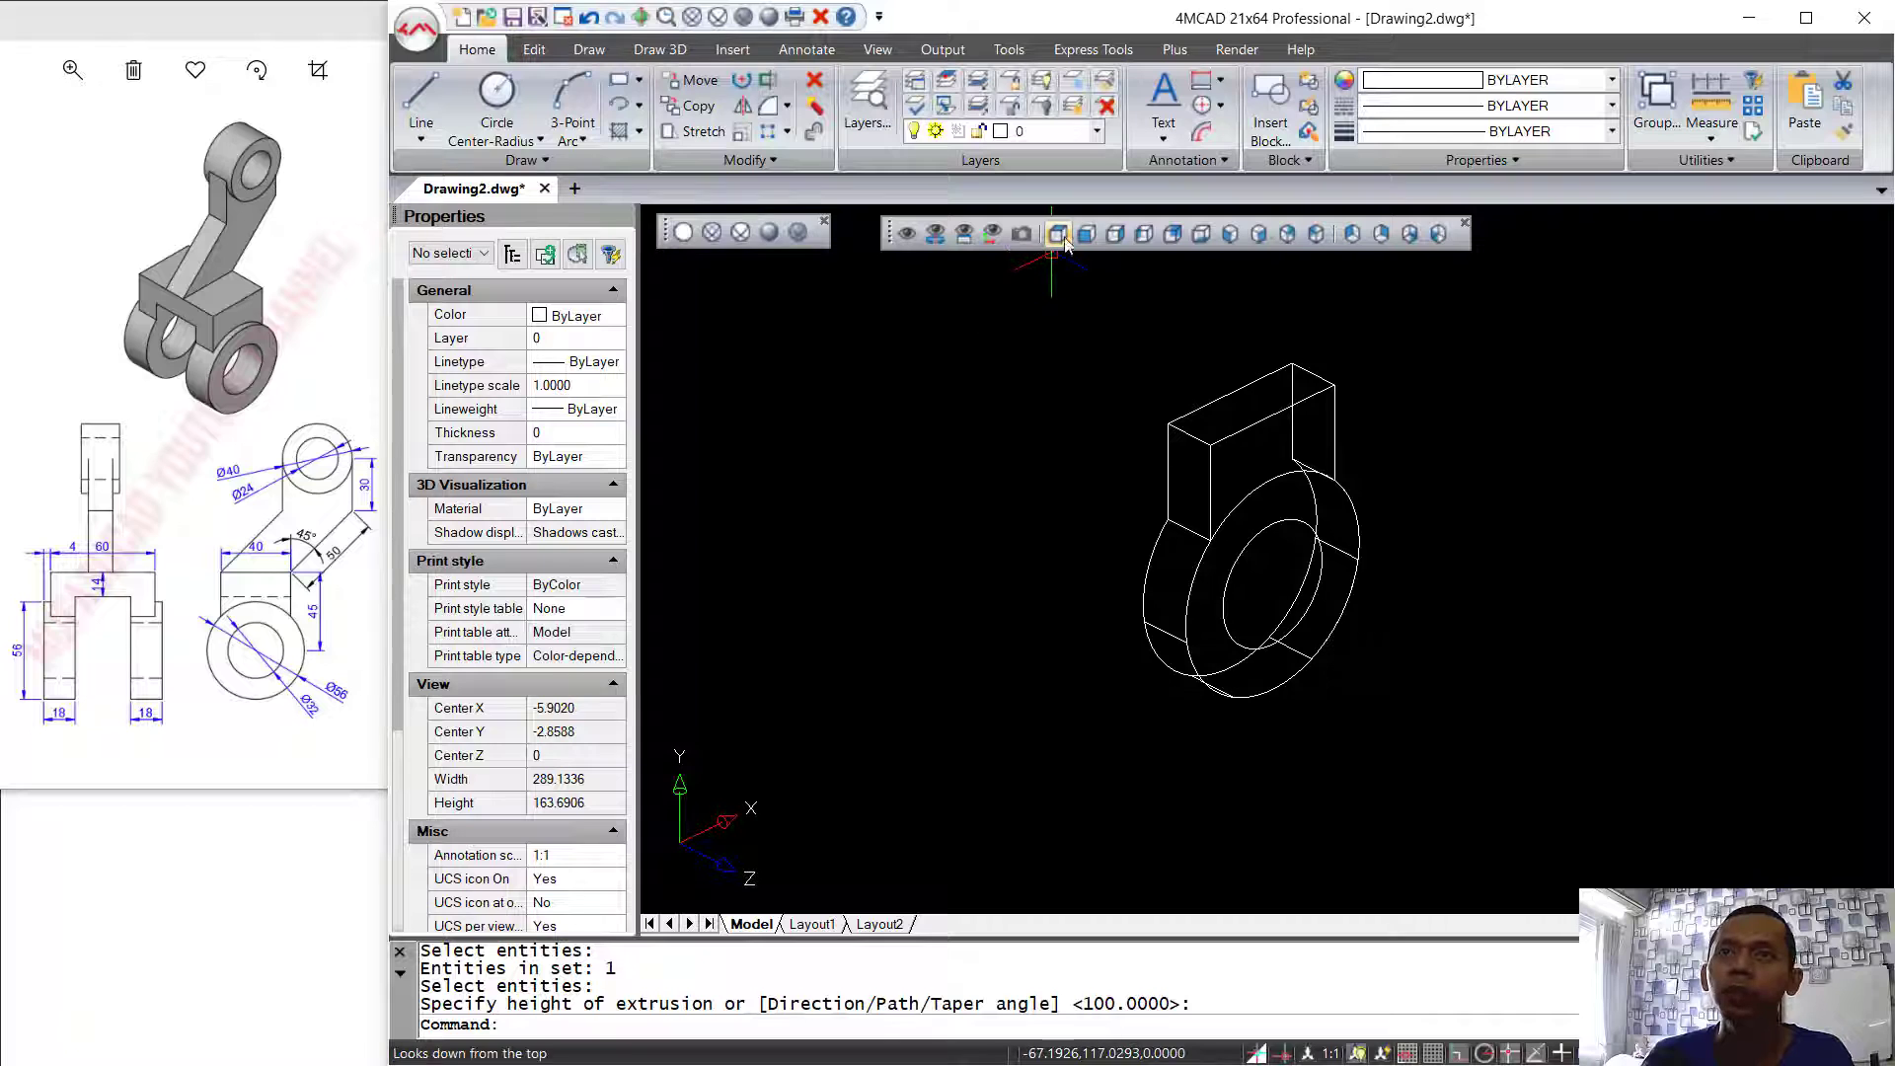
- In Front view, draw a 60 by 14 rectangle from the solid's top-right corner, then orbit
click(1092, 243)
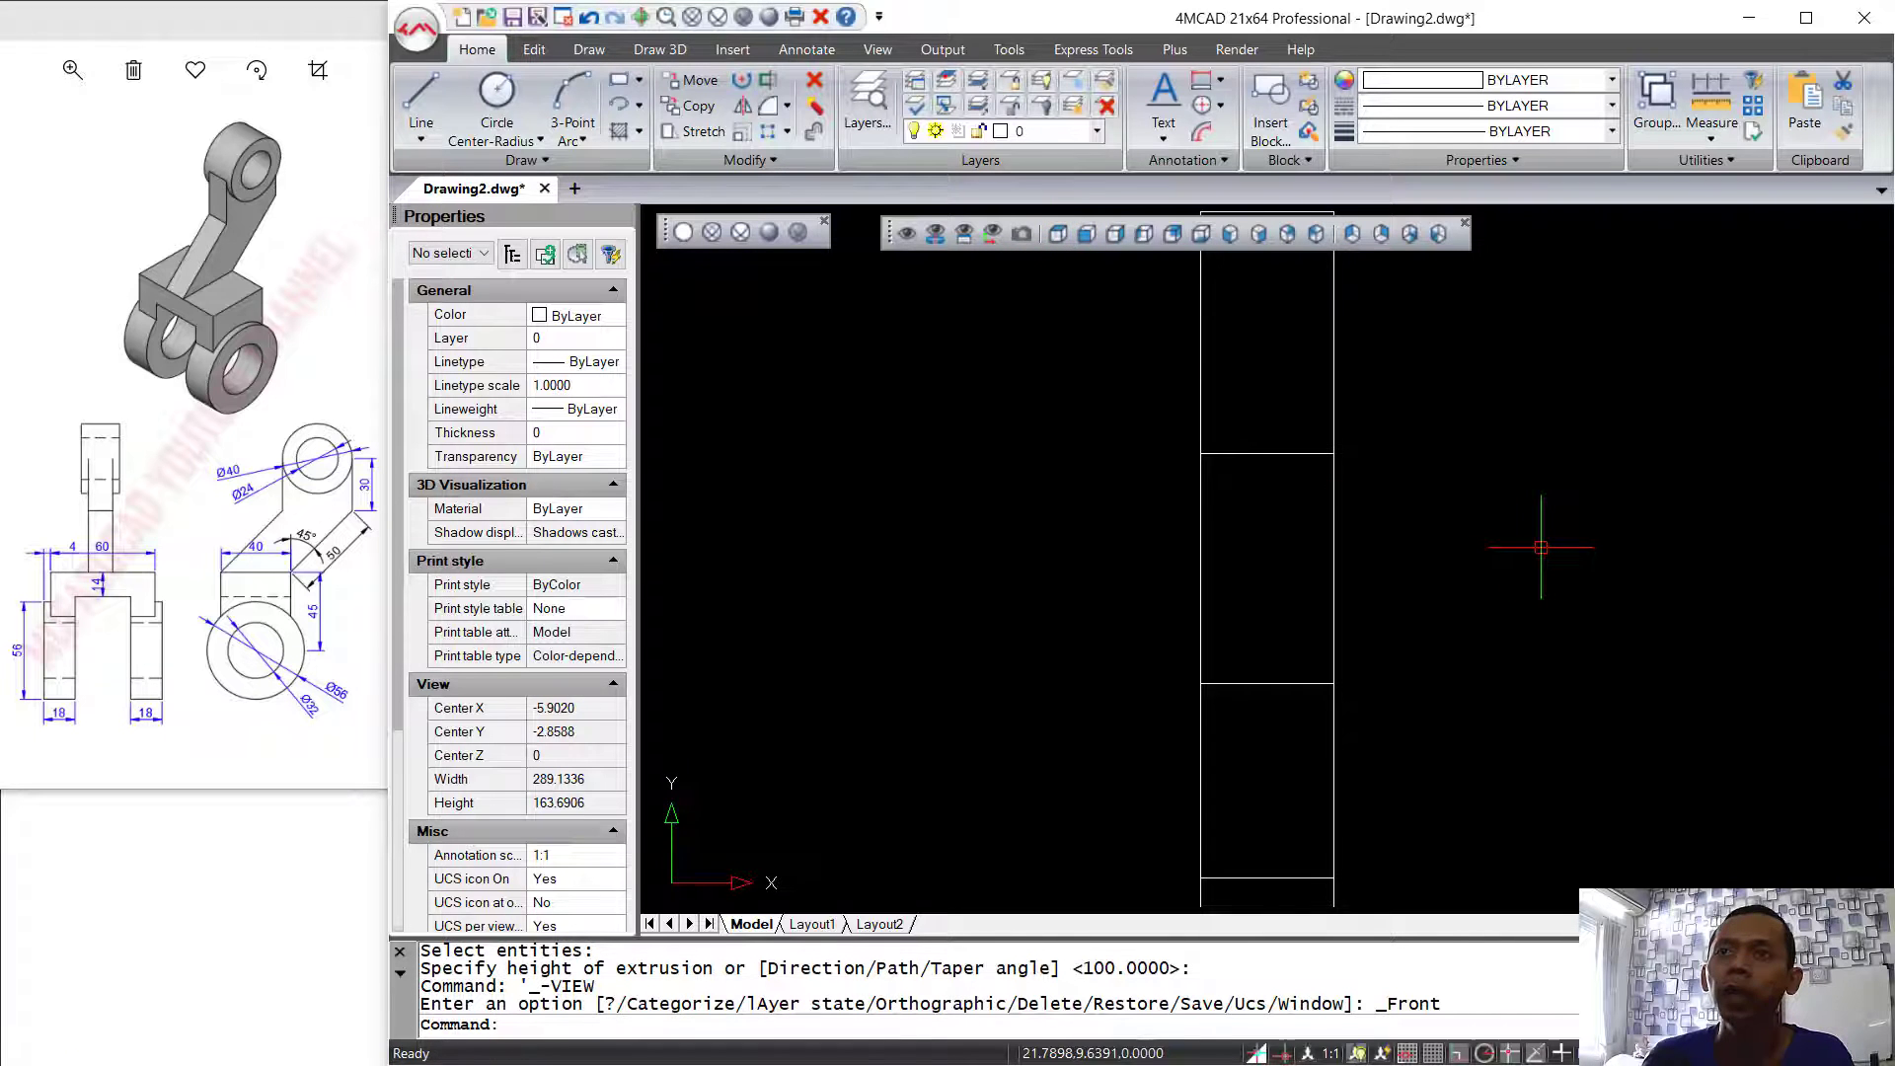
text(rec)
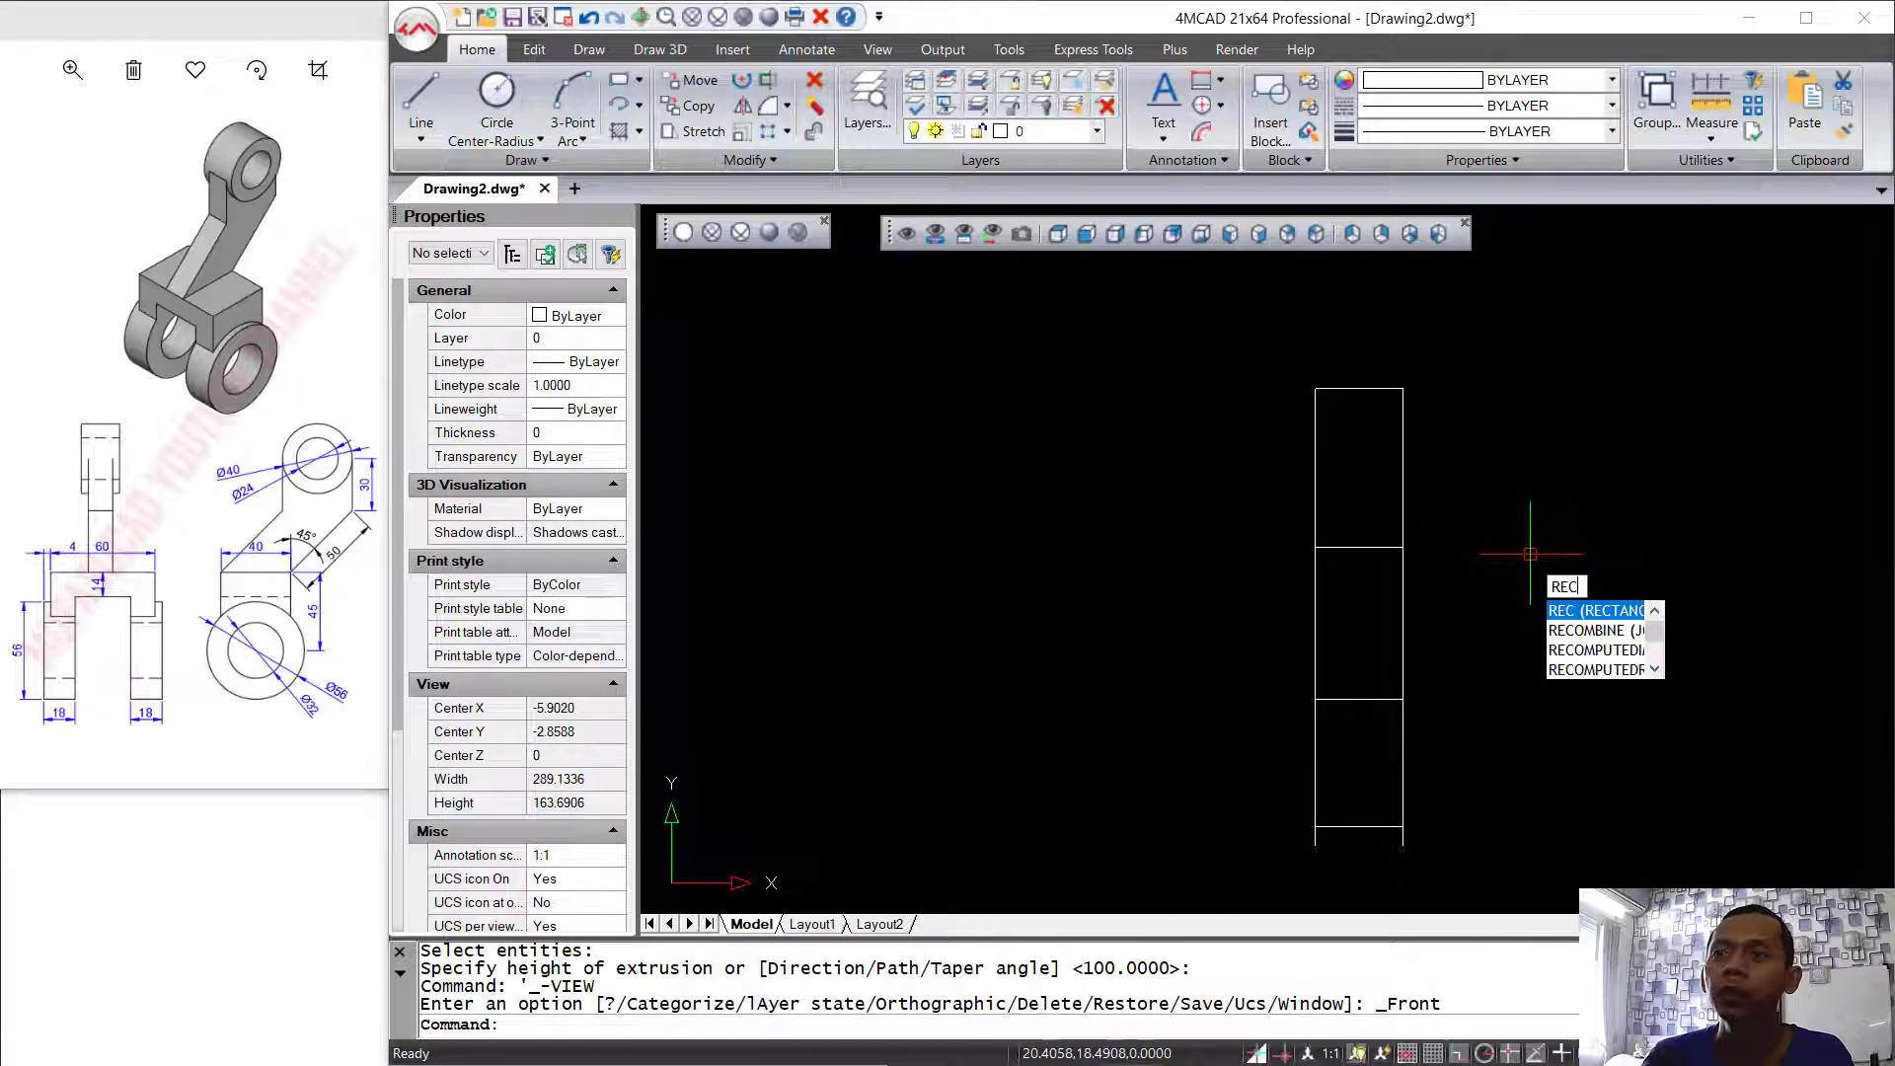
key(Return)
click(1402, 388)
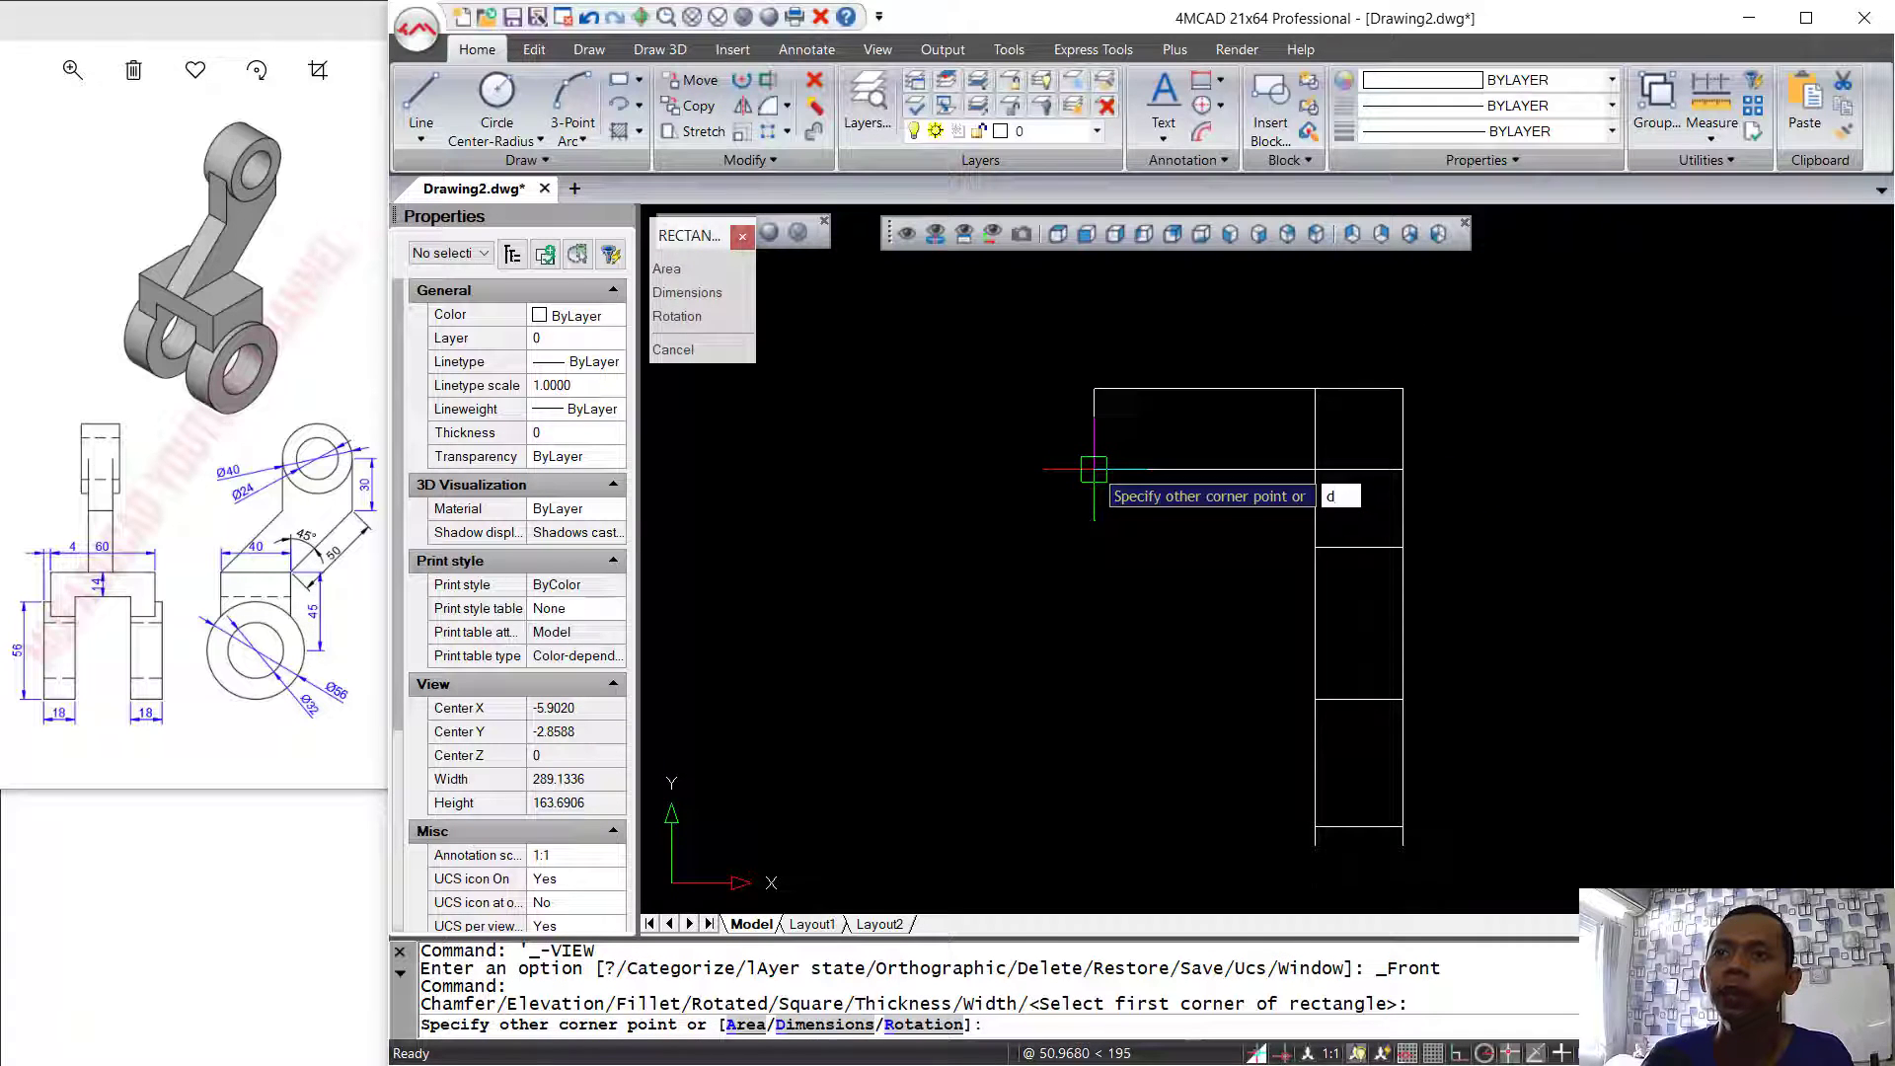
text(d)
key(Return)
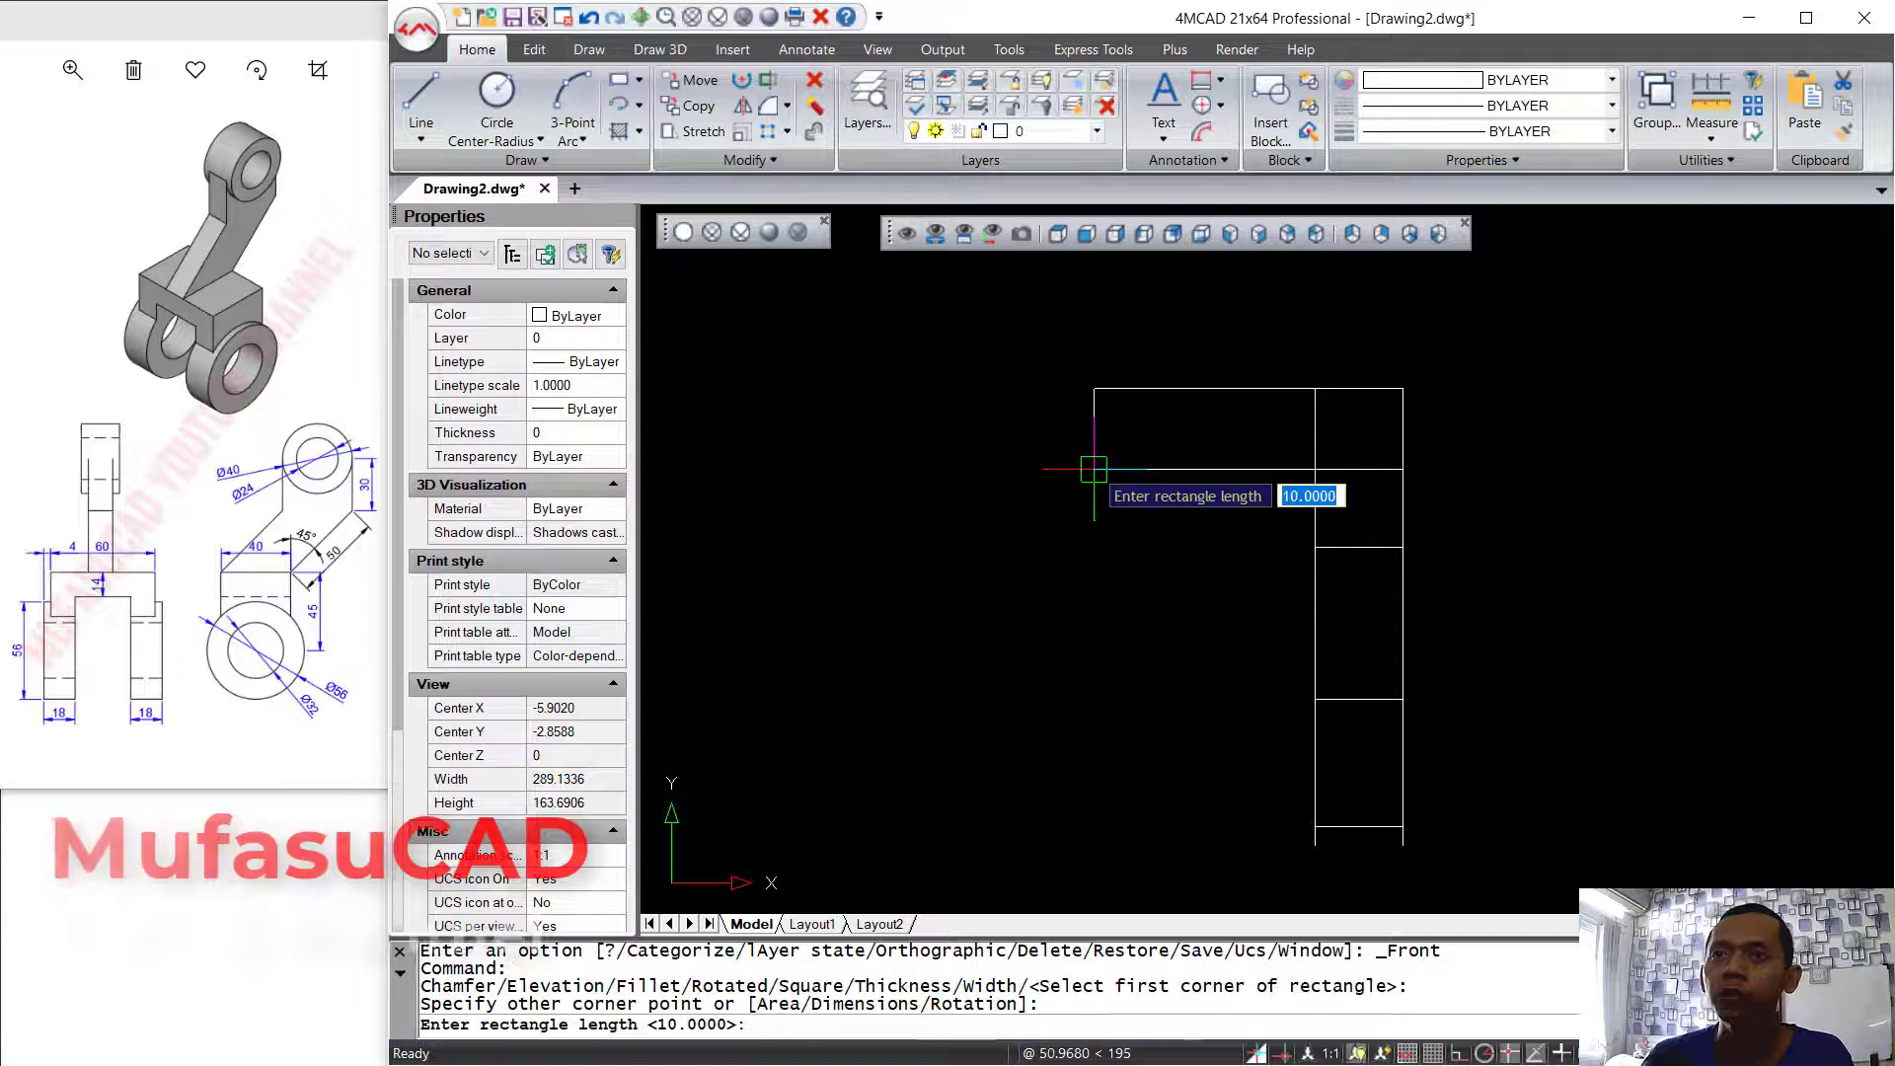
text(60)
key(Return)
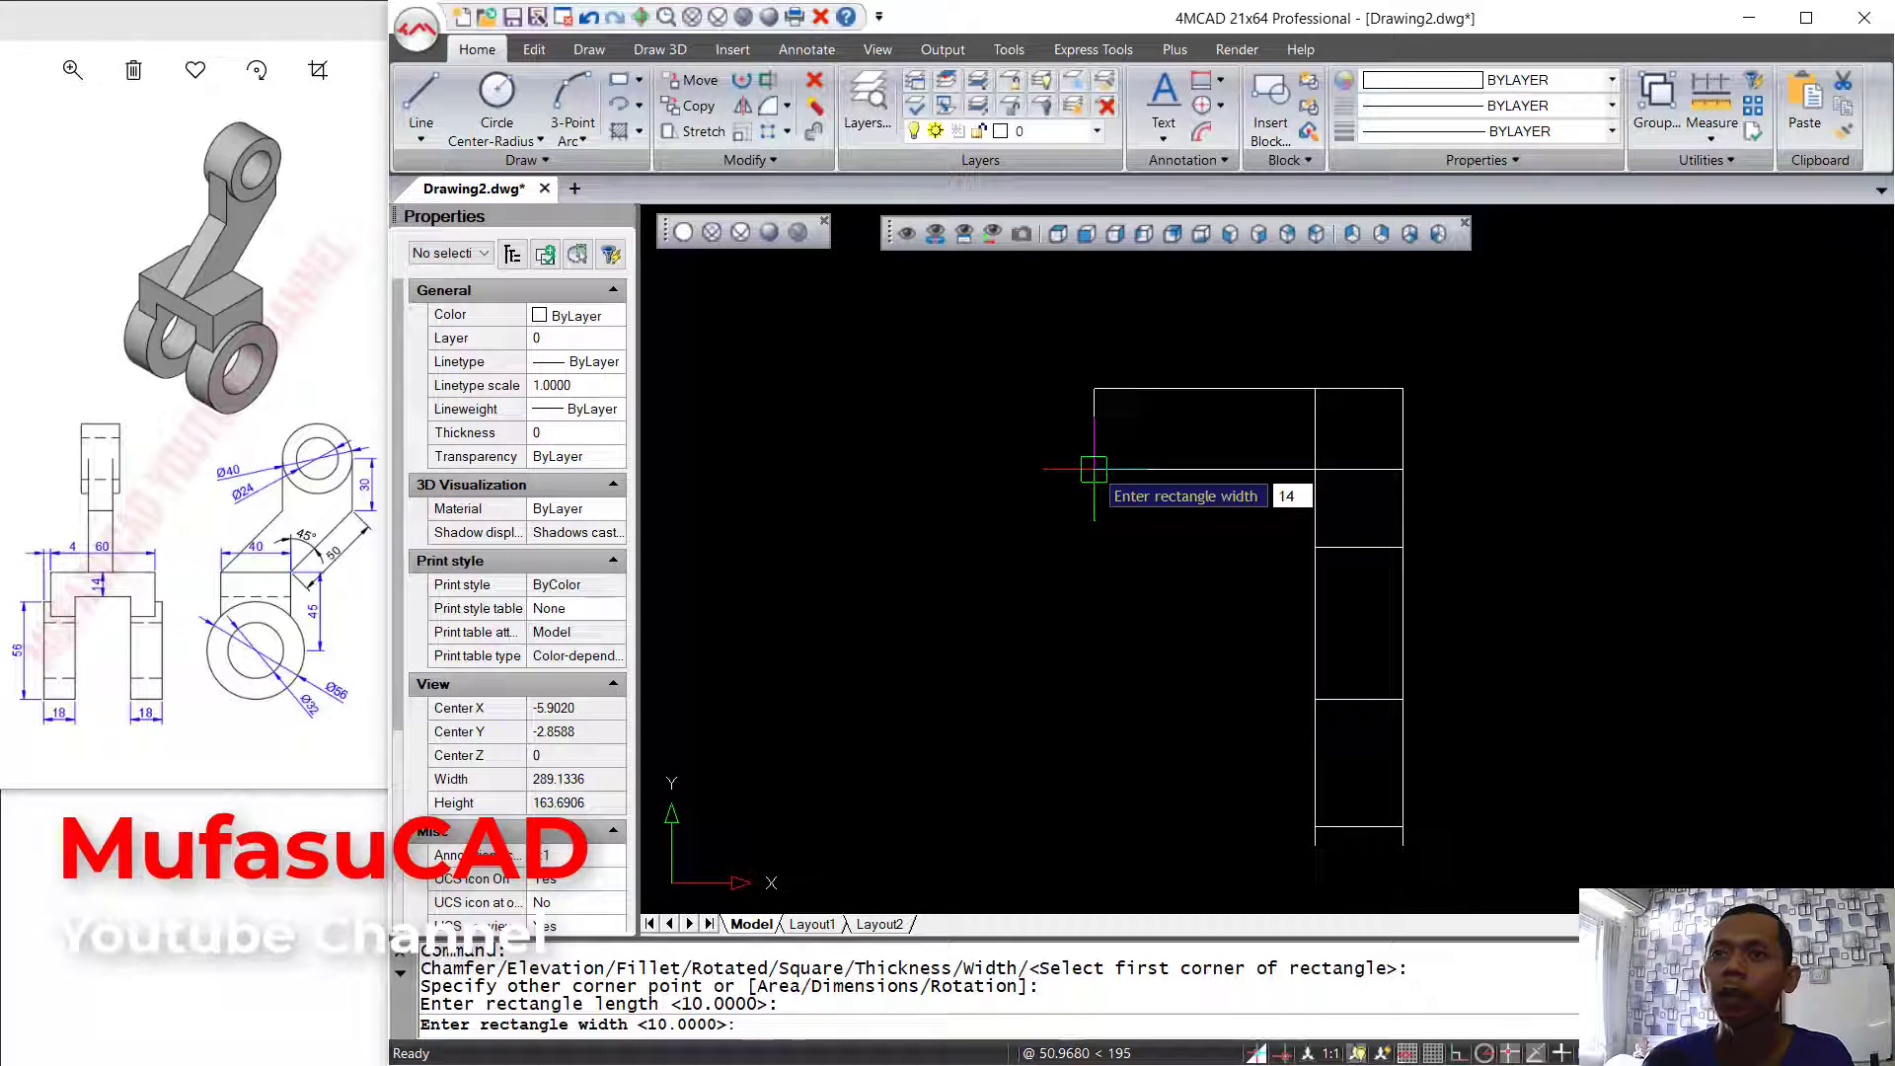
text(14)
key(Return)
click(1110, 508)
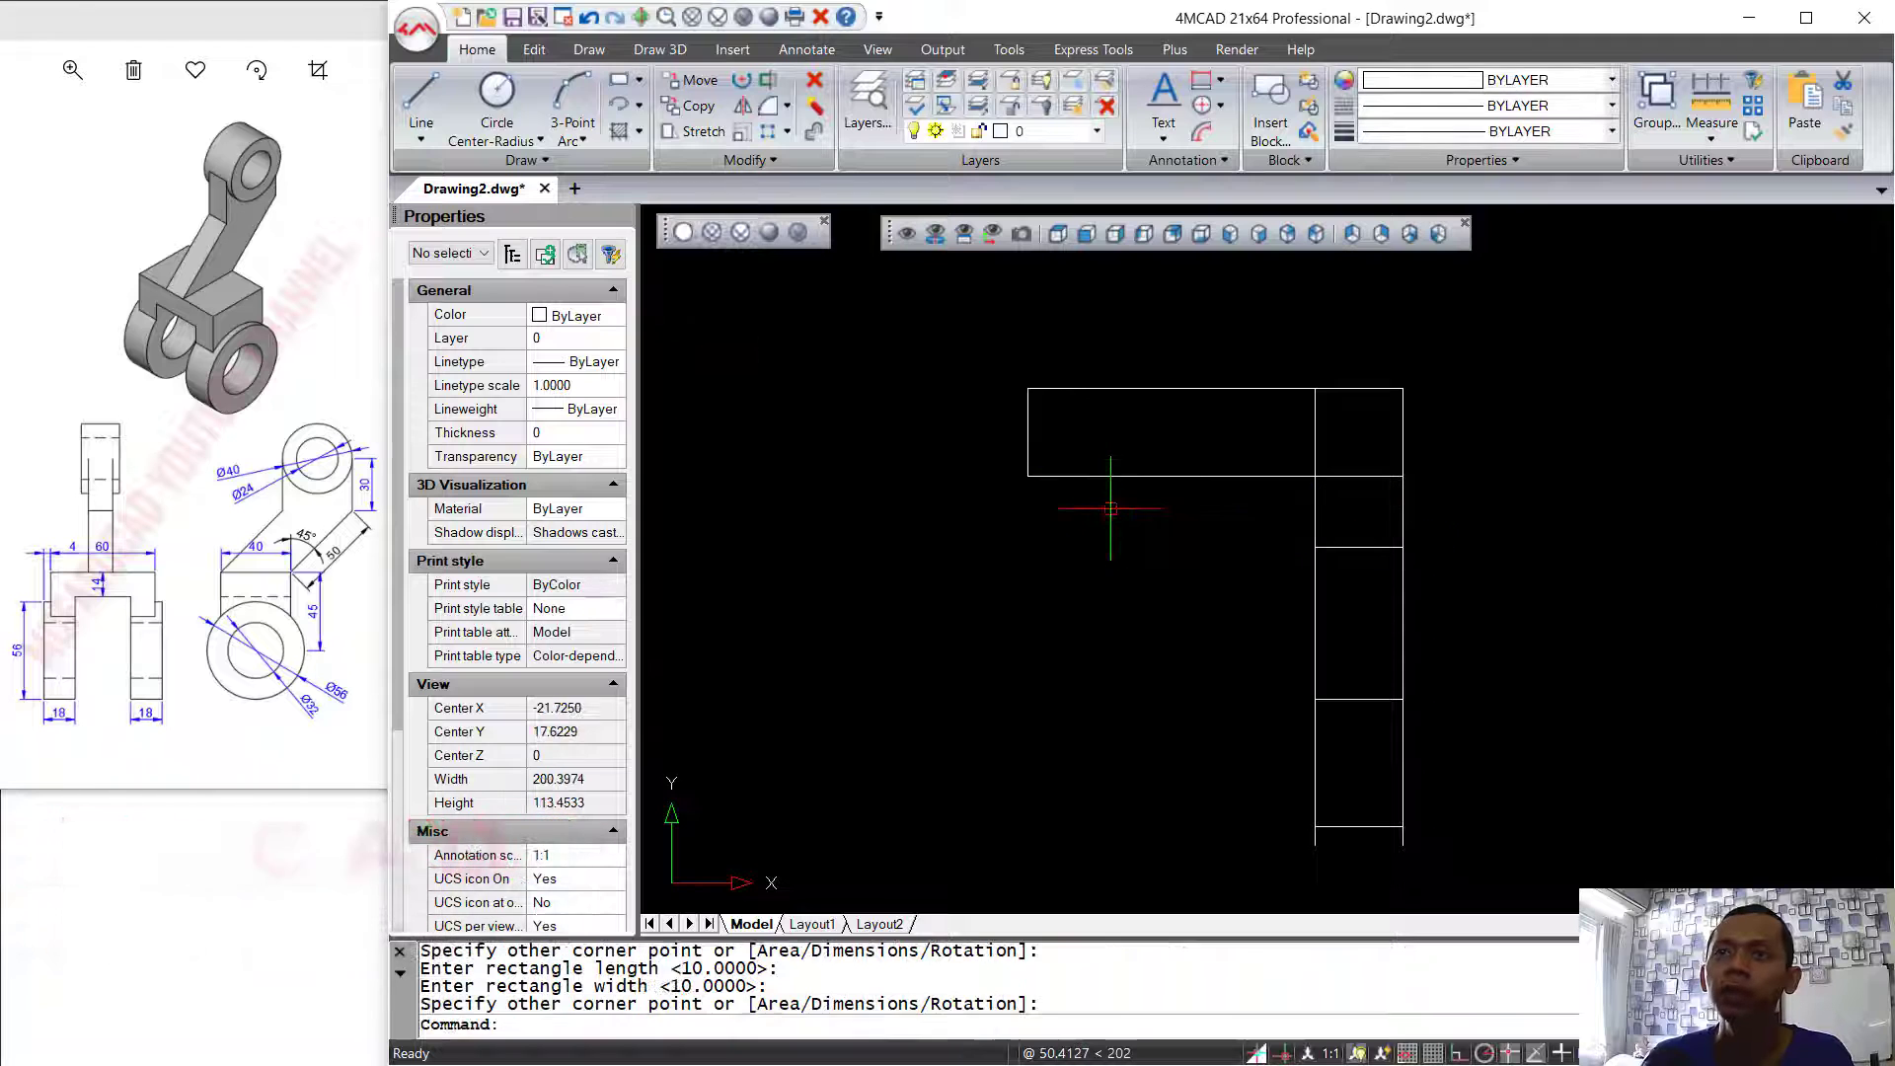
shift+middle_drag(1332, 529, 1364, 582)
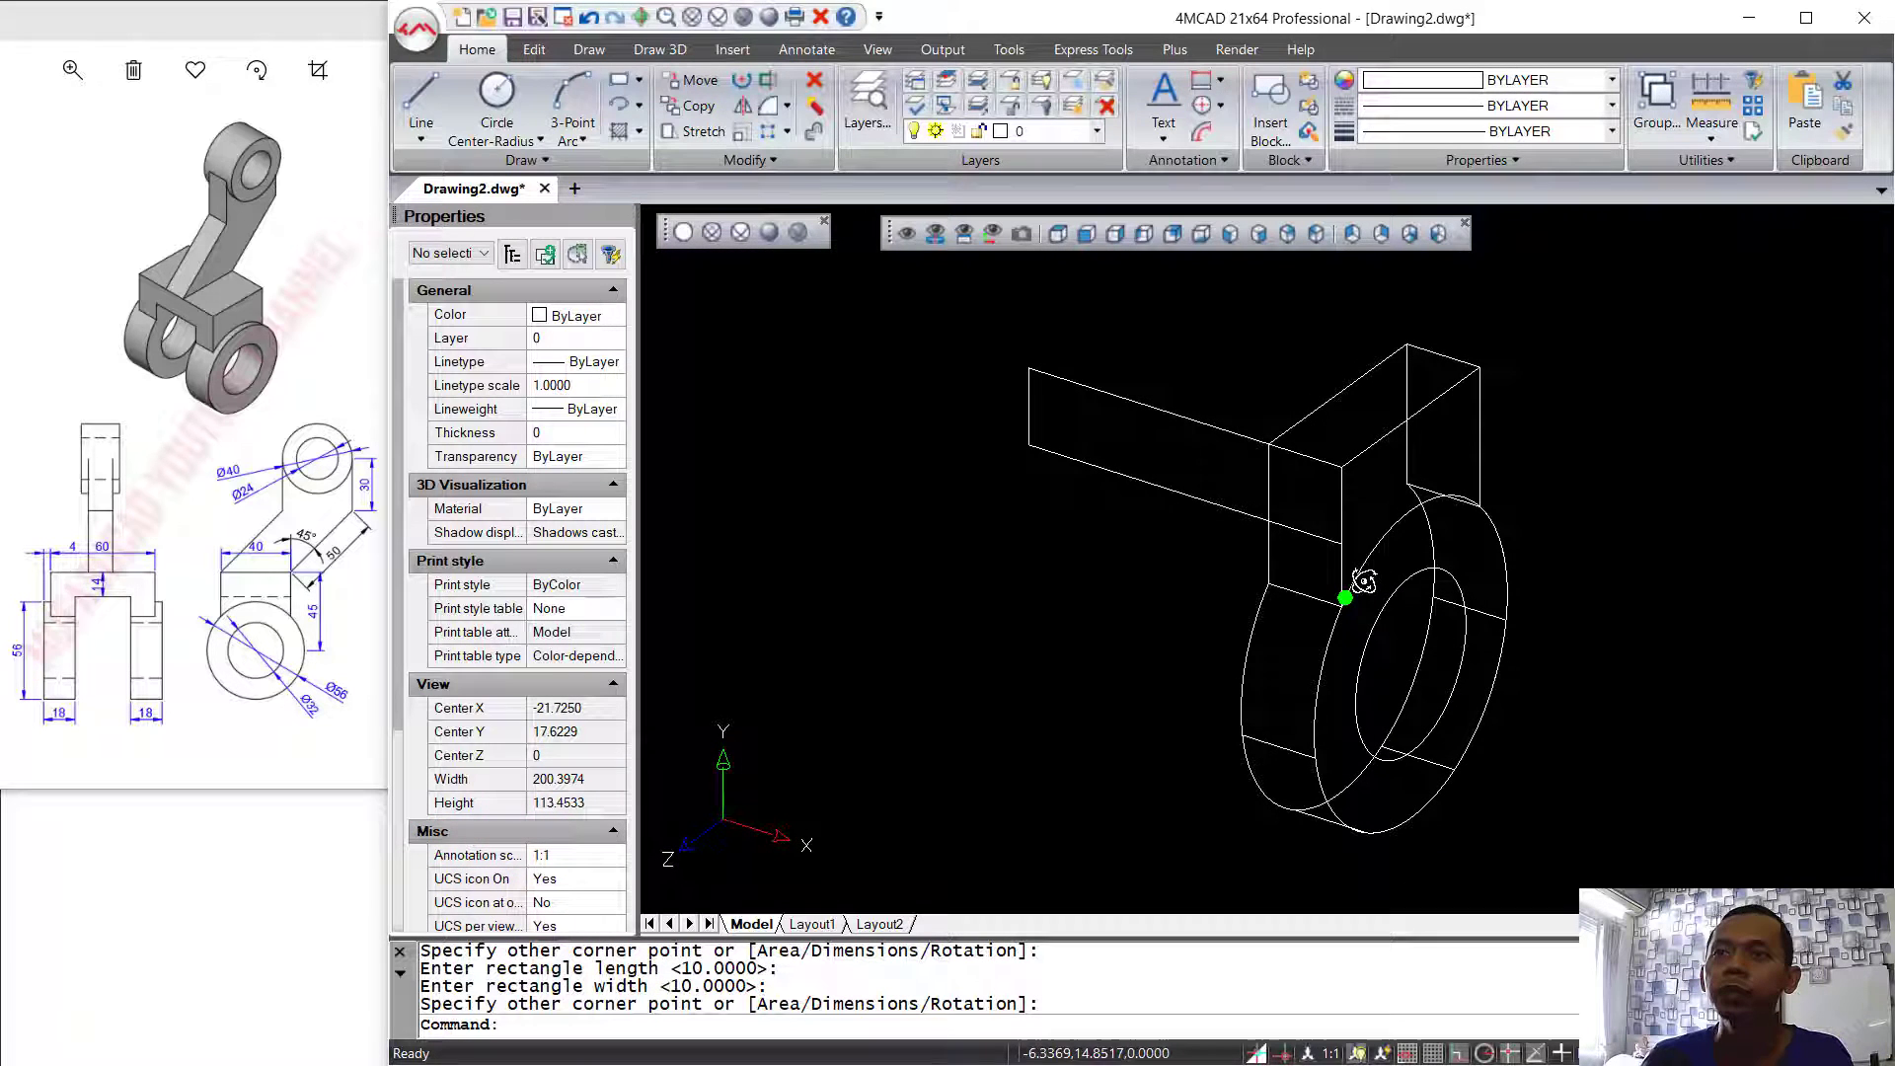
- Copy the ring solid 18 units along X
text(C)
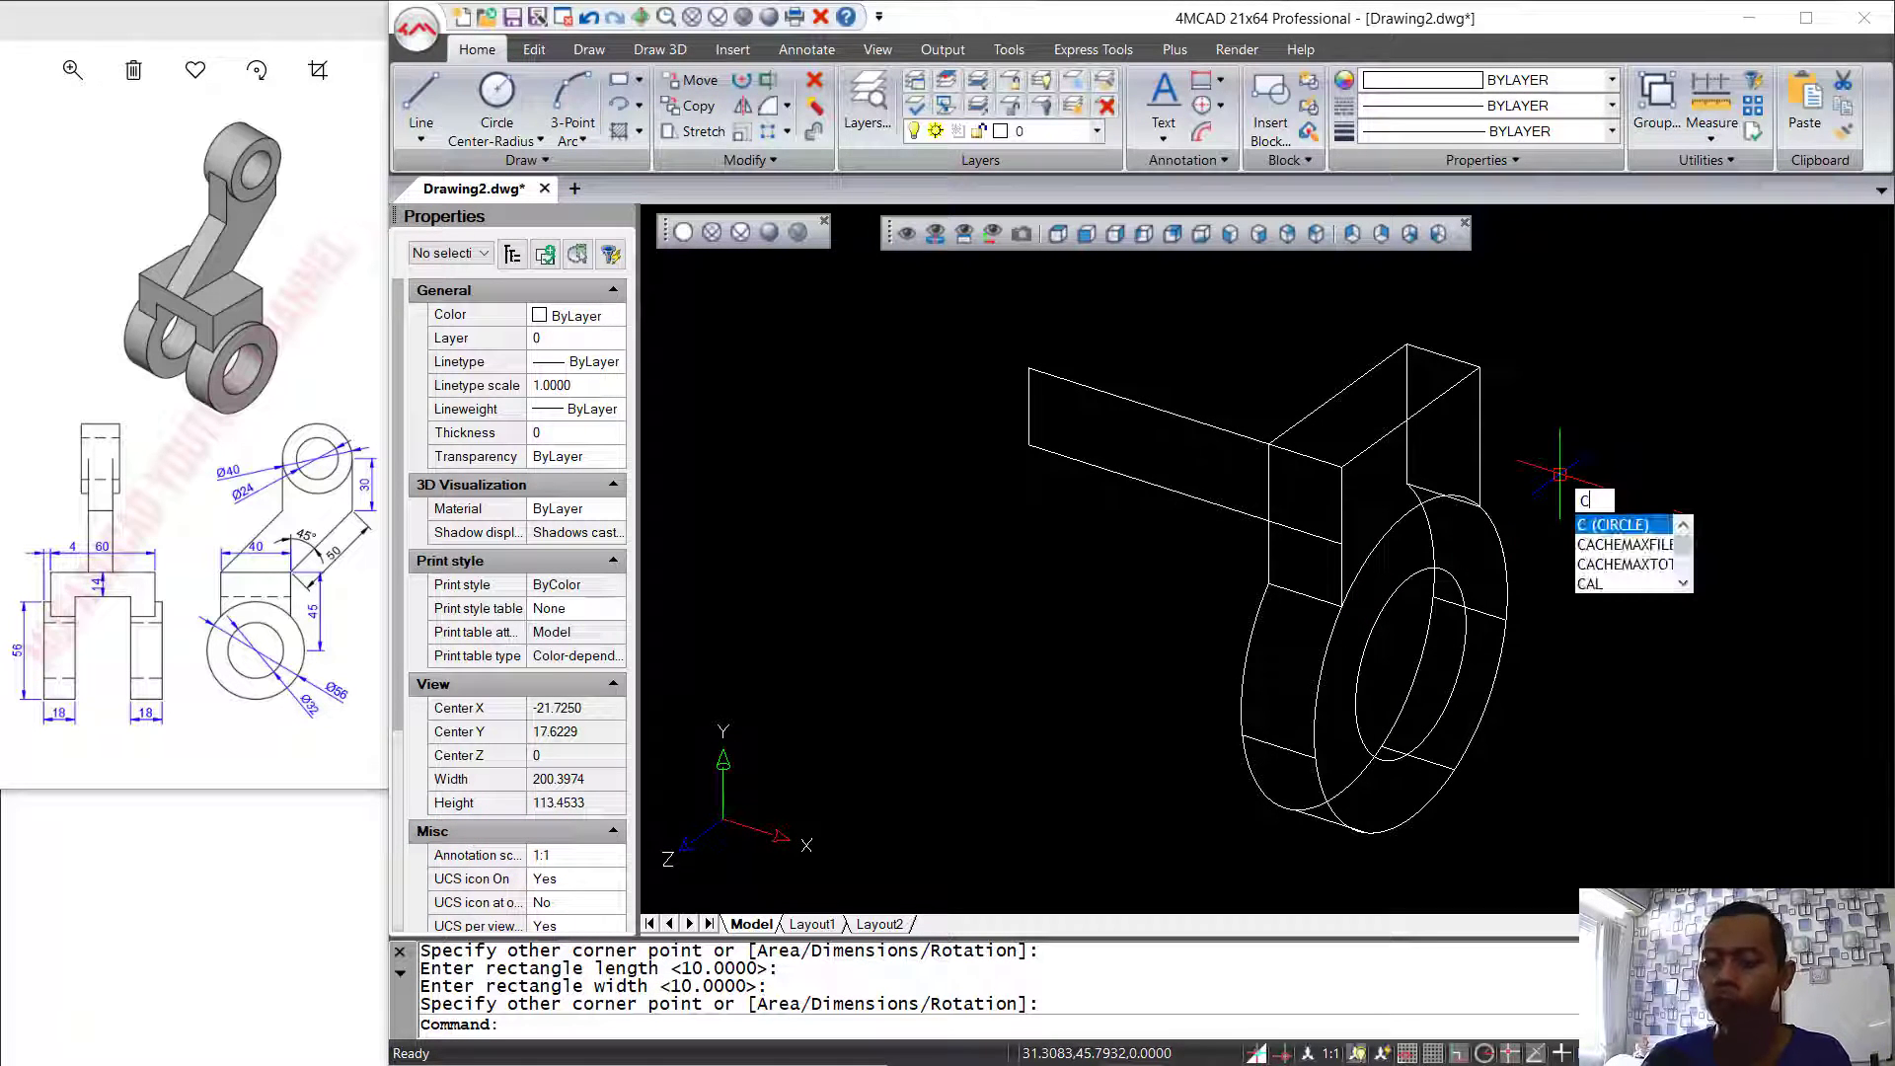
text(opy)
key(Return)
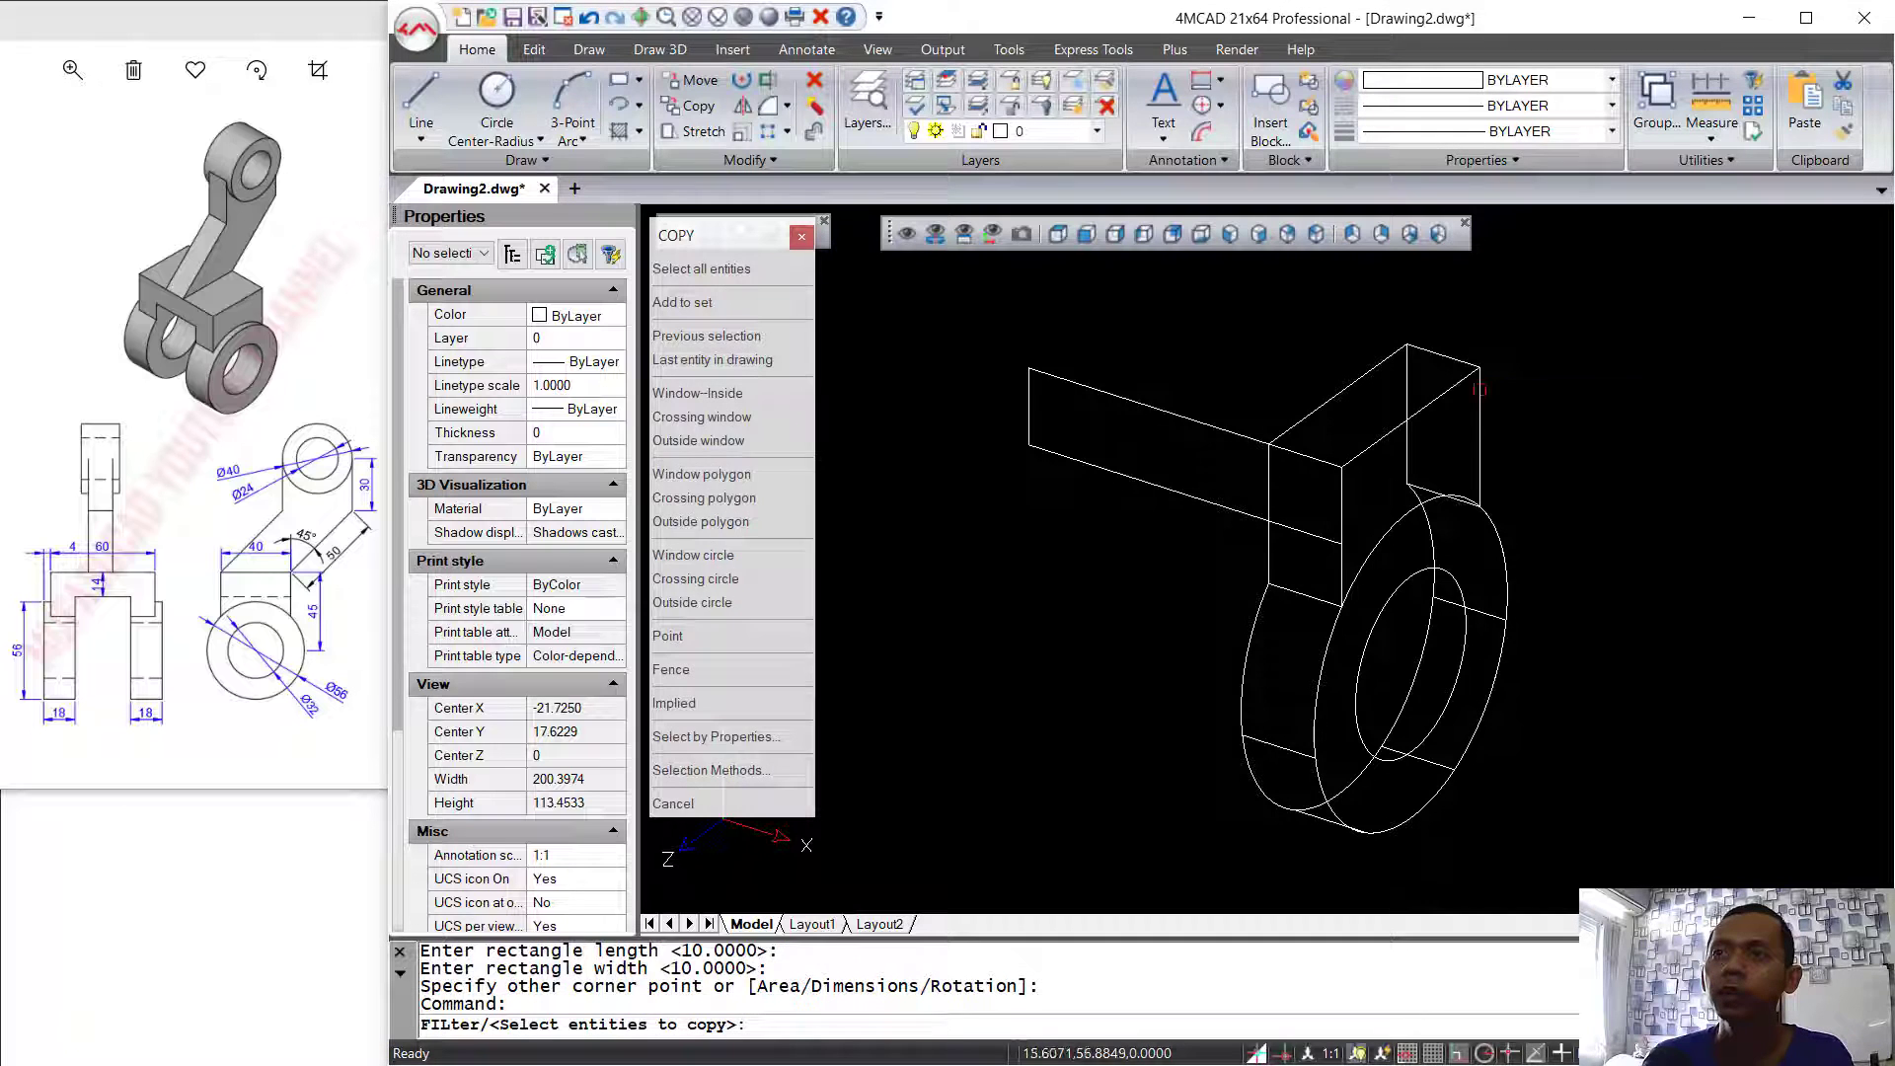
click(1302, 368)
key(Return)
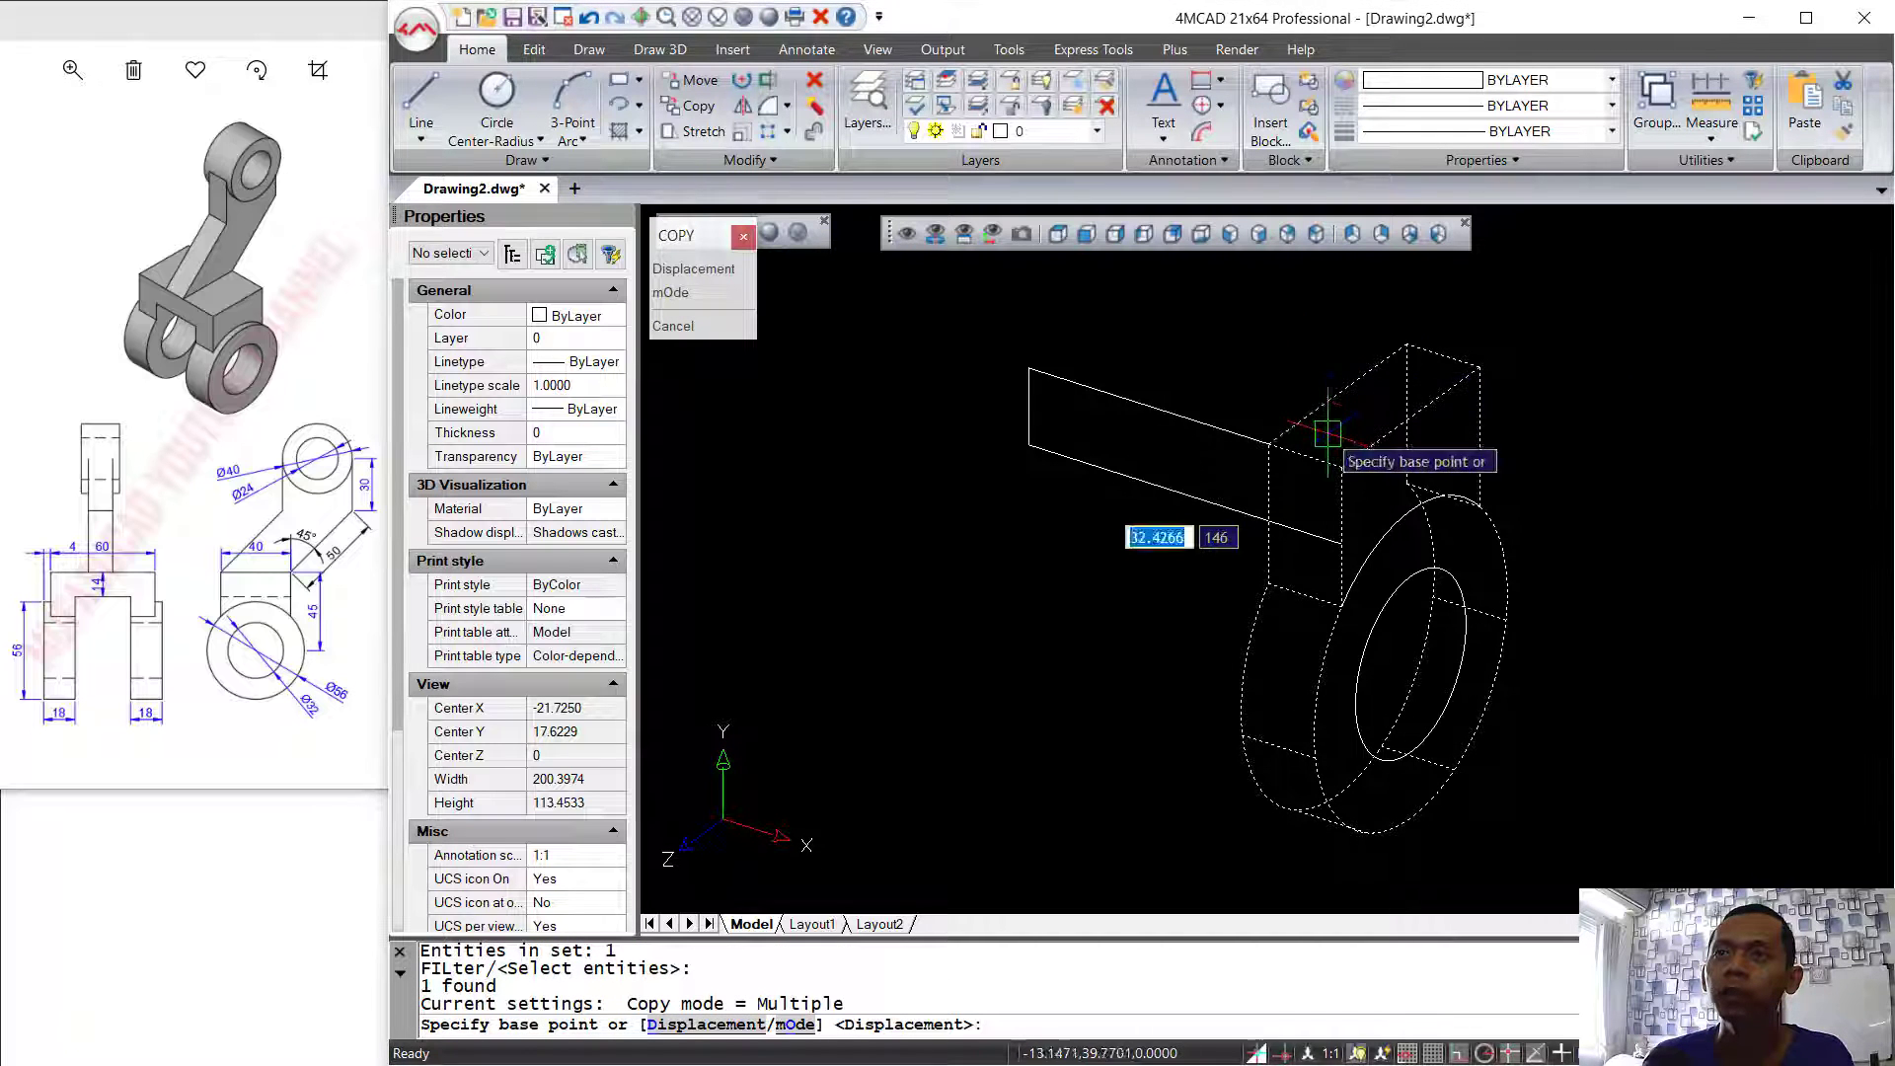
click(1268, 443)
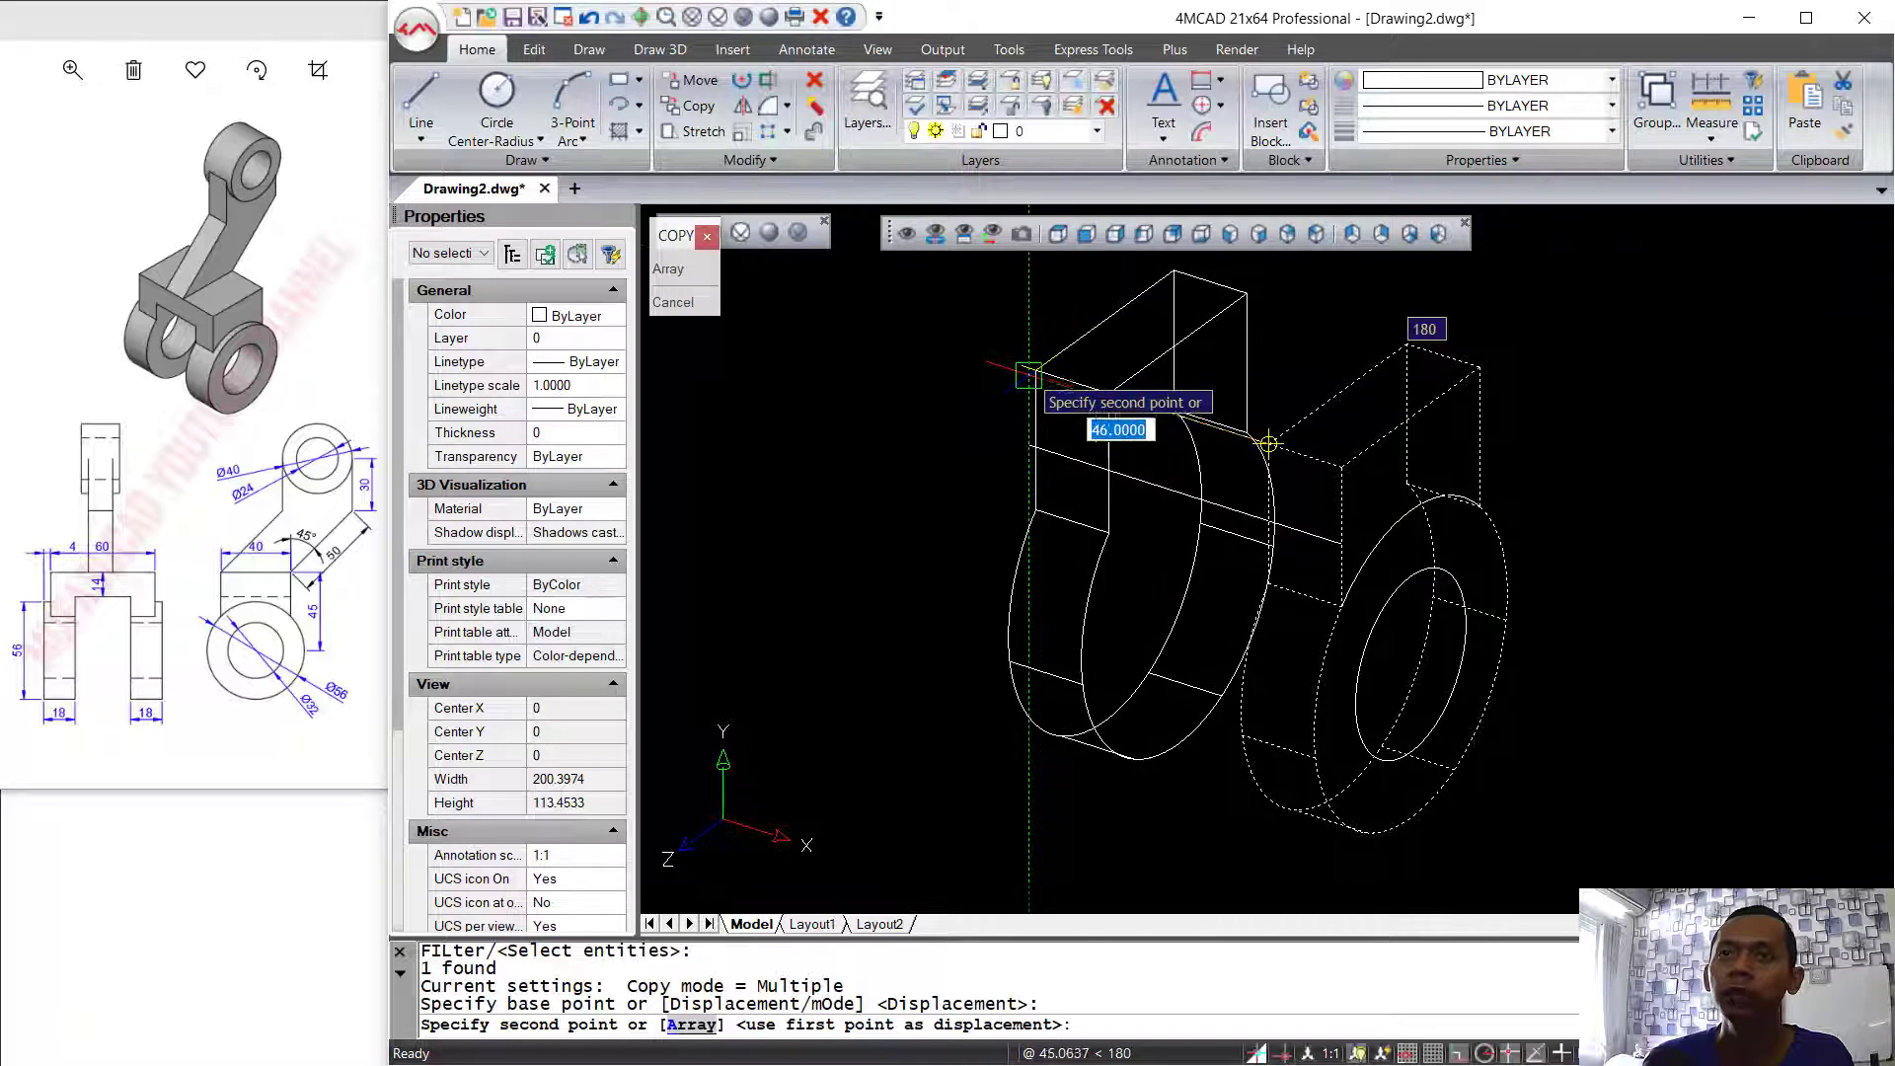
text(18)
key(Return)
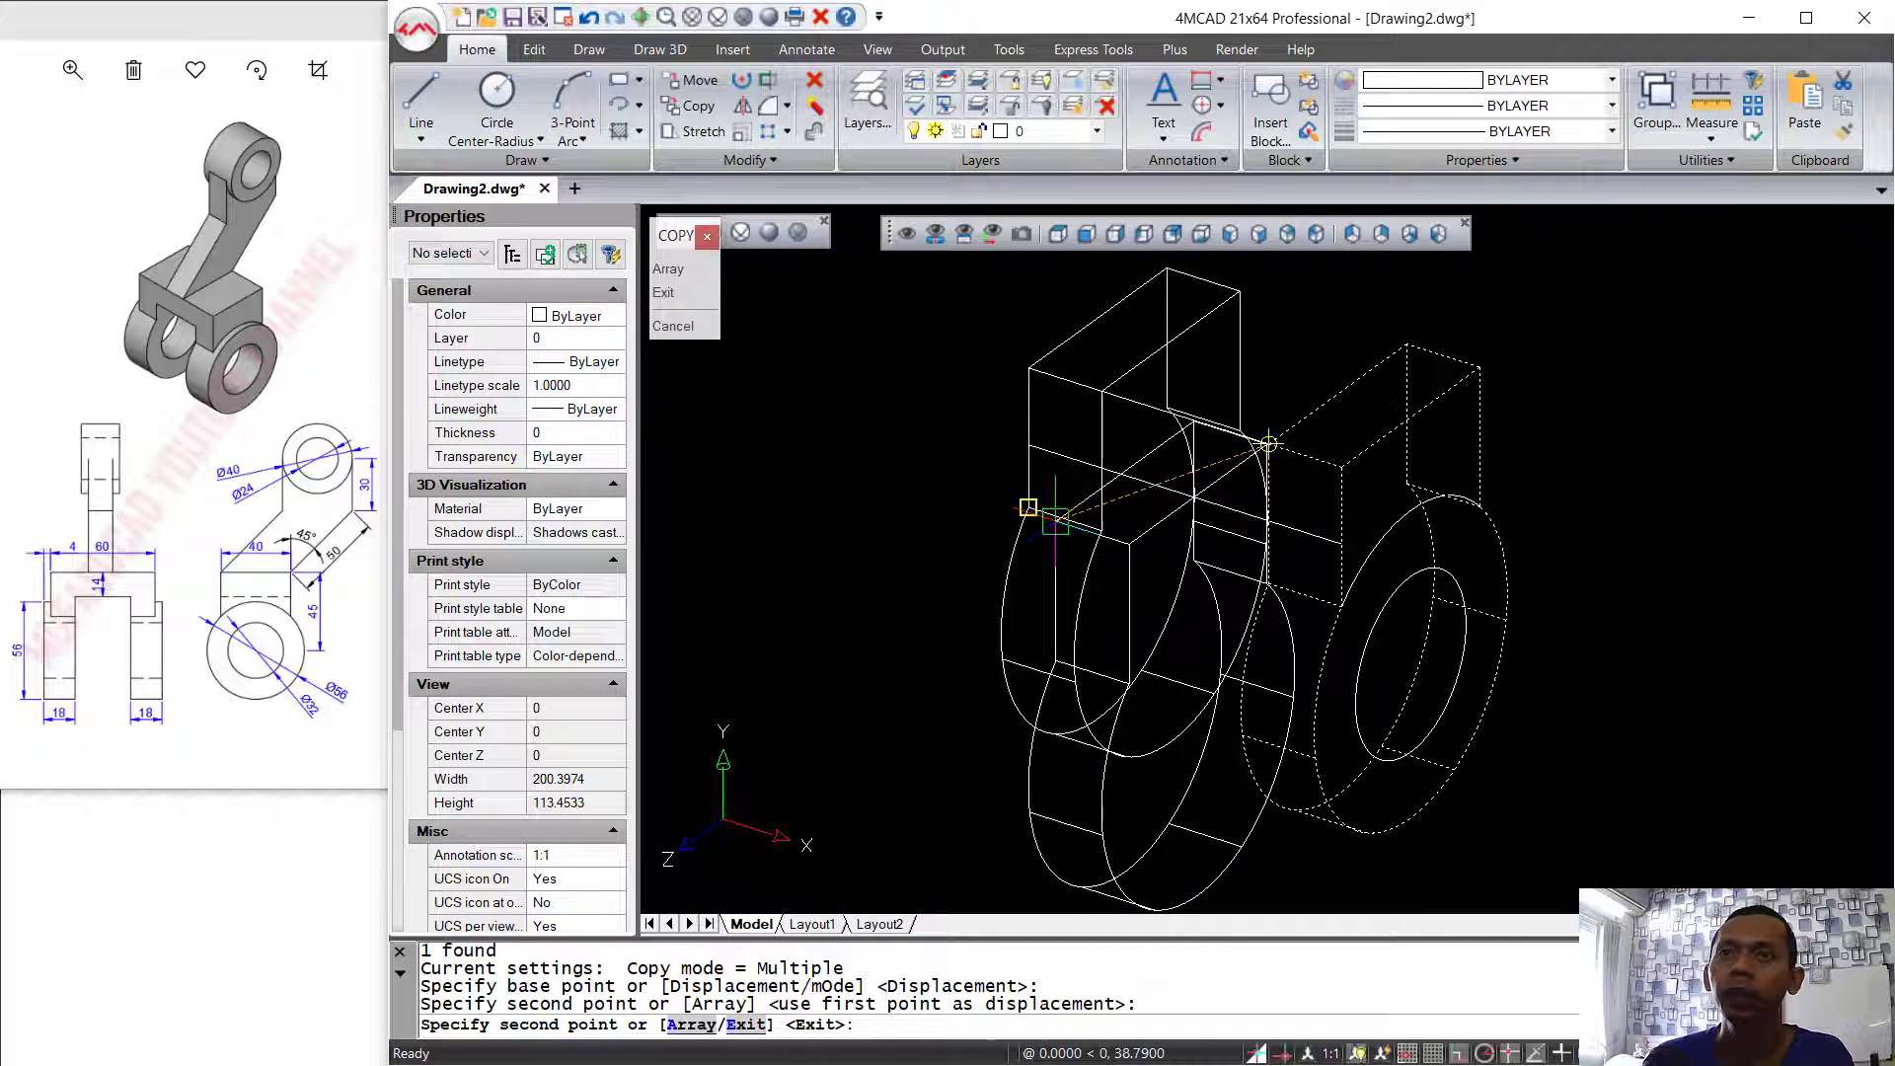
key(Return)
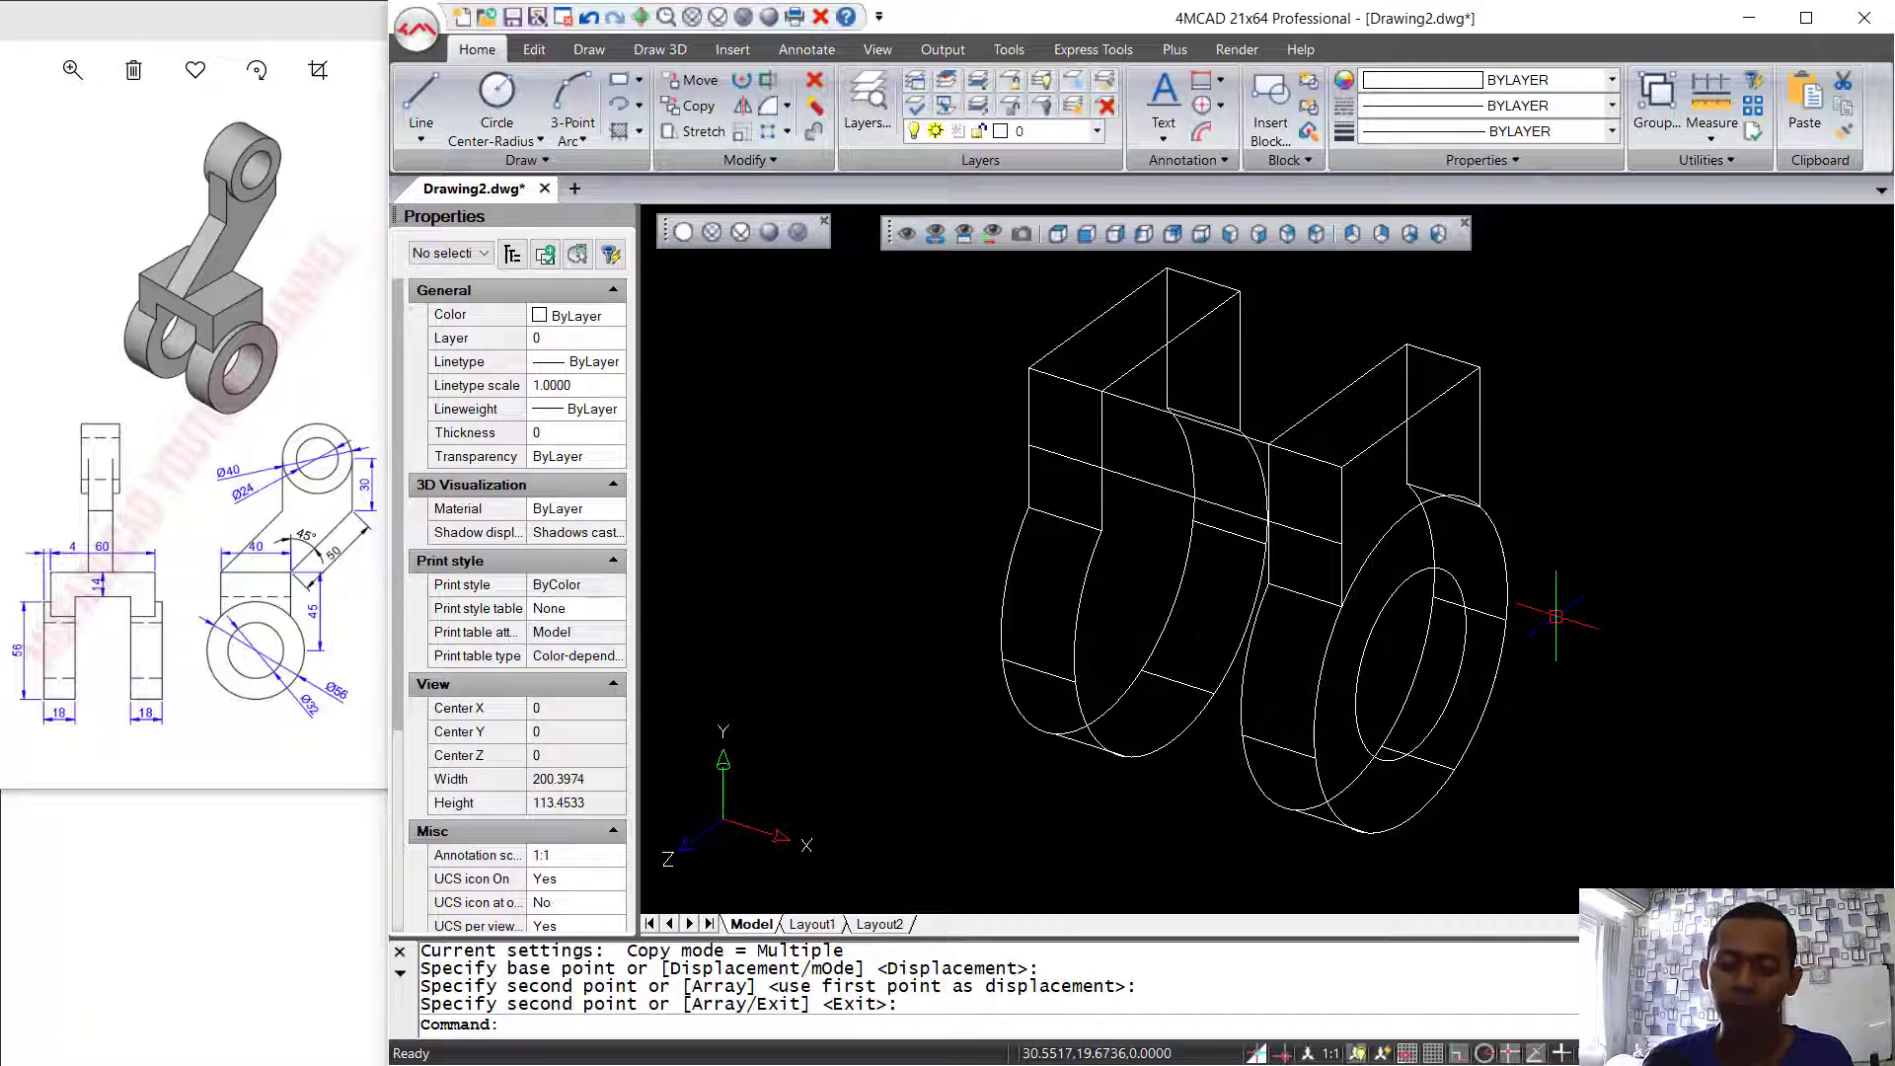
- Extrude the 60 by 14 rectangle 40 units into a block
text(ext)
key(Return)
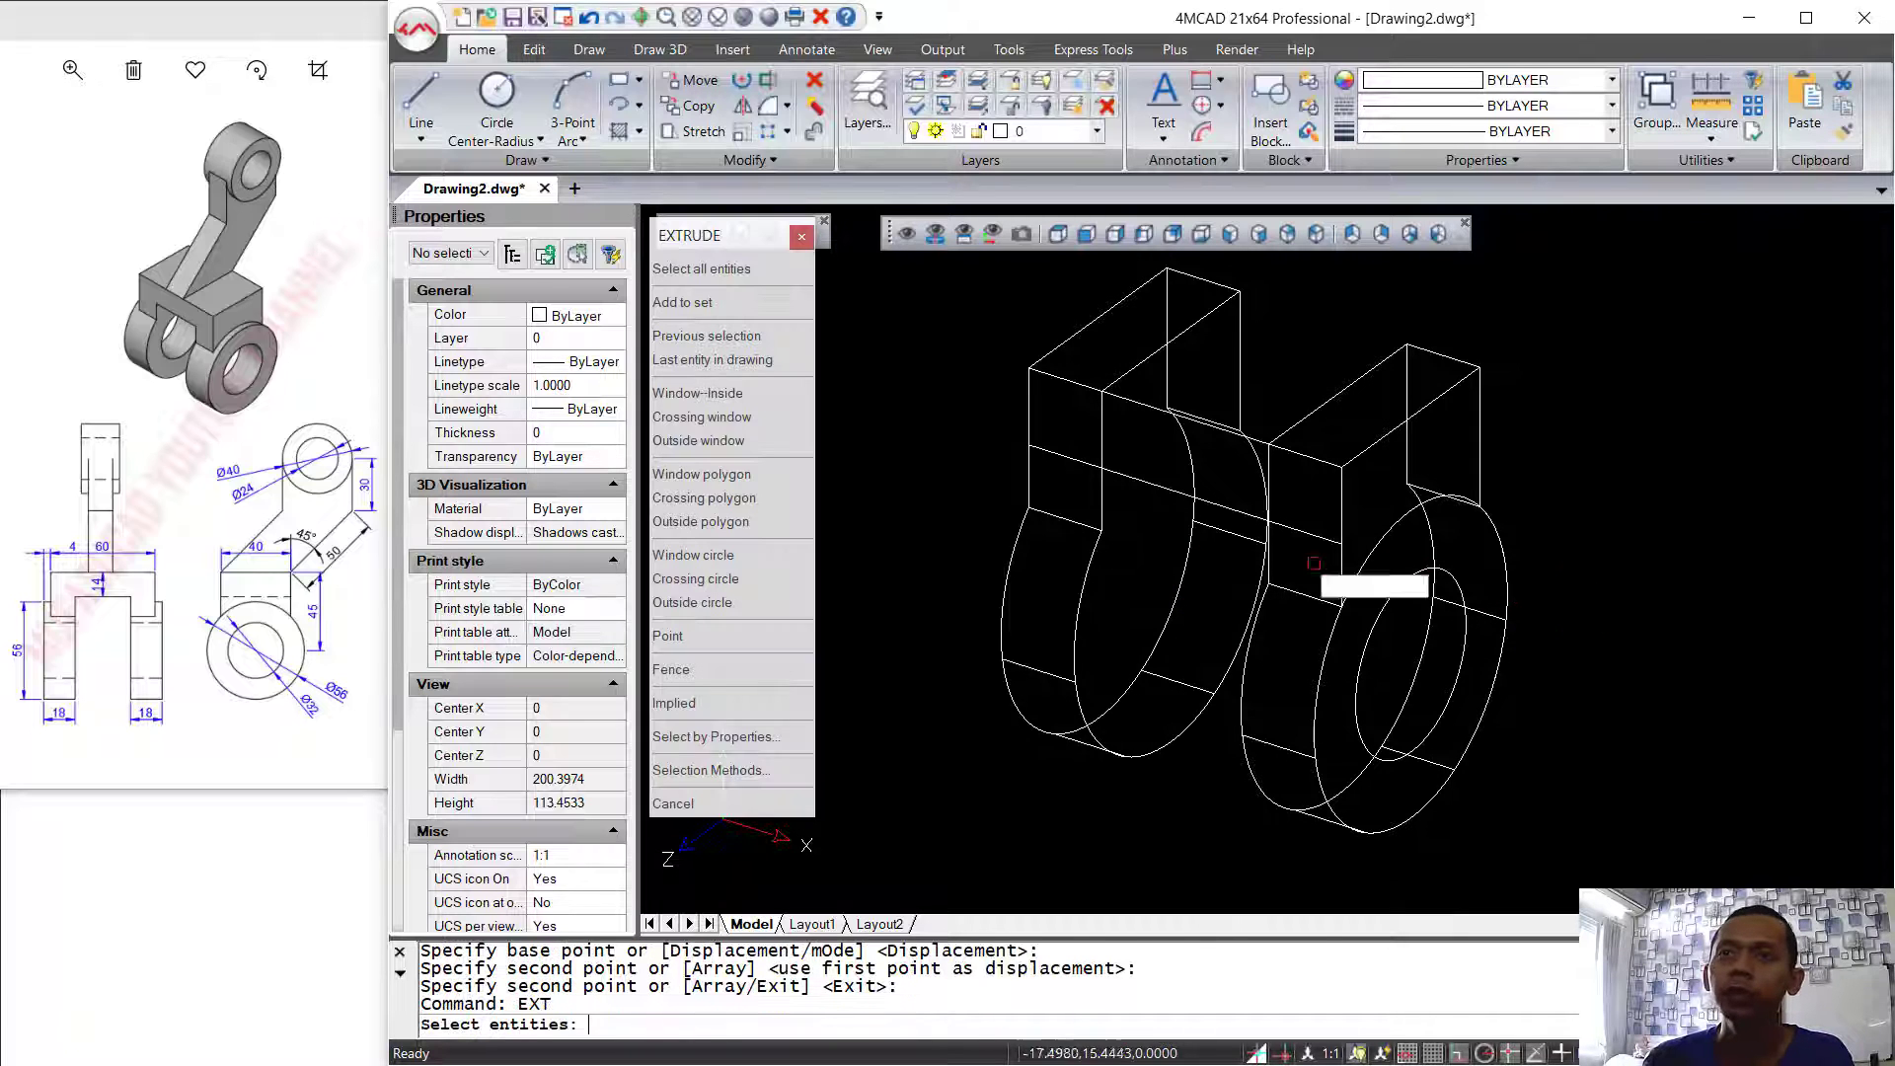
click(1159, 482)
key(Return)
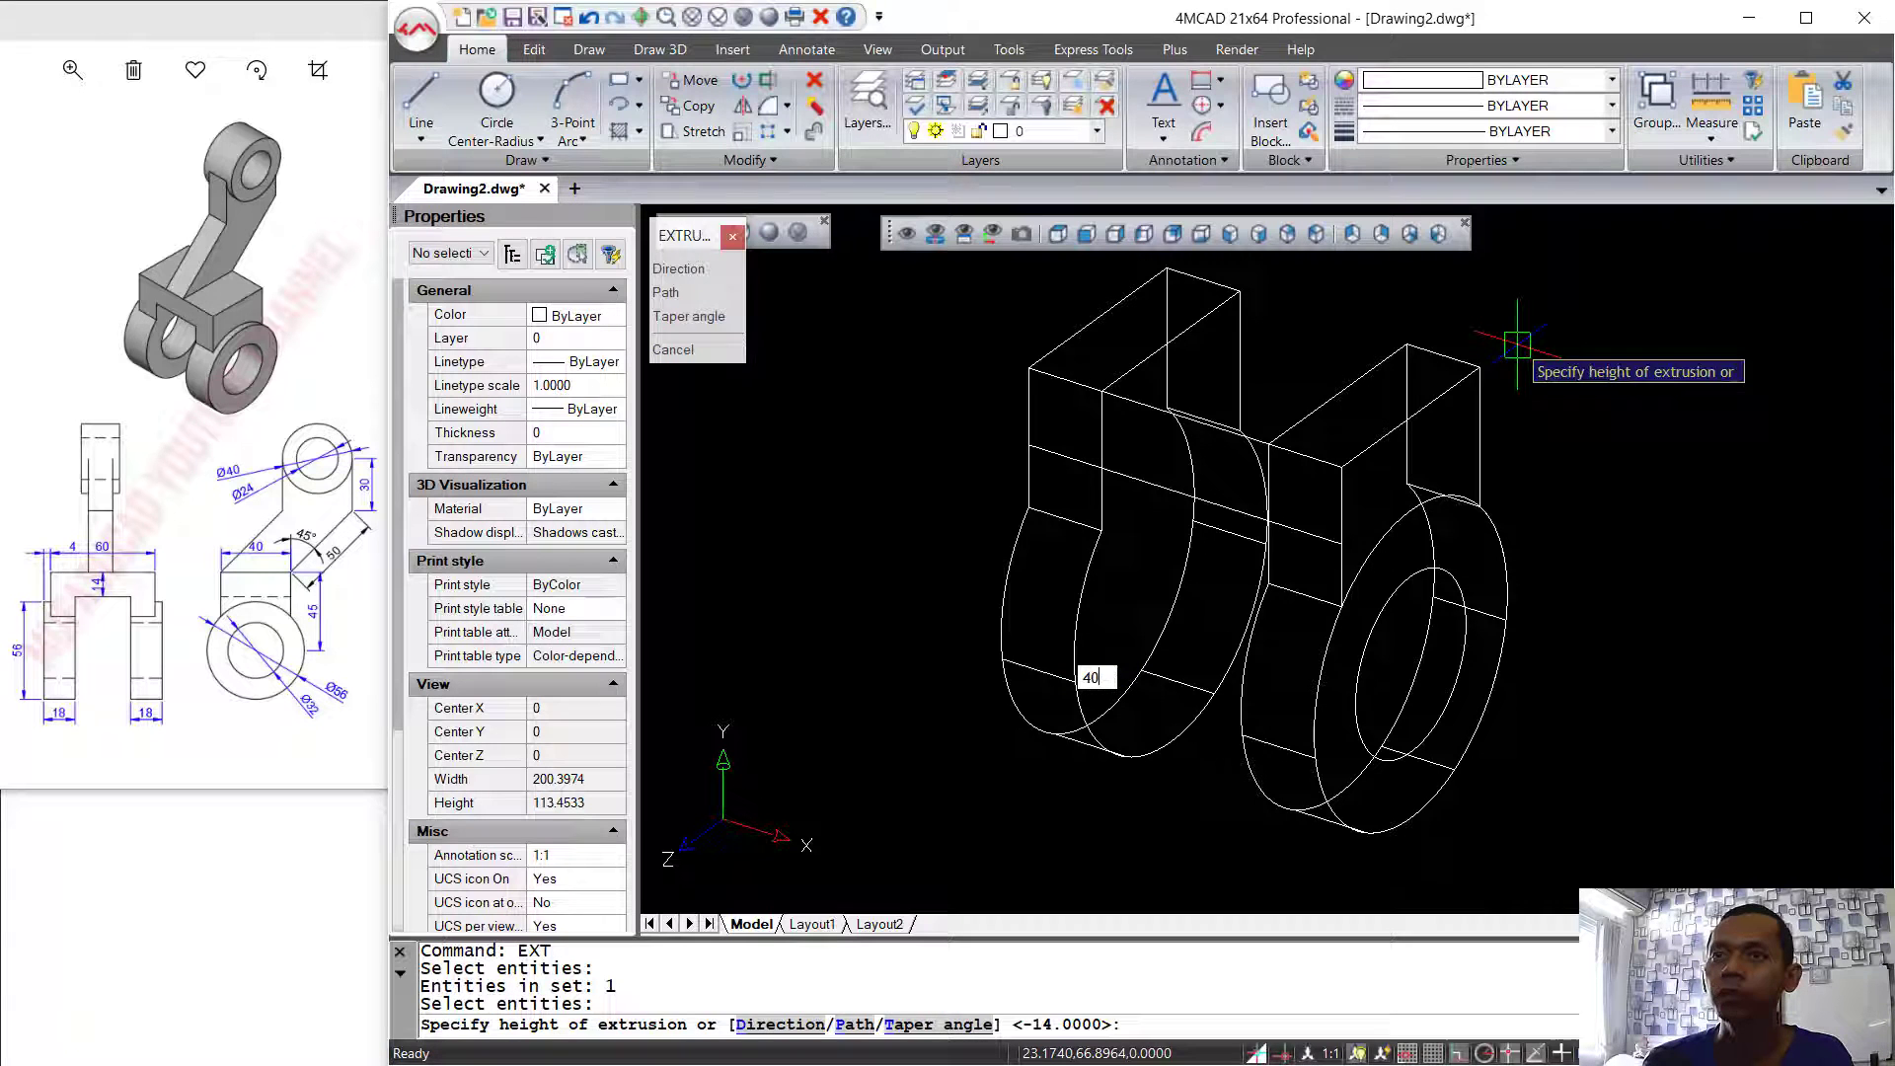
text(40)
key(Return)
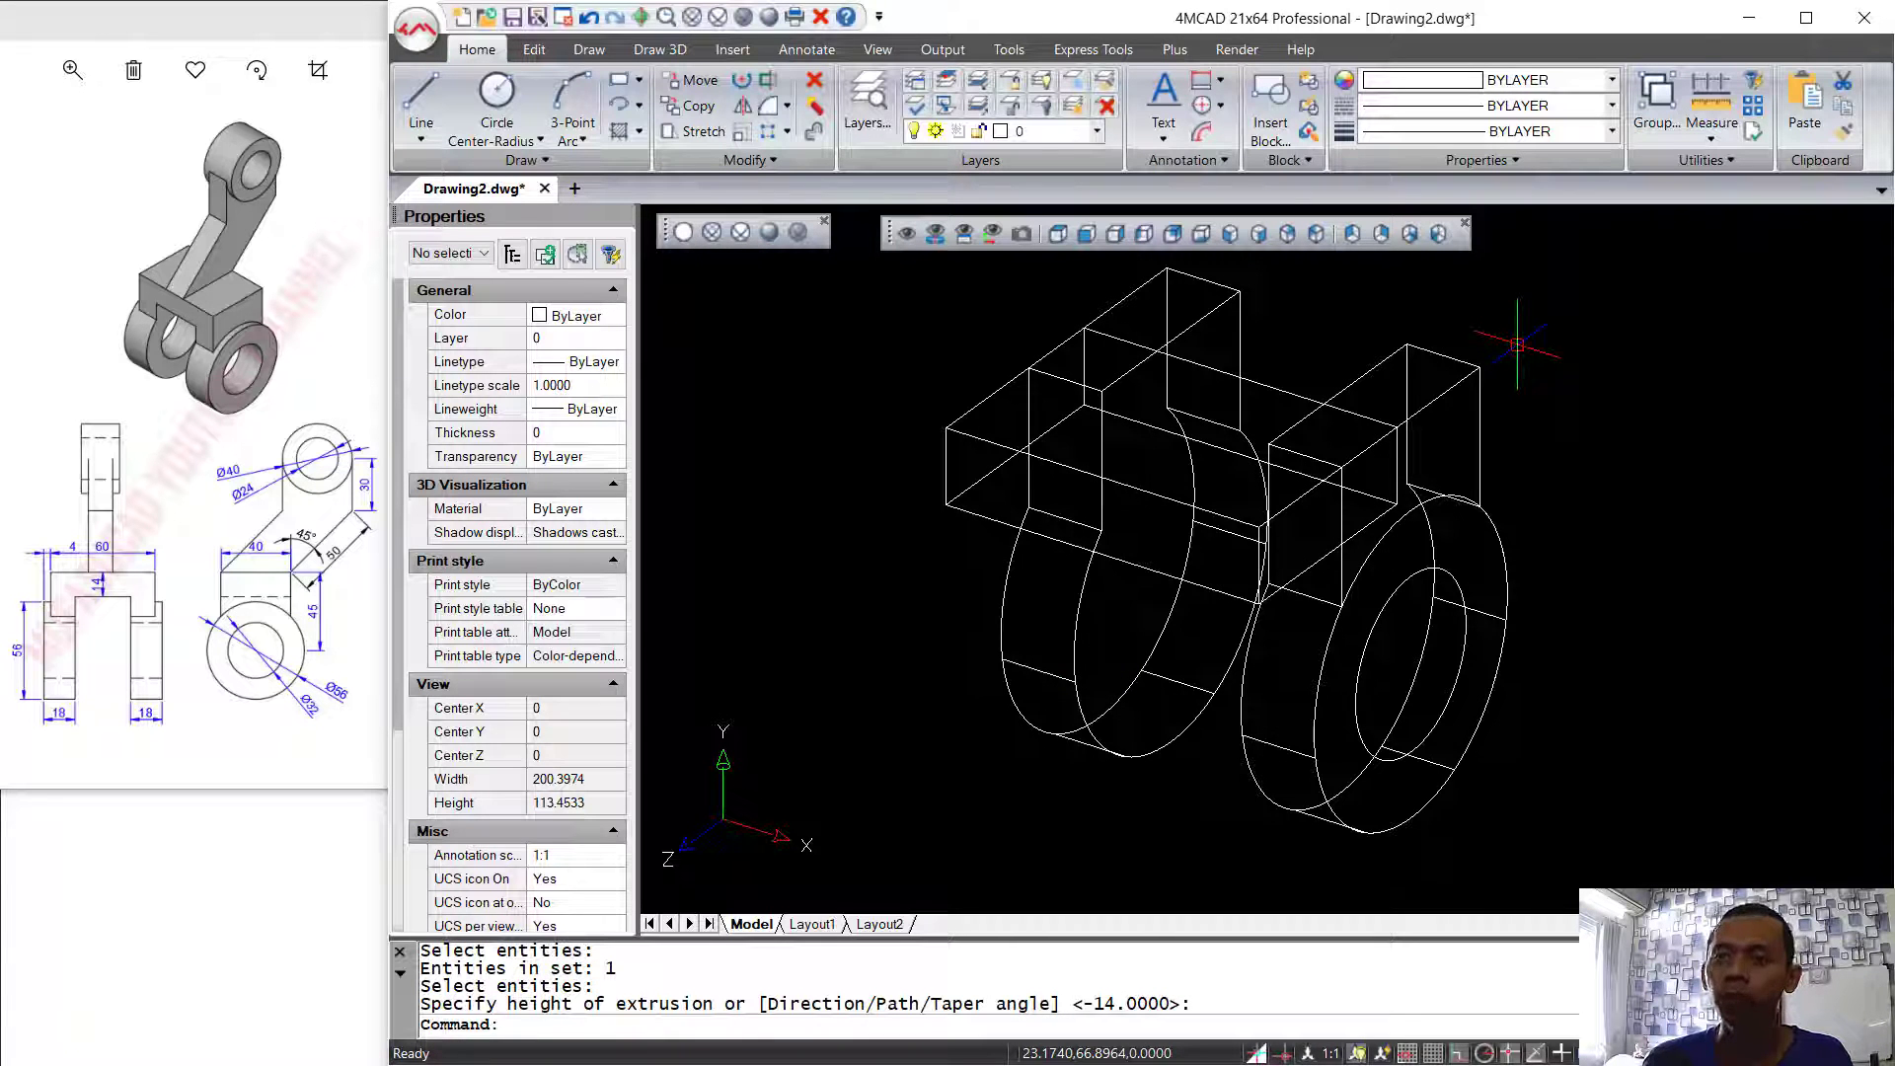
- Move the block by its corner onto the ring corner
text(m)
key(Return)
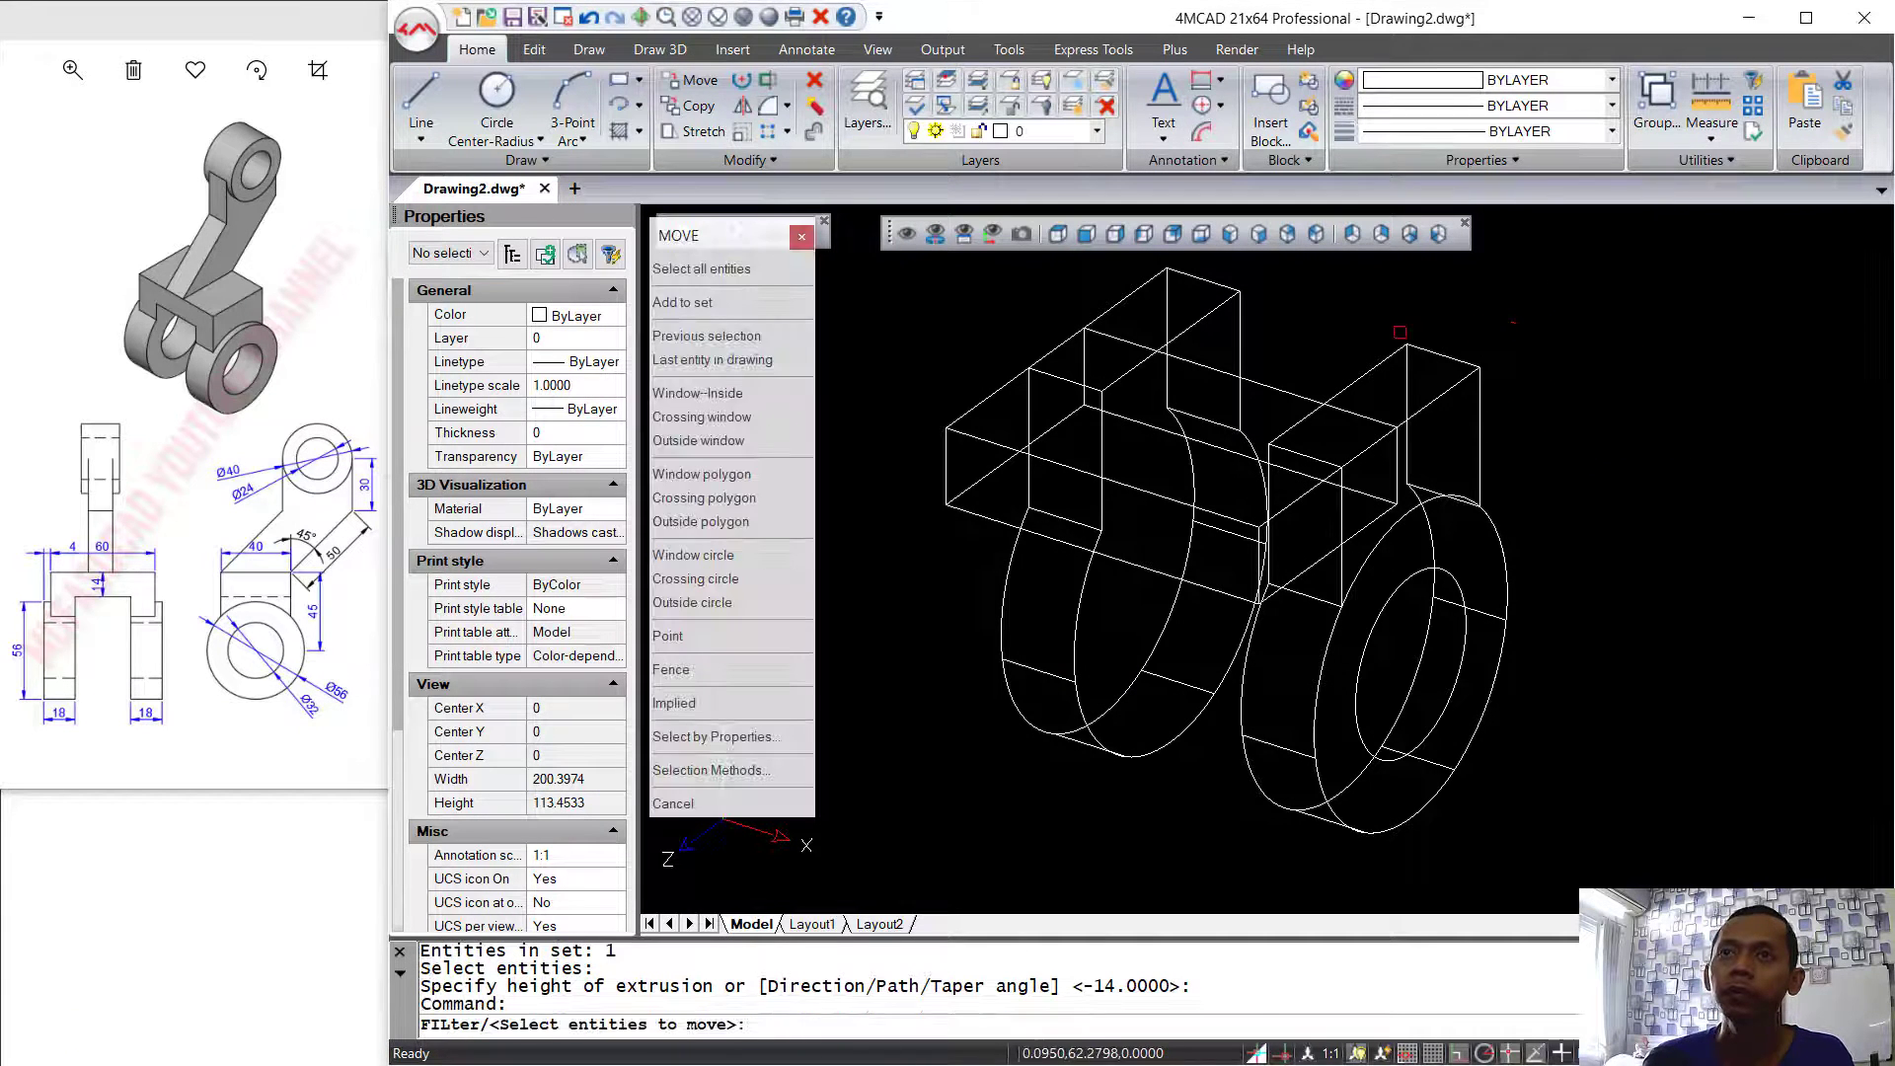
click(1279, 388)
shift+middle_drag(1677, 434, 1664, 474)
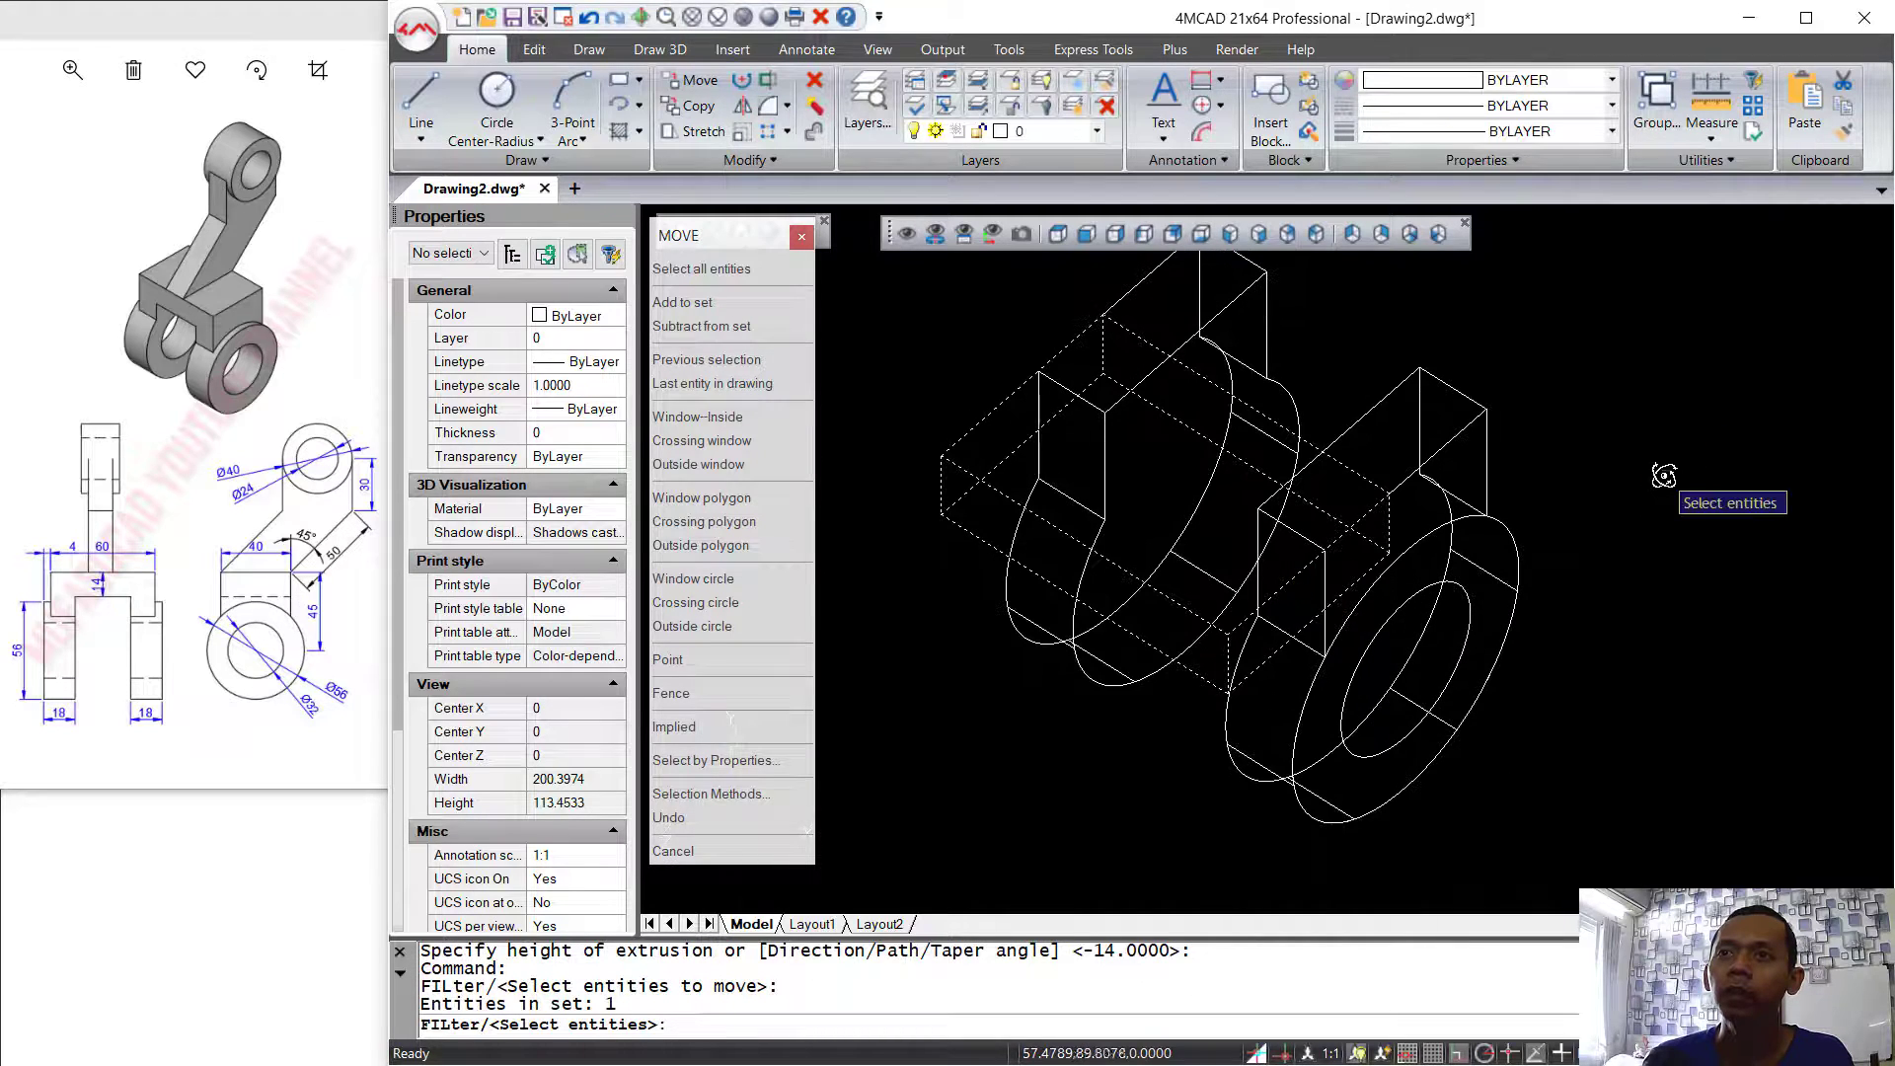
key(Return)
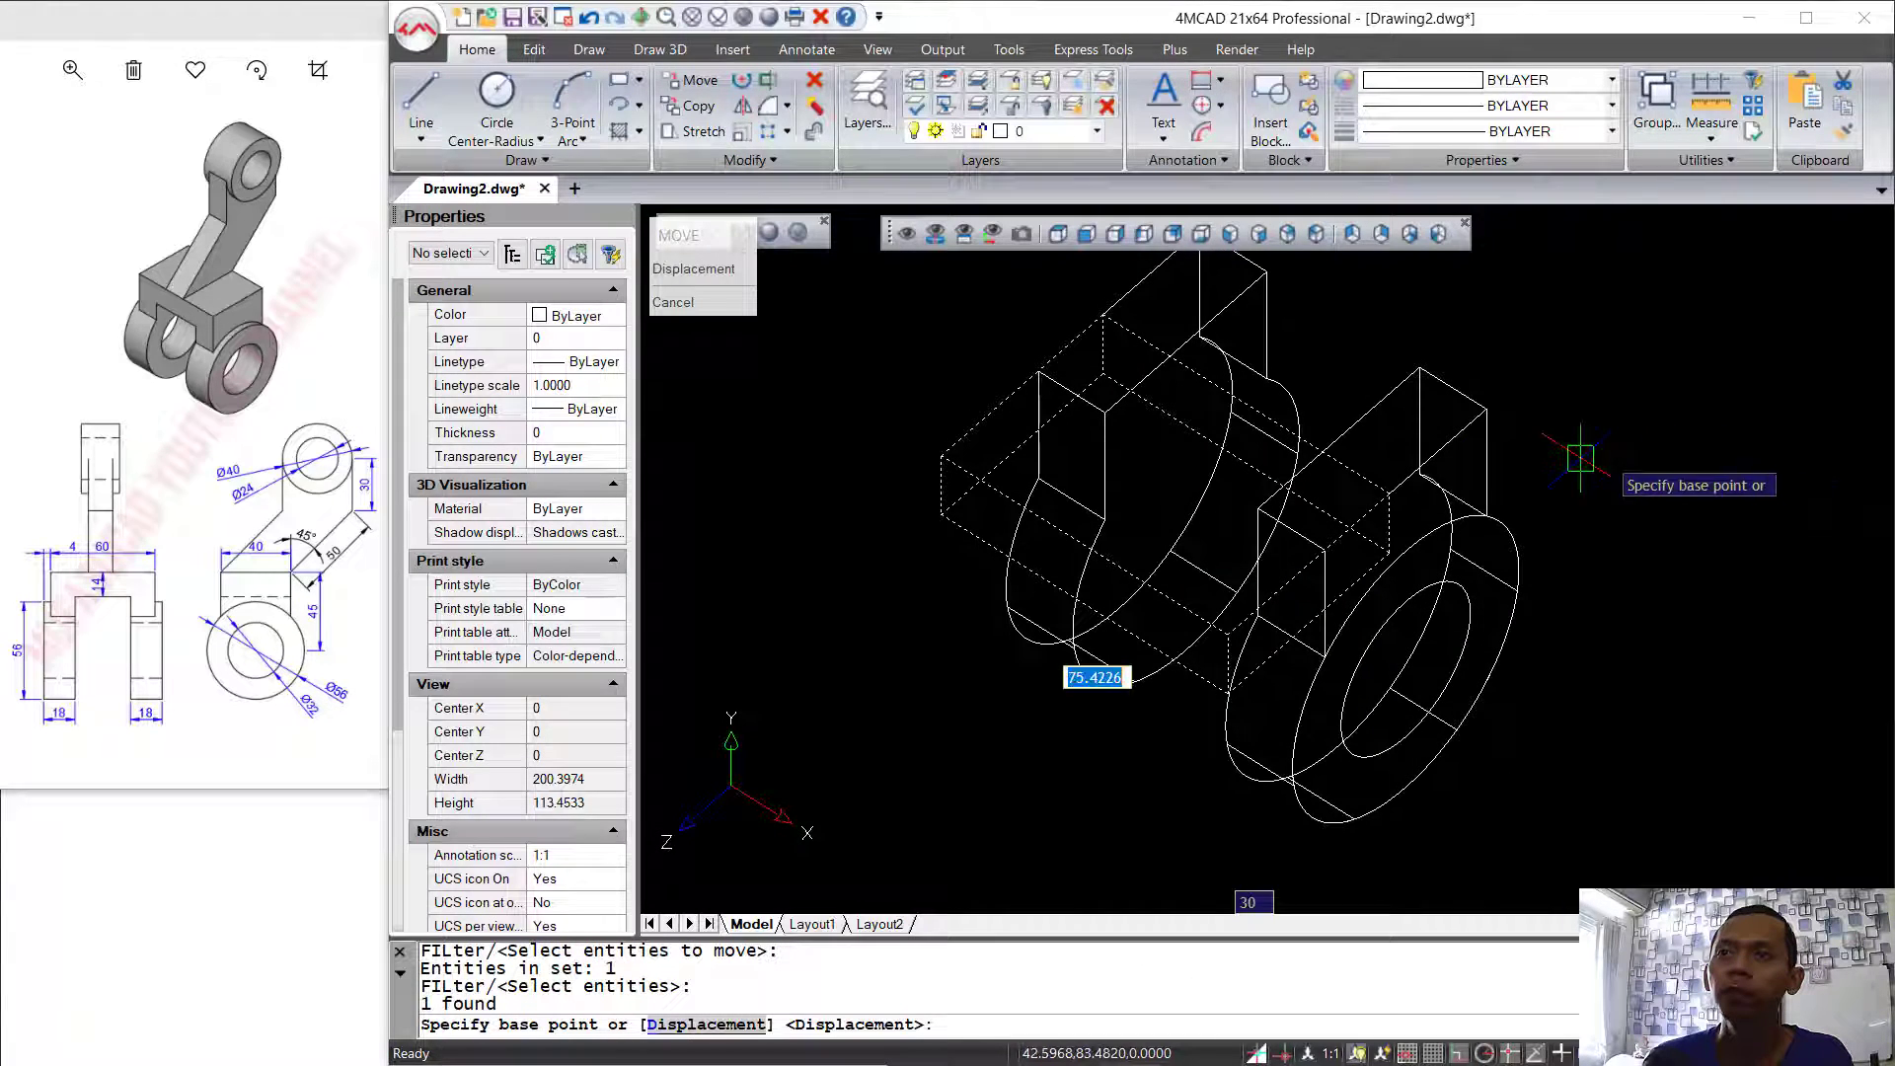
click(1388, 494)
click(1484, 407)
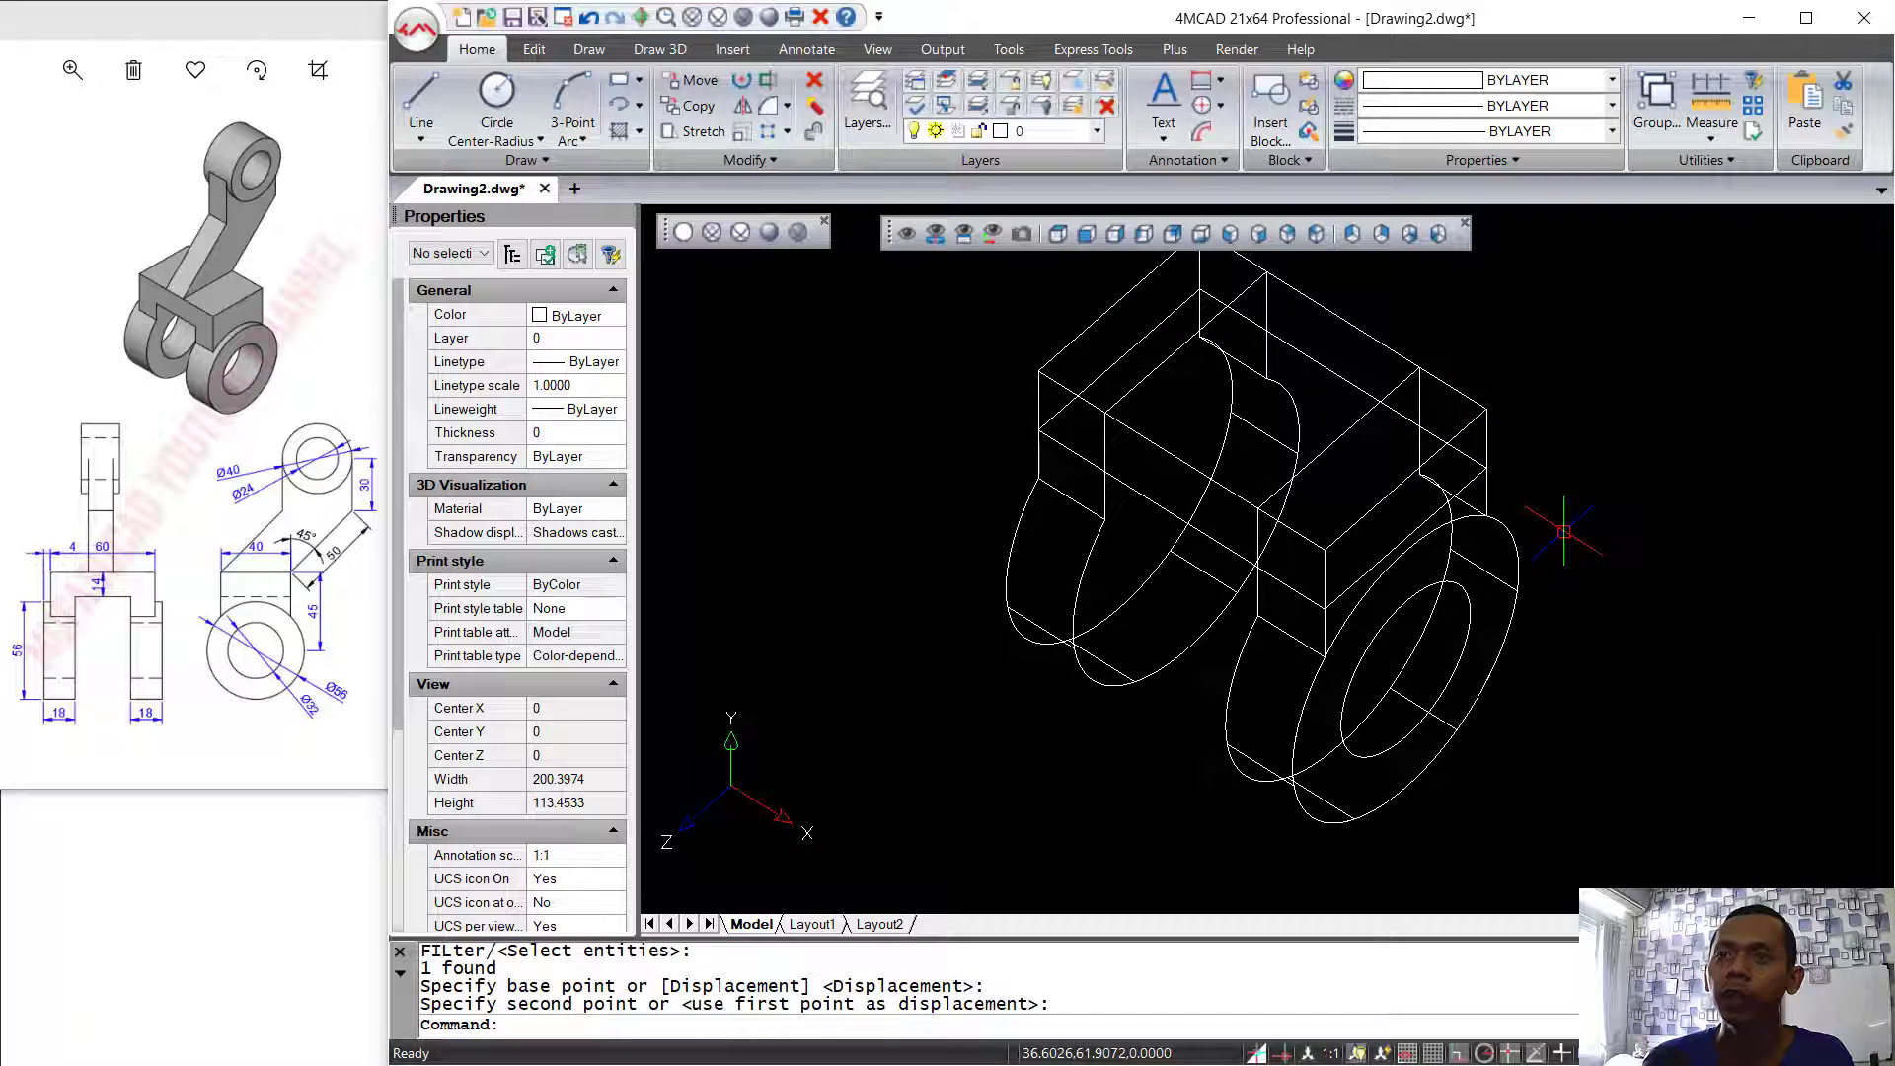
- Union the two rings and the block into one solid and orbit to check
text(union)
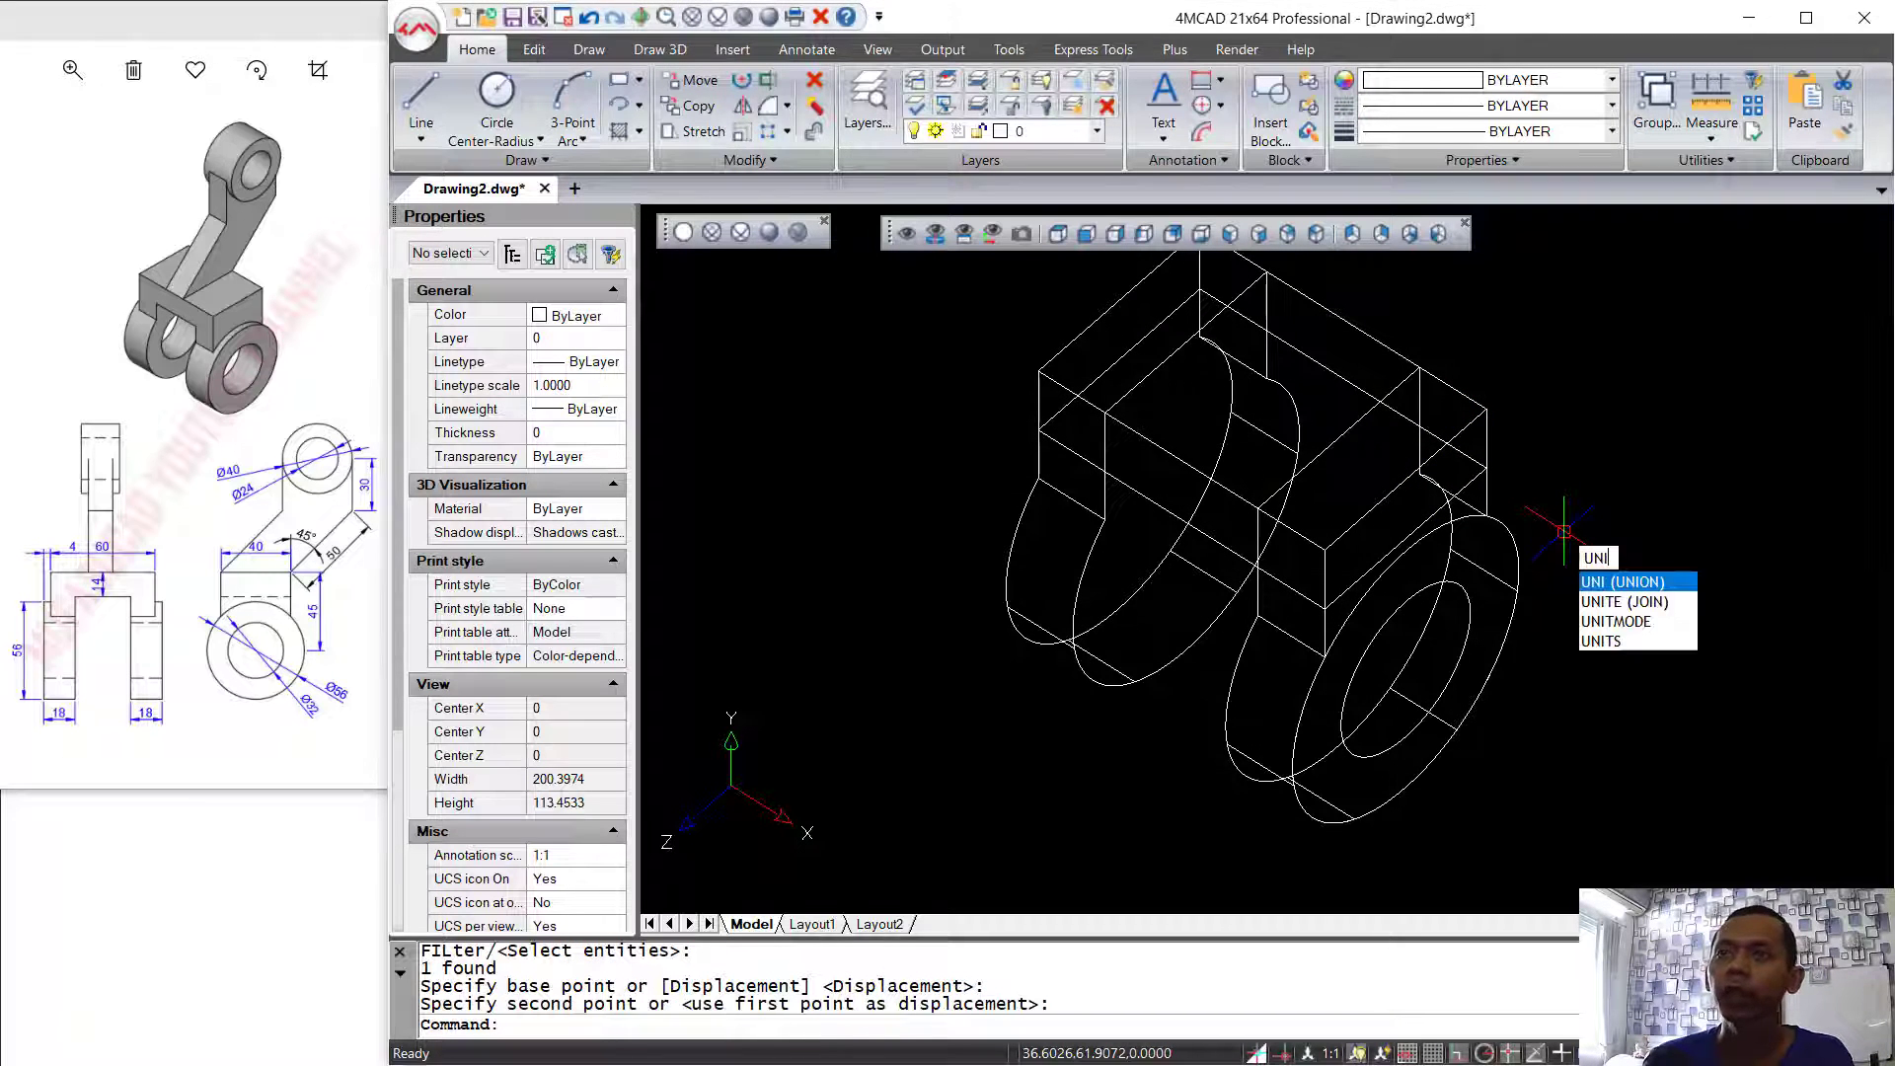
key(Return)
click(1578, 338)
click(1374, 432)
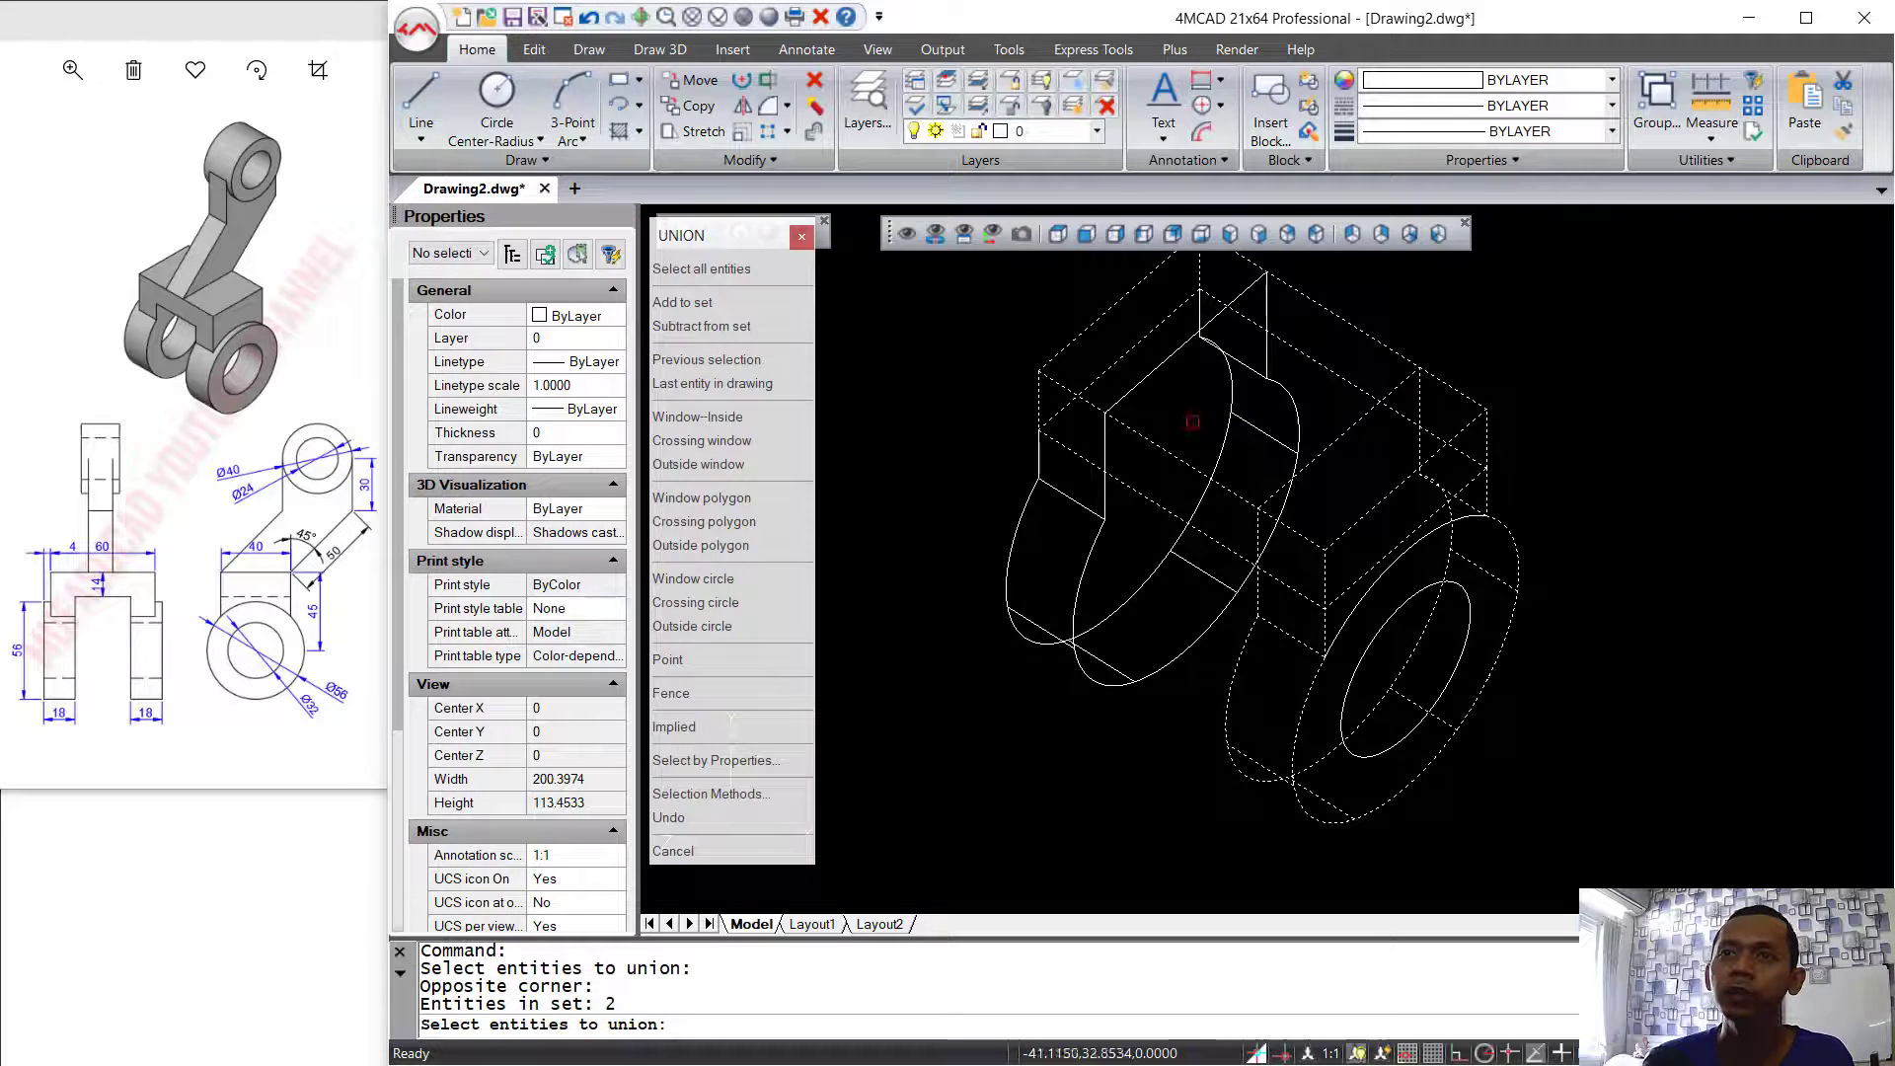
click(1235, 456)
key(Return)
shift+middle_drag(1578, 526, 1593, 450)
text(ext)
key(Return)
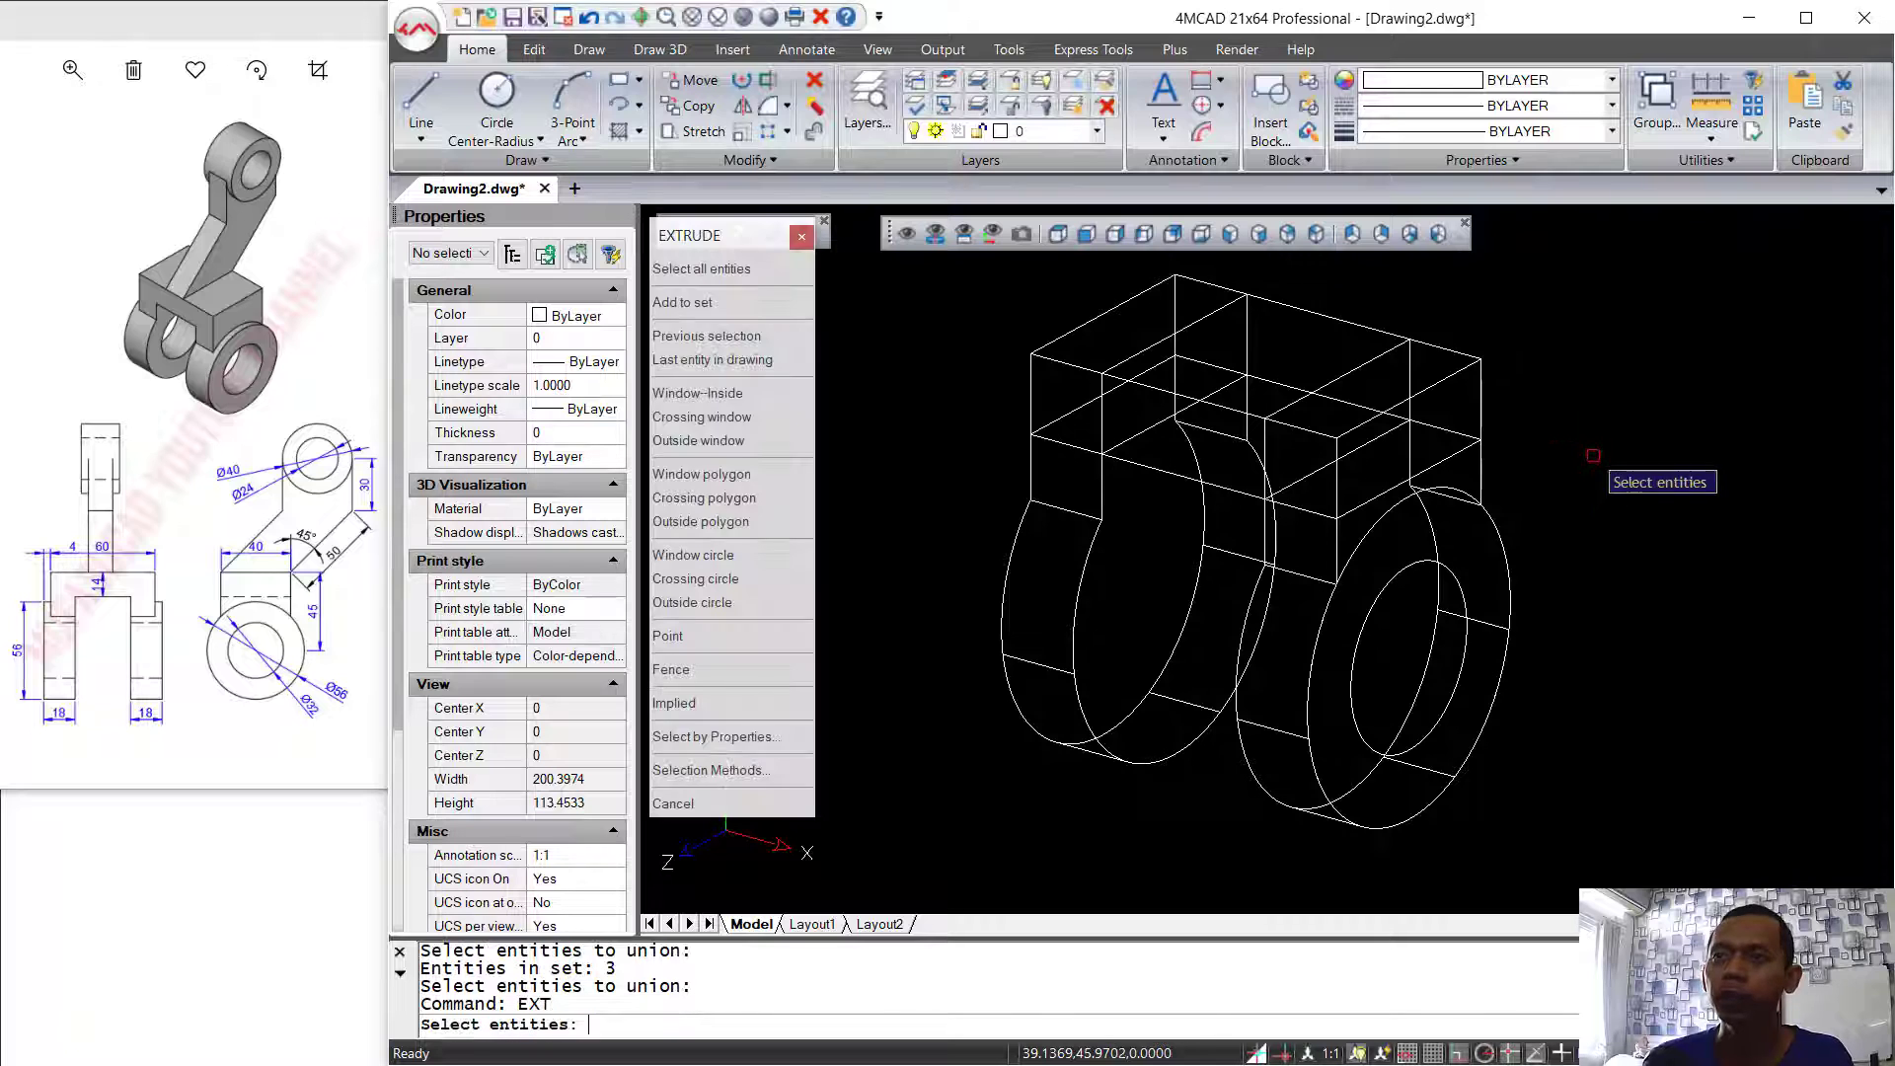
- Extrude the selected circle 4 units into a collar cylinder
click(1374, 531)
key(Return)
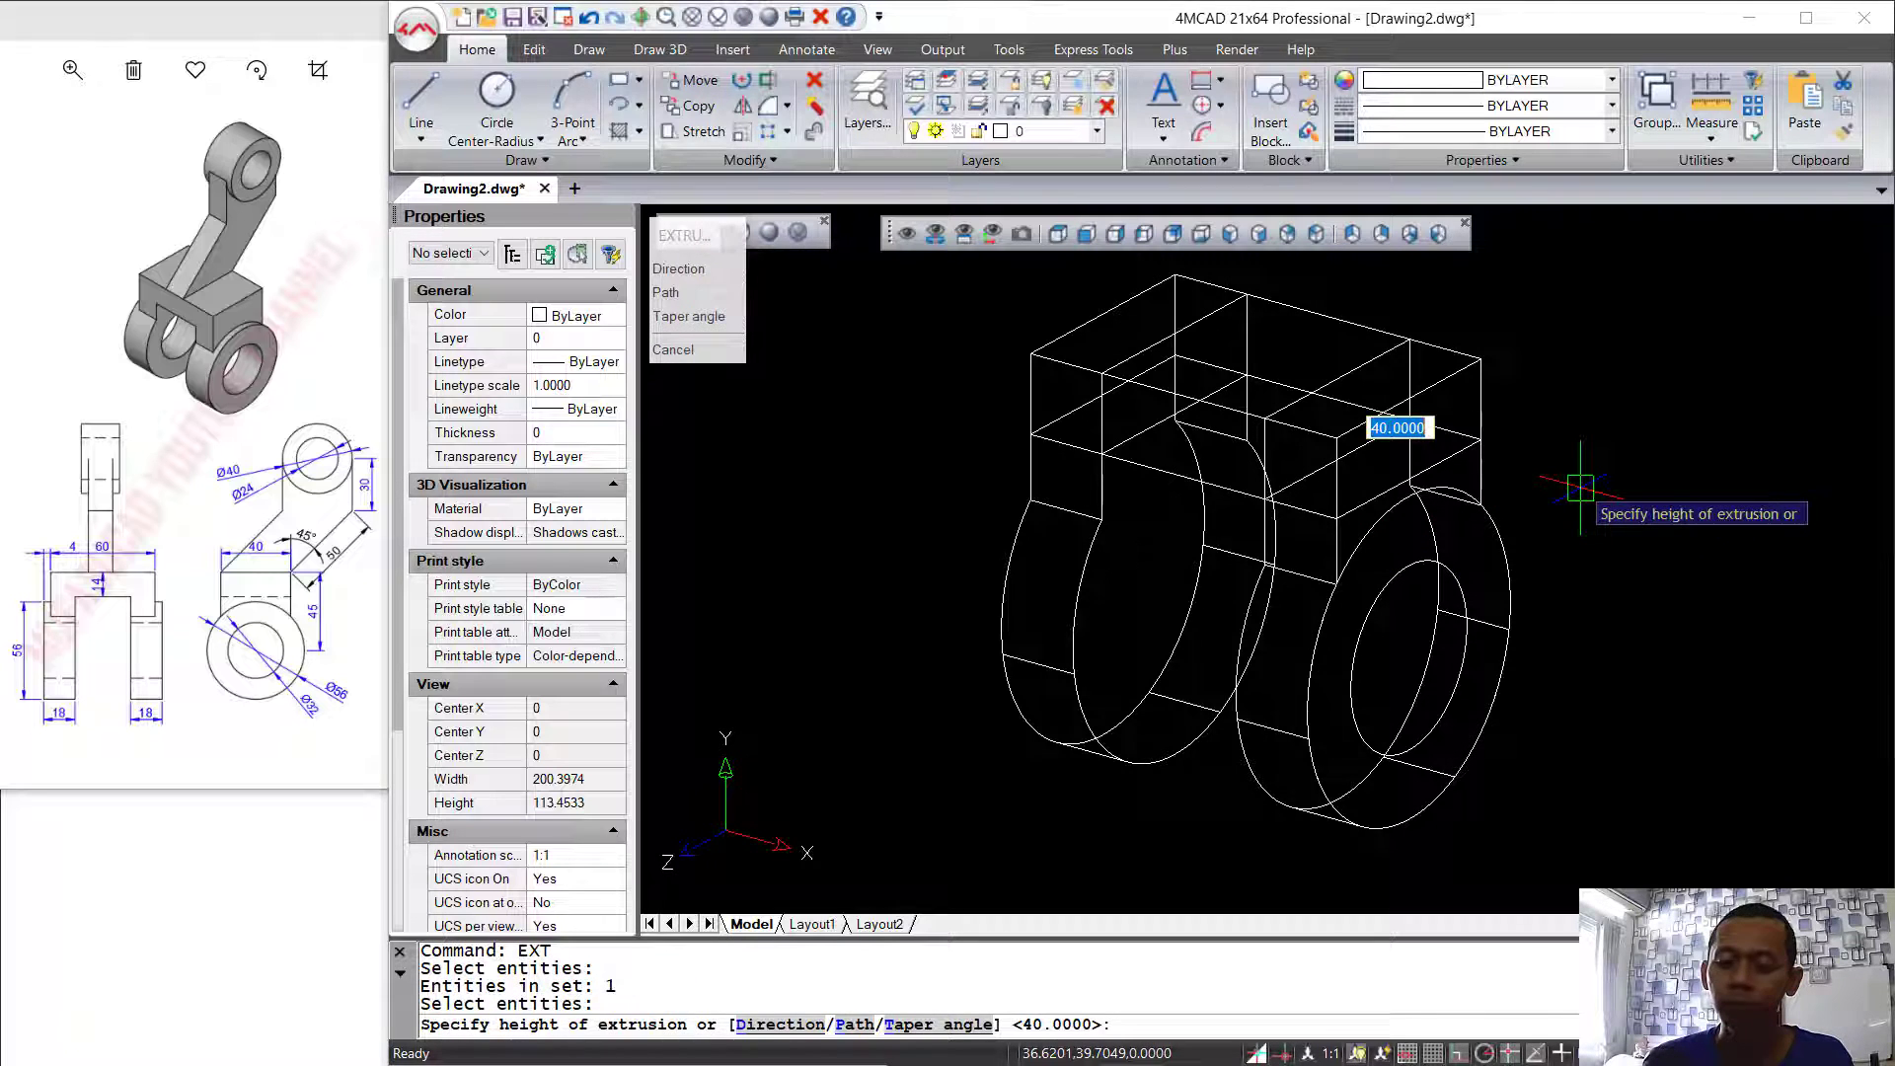
text(4)
key(Return)
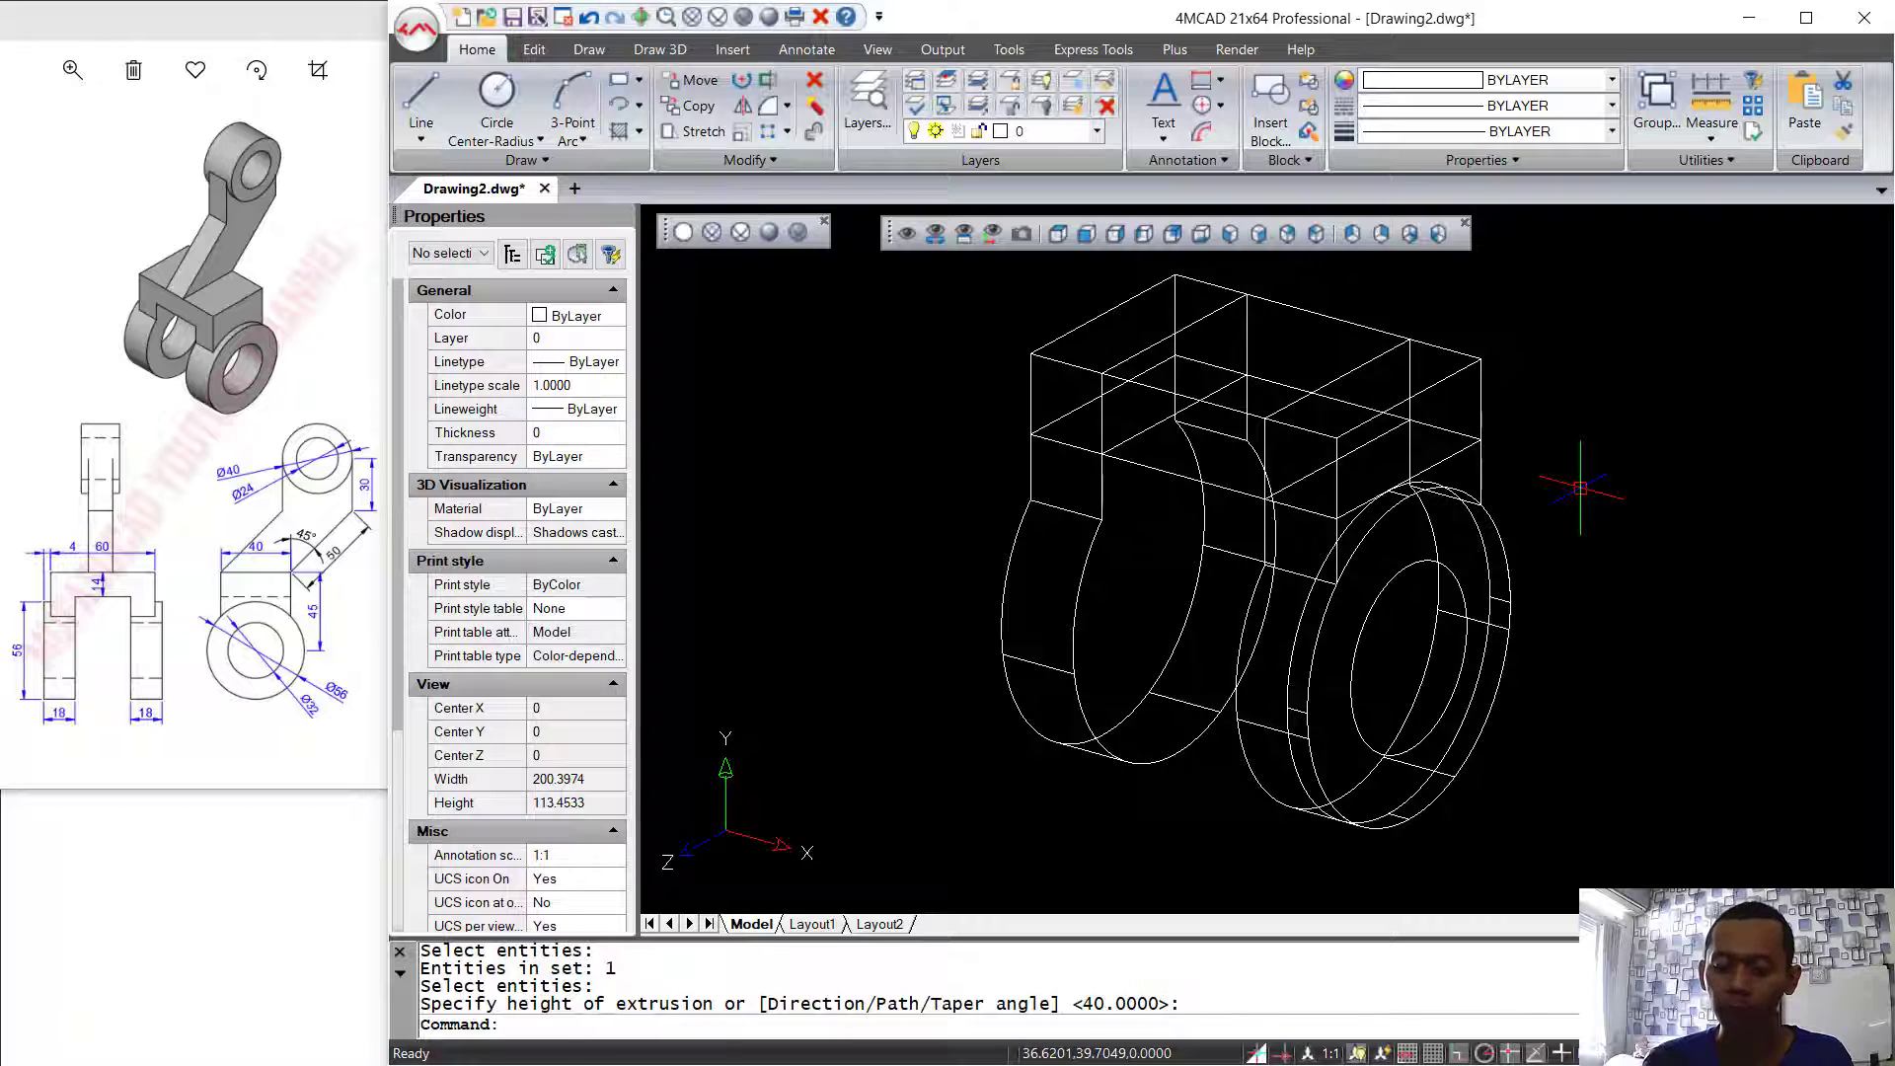
- Copy the collar cylinder 60 units left onto the other ring
text(d)
text(o)
key(Return)
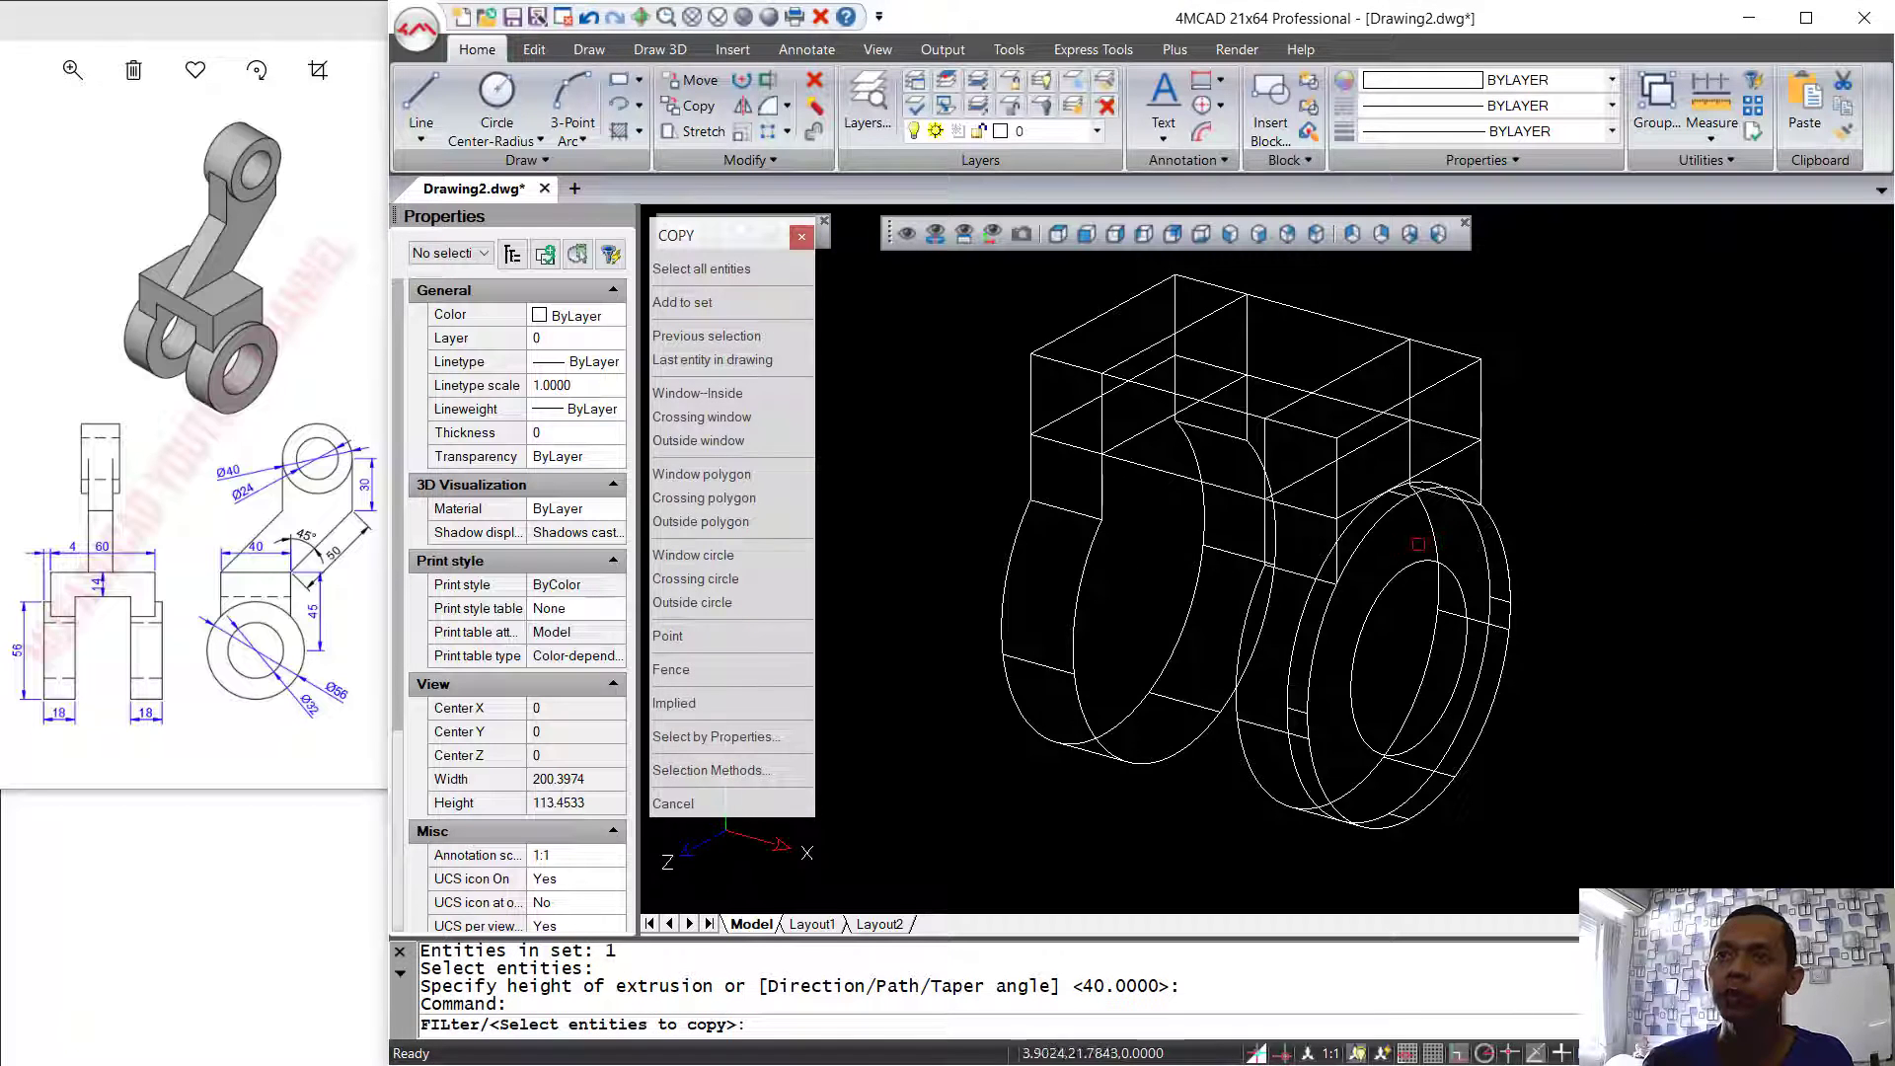
click(1360, 538)
key(Return)
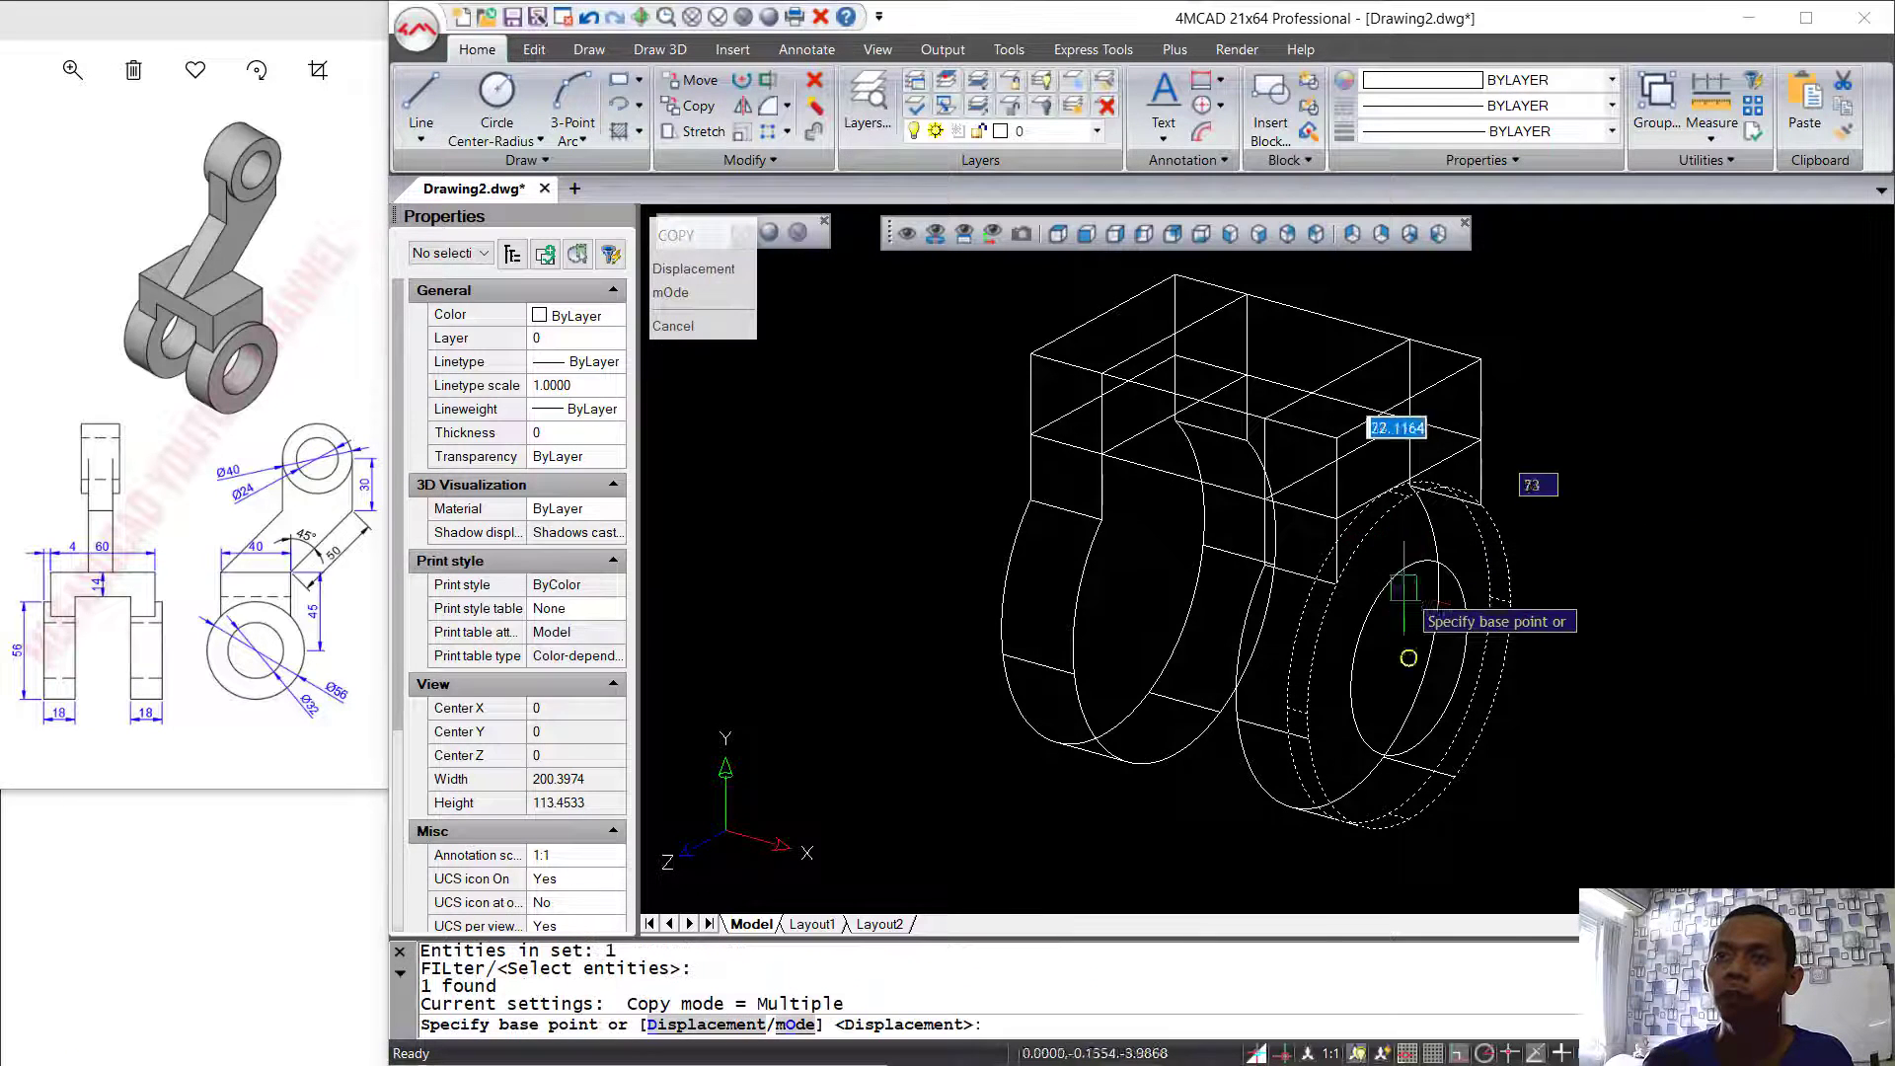
click(1409, 657)
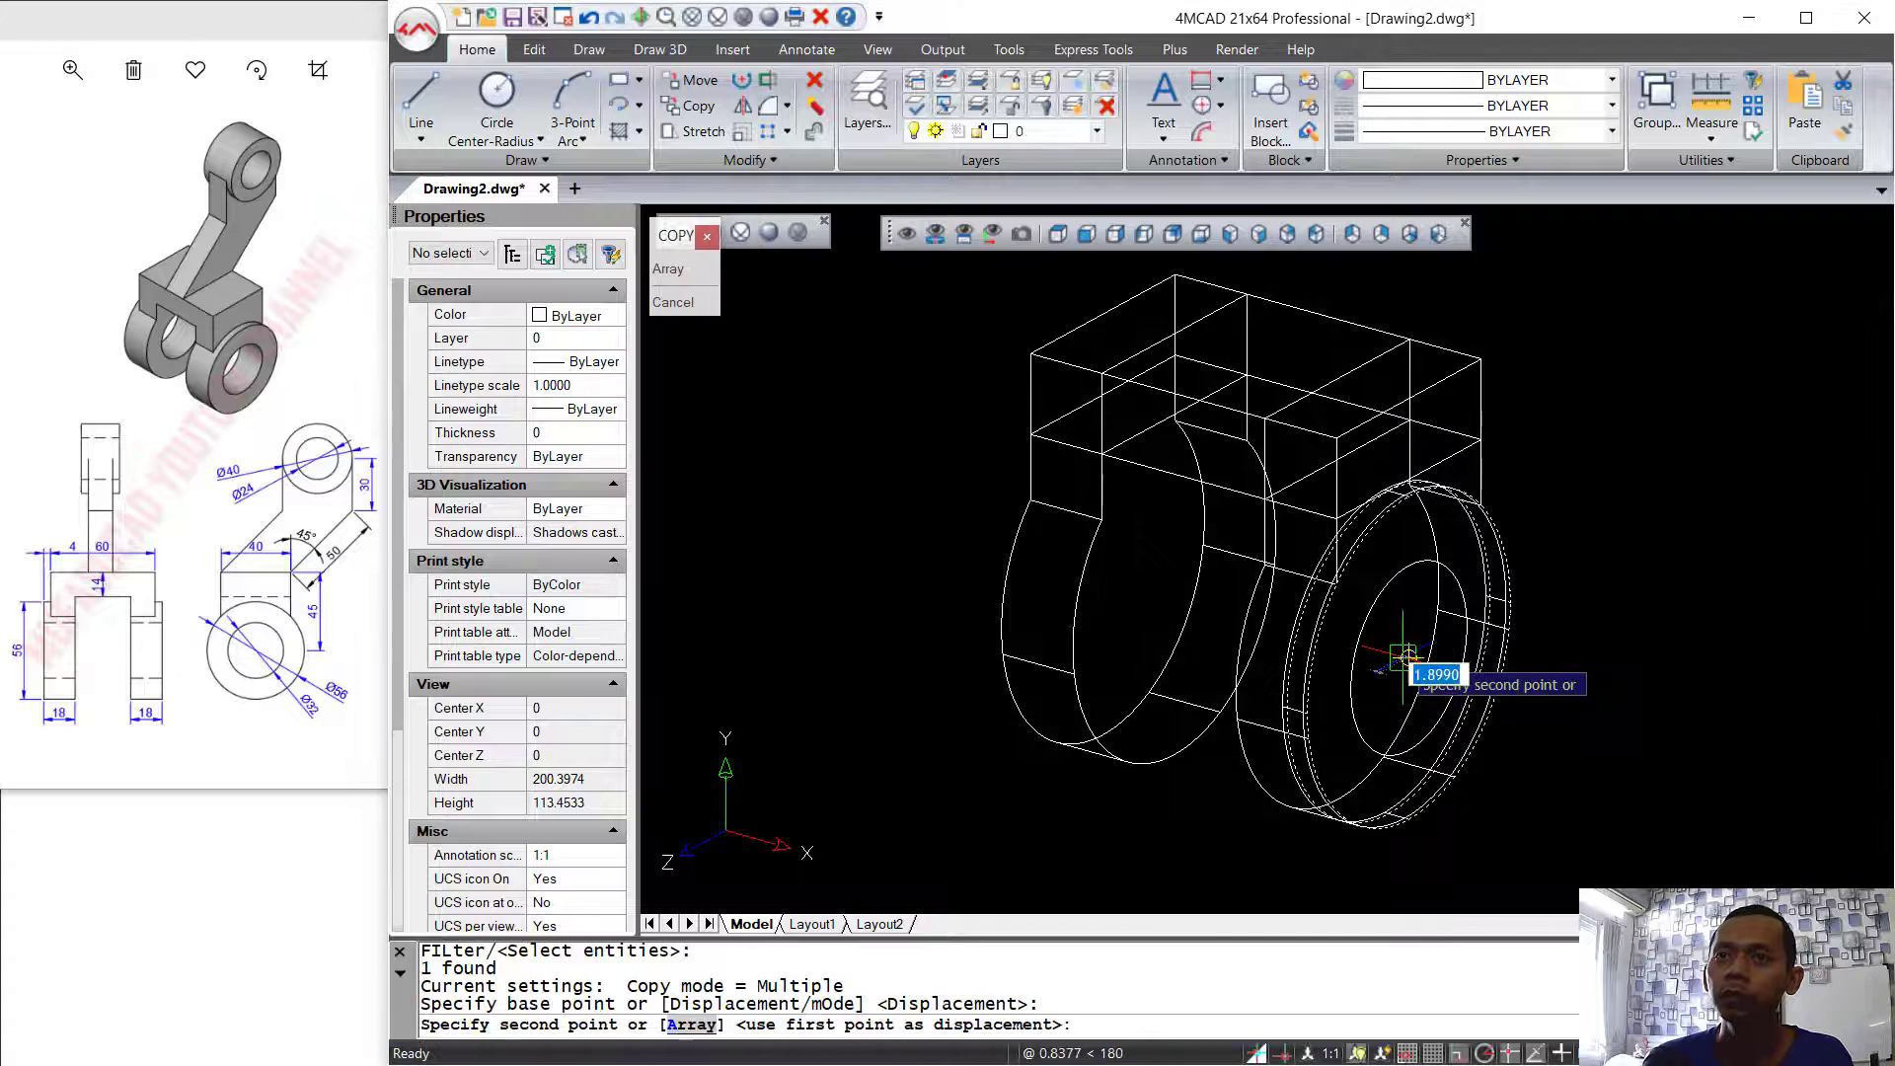
click(1098, 588)
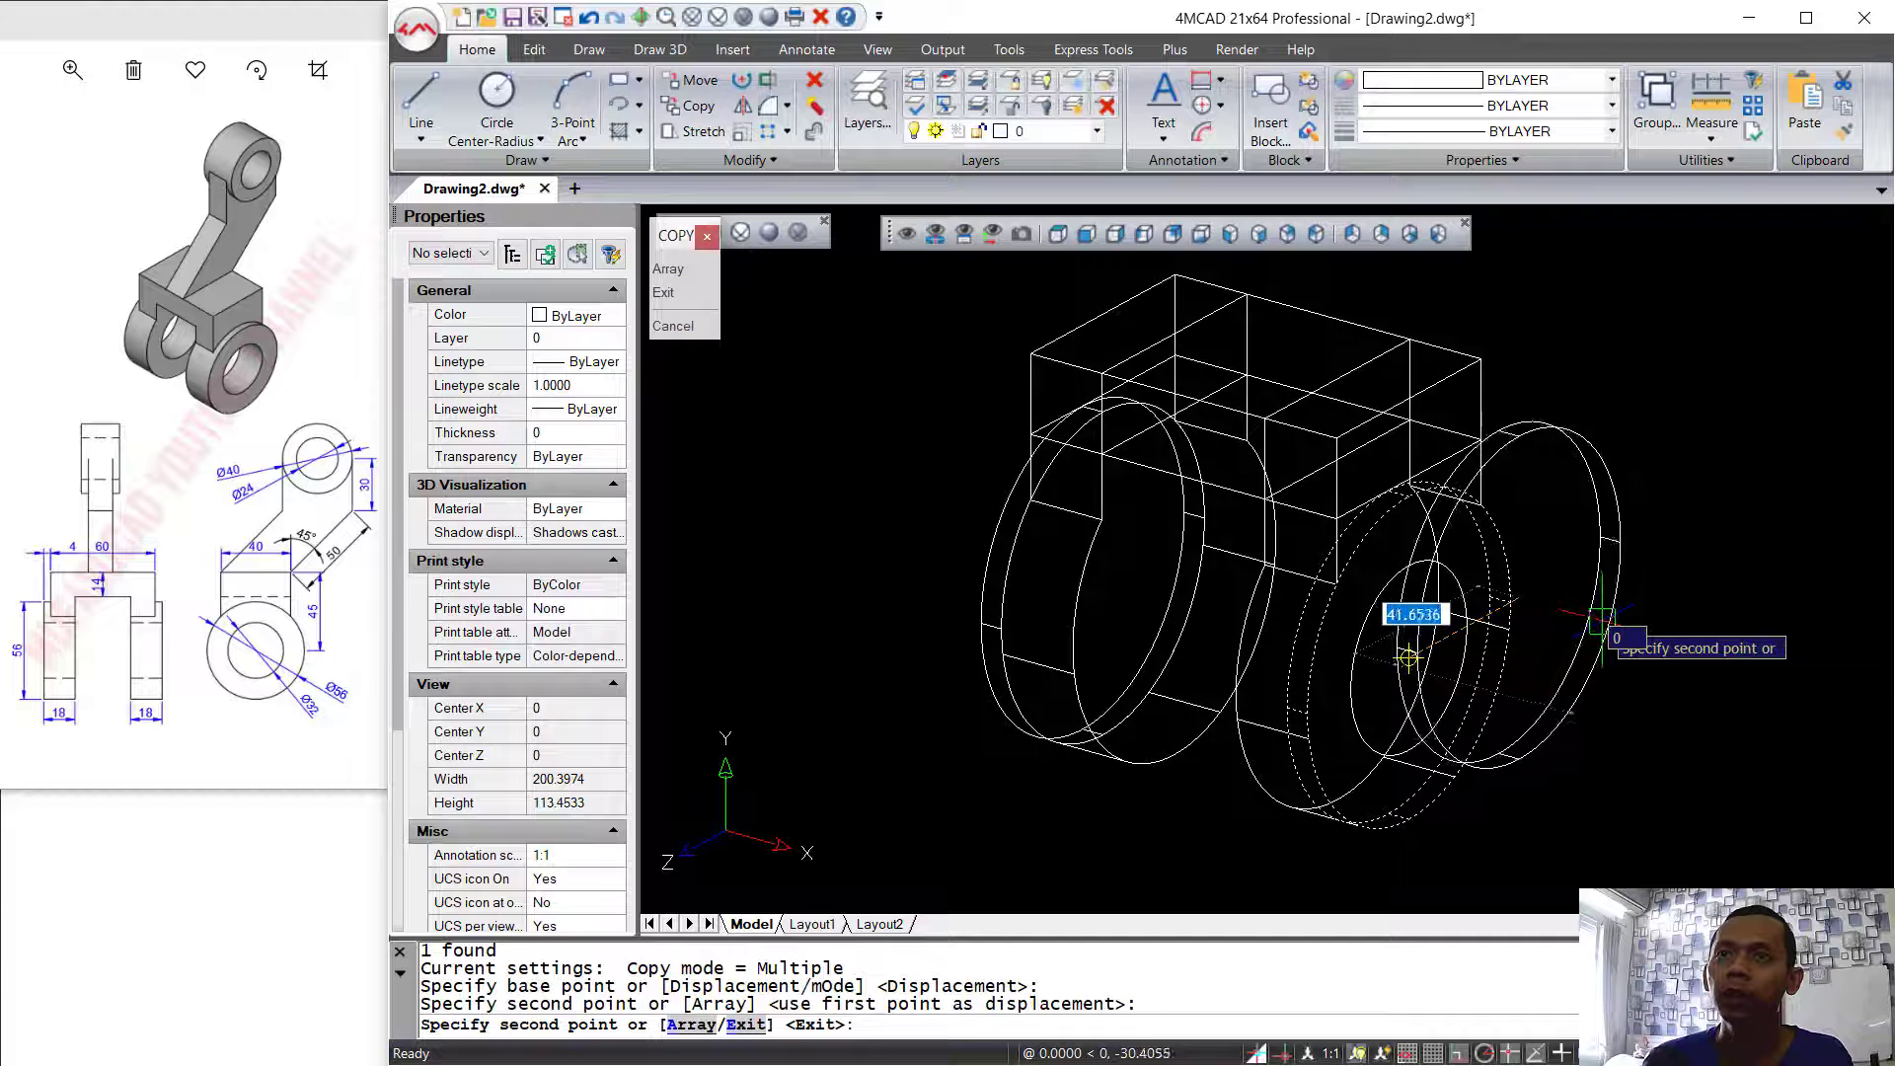
key(Return)
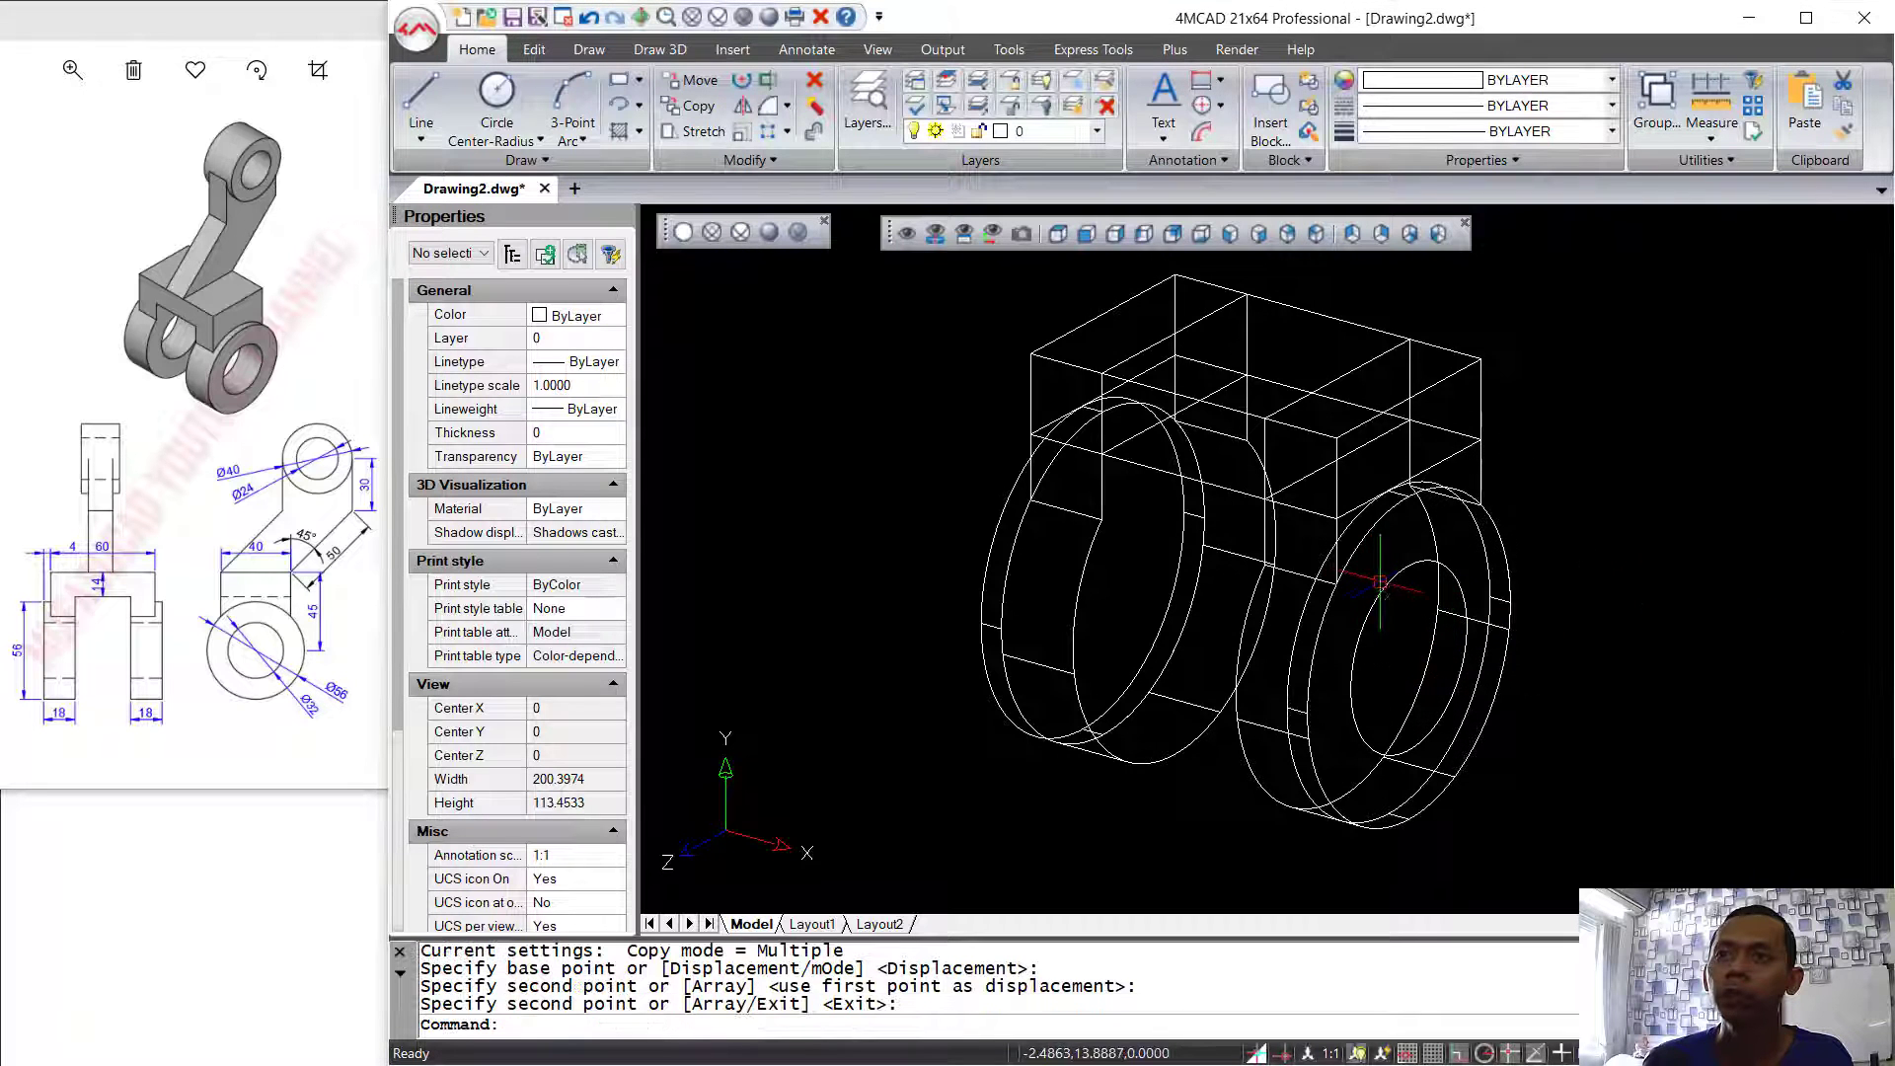
- Move the right outer cylinder 4 units
click(1388, 528)
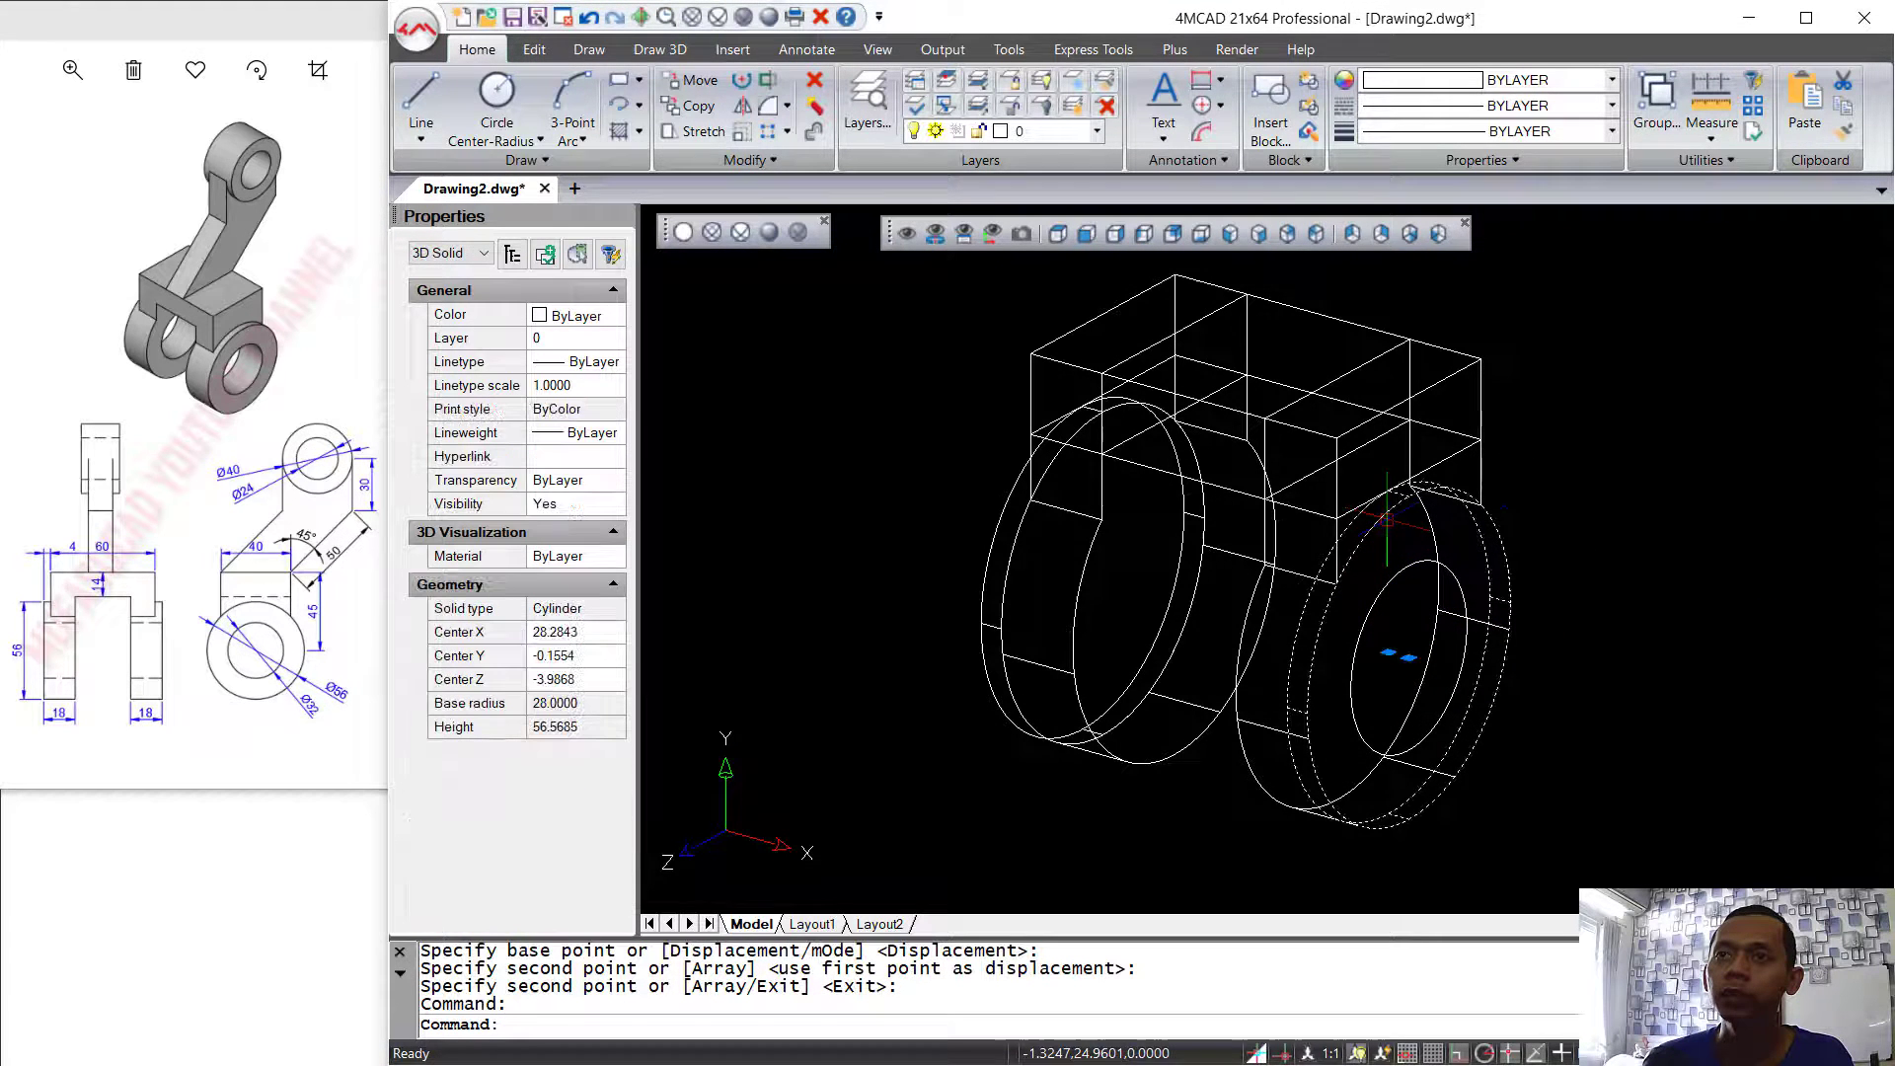
text(m)
key(Return)
click(1541, 465)
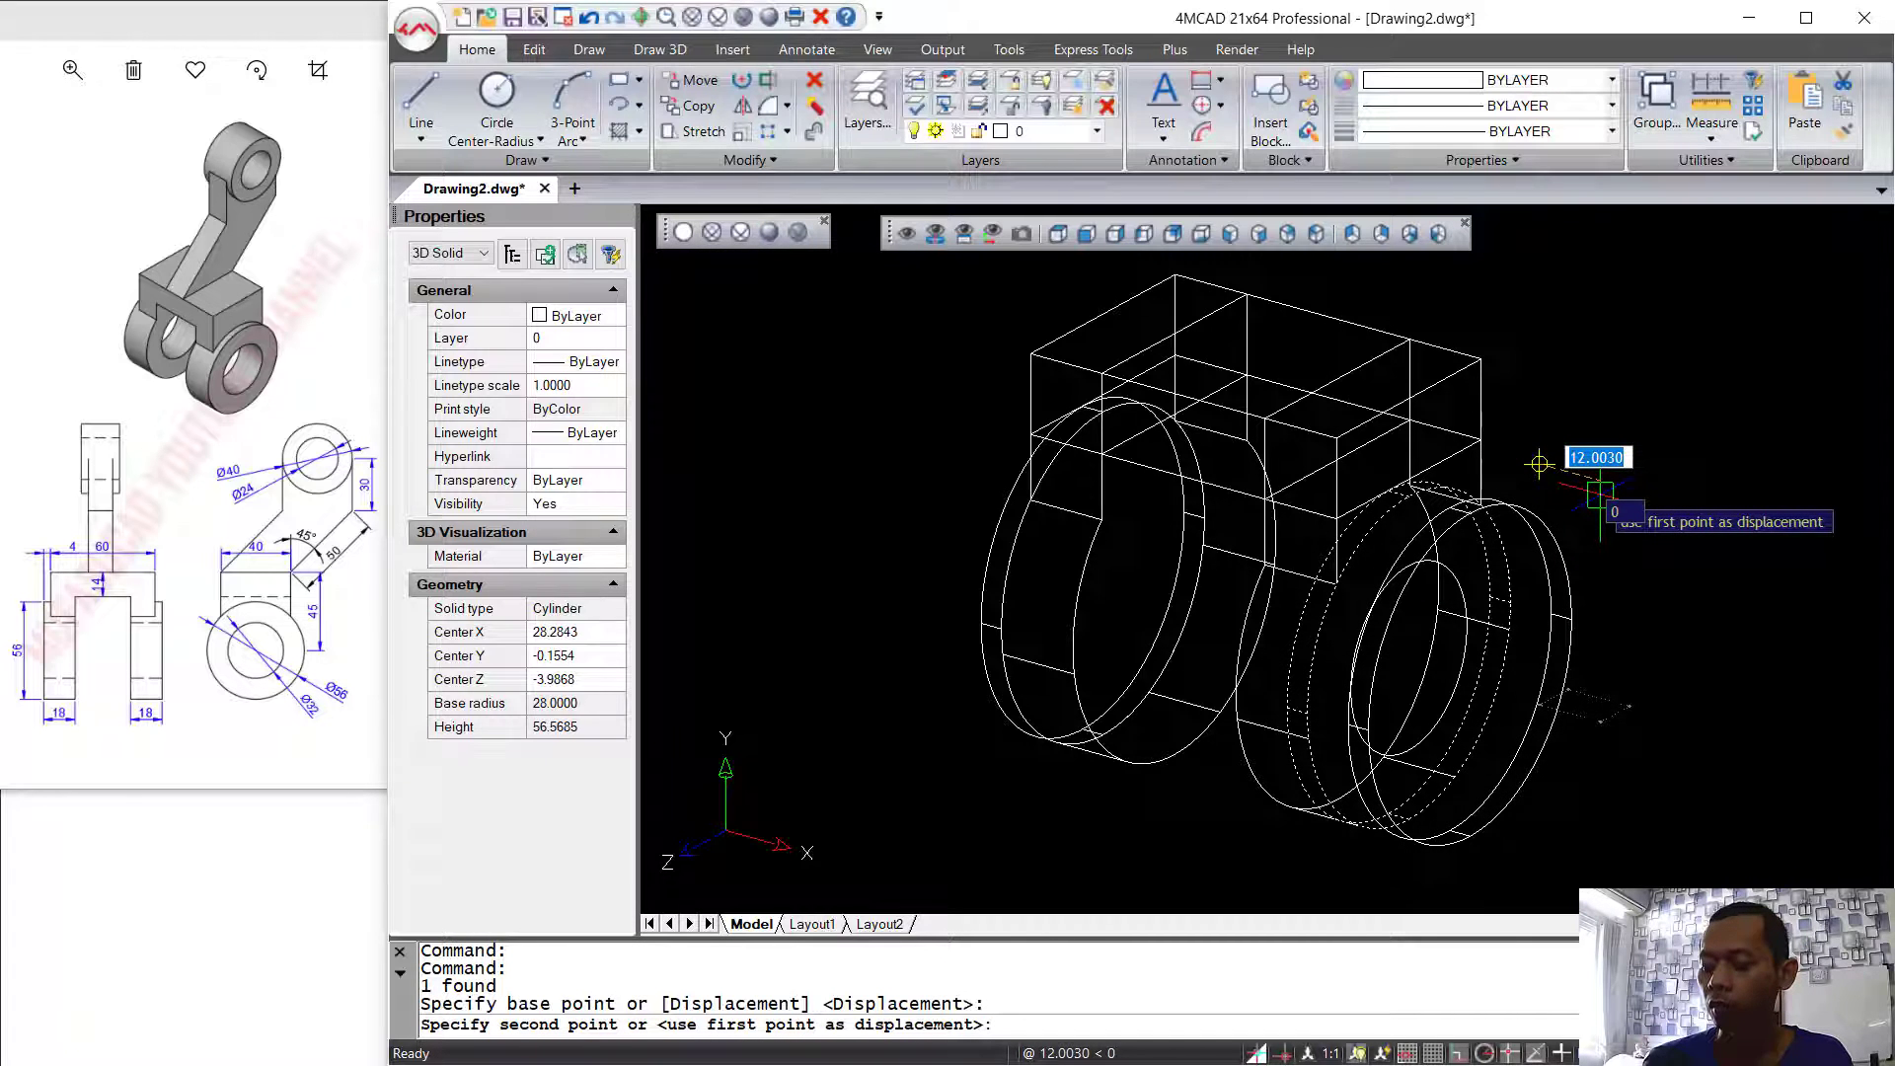
text(4)
key(Return)
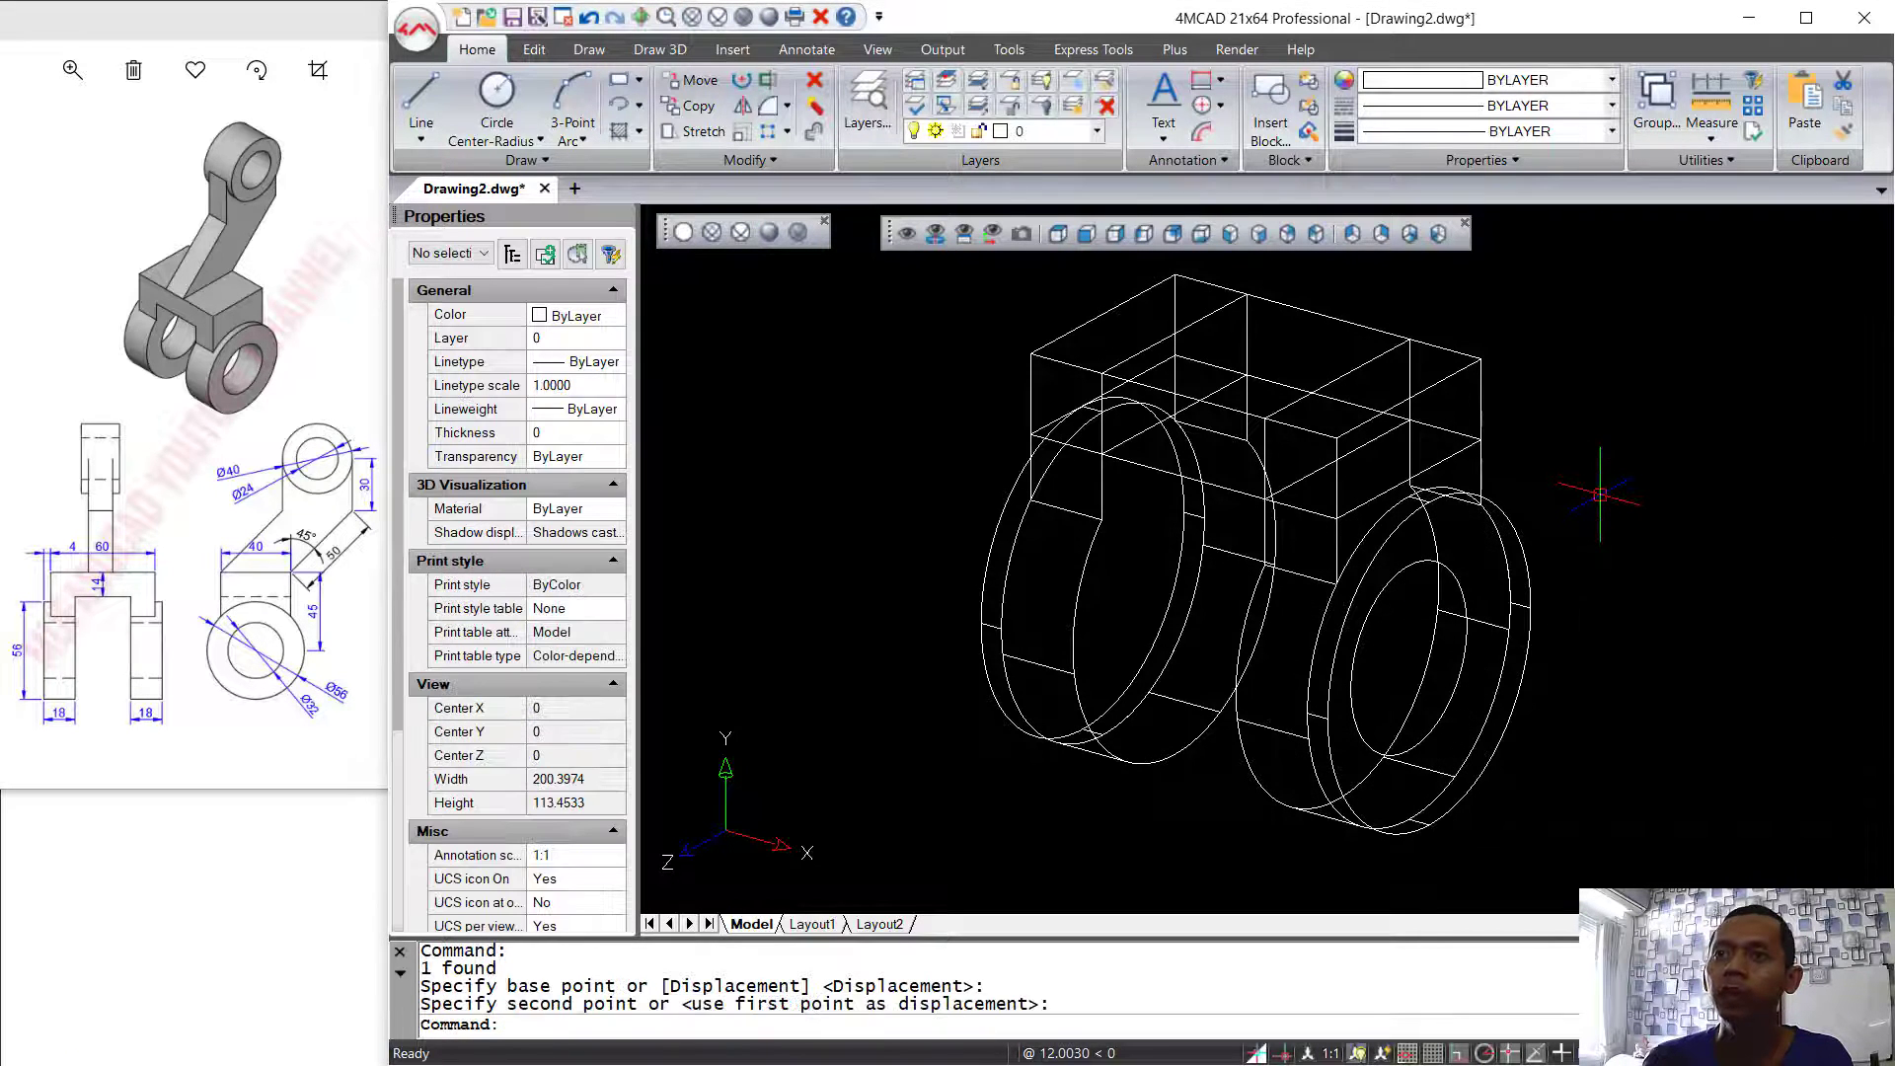
- Union the ring cylinders and the upper box into one solid using two crossing windows
scroll(1605, 501, down, 1)
middle_drag(1607, 504, 1556, 508)
text(uni)
key(Return)
click(1545, 410)
click(1408, 504)
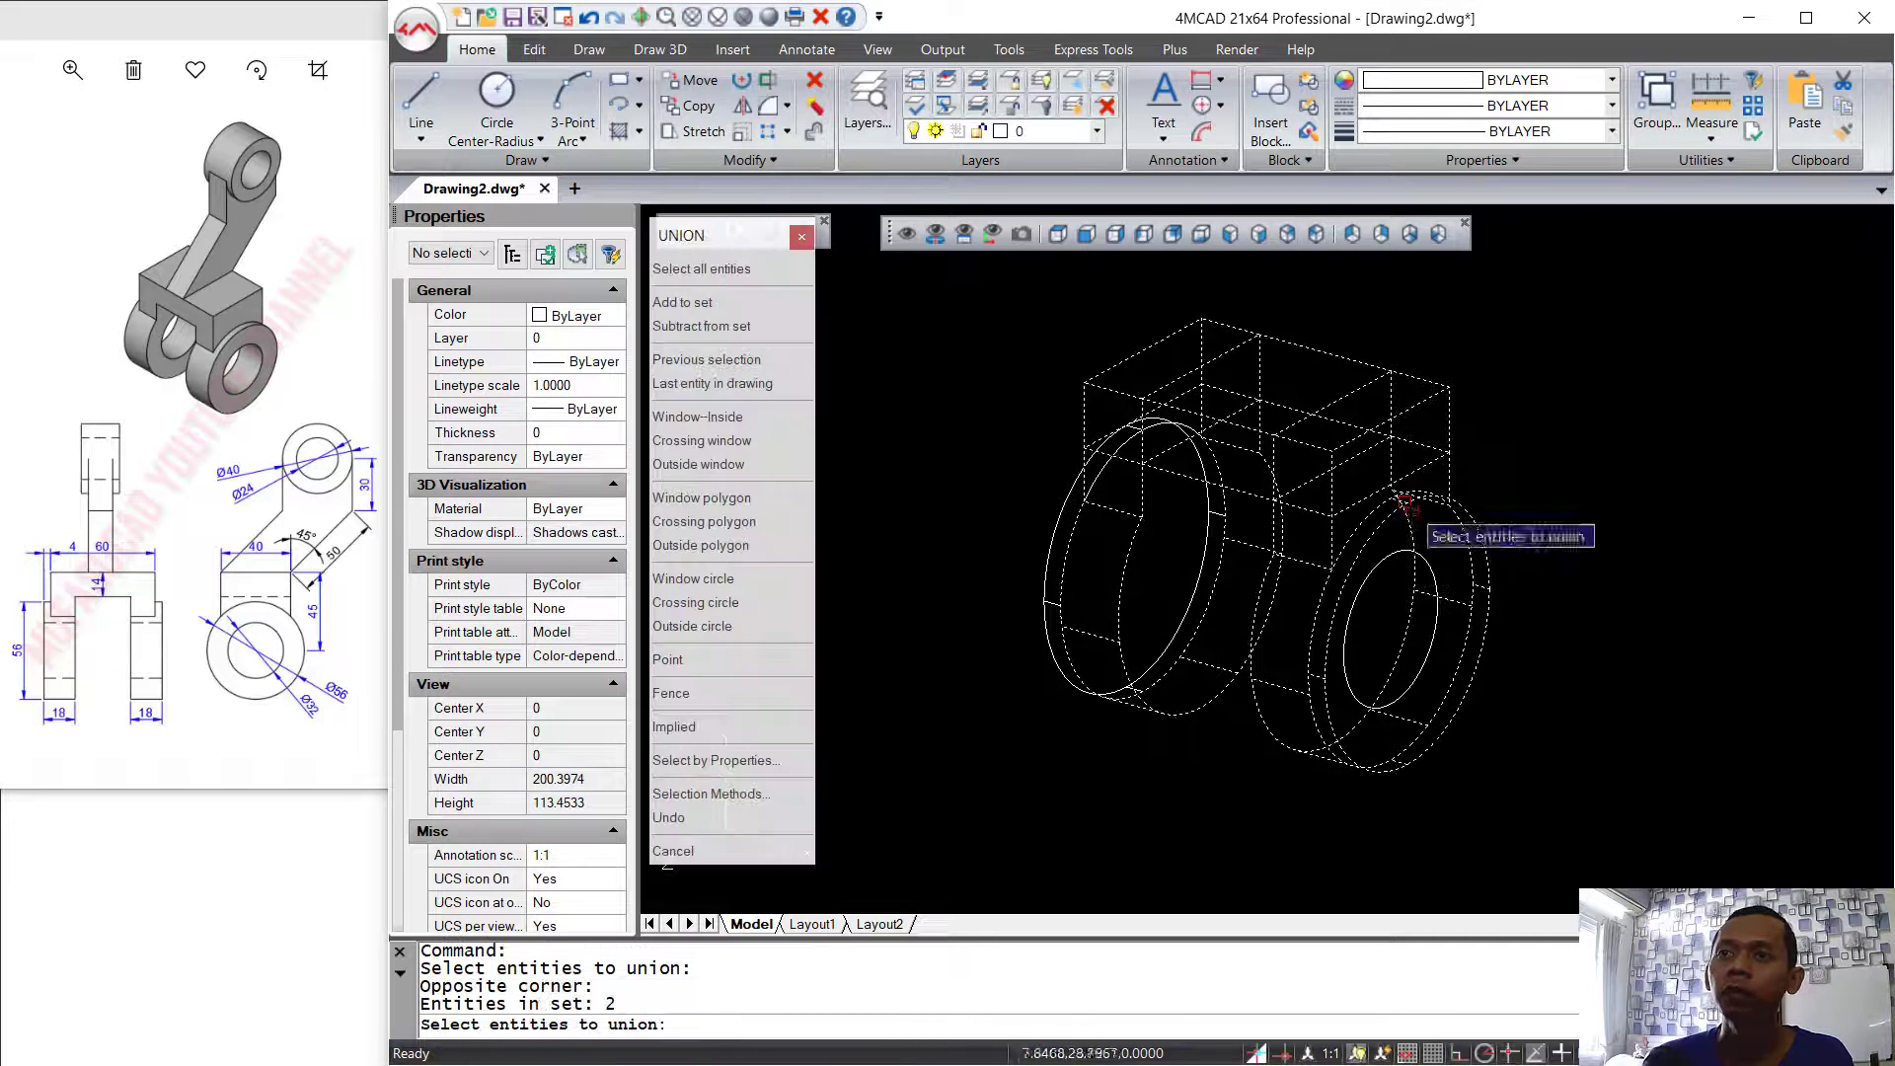
click(1293, 296)
click(1115, 432)
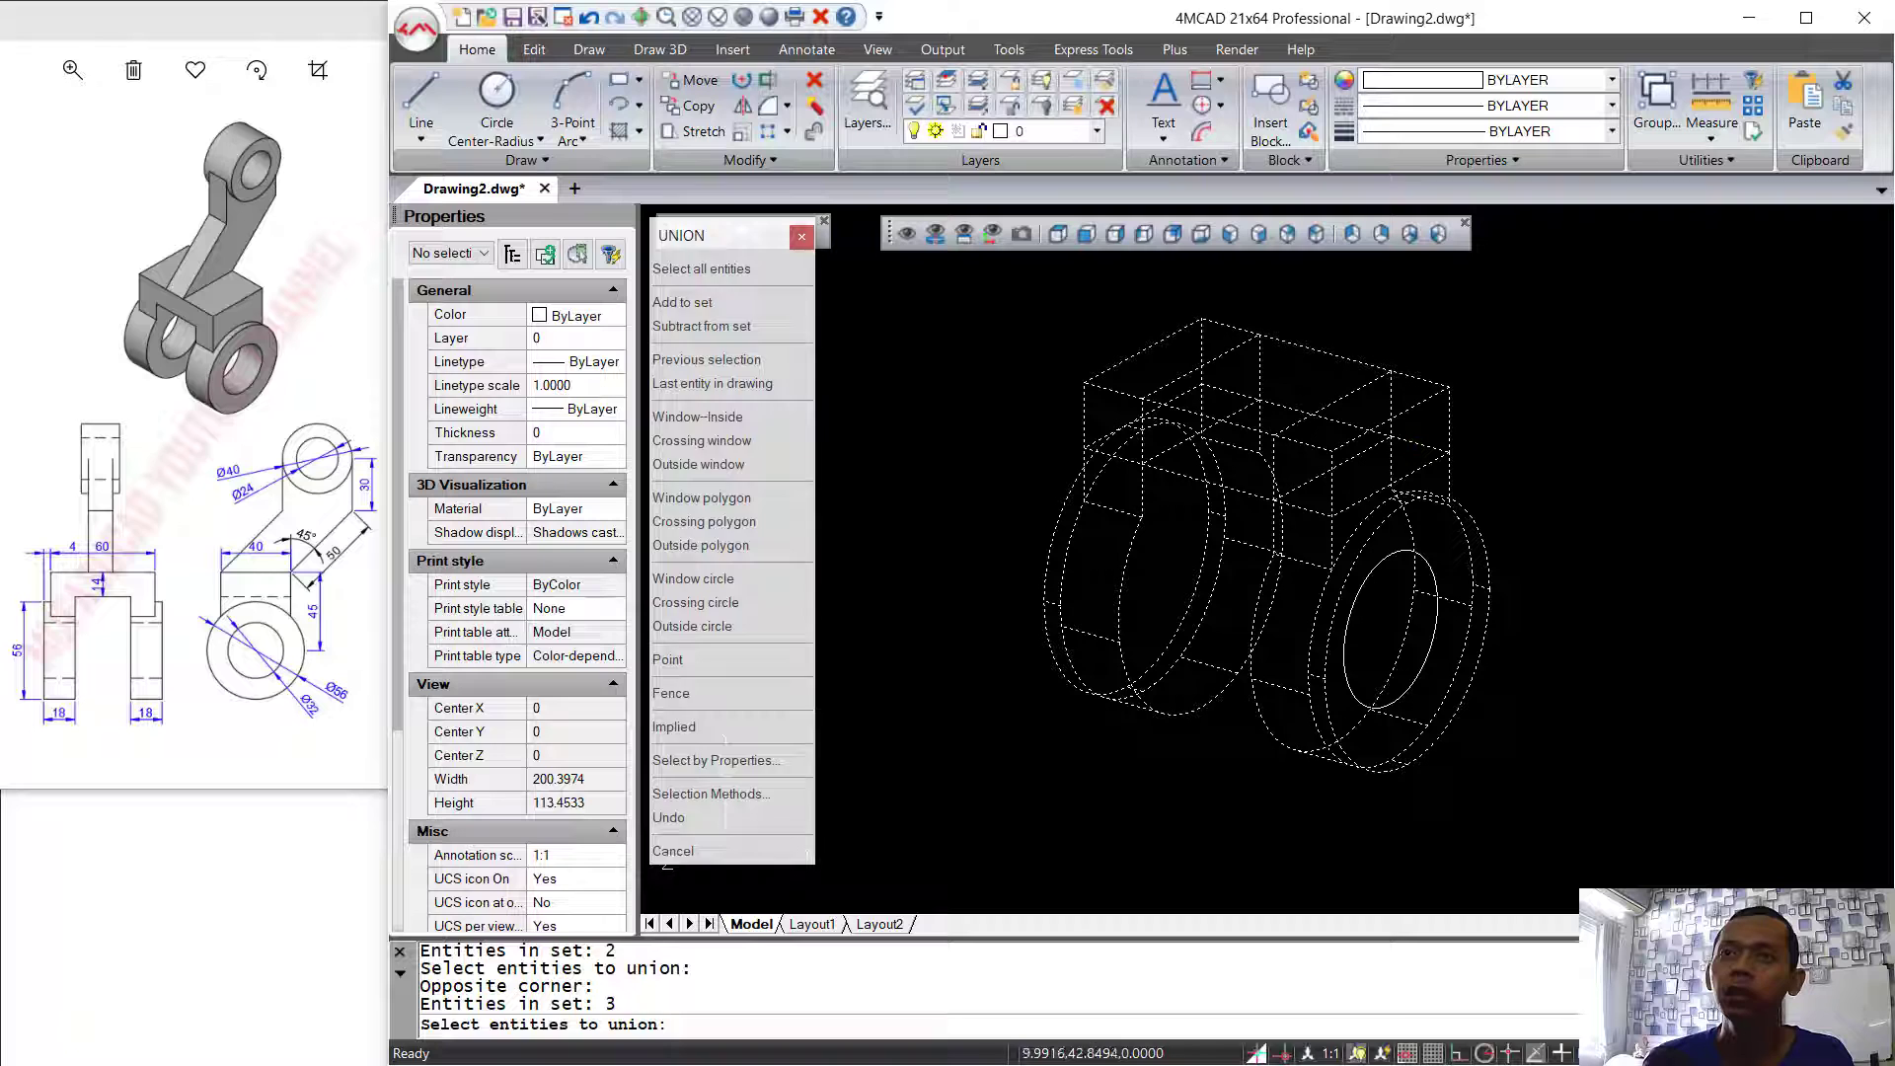
key(Return)
text(m)
key(Return)
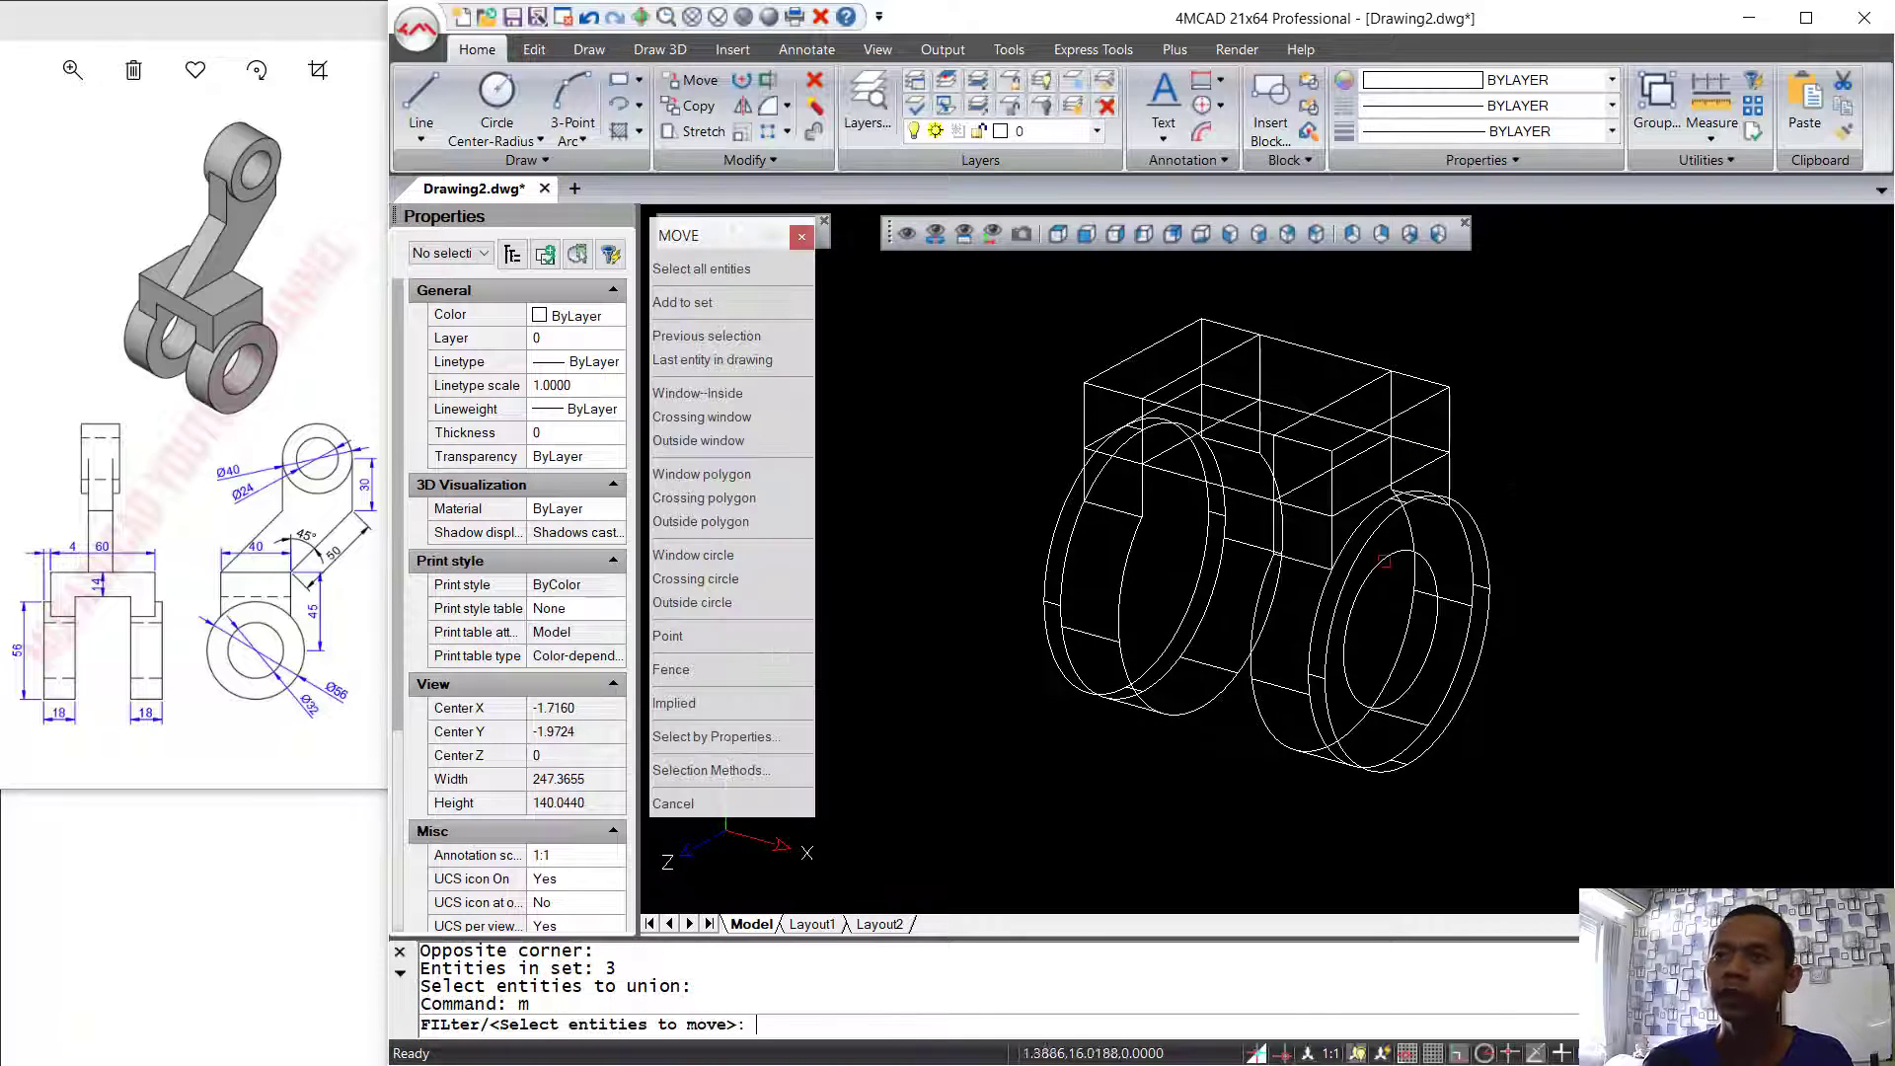
- Move the right ring's inner cylinder to its new position
click(1401, 572)
key(Return)
click(1509, 486)
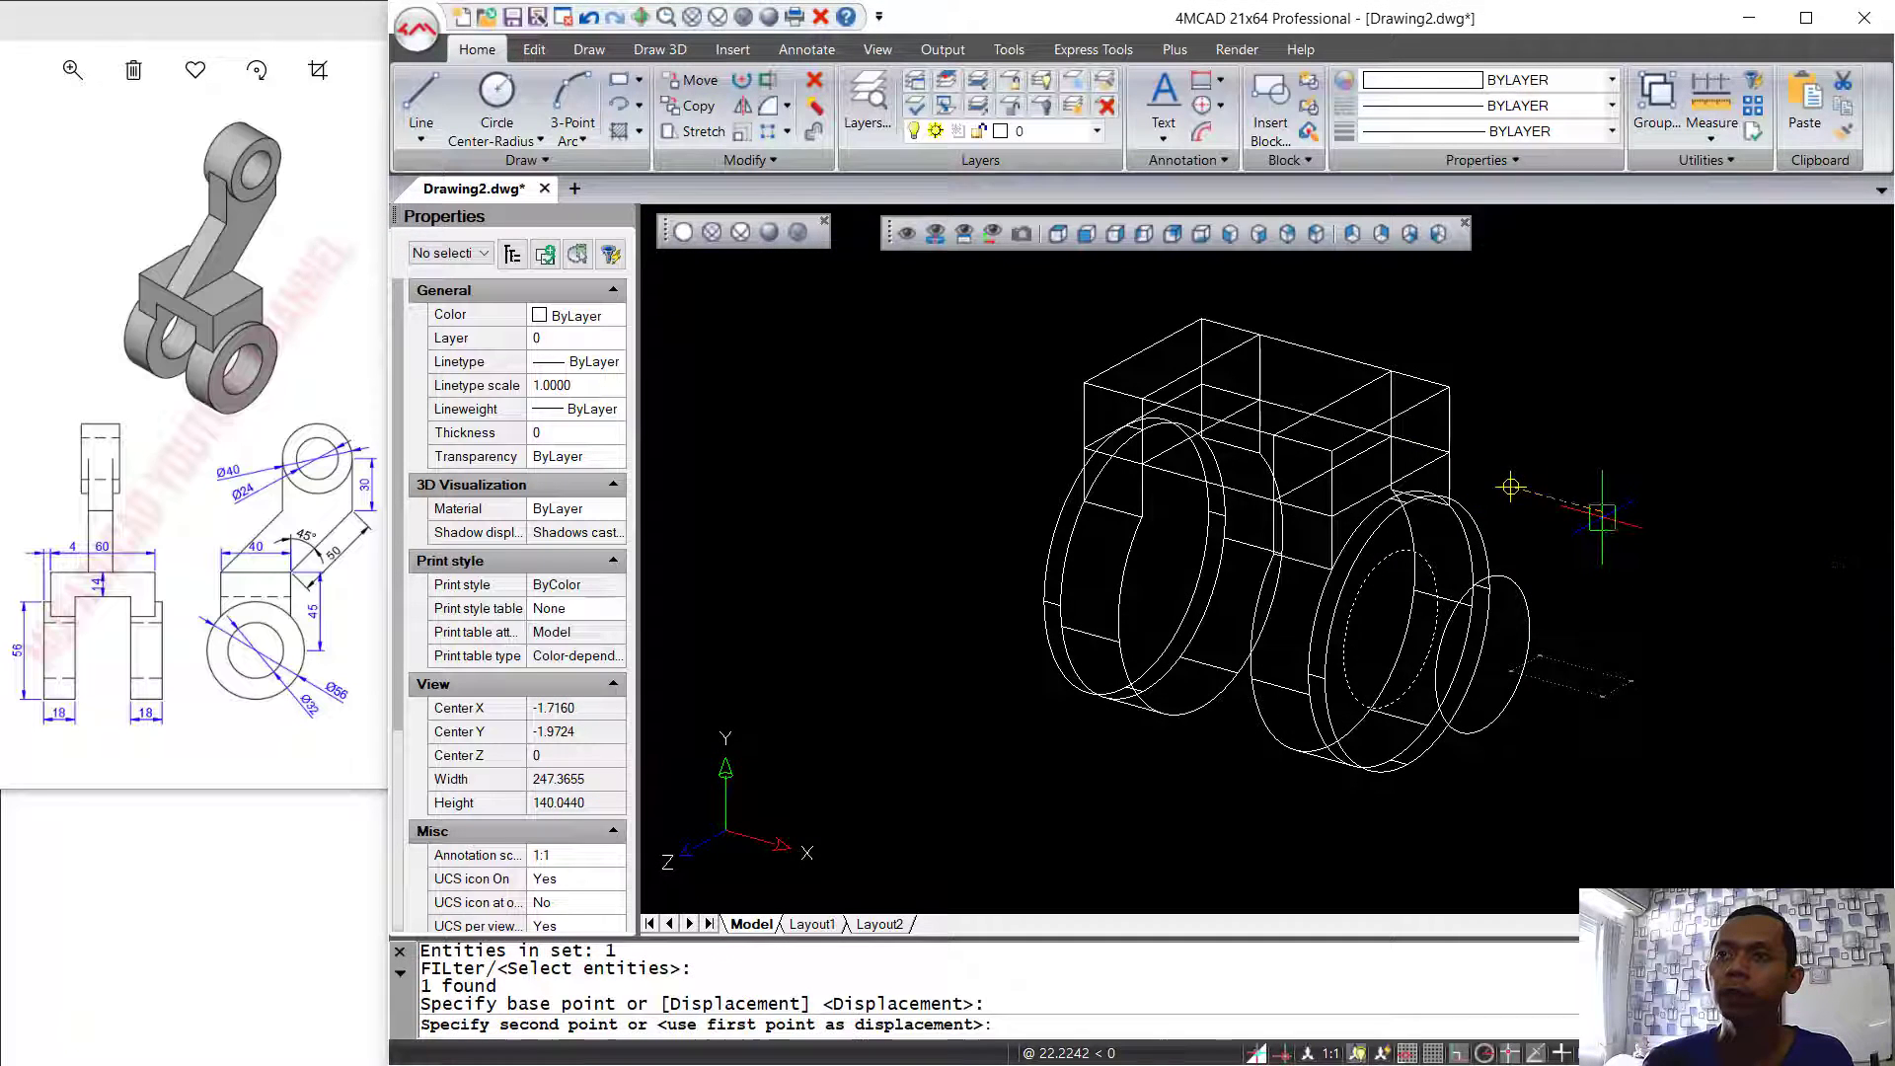
click(1600, 517)
- Inspect the model in Realistic shading, then return to wireframe facing the front
click(770, 233)
shift+middle_drag(1372, 592, 1514, 517)
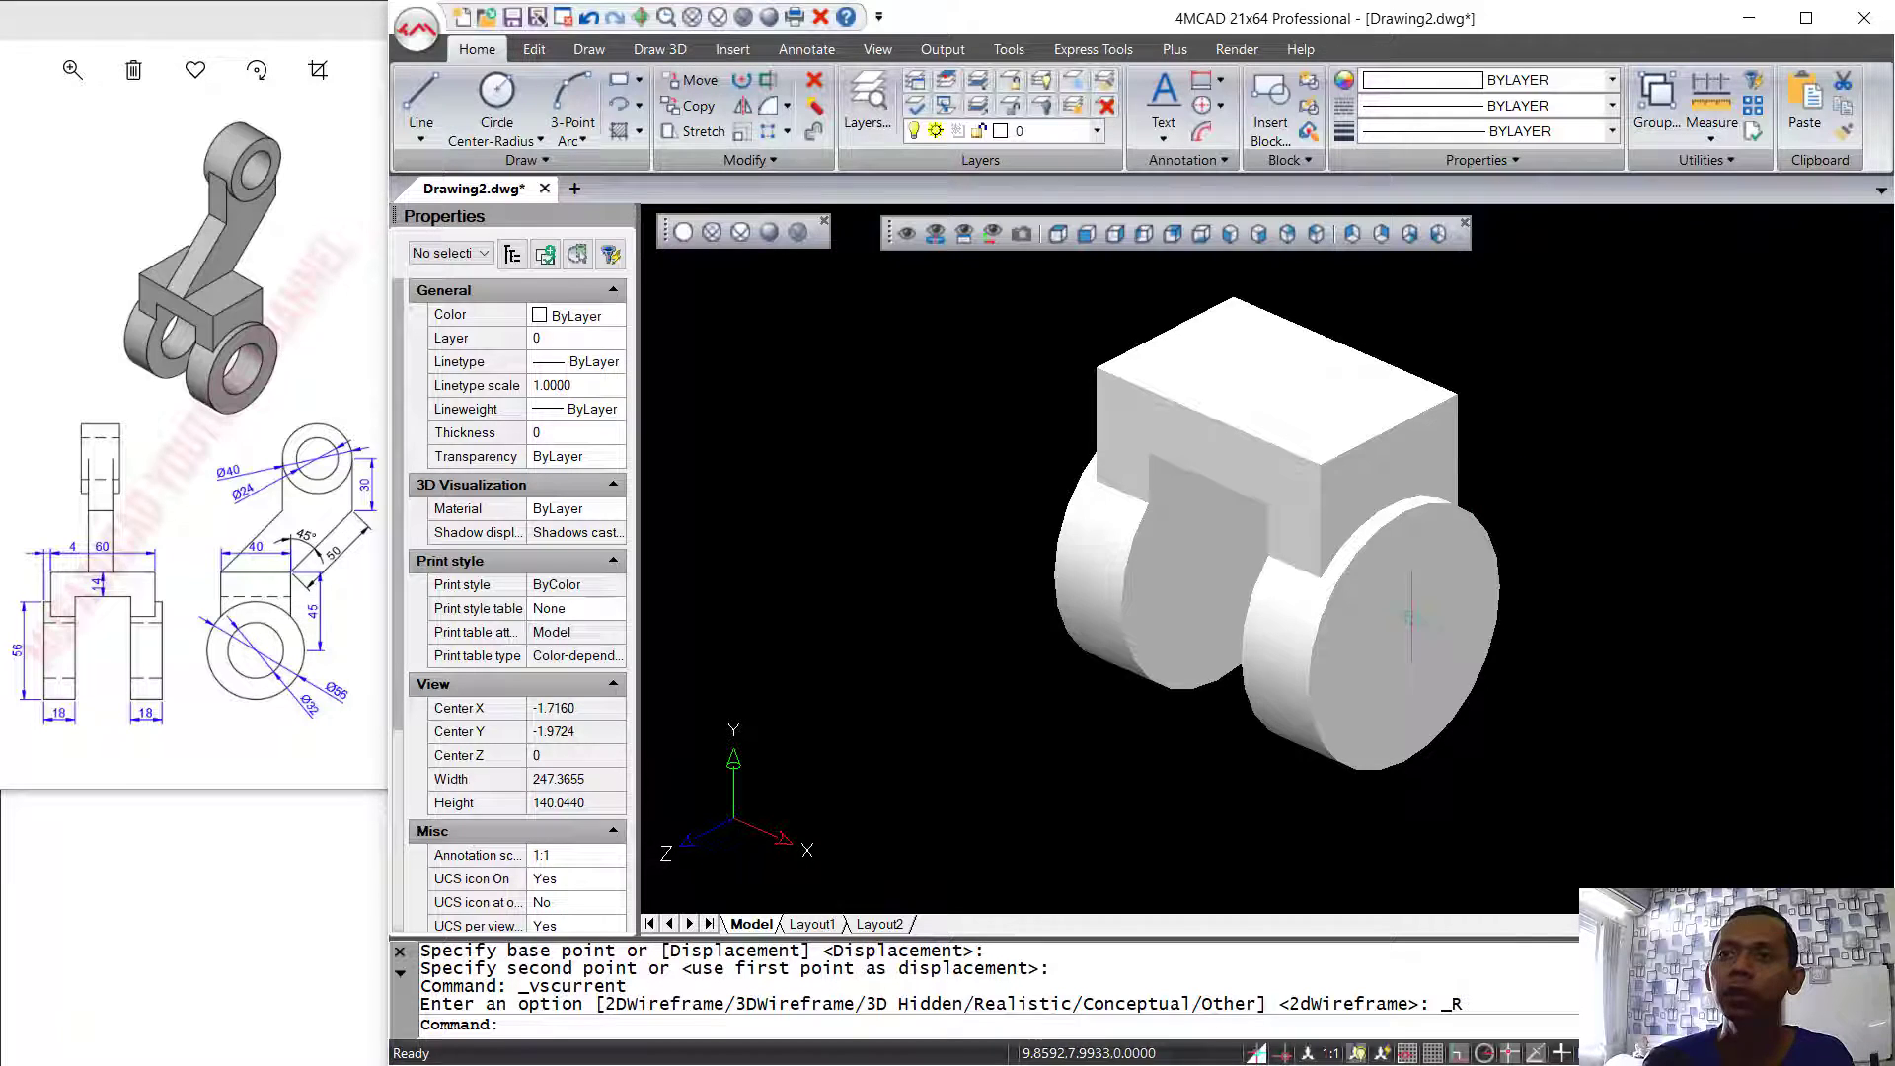
click(682, 233)
shift+middle_drag(1382, 592, 1683, 613)
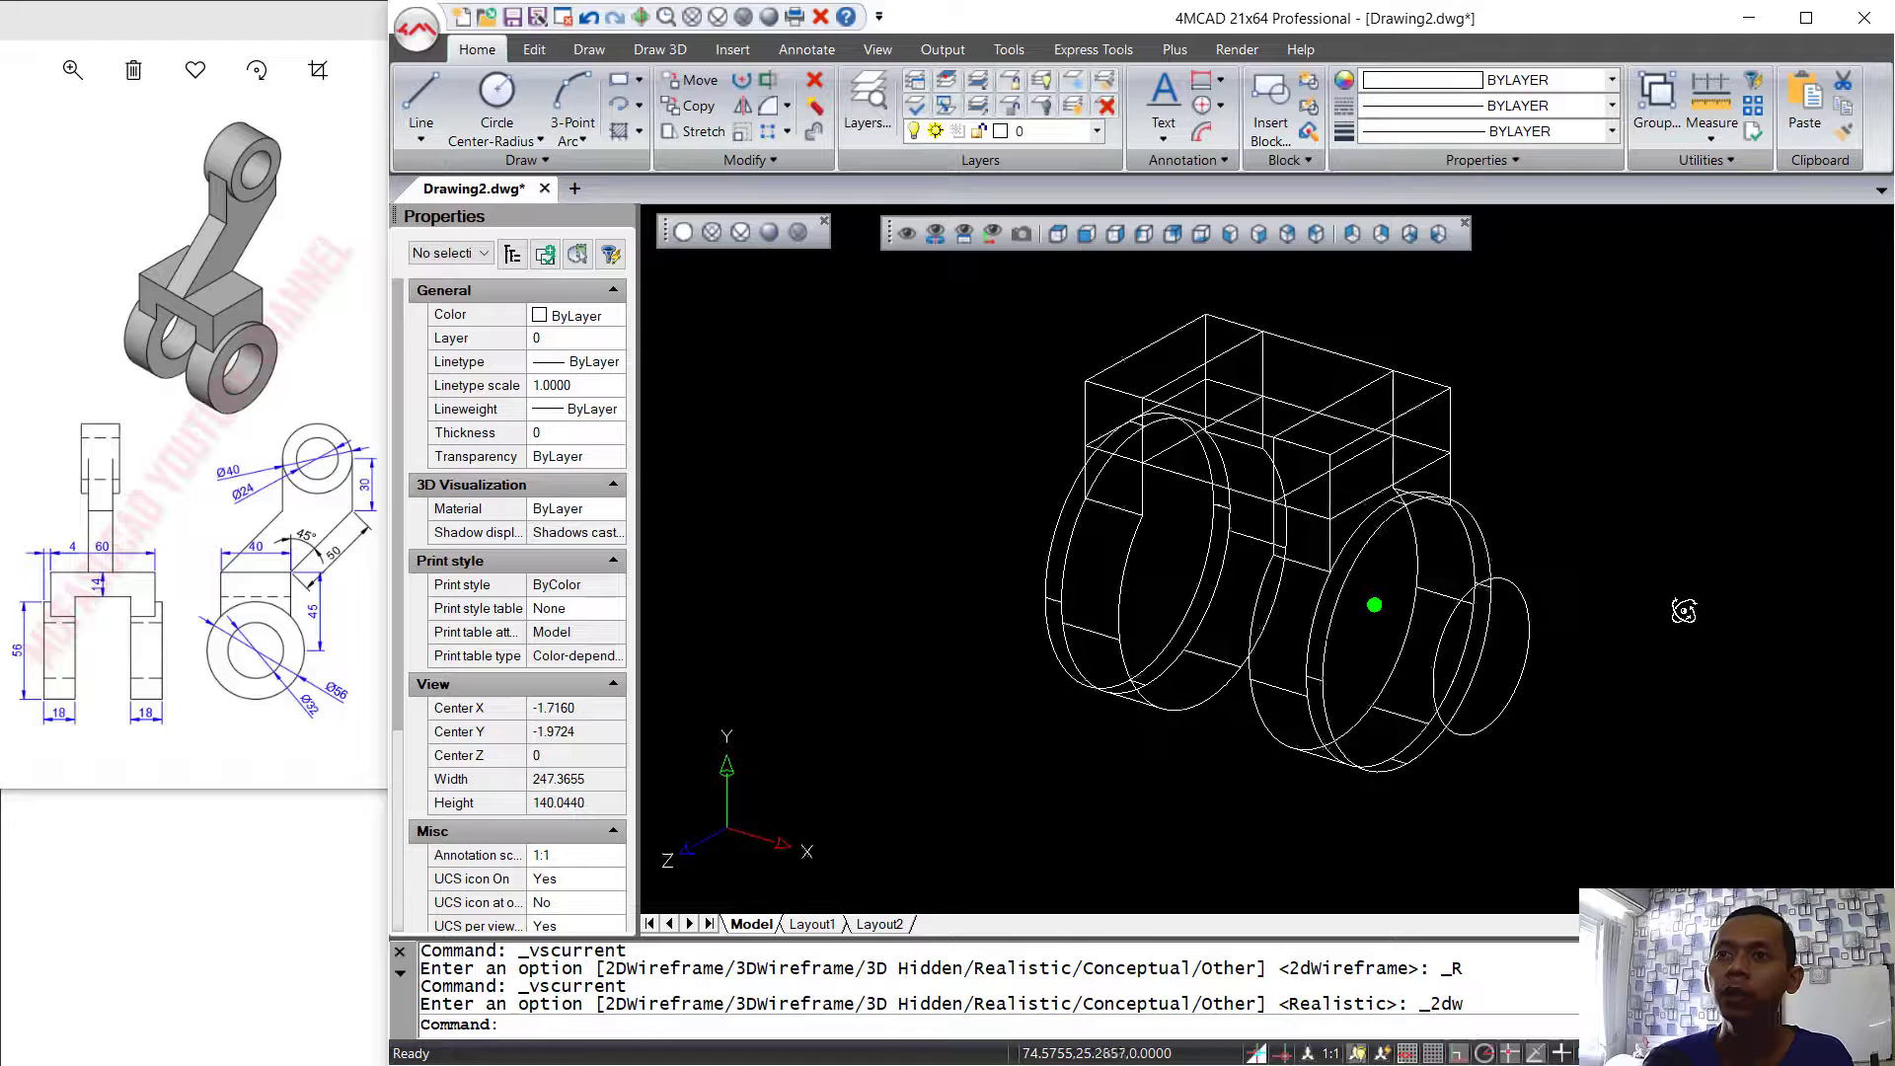
- Extrude the right-hand circle 20 units into a long pin cylinder
text(ex)
key(Return)
click(1527, 657)
key(Return)
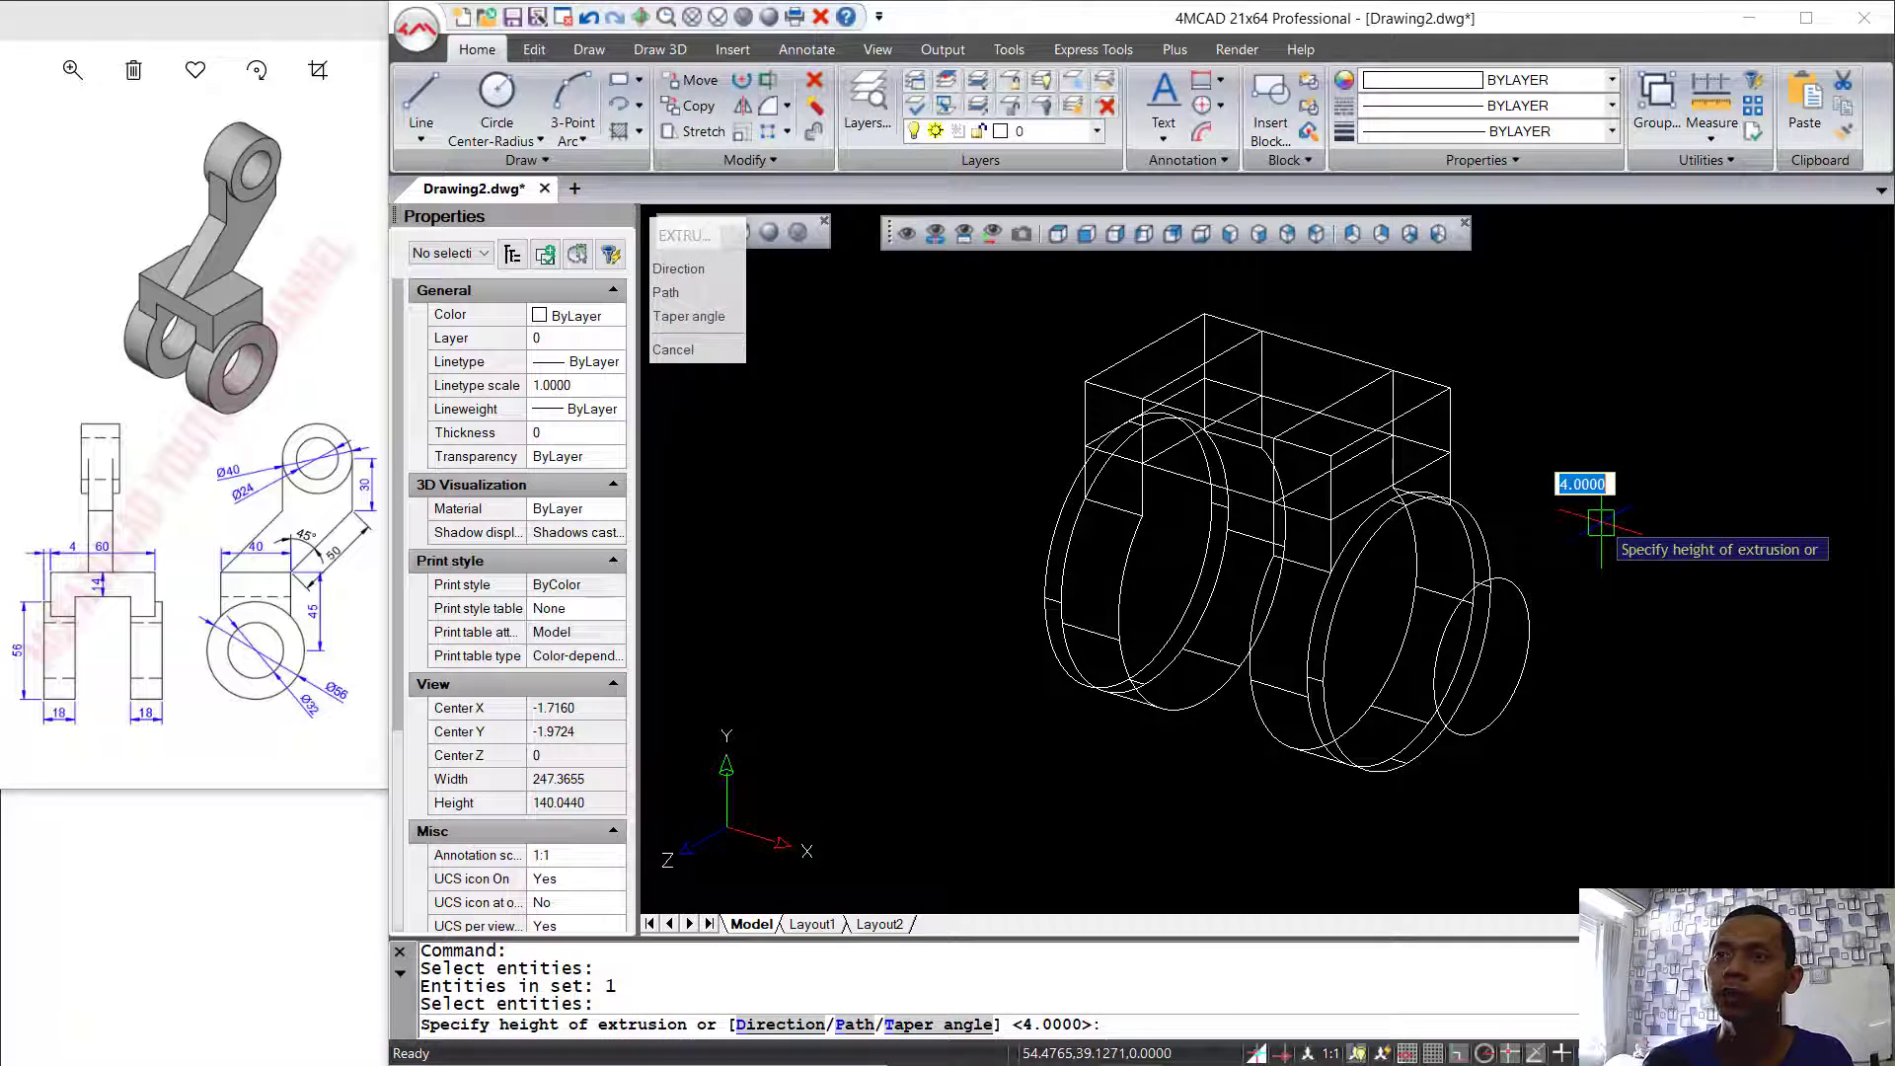
text(200)
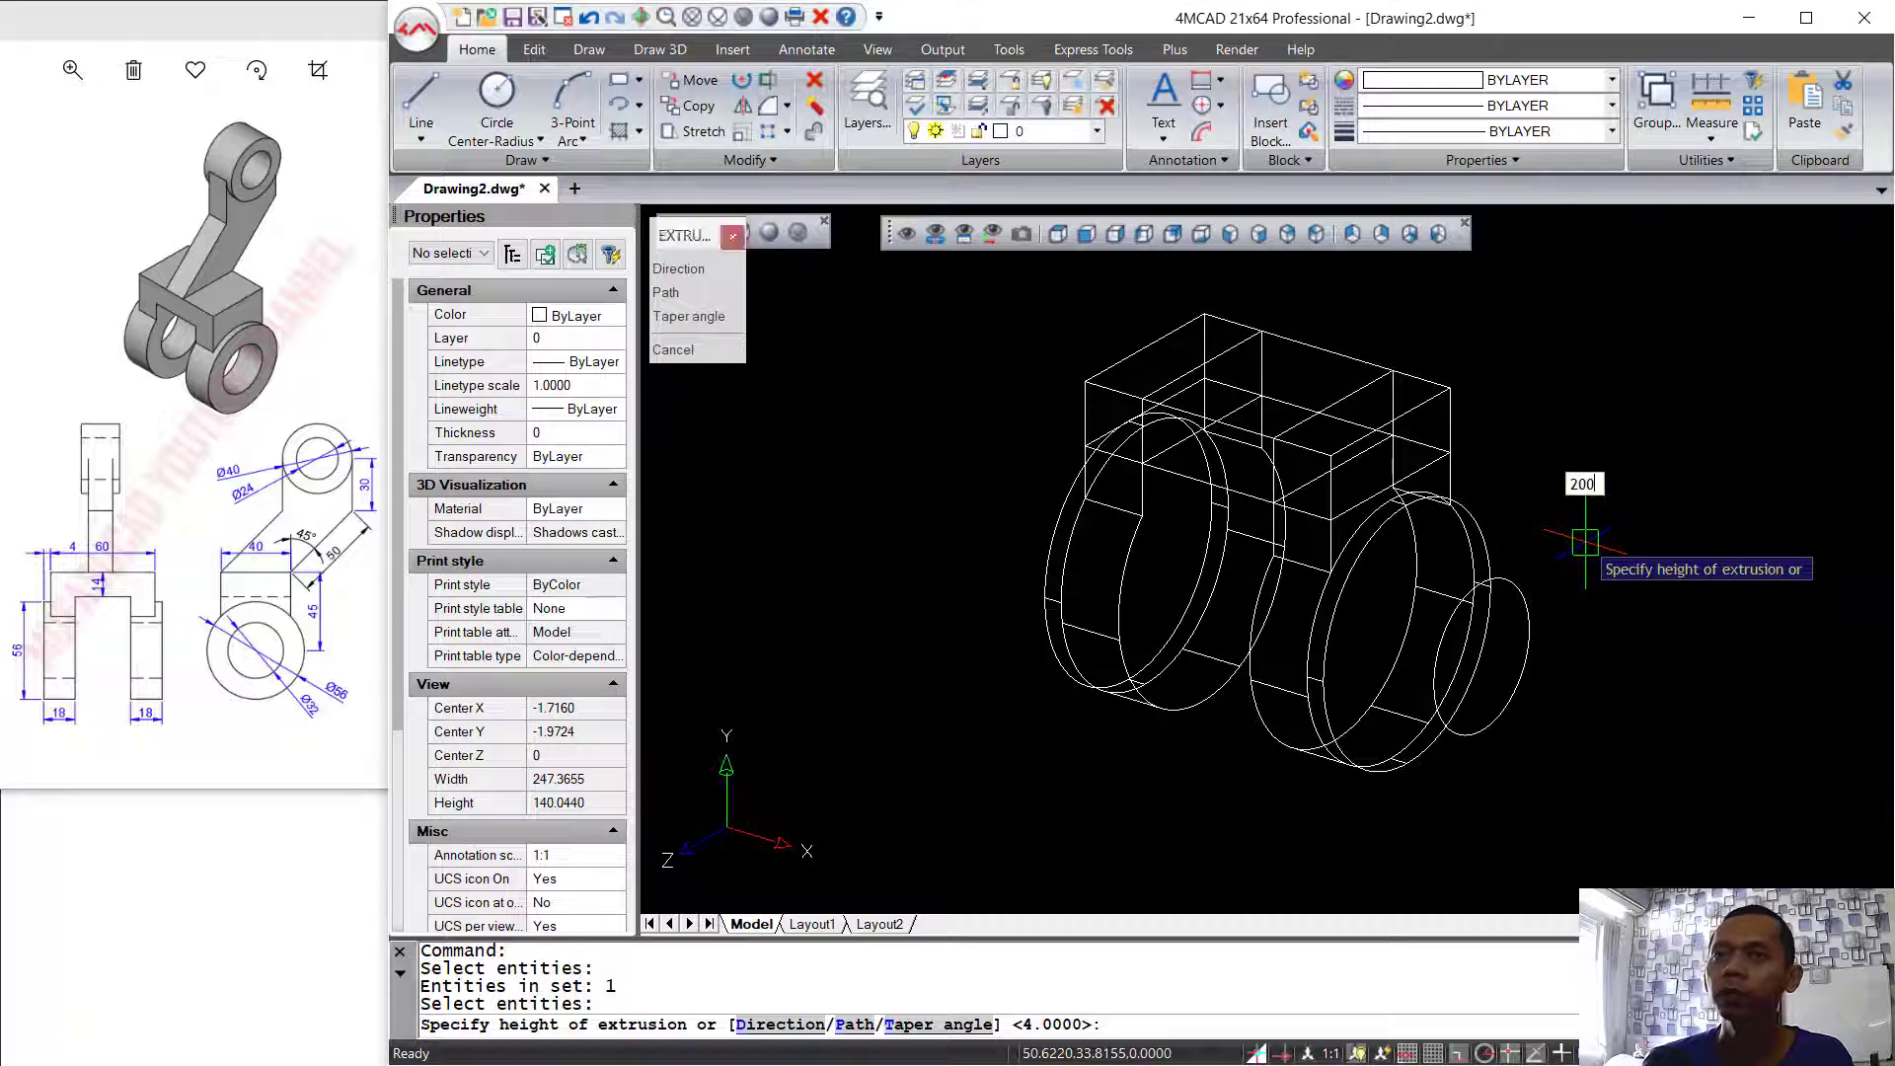
key(Return)
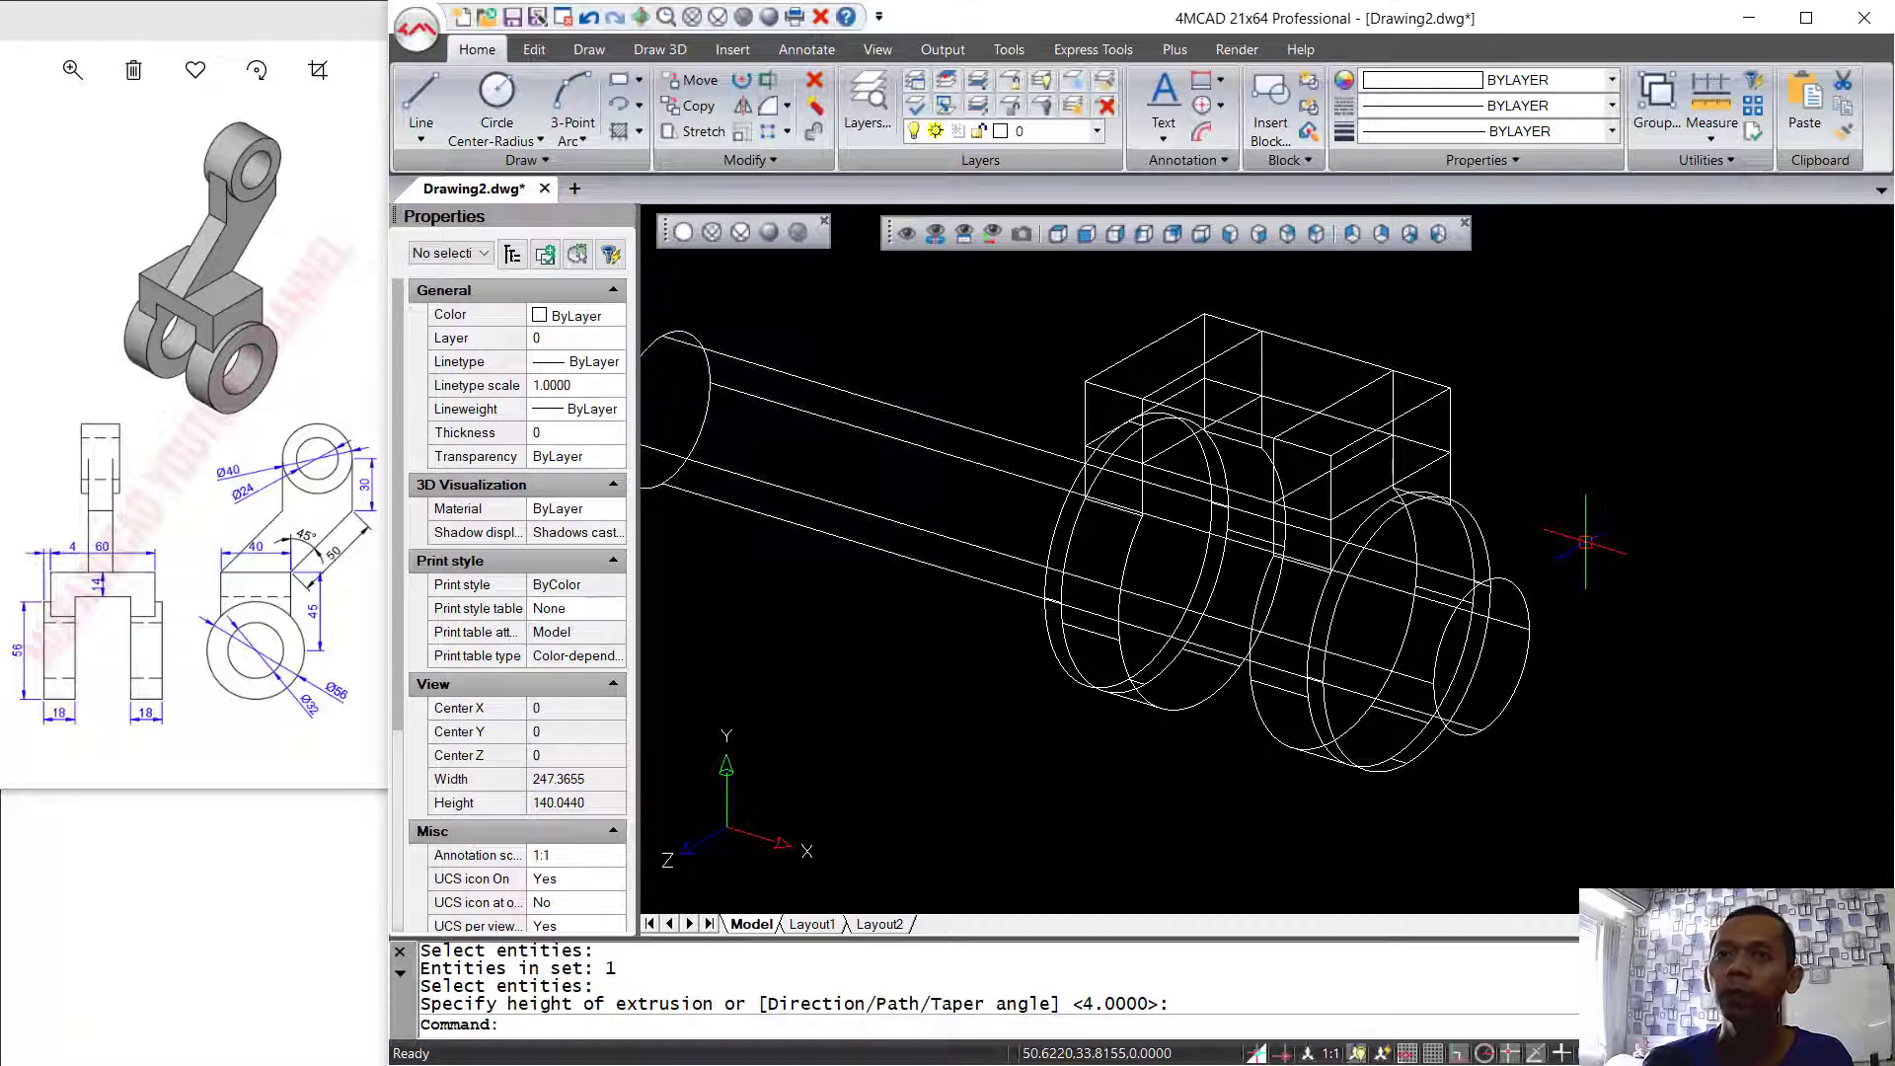
- Subtract the pin cylinder from the block to bore holes through both rings
click(777, 244)
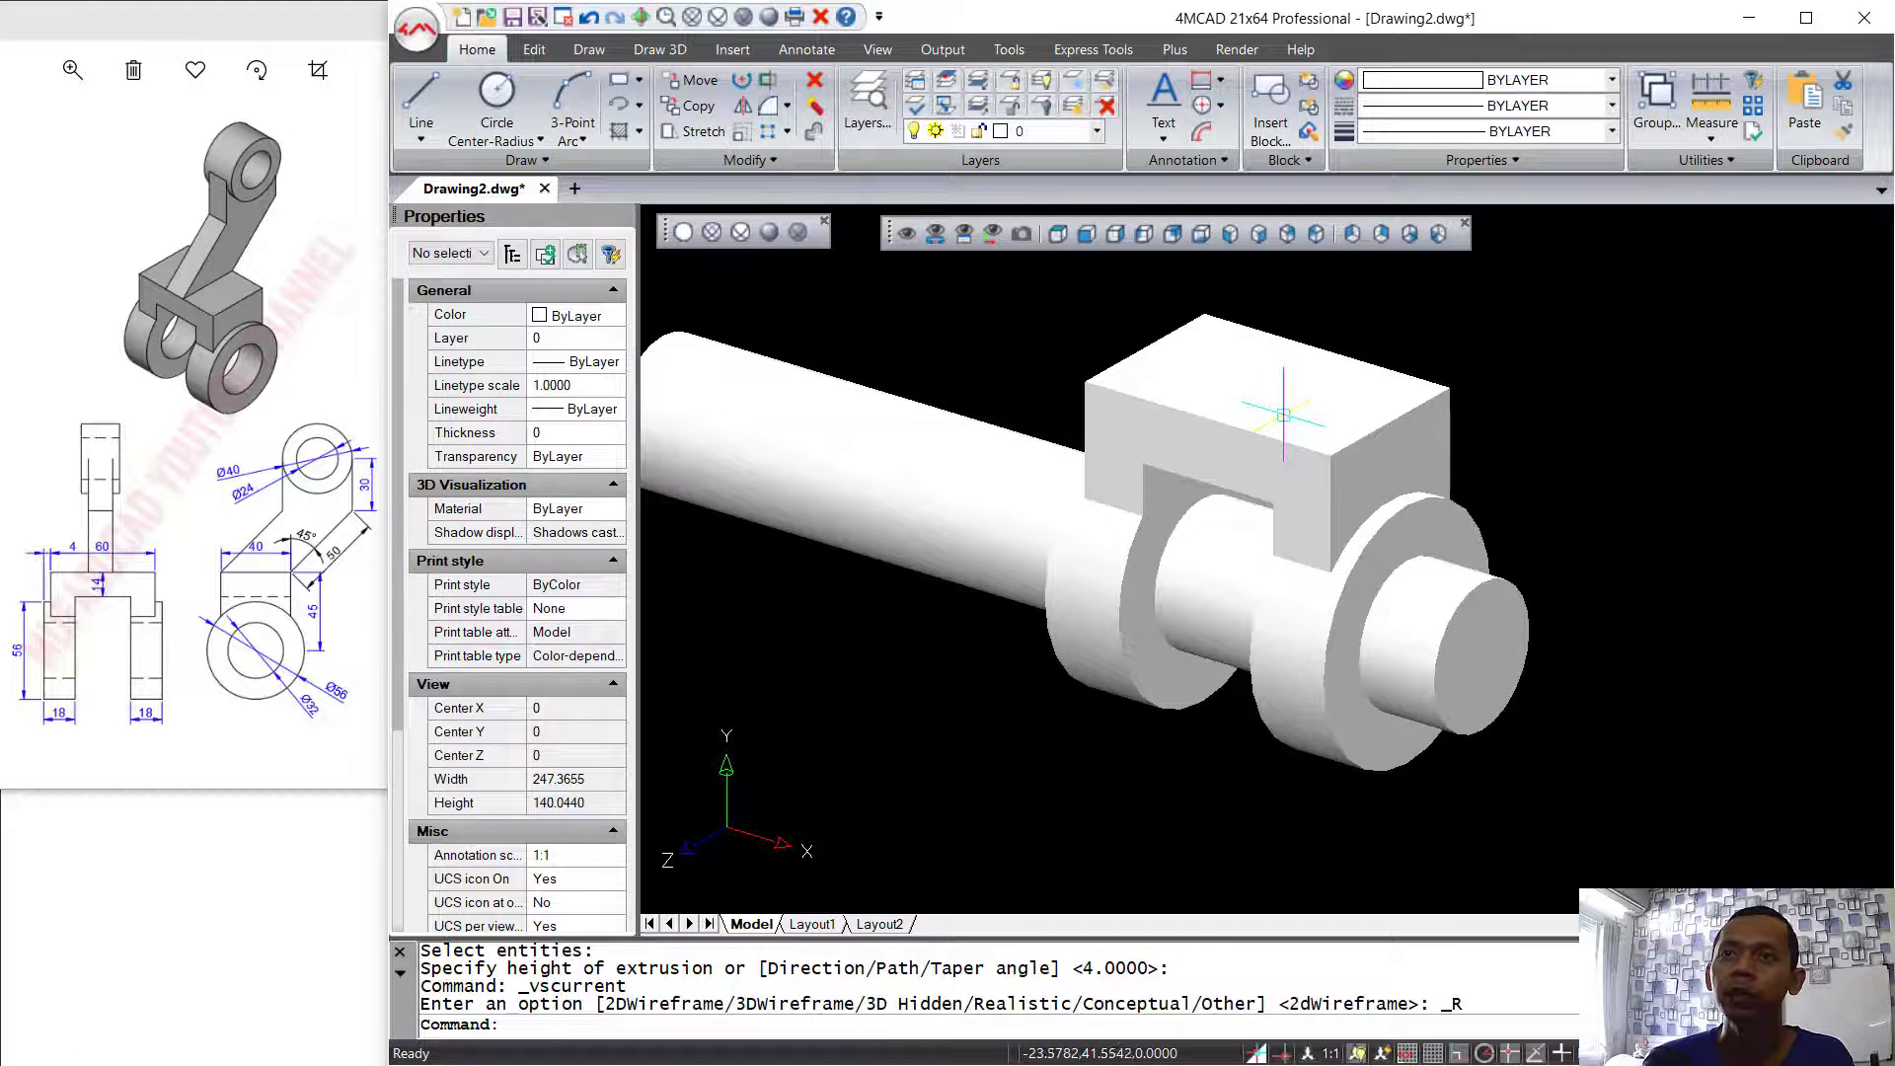
text(su)
key(Return)
click(1428, 413)
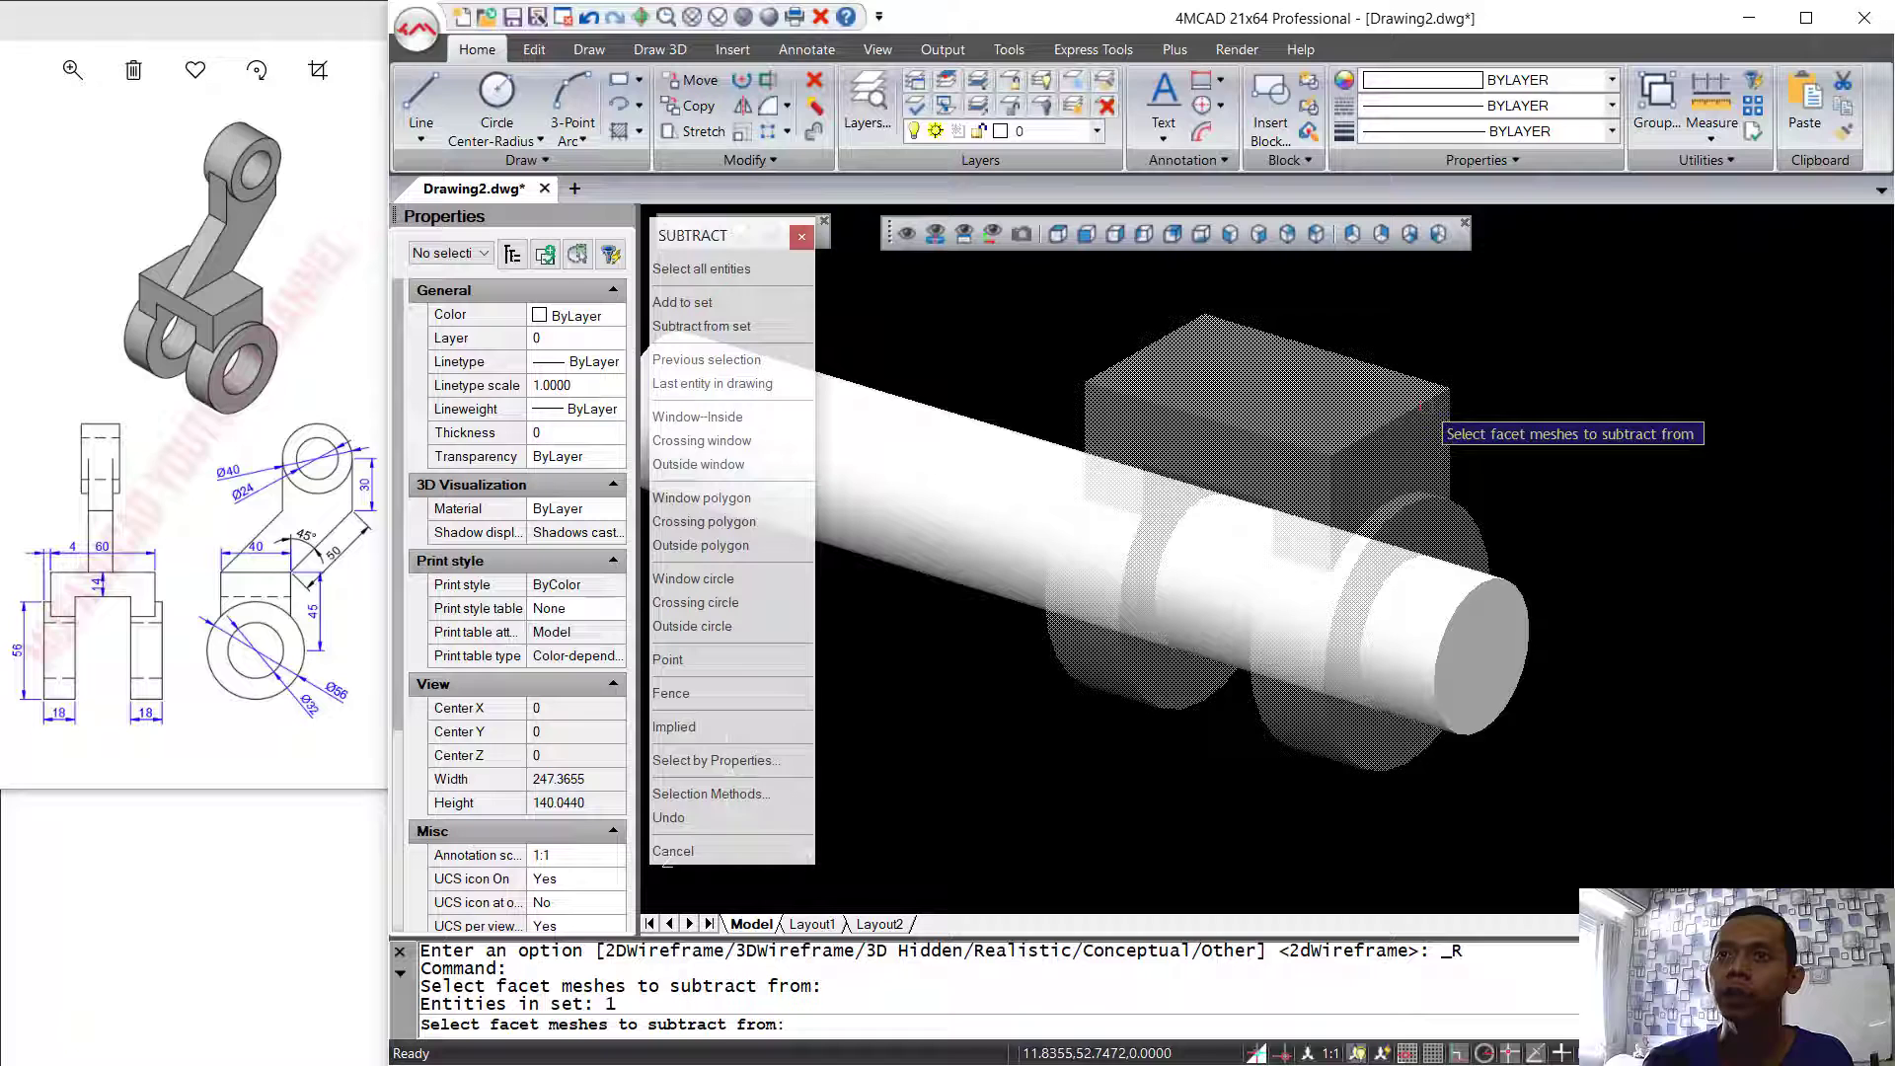
key(Return)
click(949, 470)
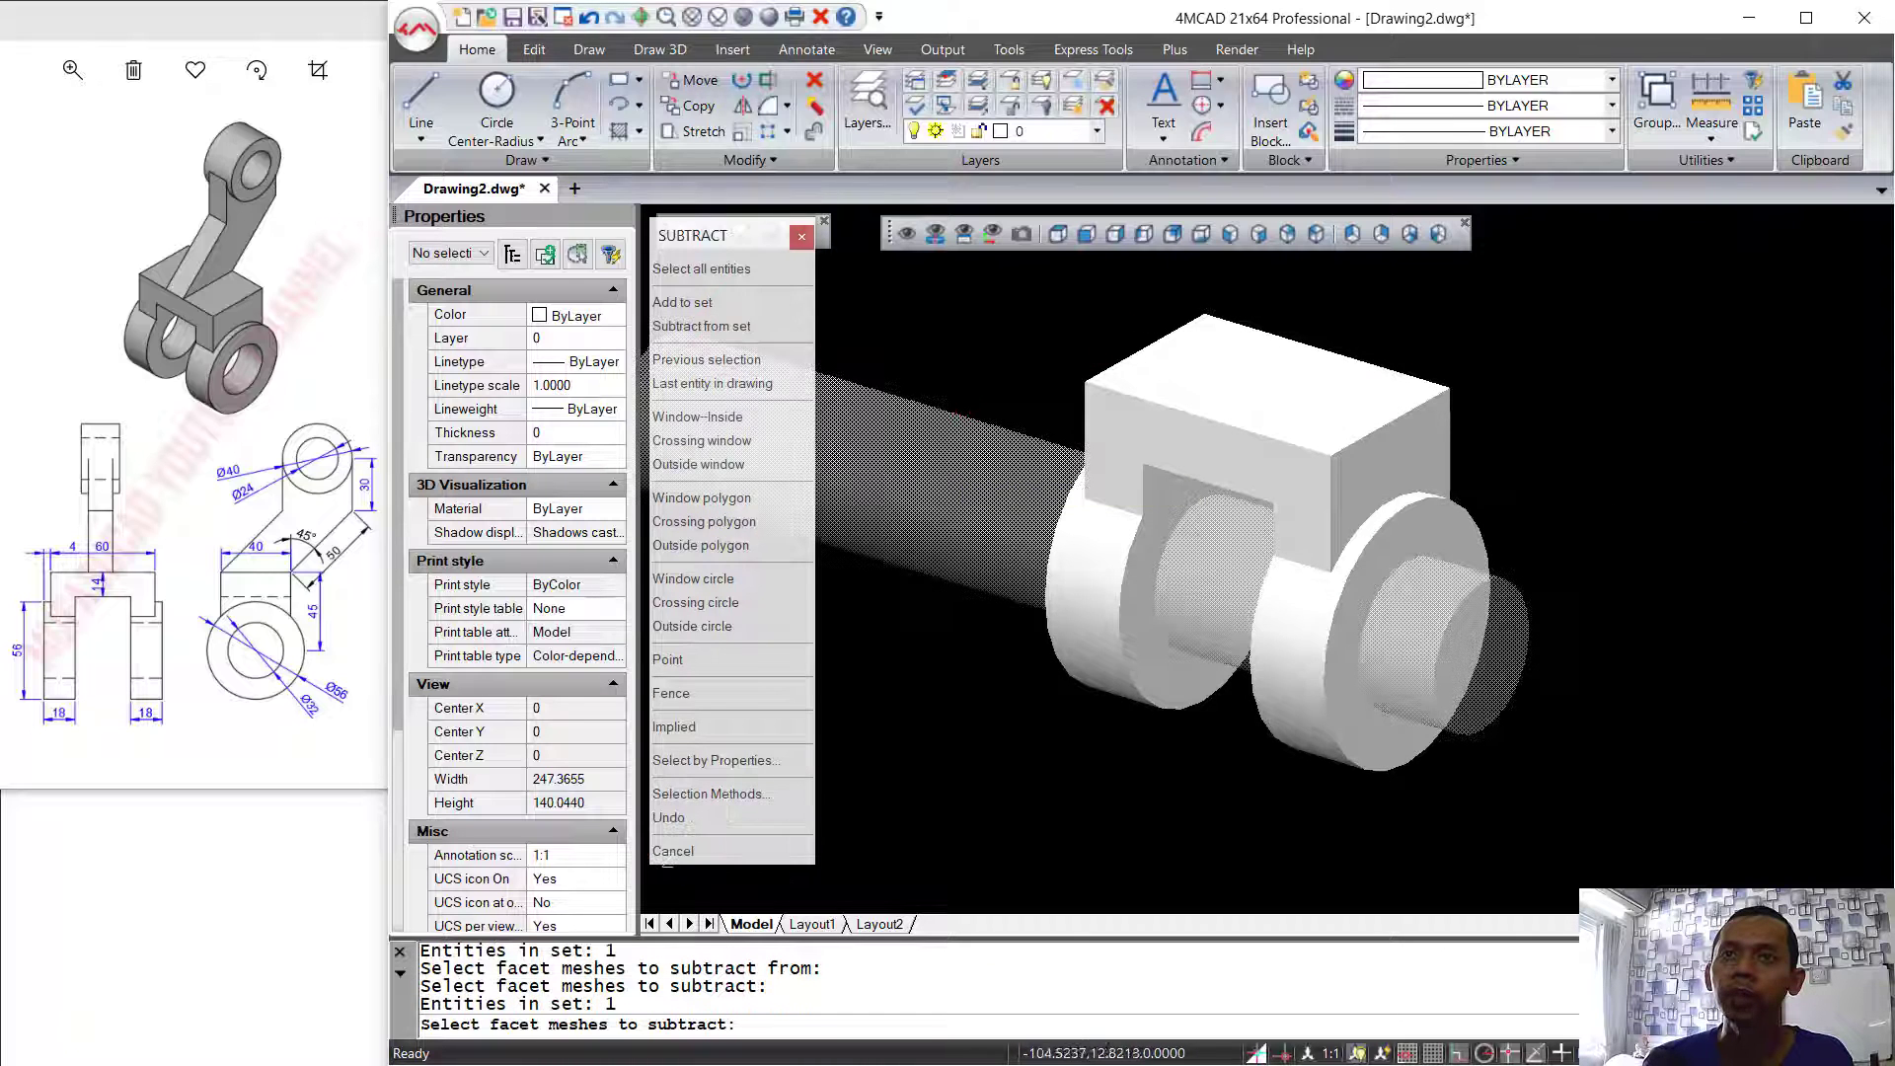
key(Return)
shift+middle_drag(1268, 633, 1521, 493)
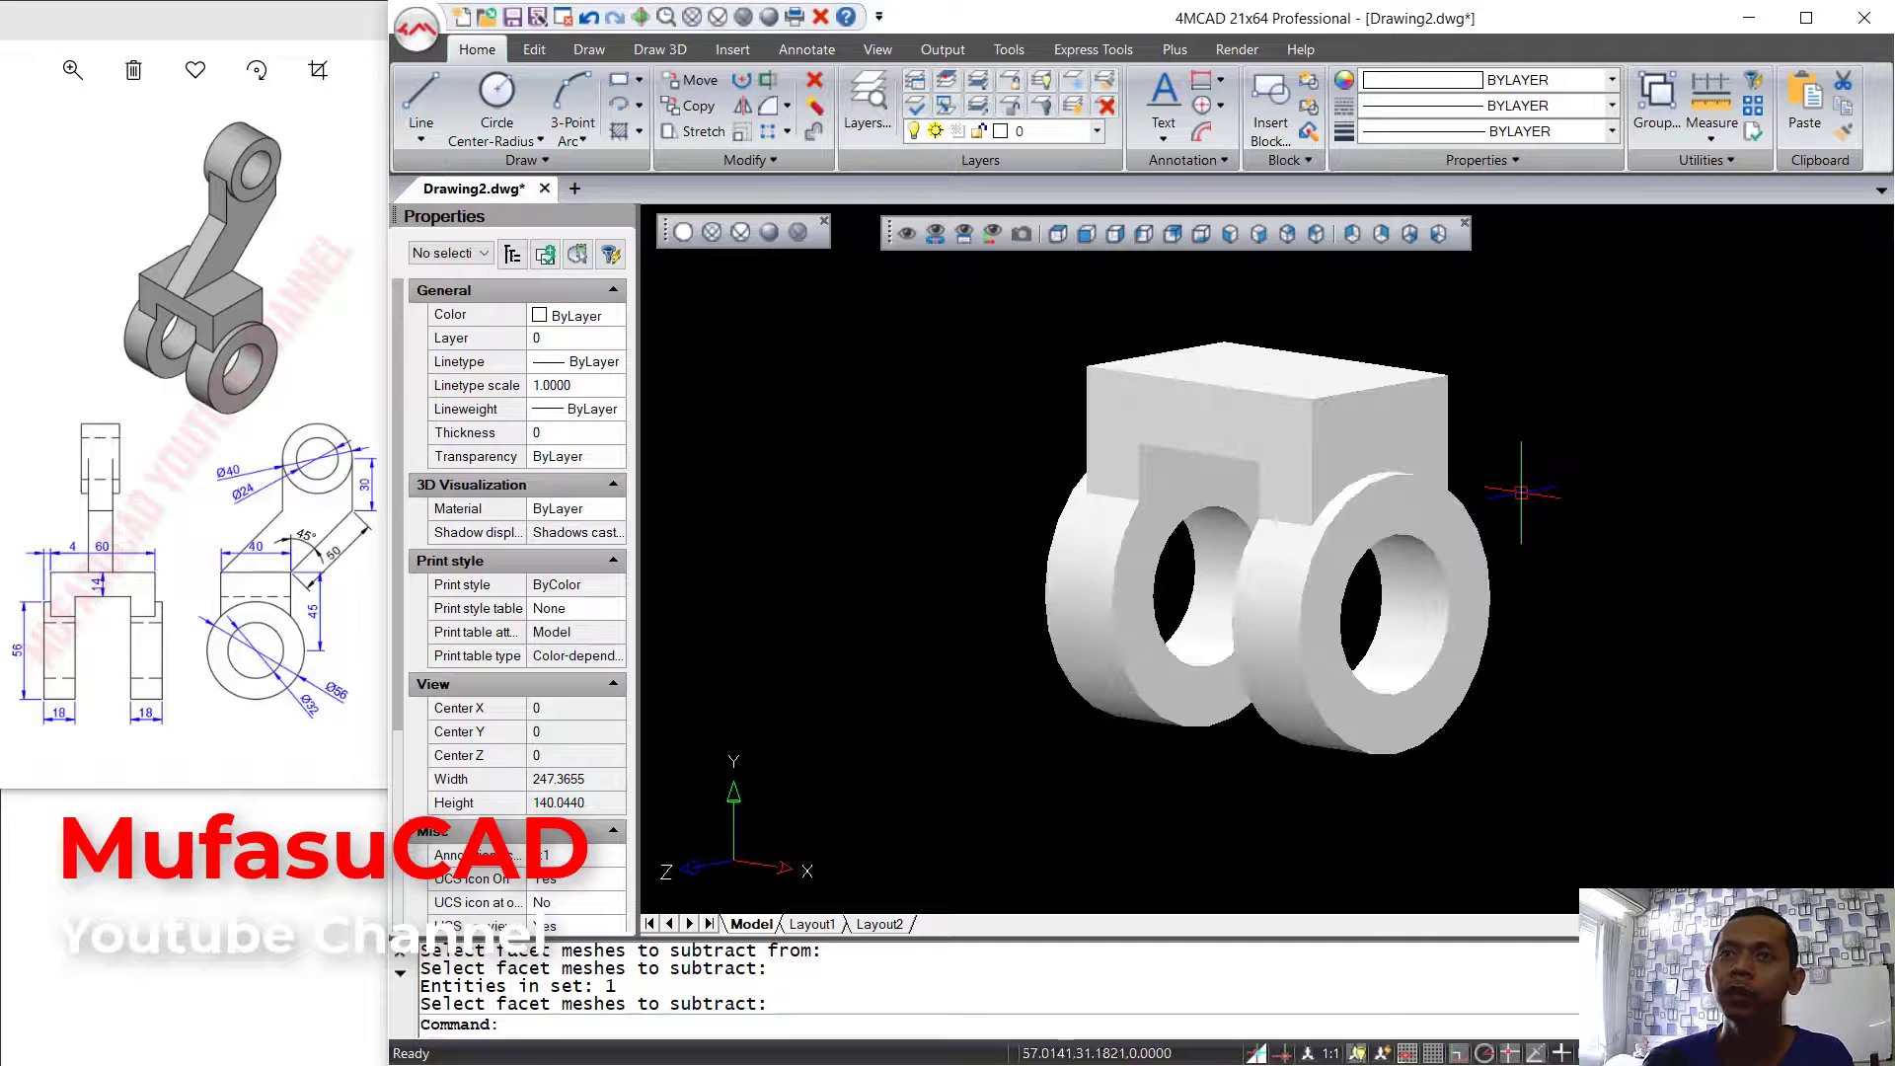
click(684, 233)
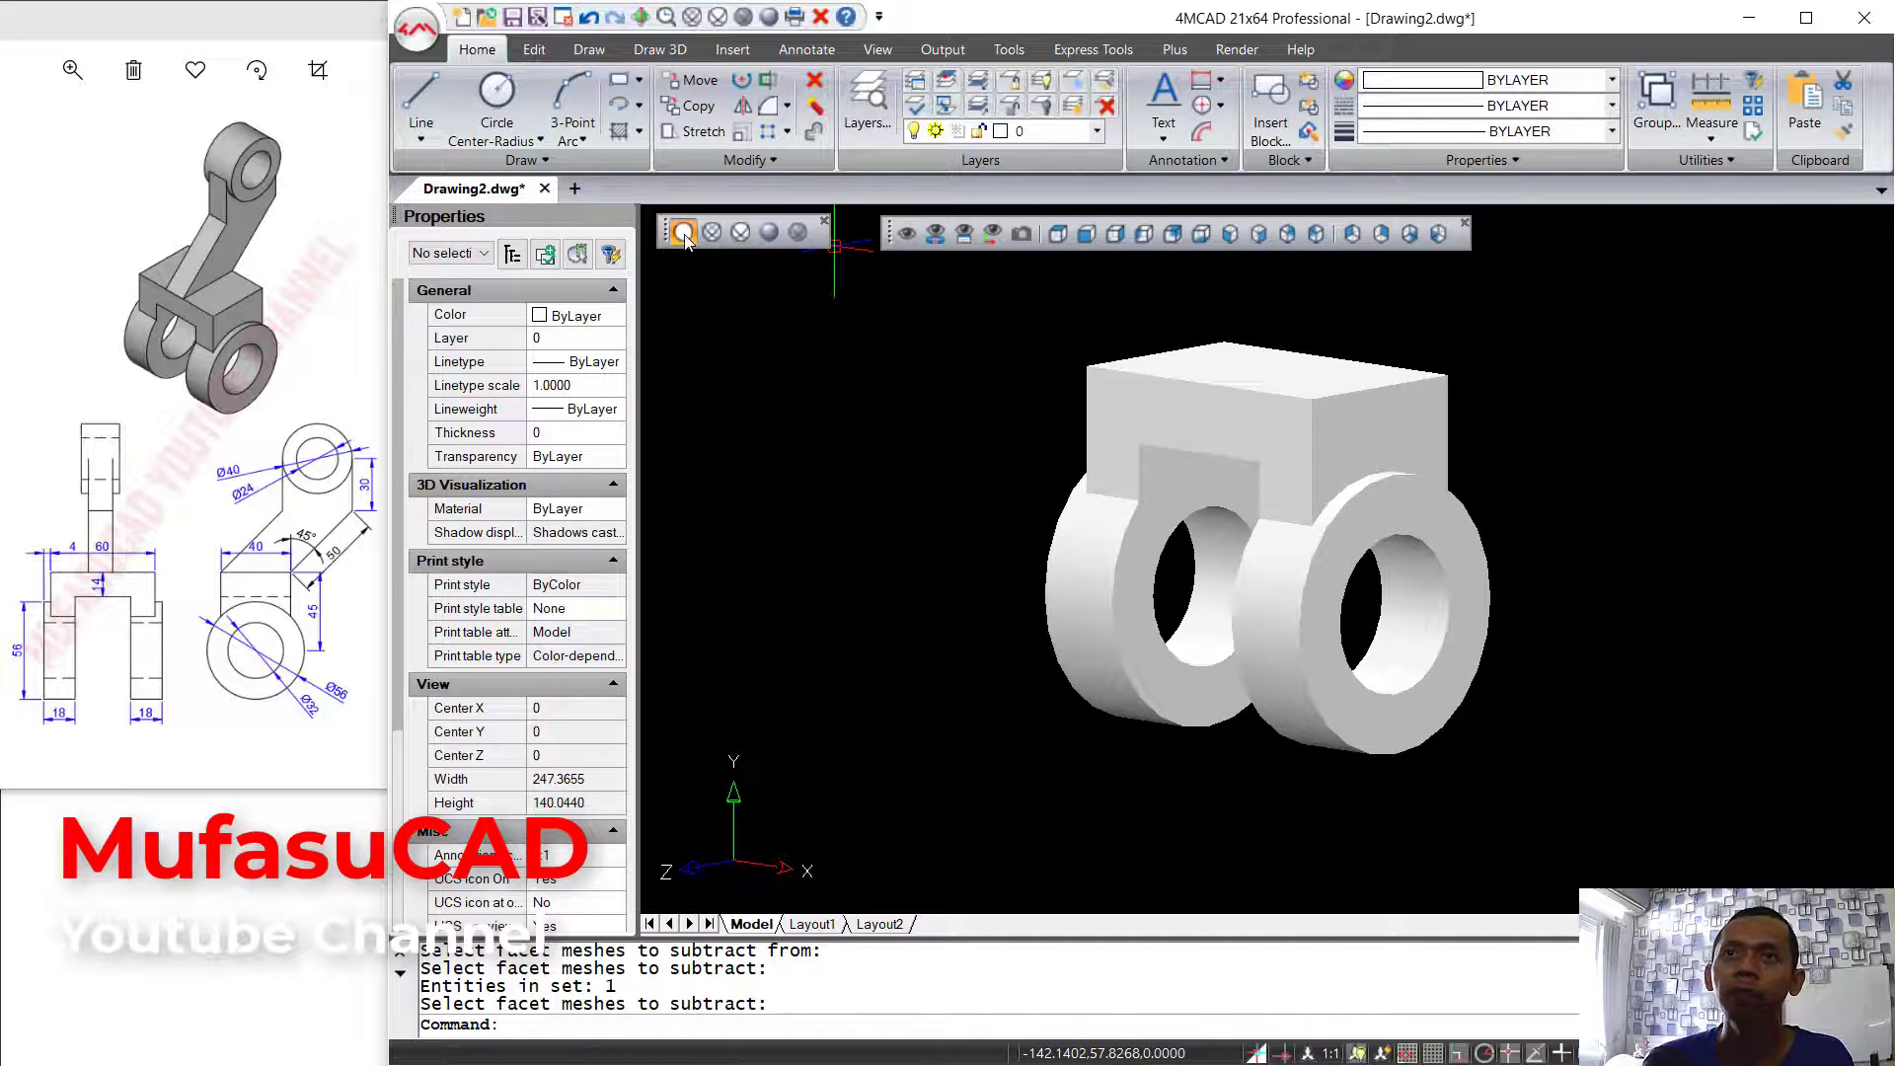
- In Right view, draw a 50-unit line from the block's top corner
click(1114, 235)
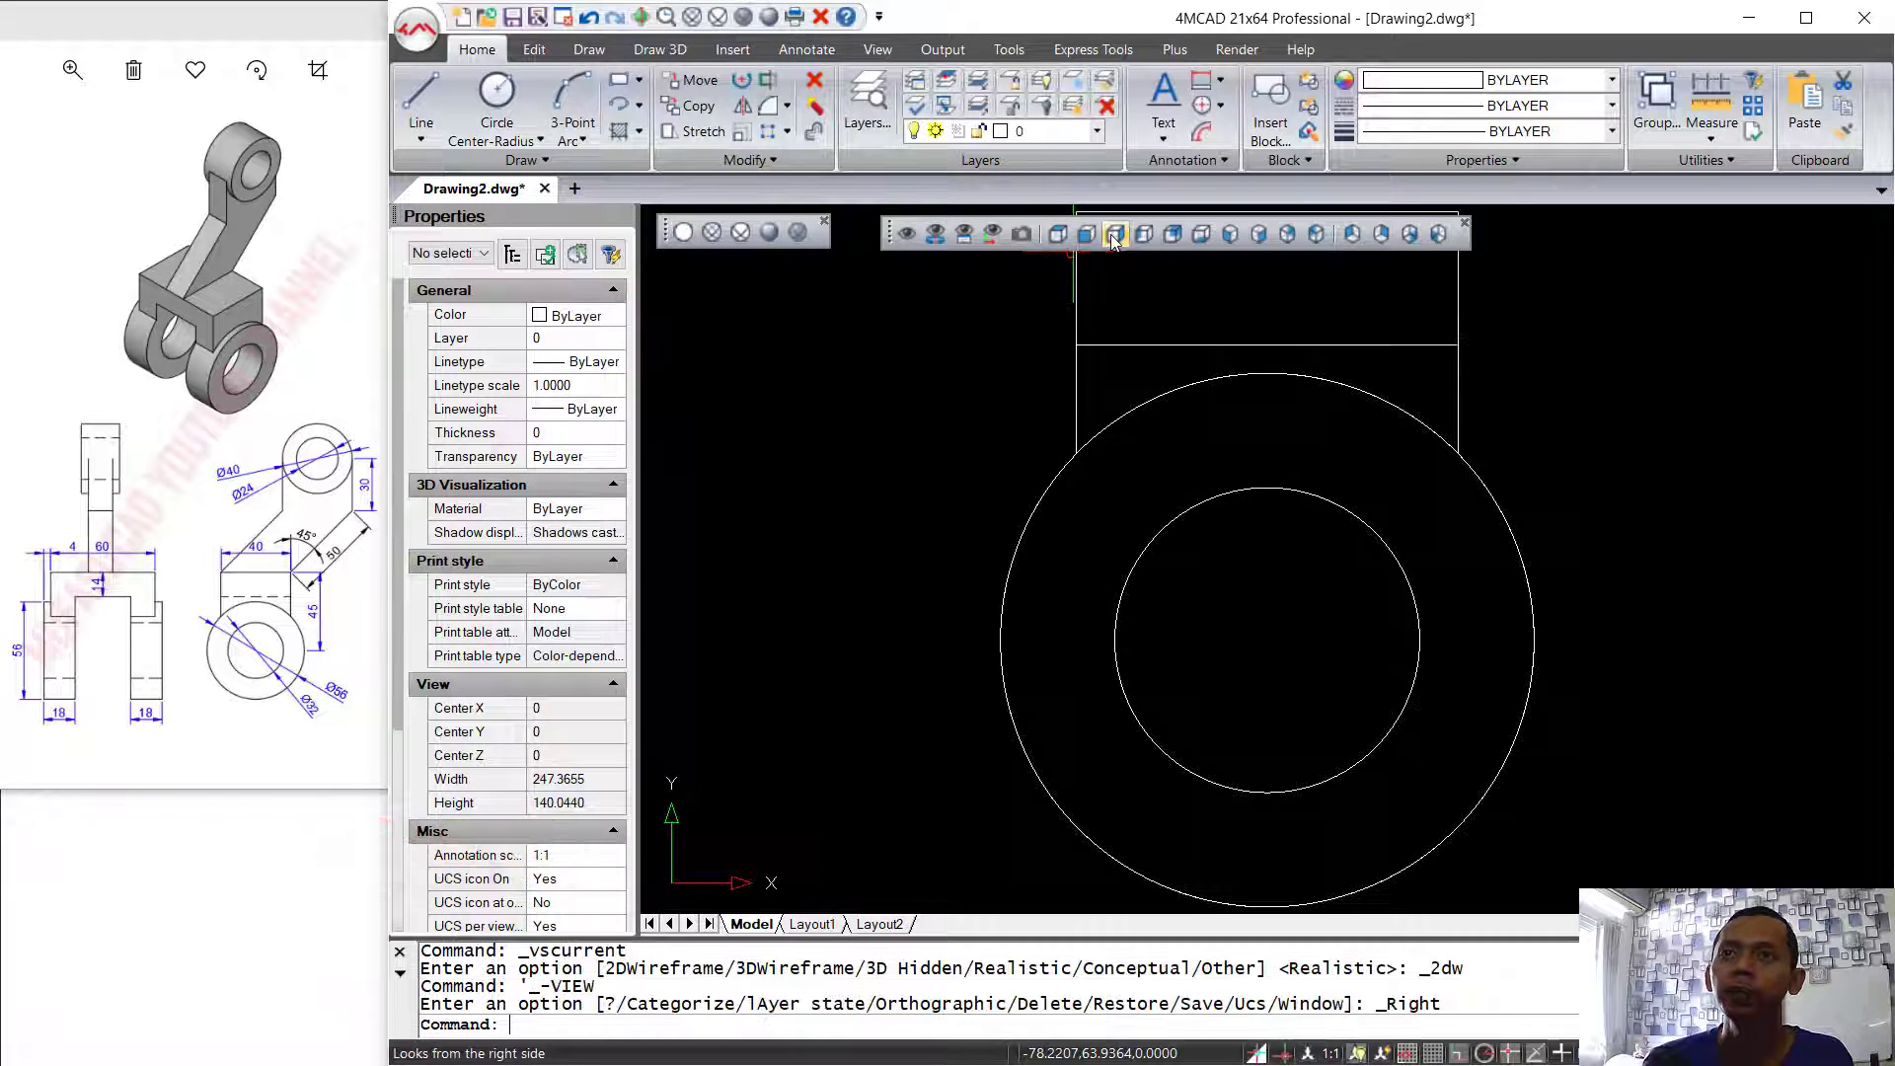
middle_drag(1434, 487, 1413, 582)
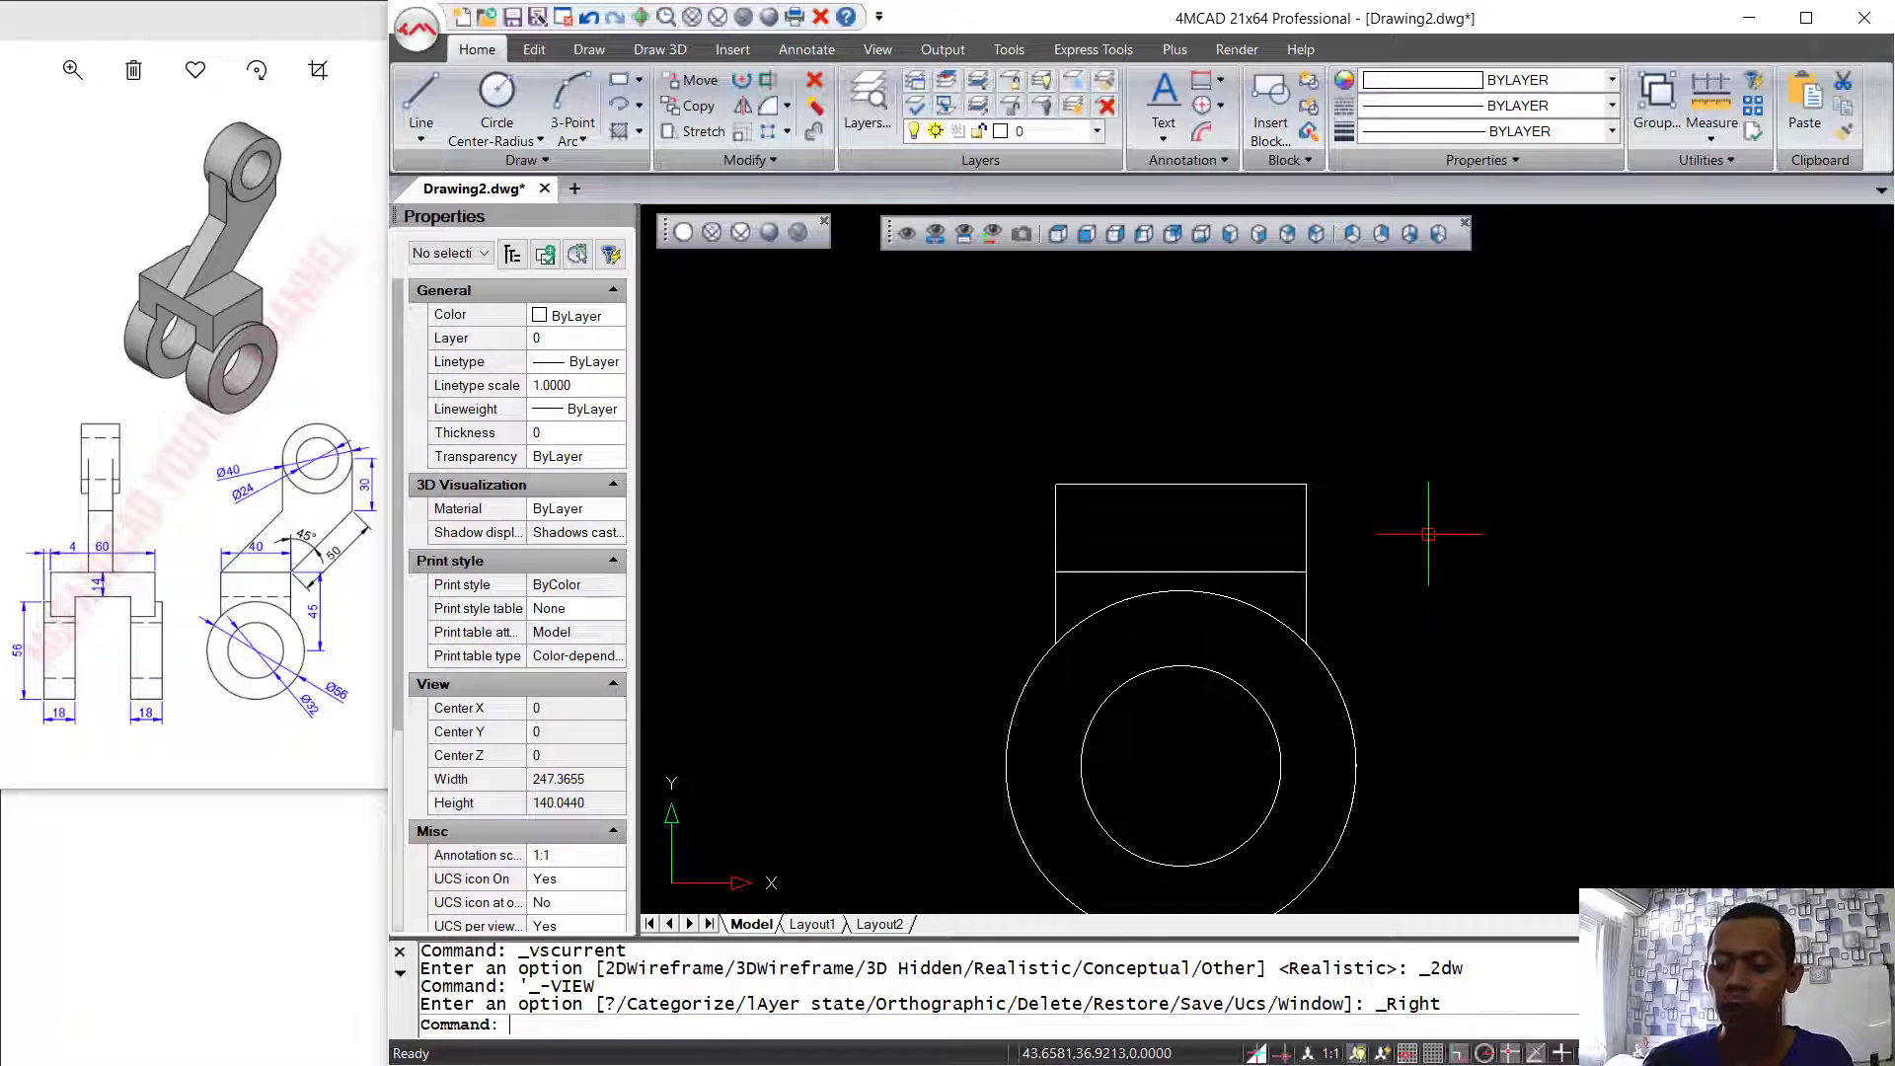
key(Return)
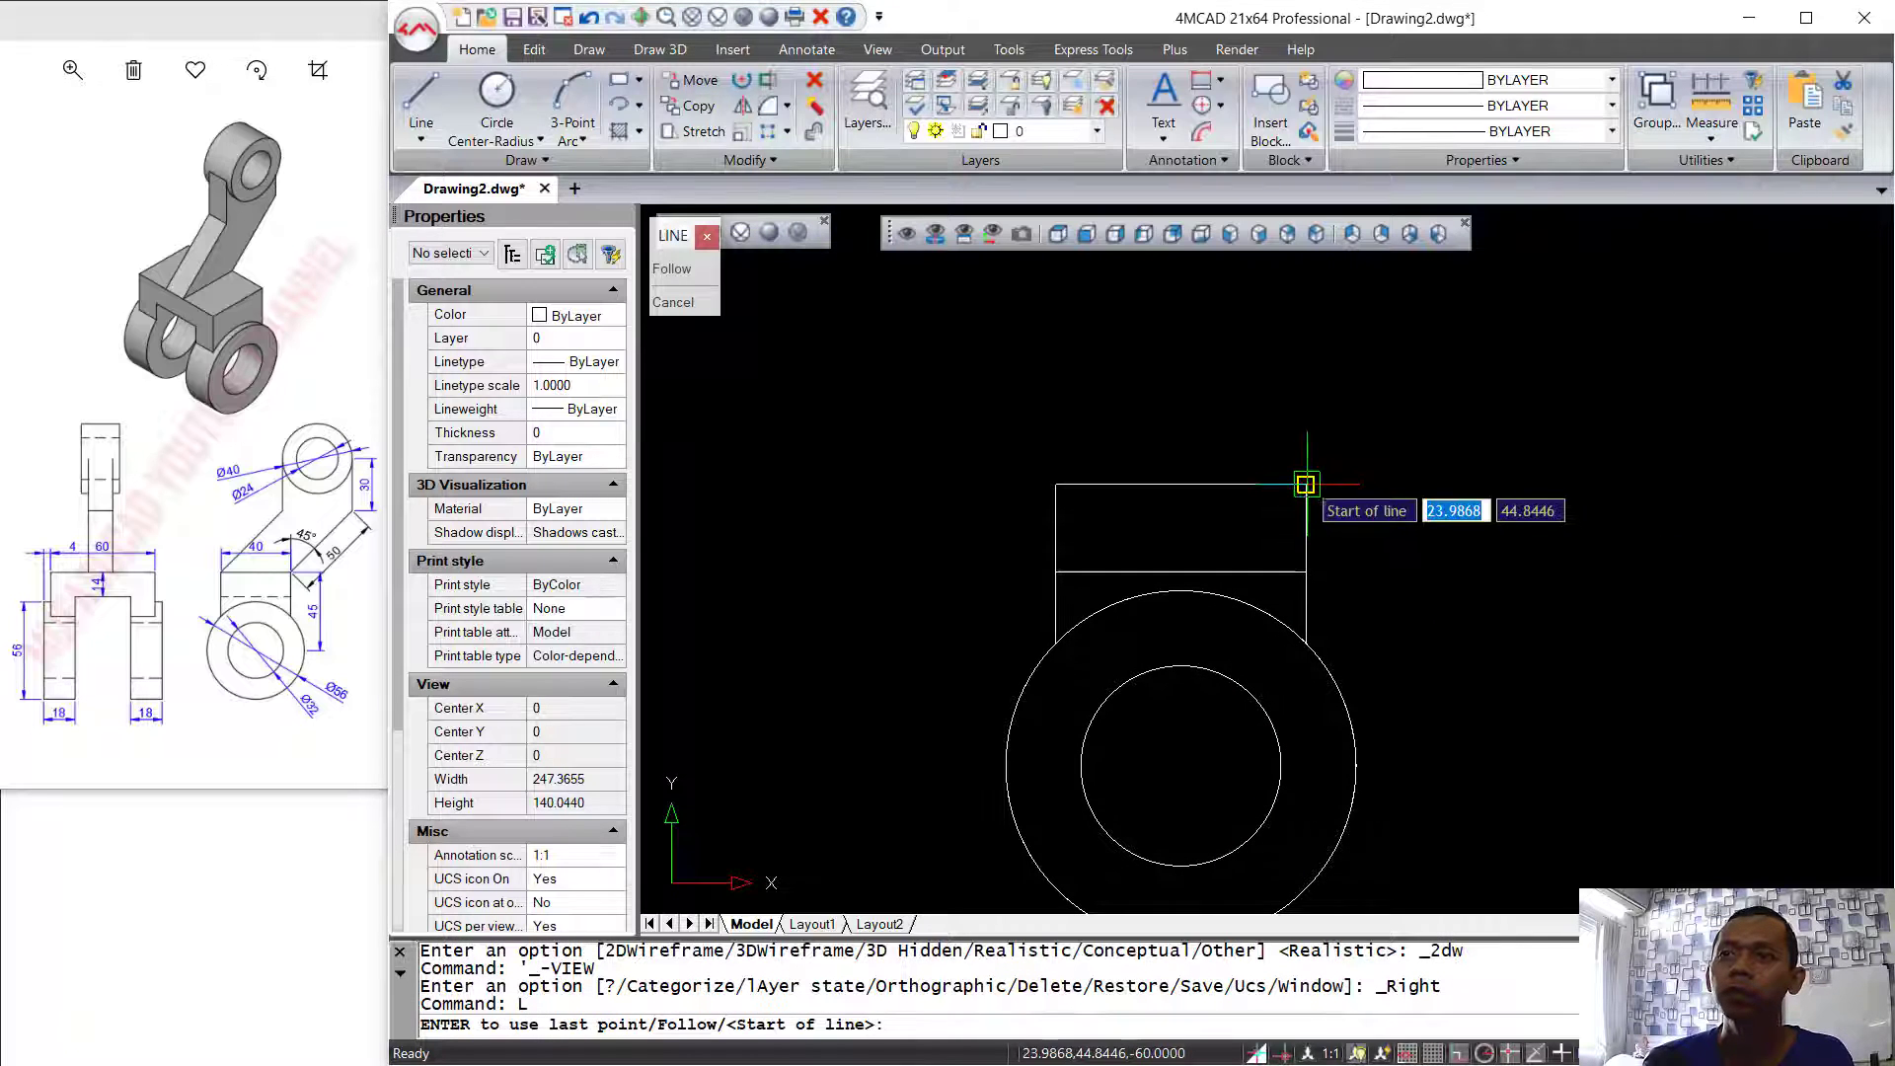
click(1305, 484)
text(50)
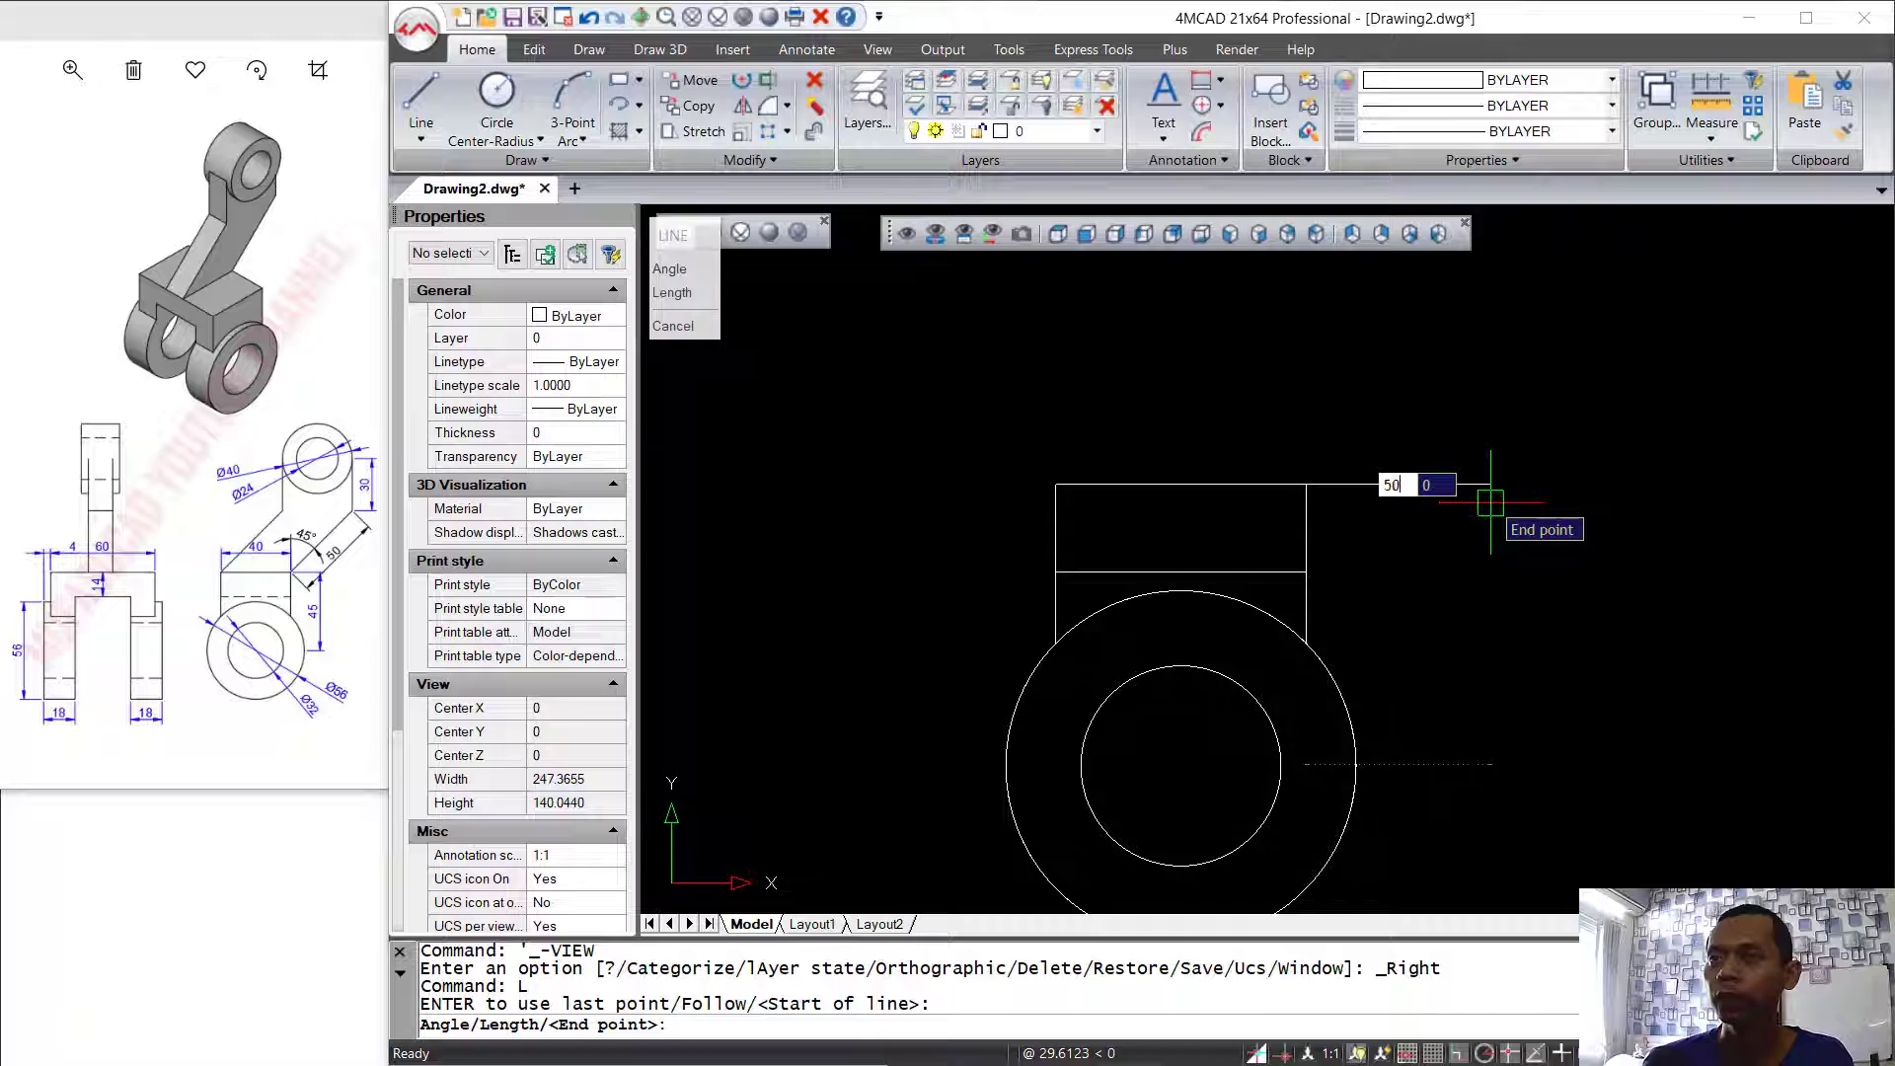
key(Return)
- Rotate the new line 45° about its left endpoint
key(Return)
text(ro)
key(Return)
click(1483, 484)
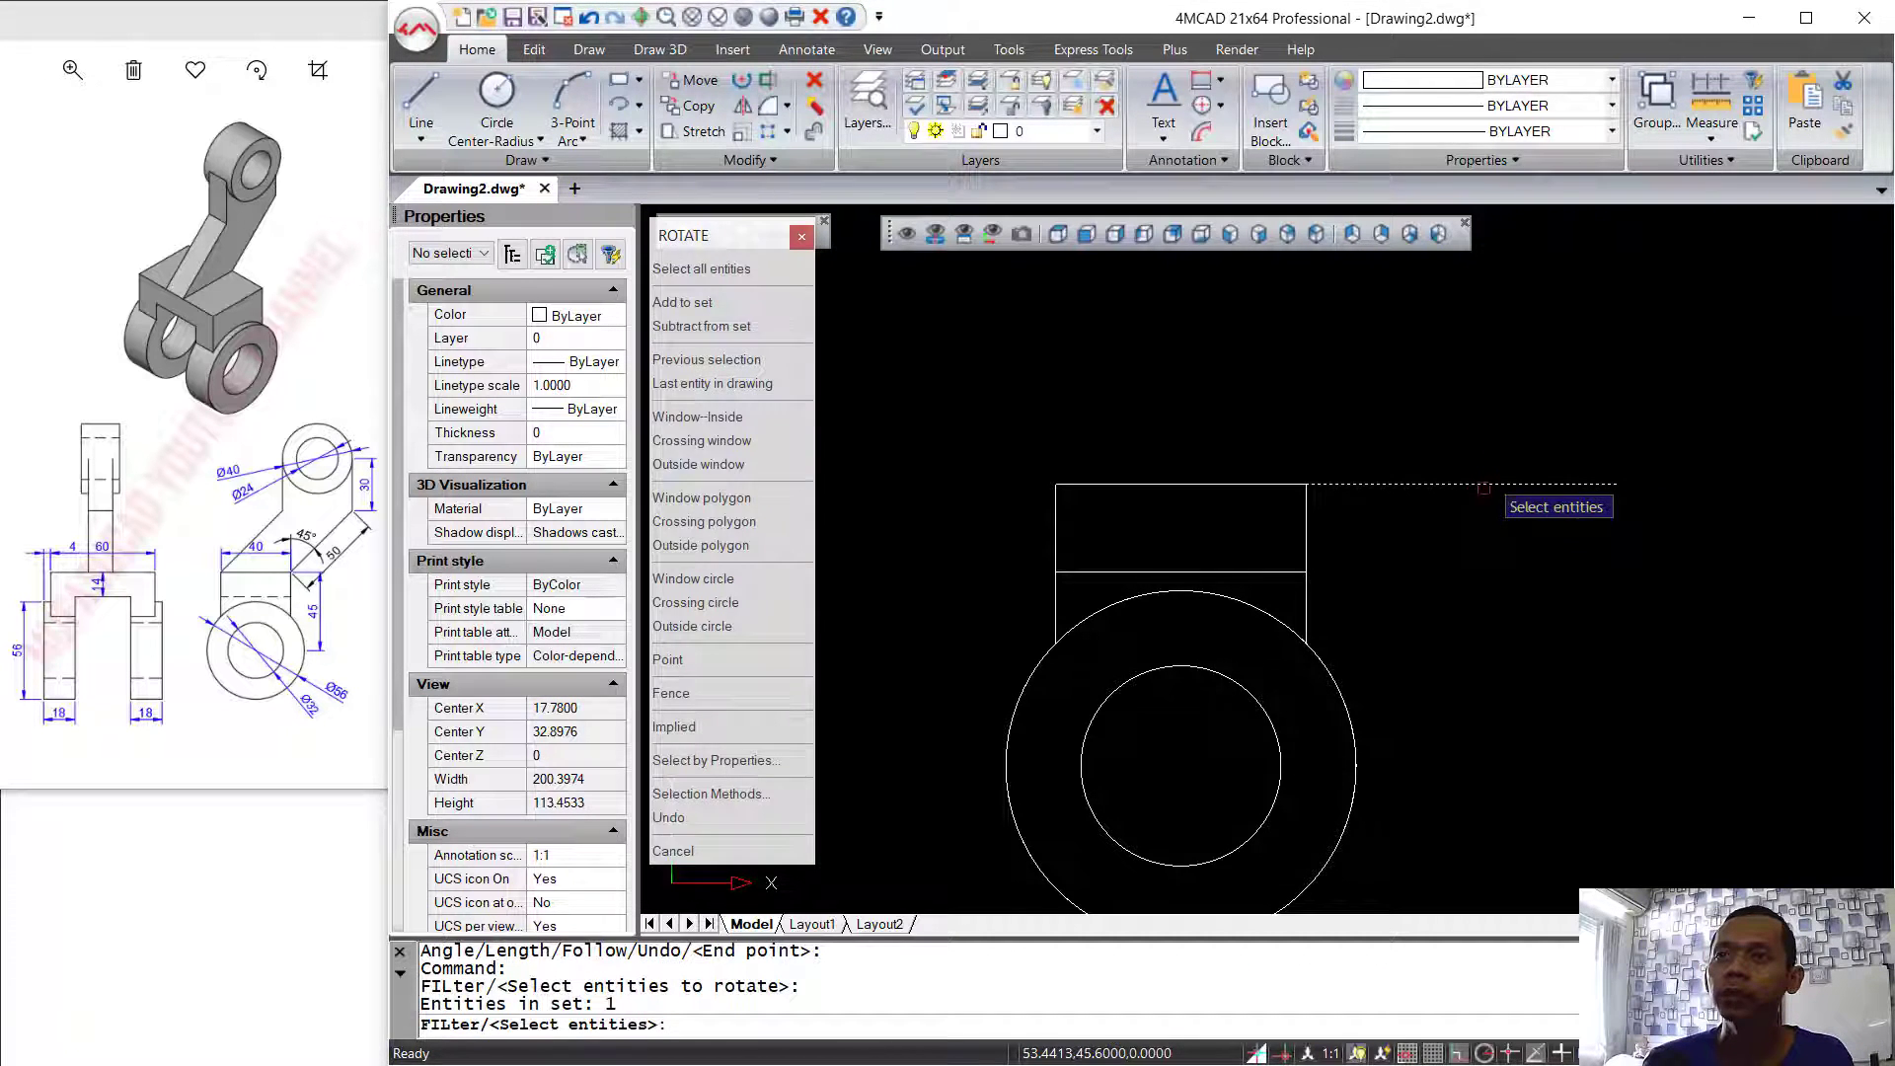
key(Return)
click(1307, 485)
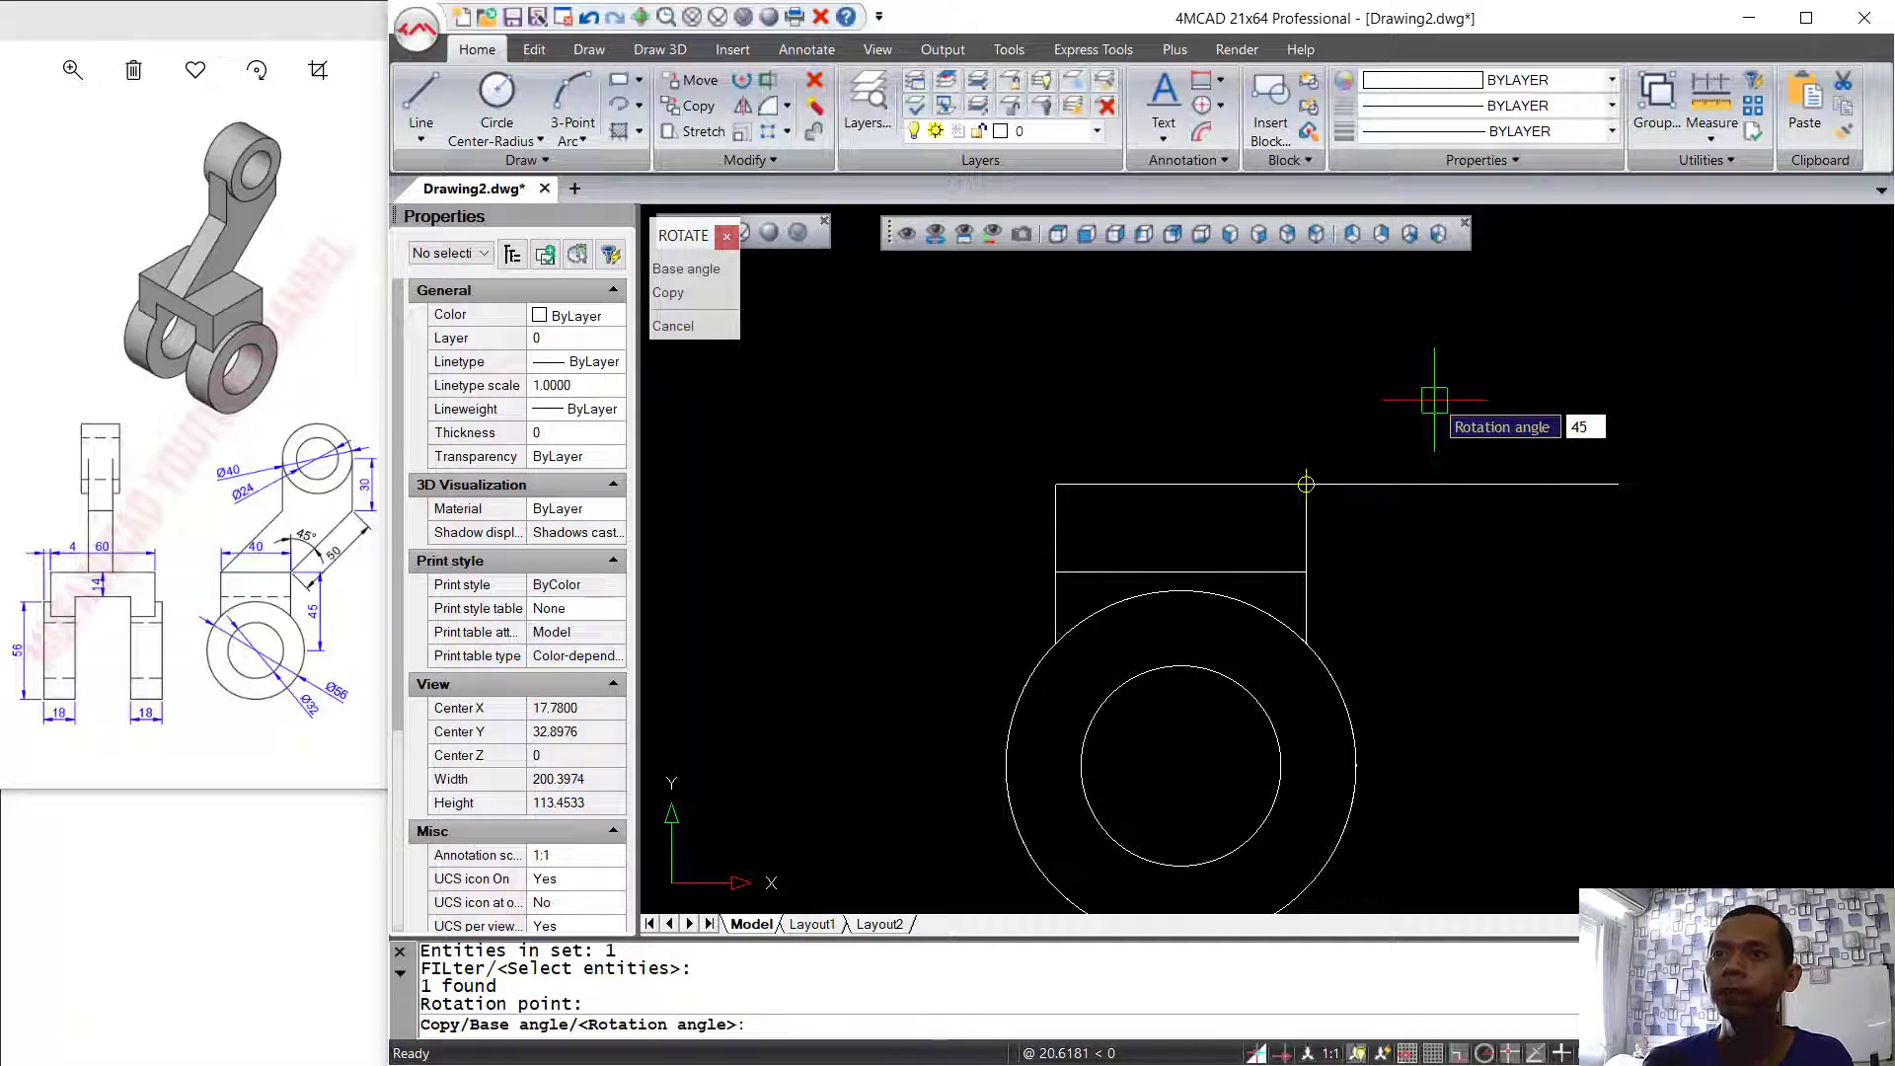
text(45)
key(Return)
- Draw a 30-unit vertical line up from the angled line's upper end
middle_drag(1435, 396, 1408, 529)
text(l)
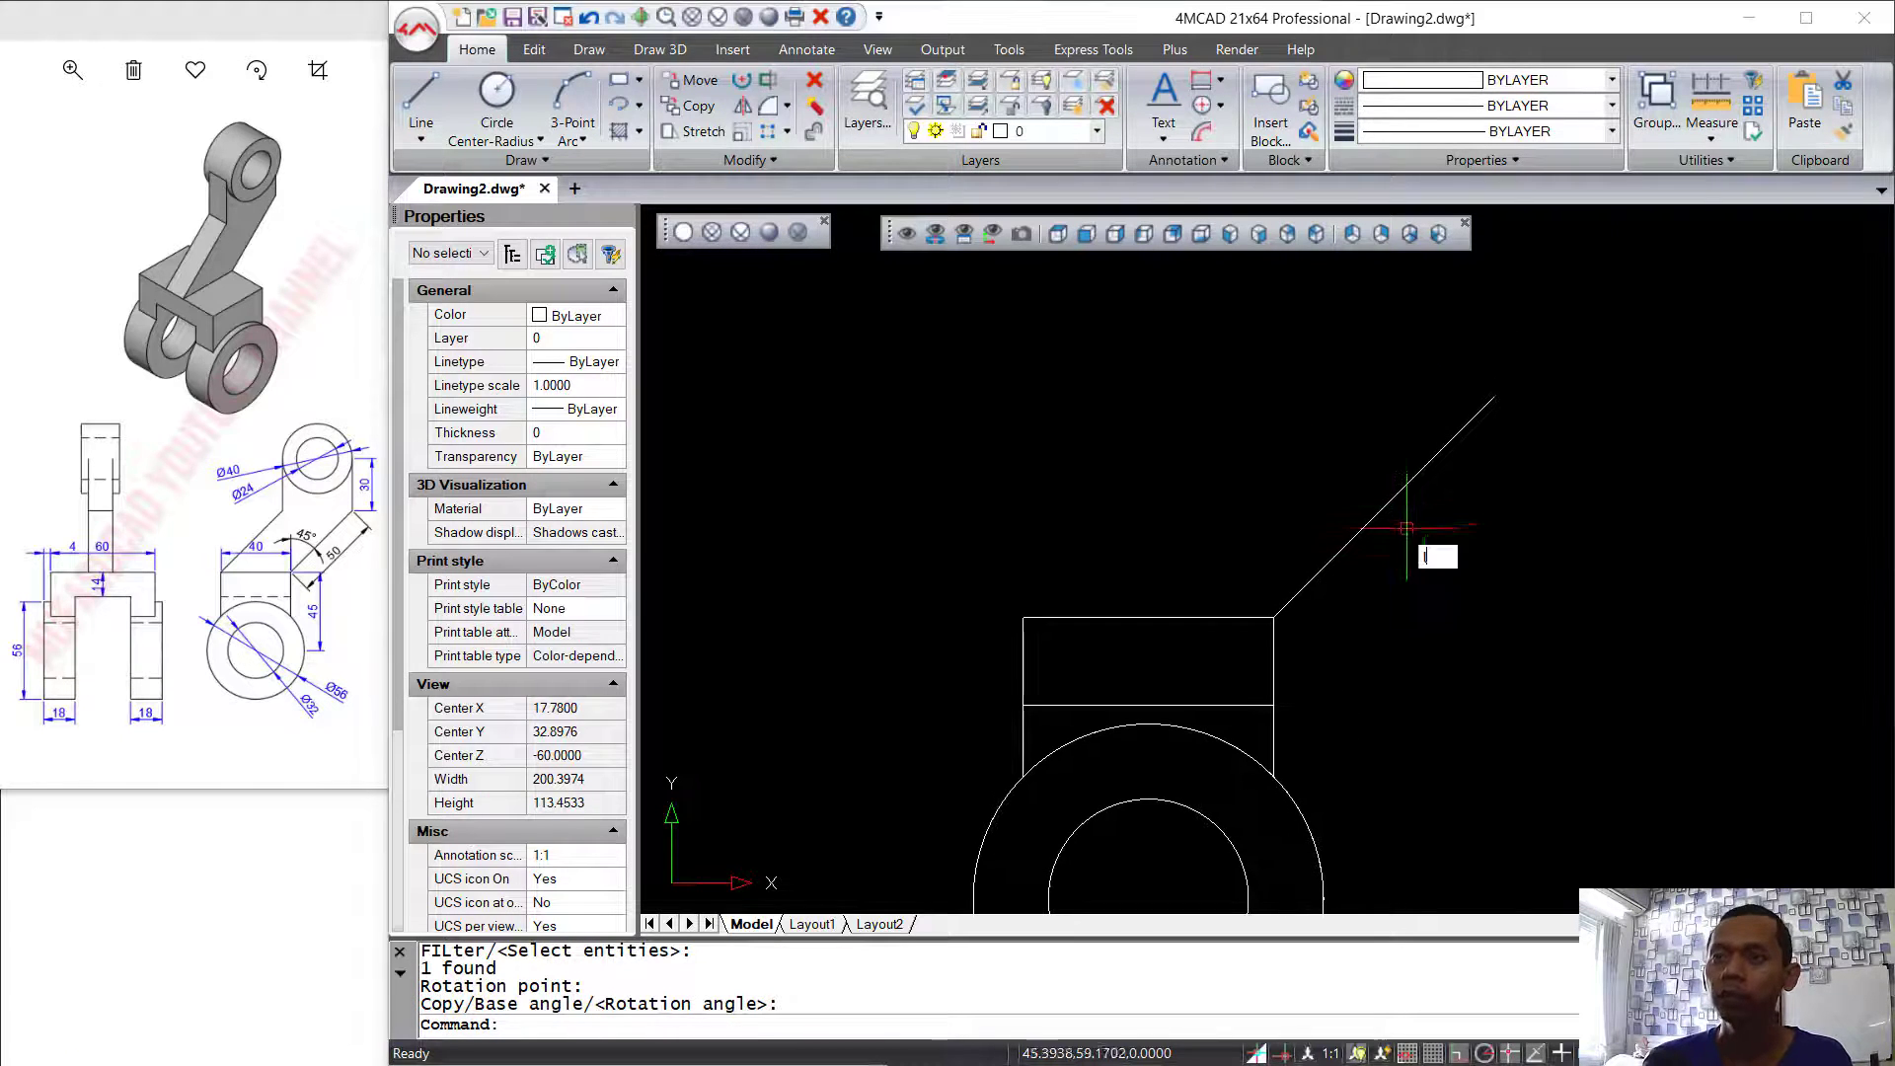
key(Return)
click(1494, 396)
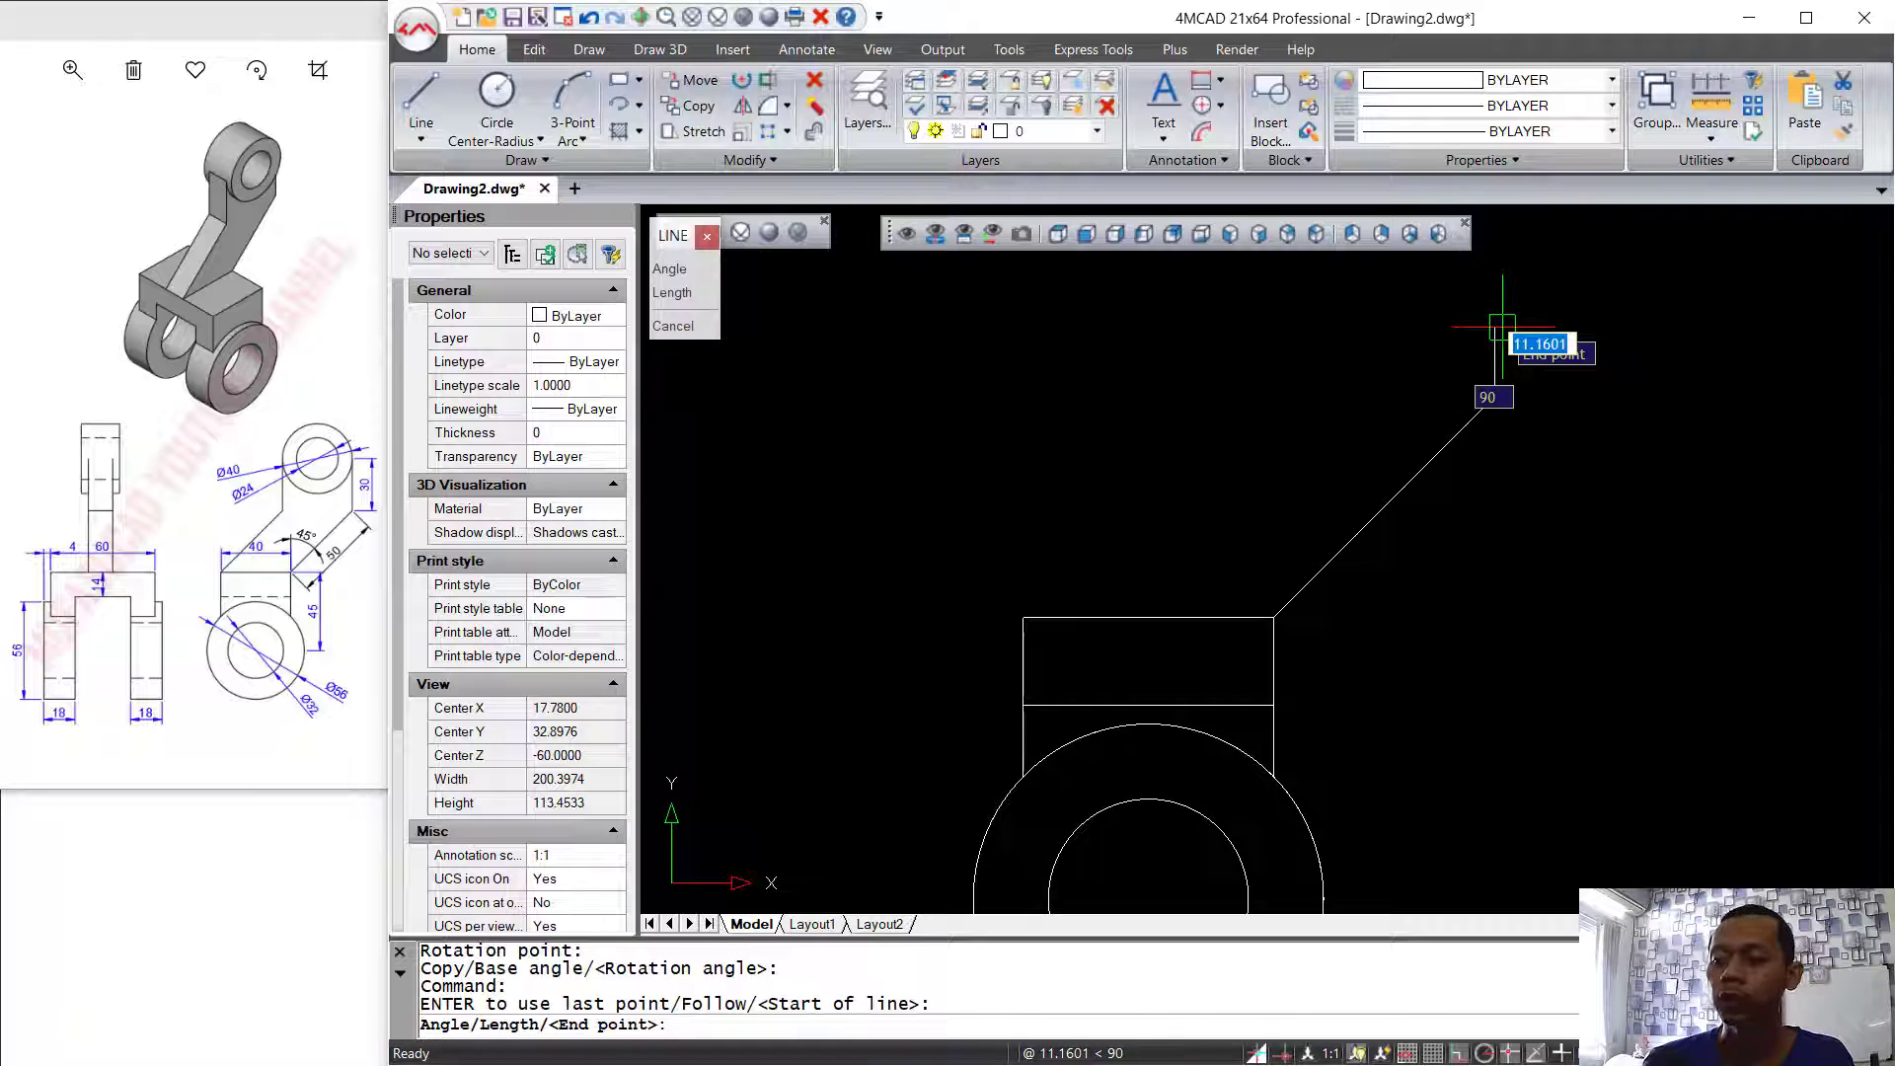
text(30)
key(Return)
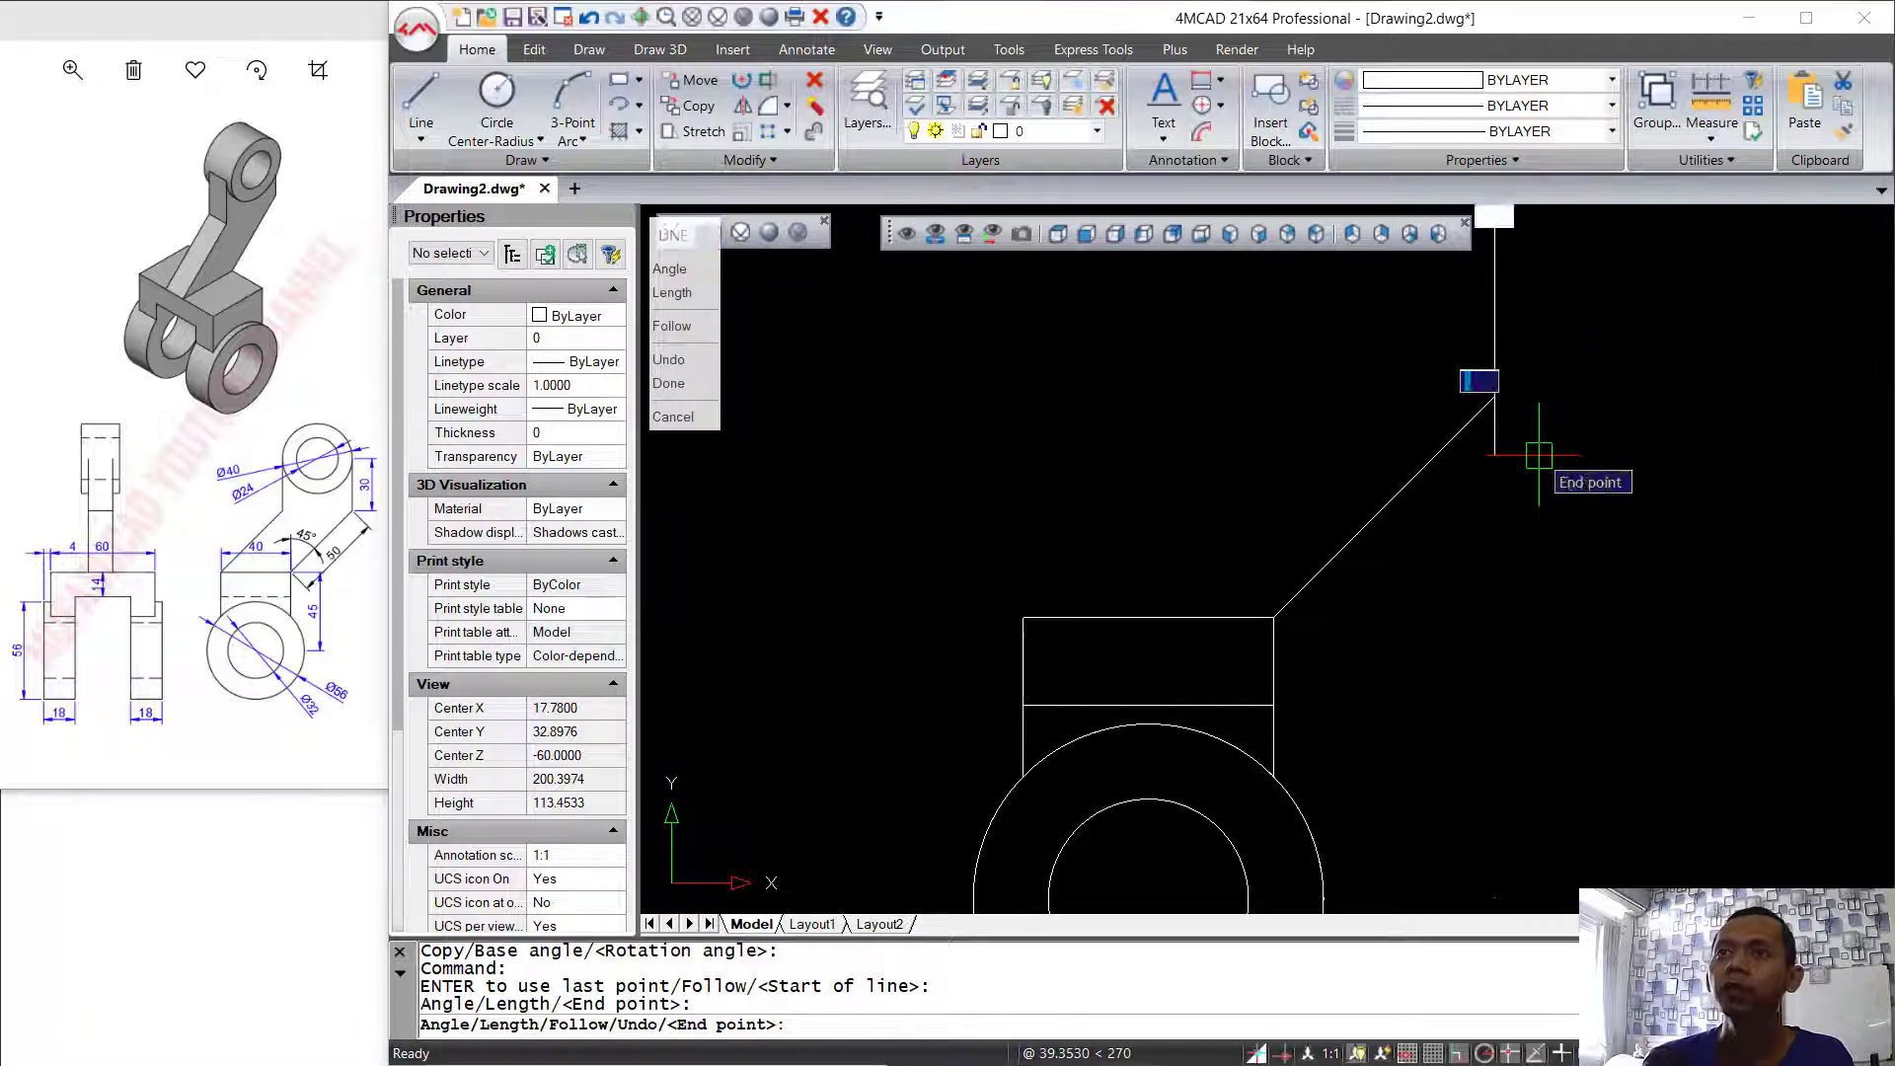
key(Return)
- Join the angled and vertical arm lines into one polyline
scroll(1515, 462, down, 1)
middle_drag(1425, 460, 1400, 499)
text(j)
key(Return)
click(1525, 420)
click(1451, 478)
key(Return)
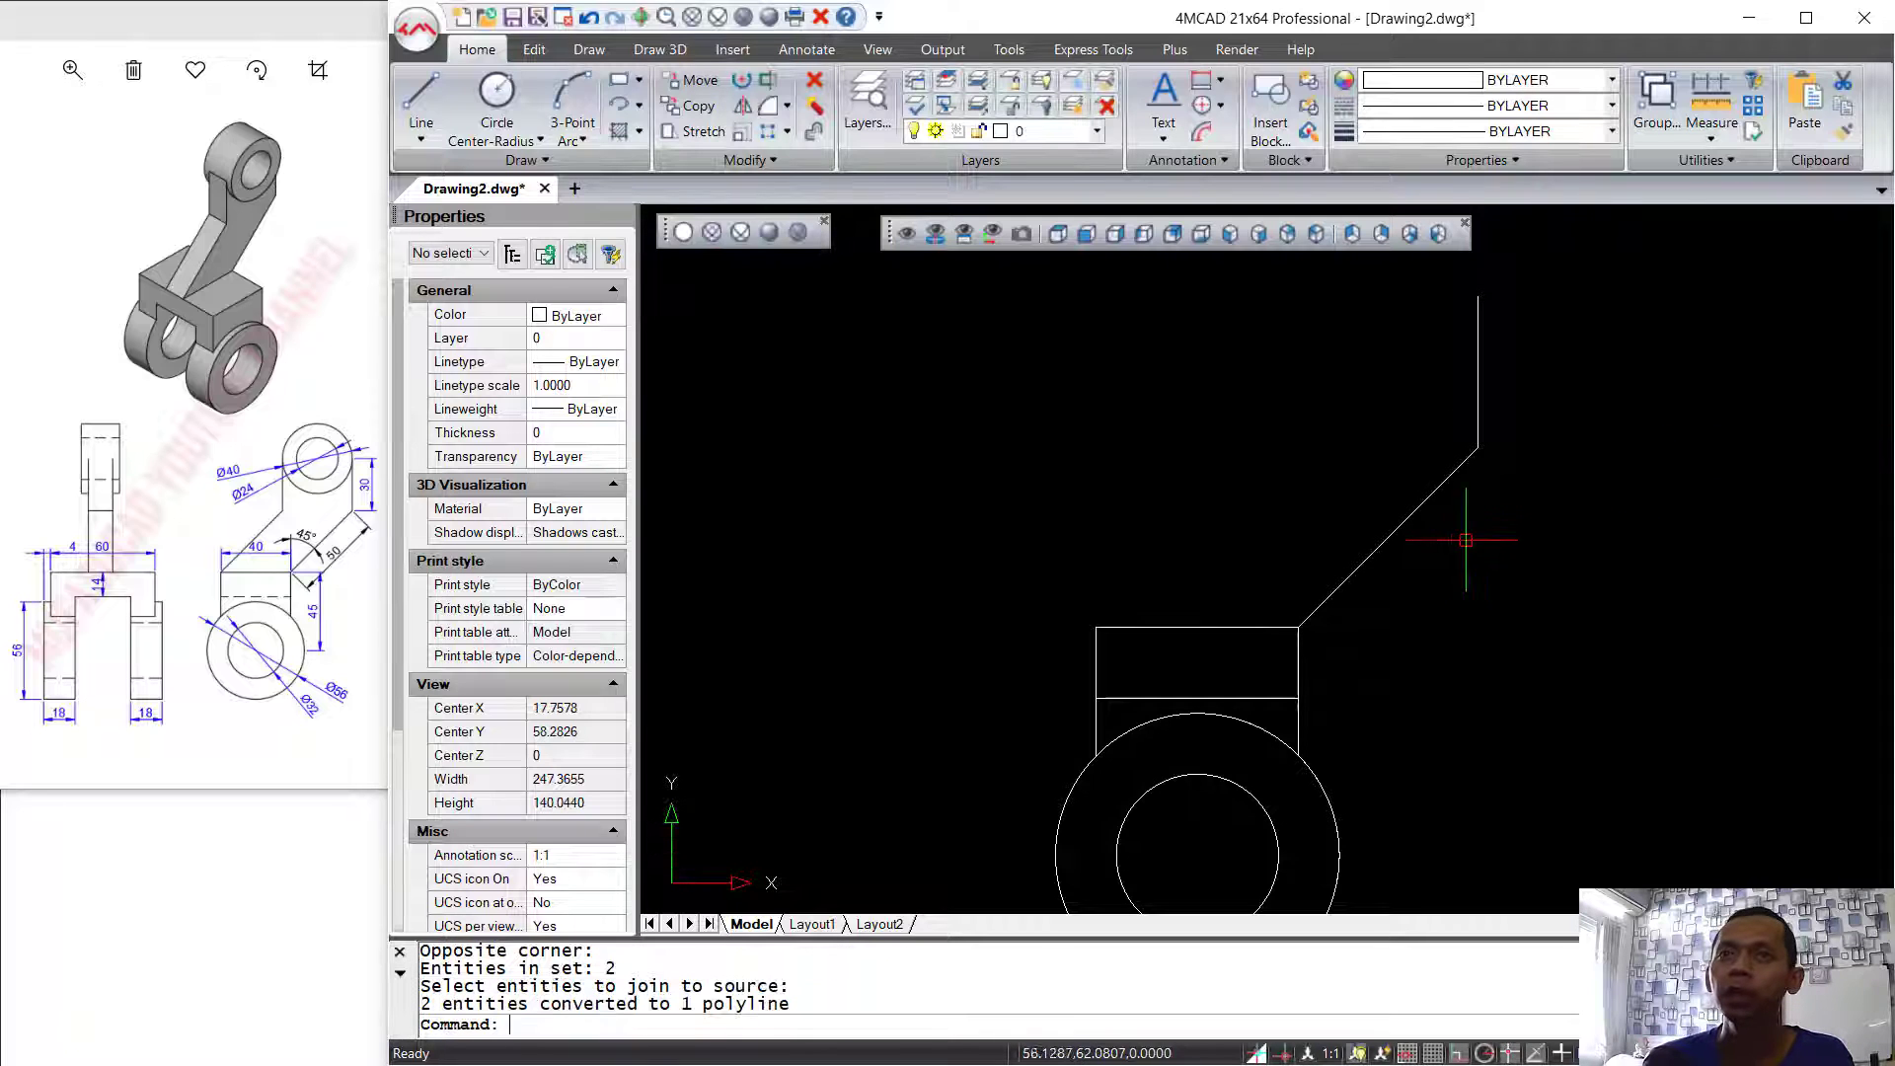
click(1061, 237)
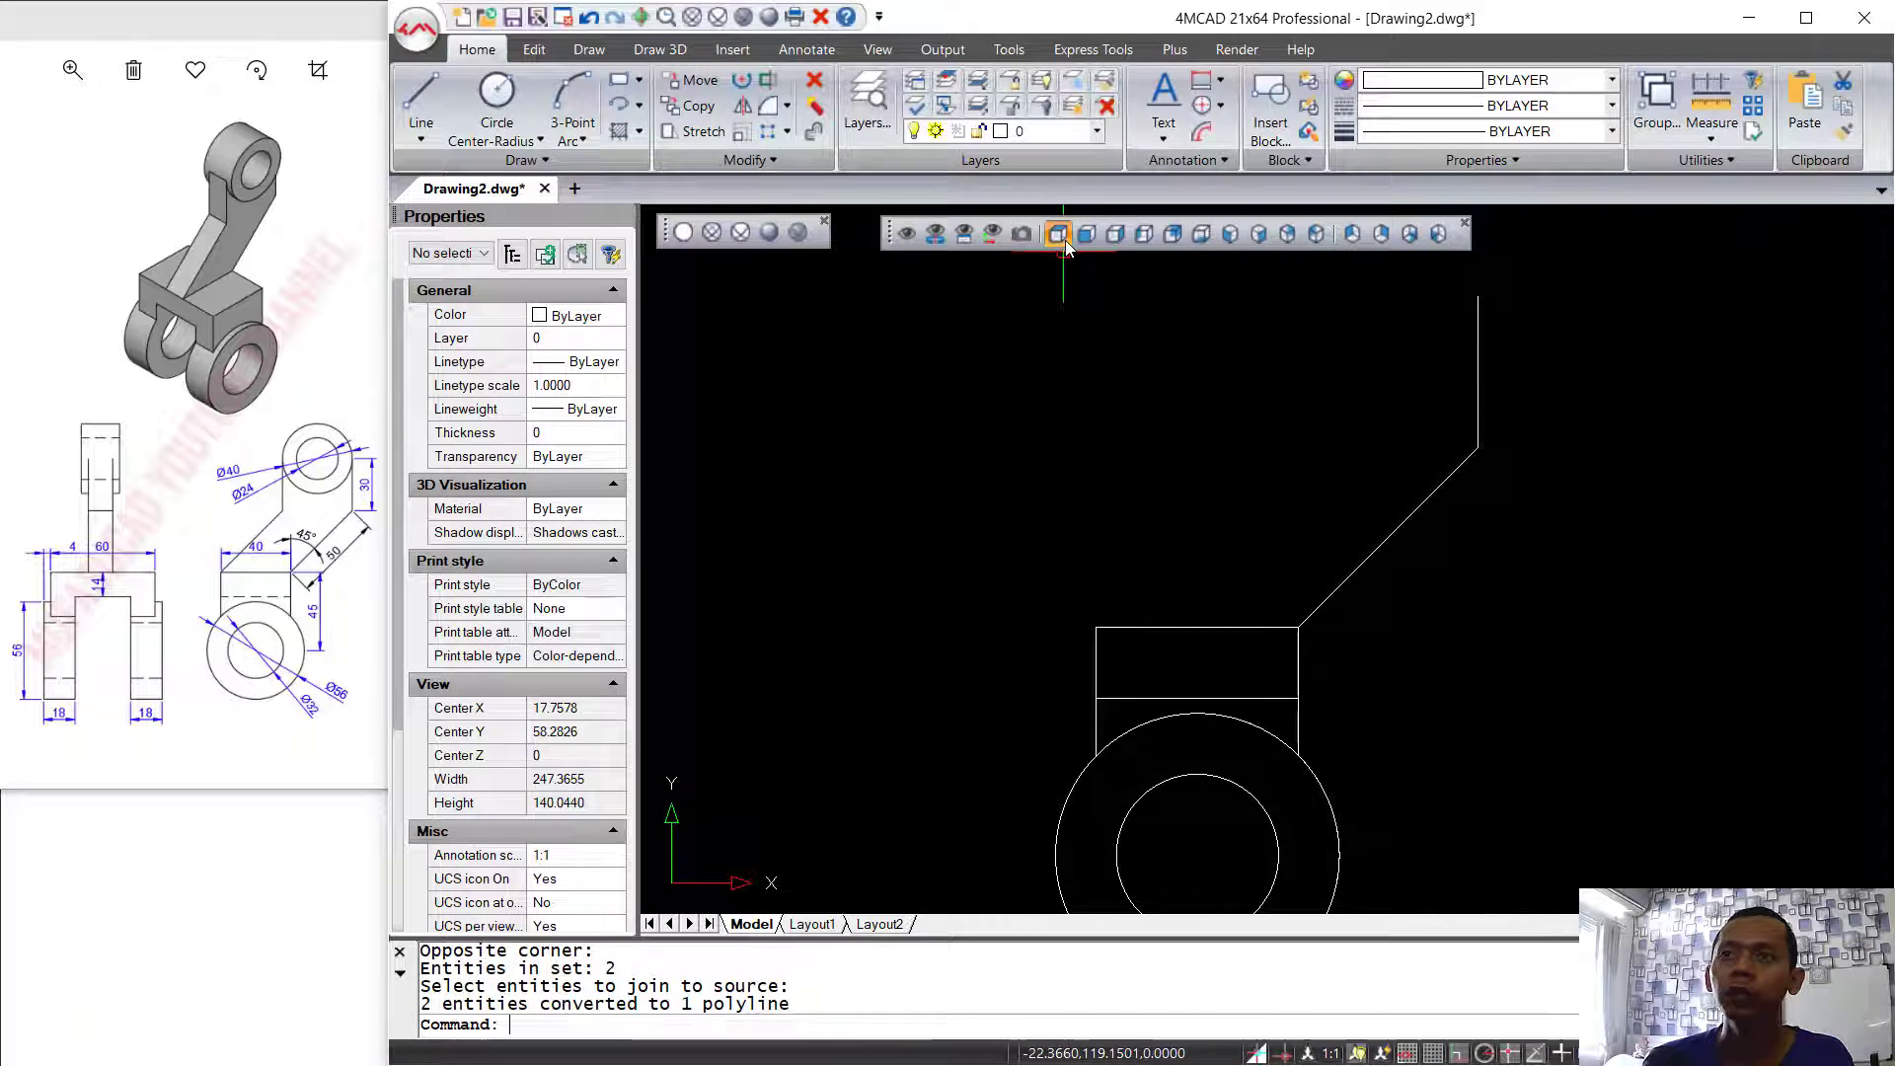
- Draw a rectangle with length 14 and width 40 beside the model
middle_drag(1620, 546, 1496, 567)
text(rec)
key(Return)
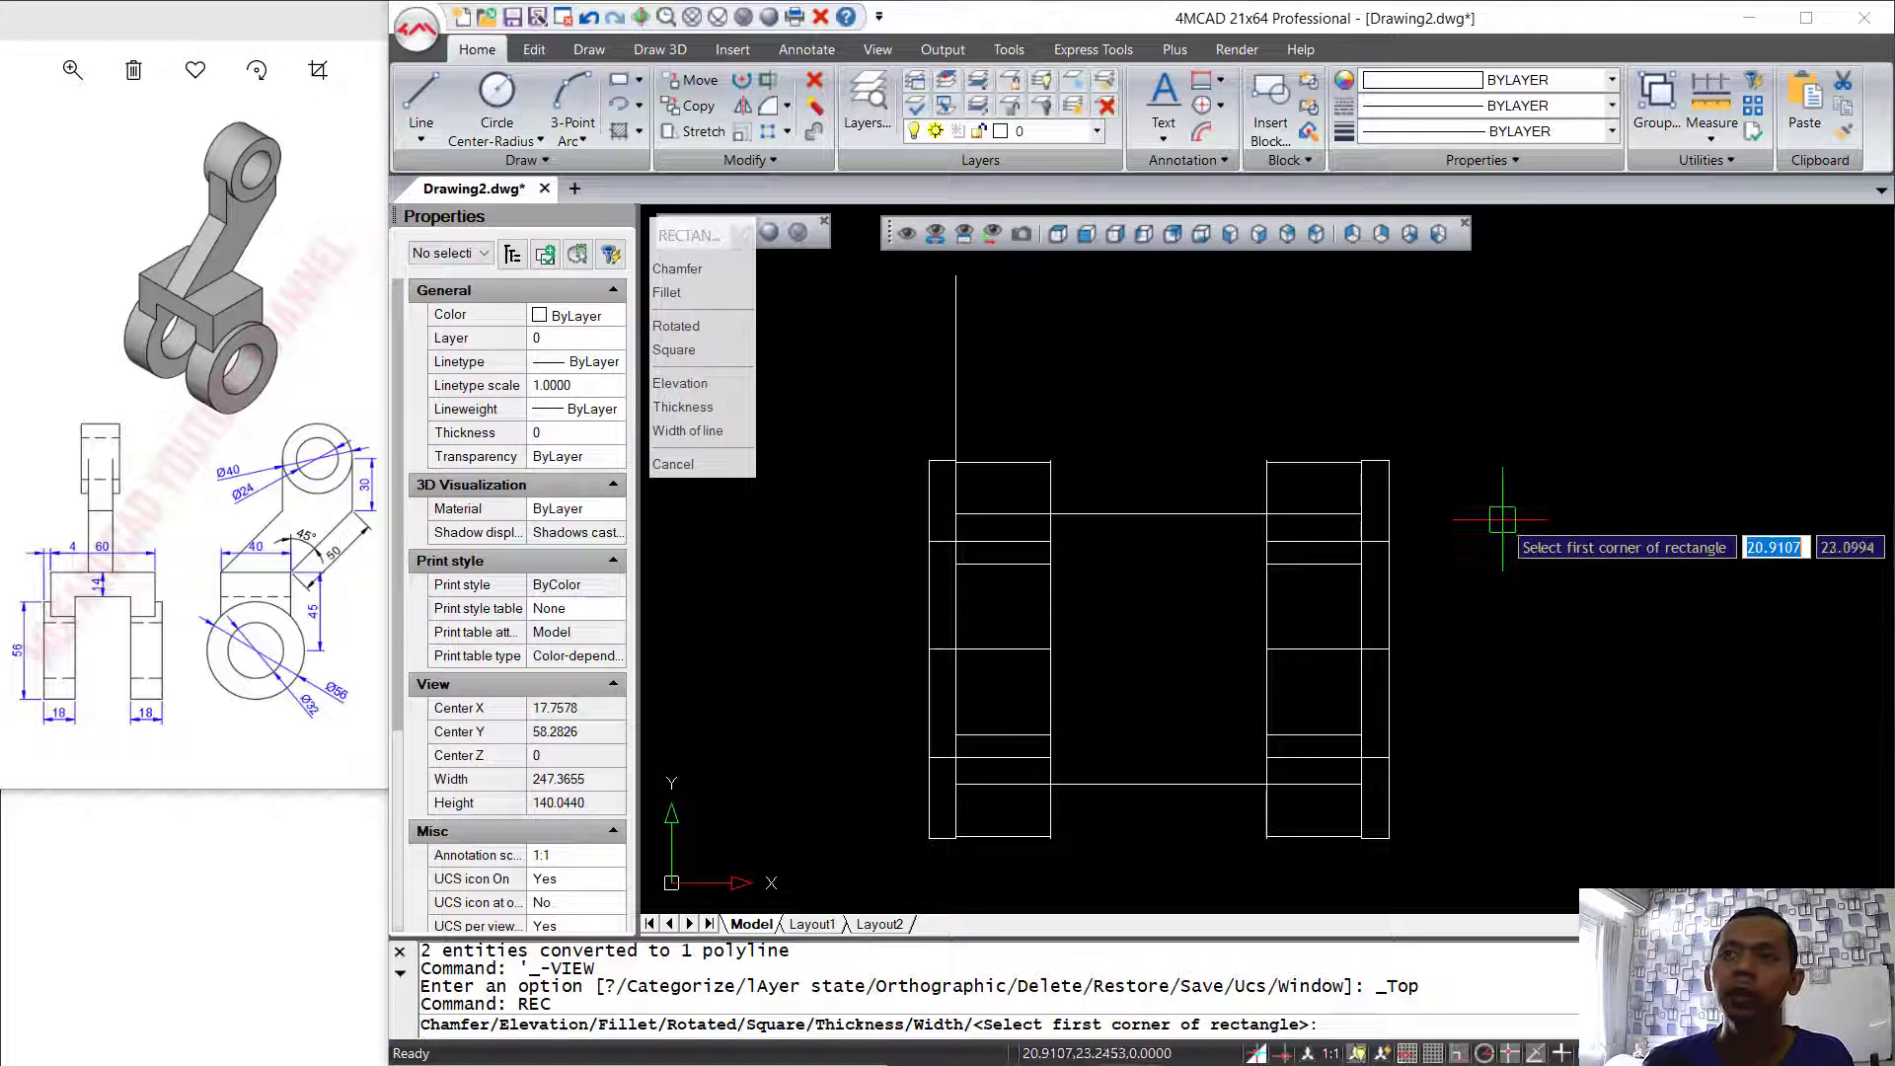
click(1480, 406)
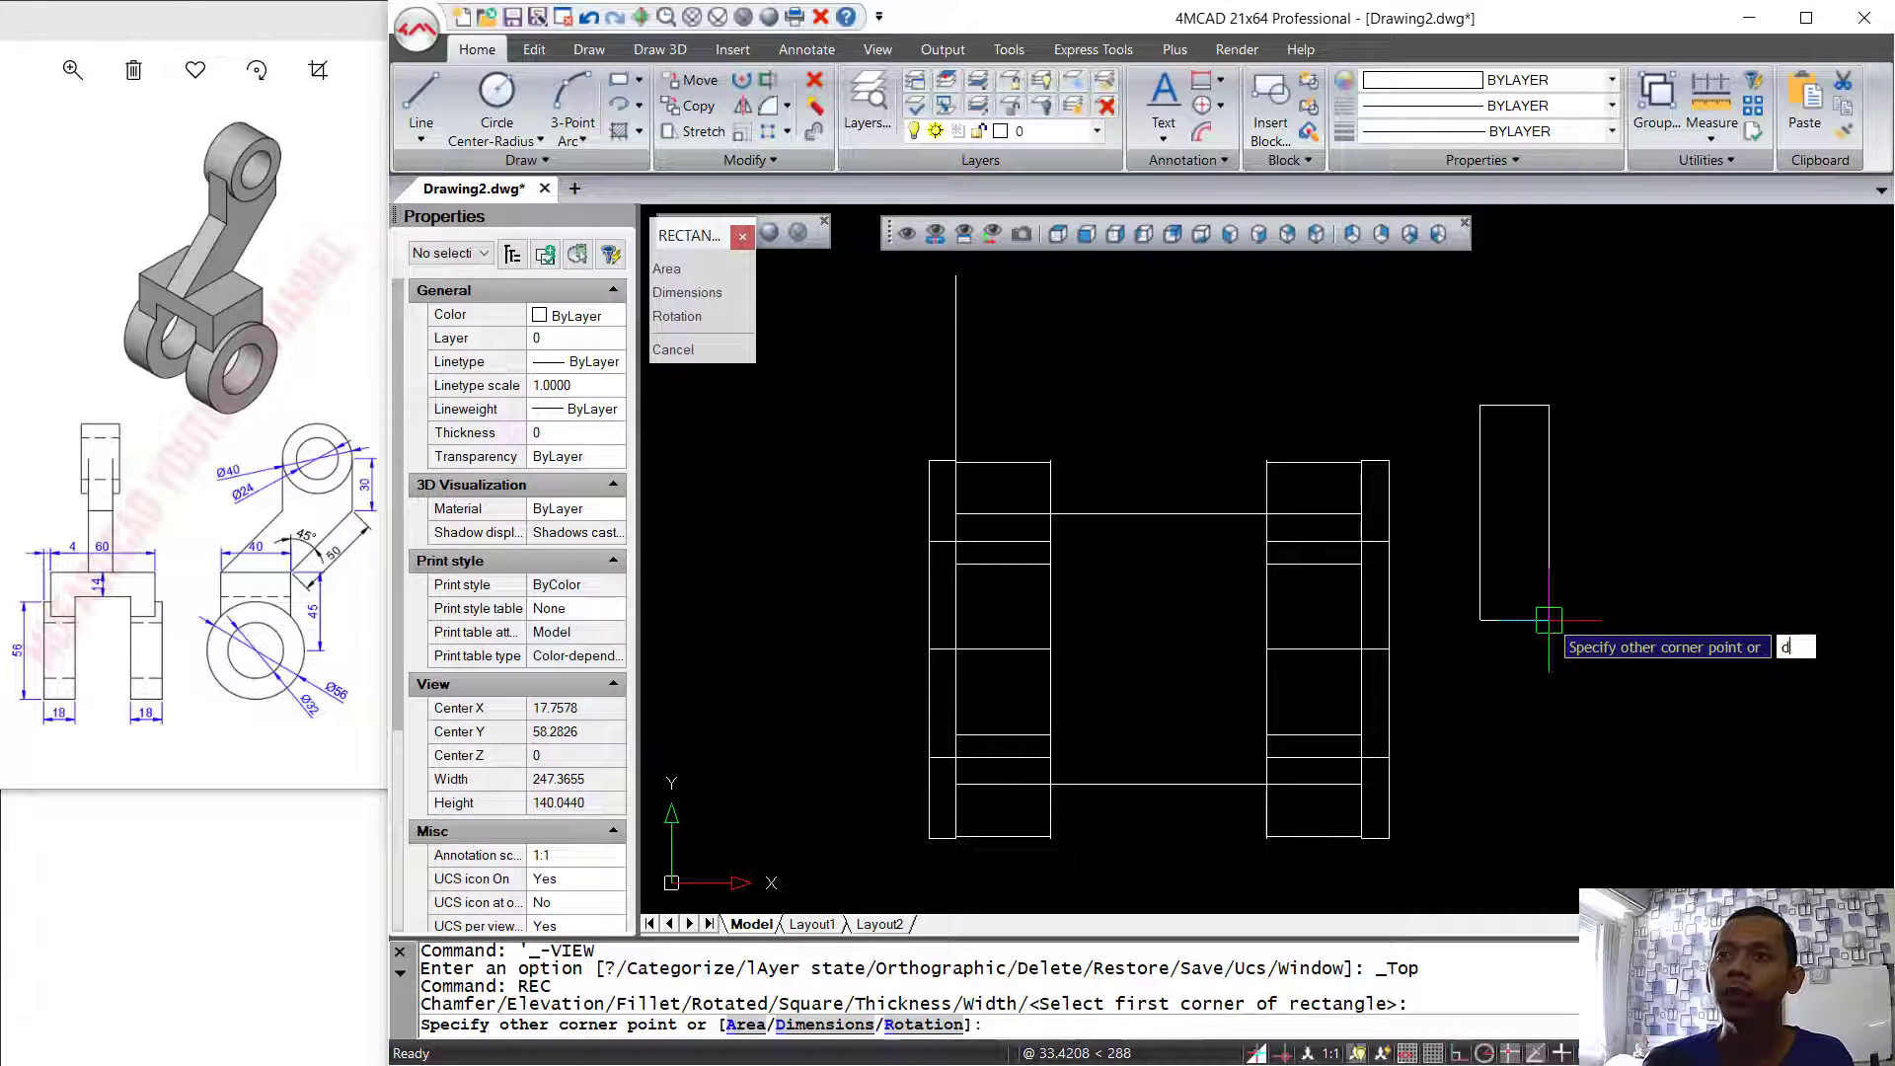
key(Return)
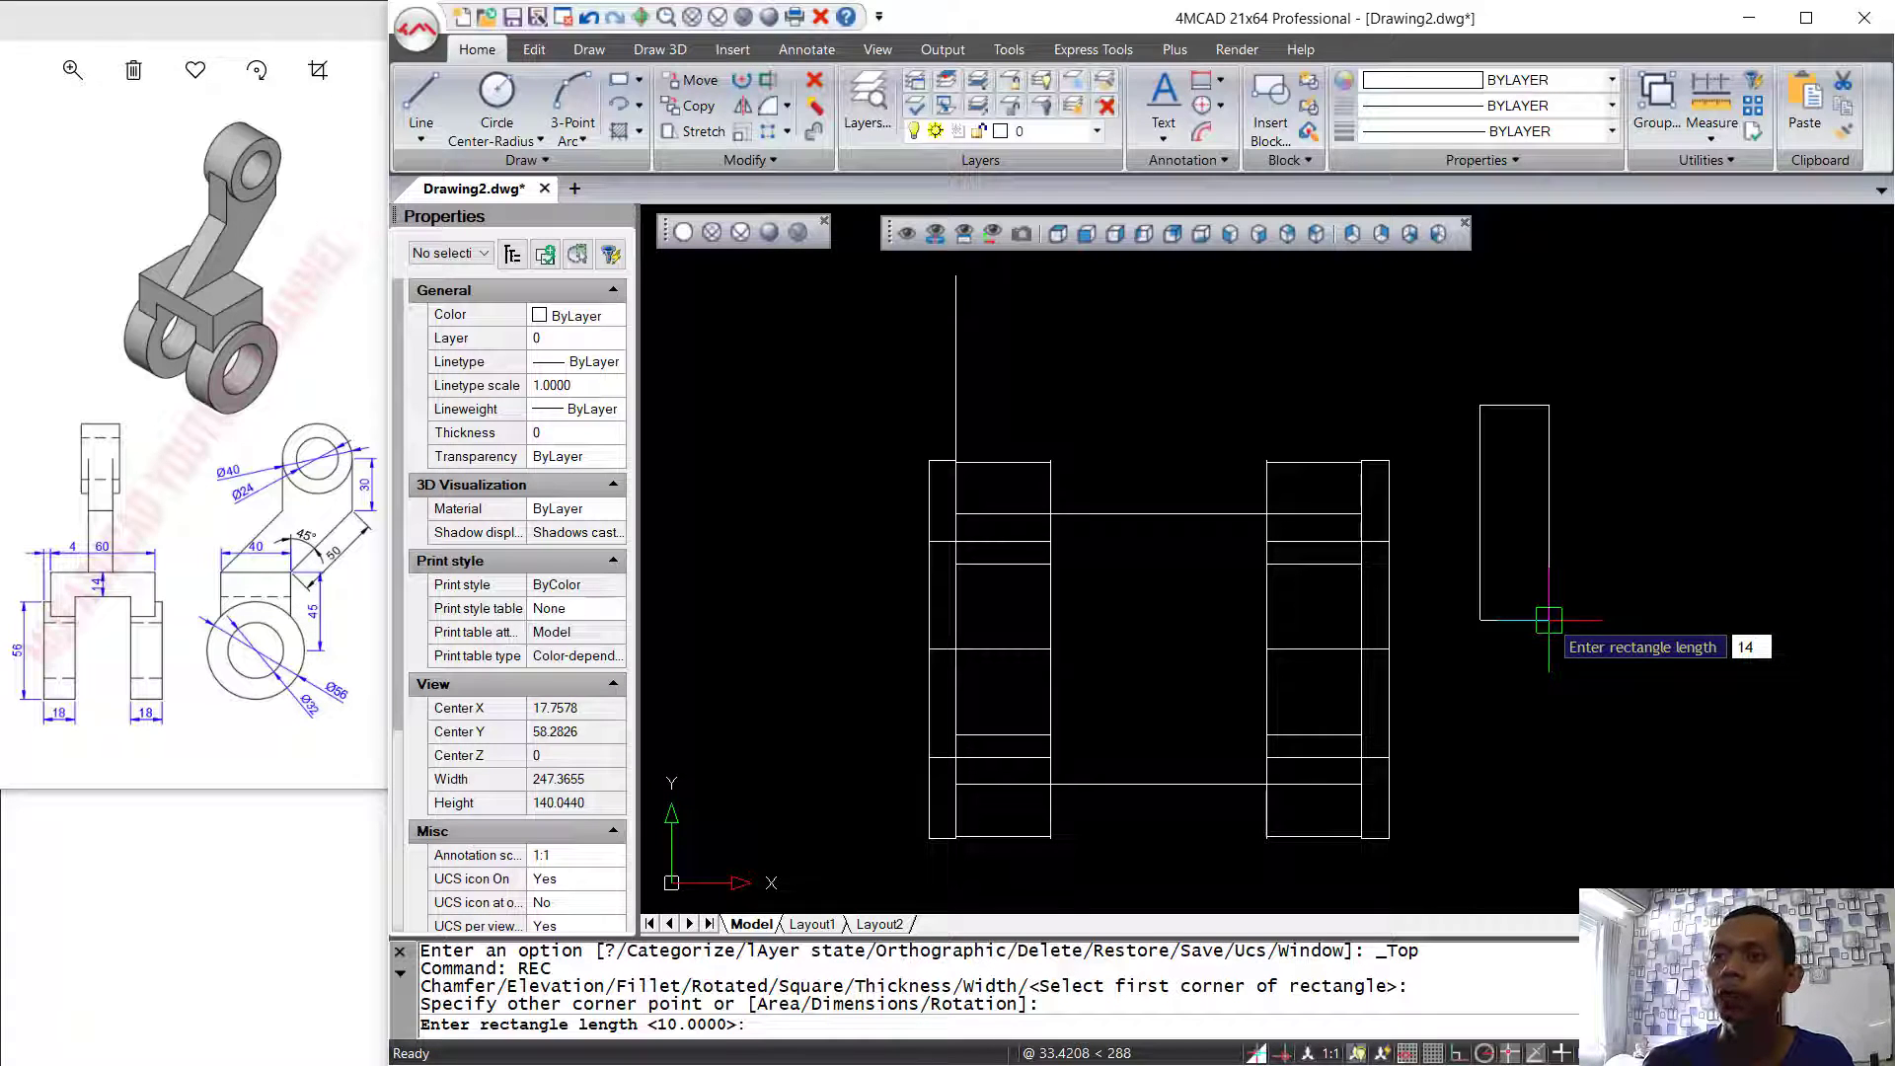
key(Return)
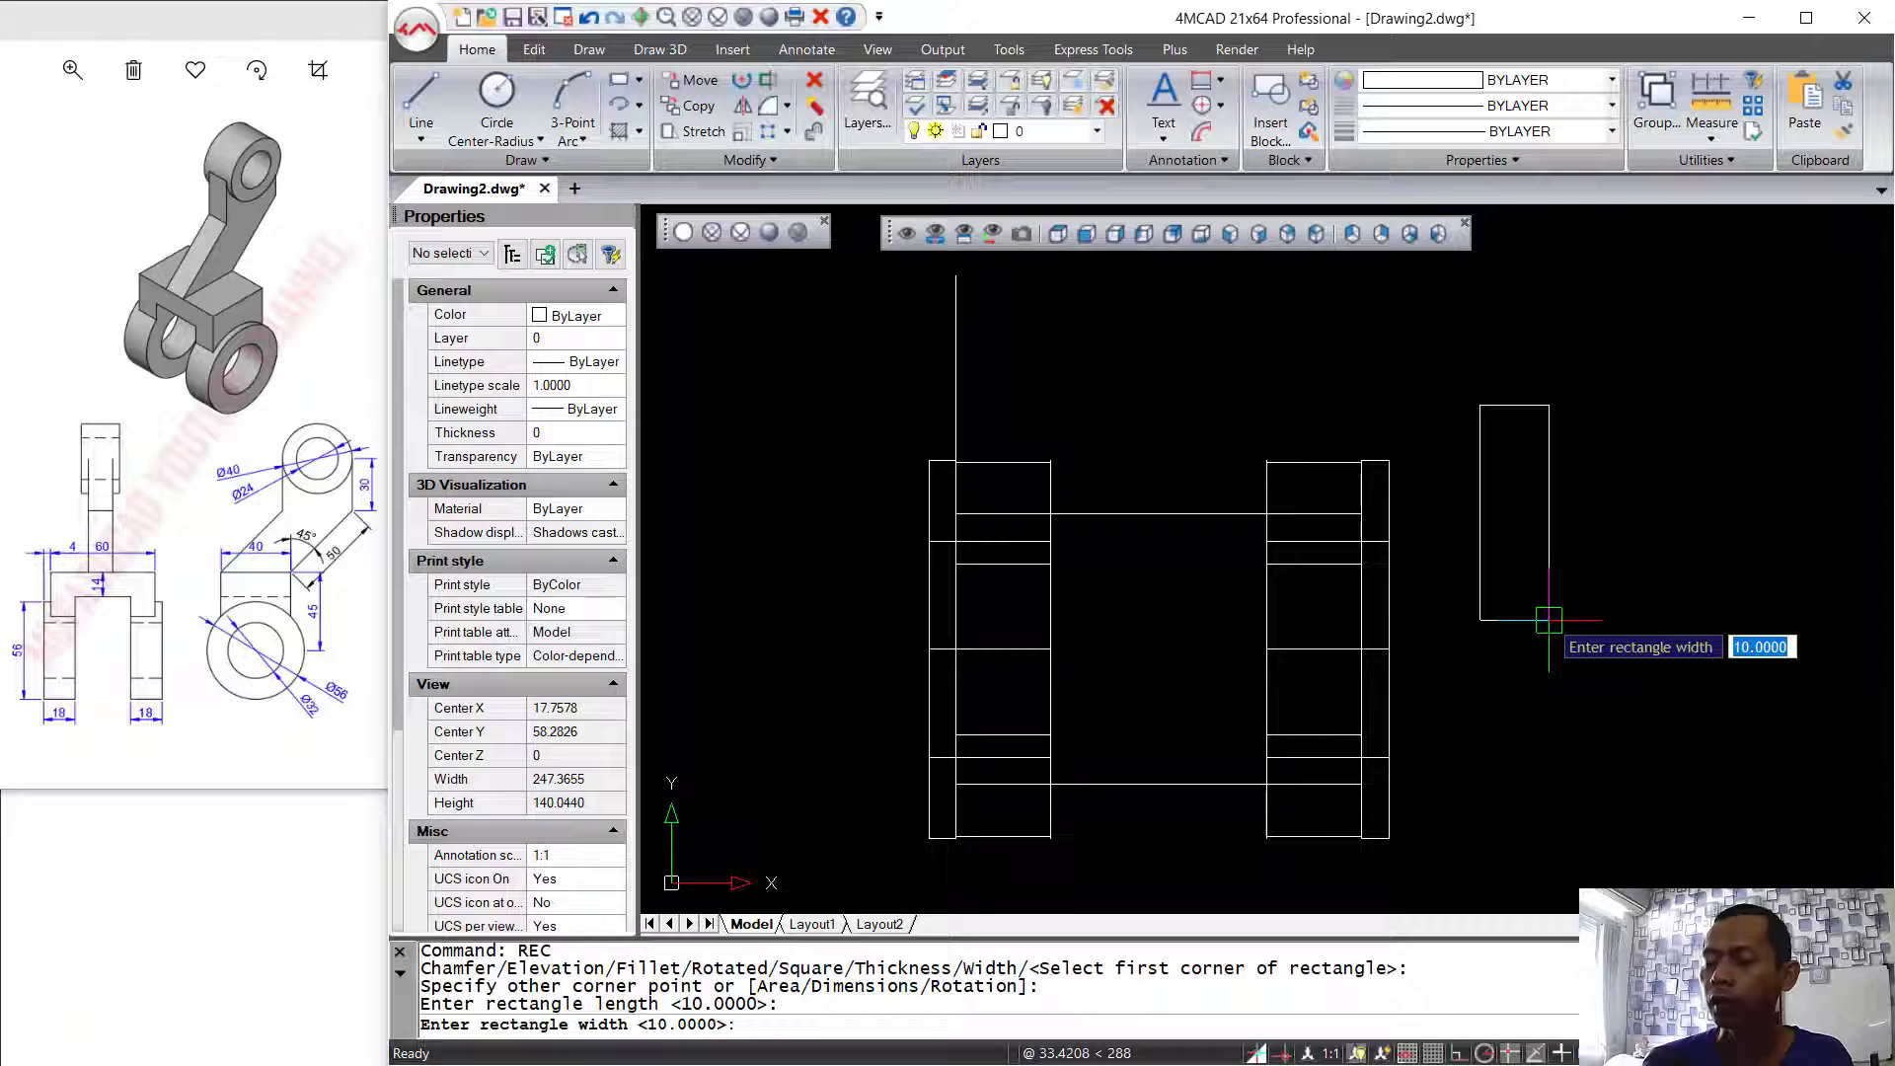
text(40)
key(Return)
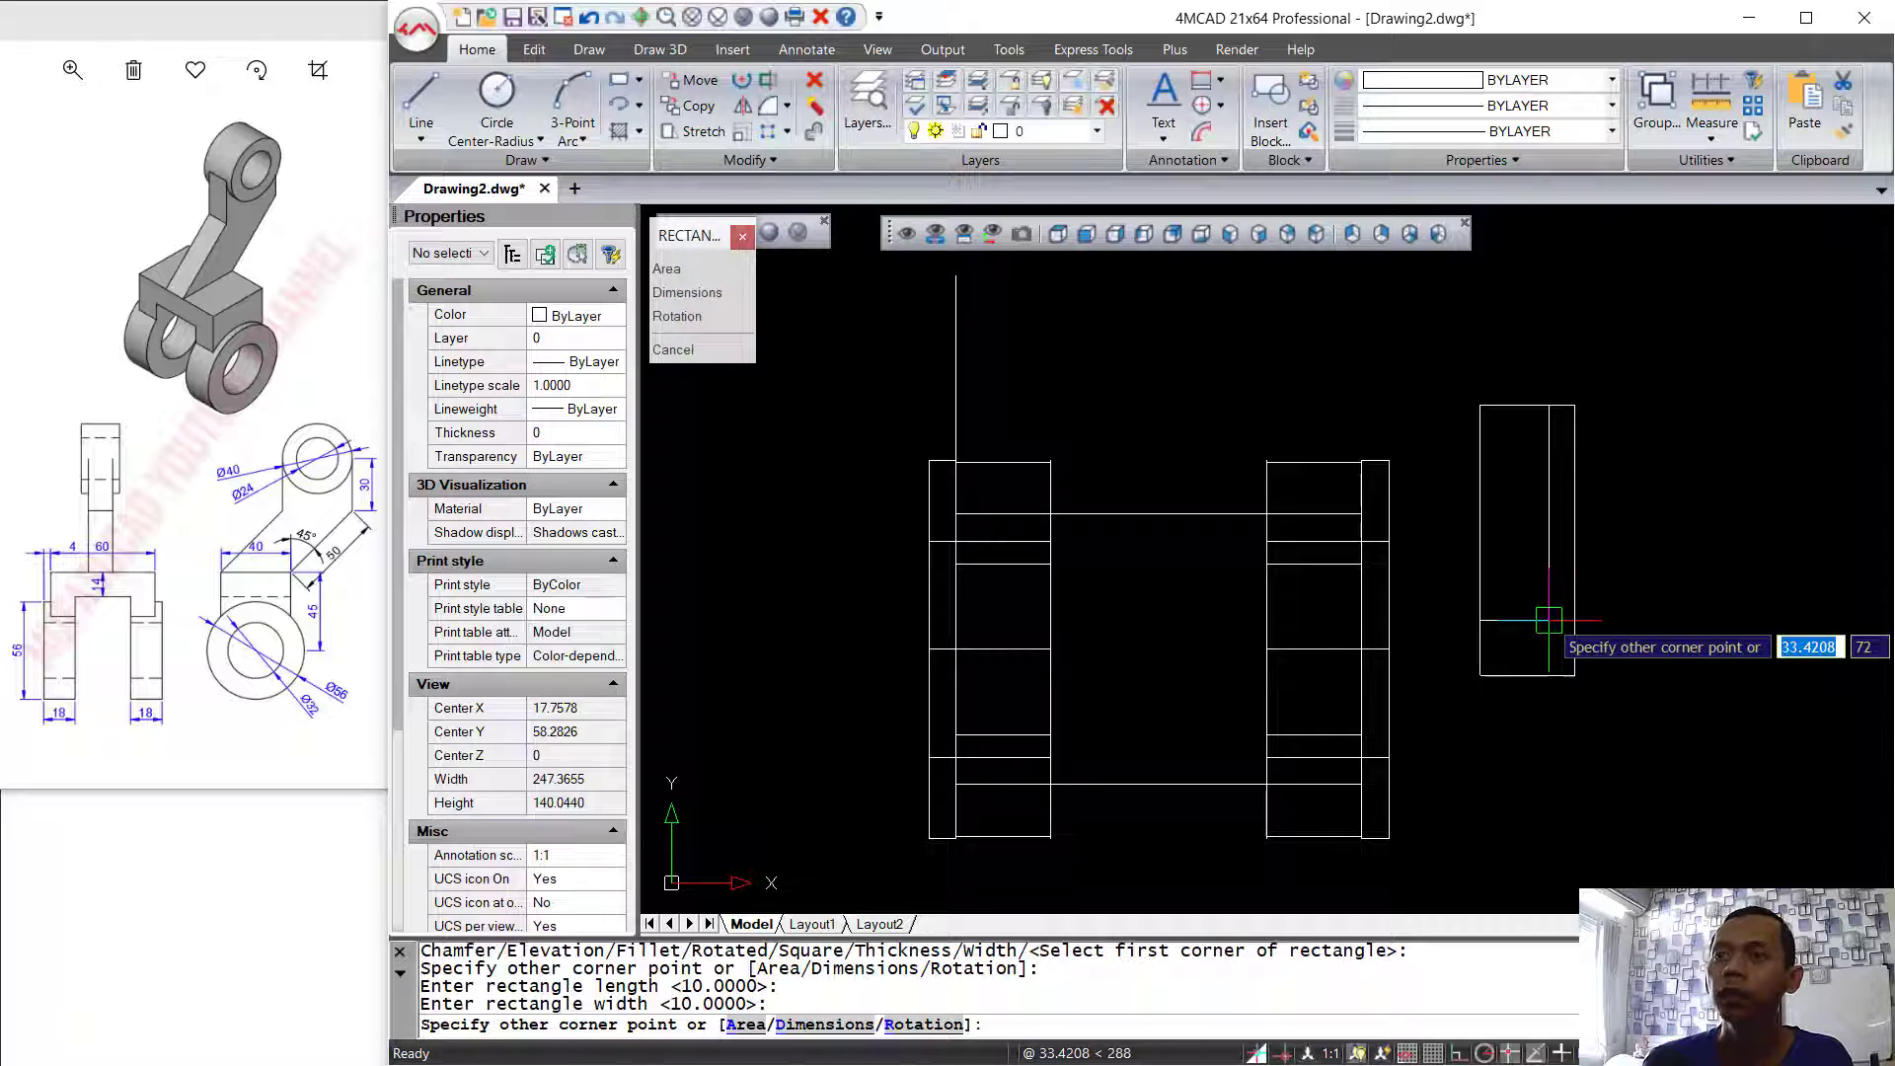
click(1556, 628)
shift+middle_drag(1564, 638, 1552, 556)
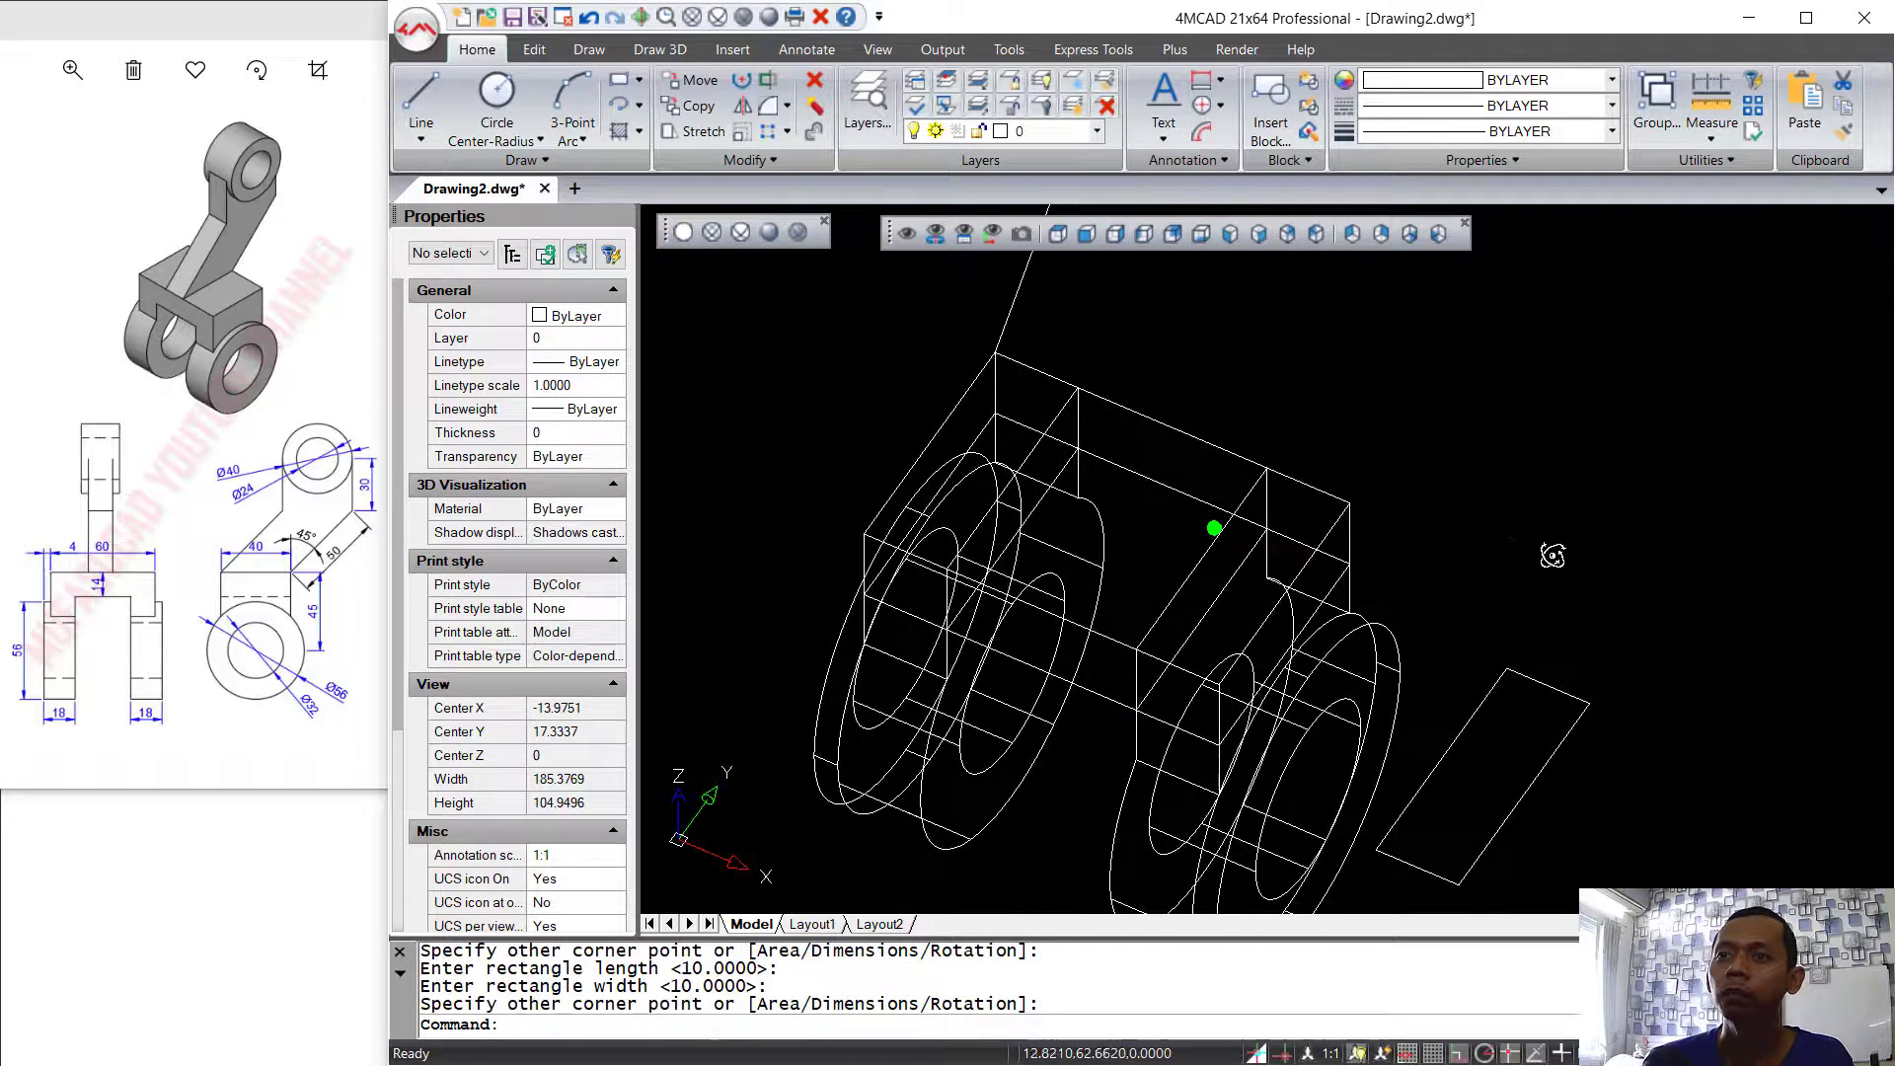
- Move the rectangle by its edge midpoint to the start of the arm path
text(m)
key(Return)
click(1619, 587)
click(1491, 765)
key(Return)
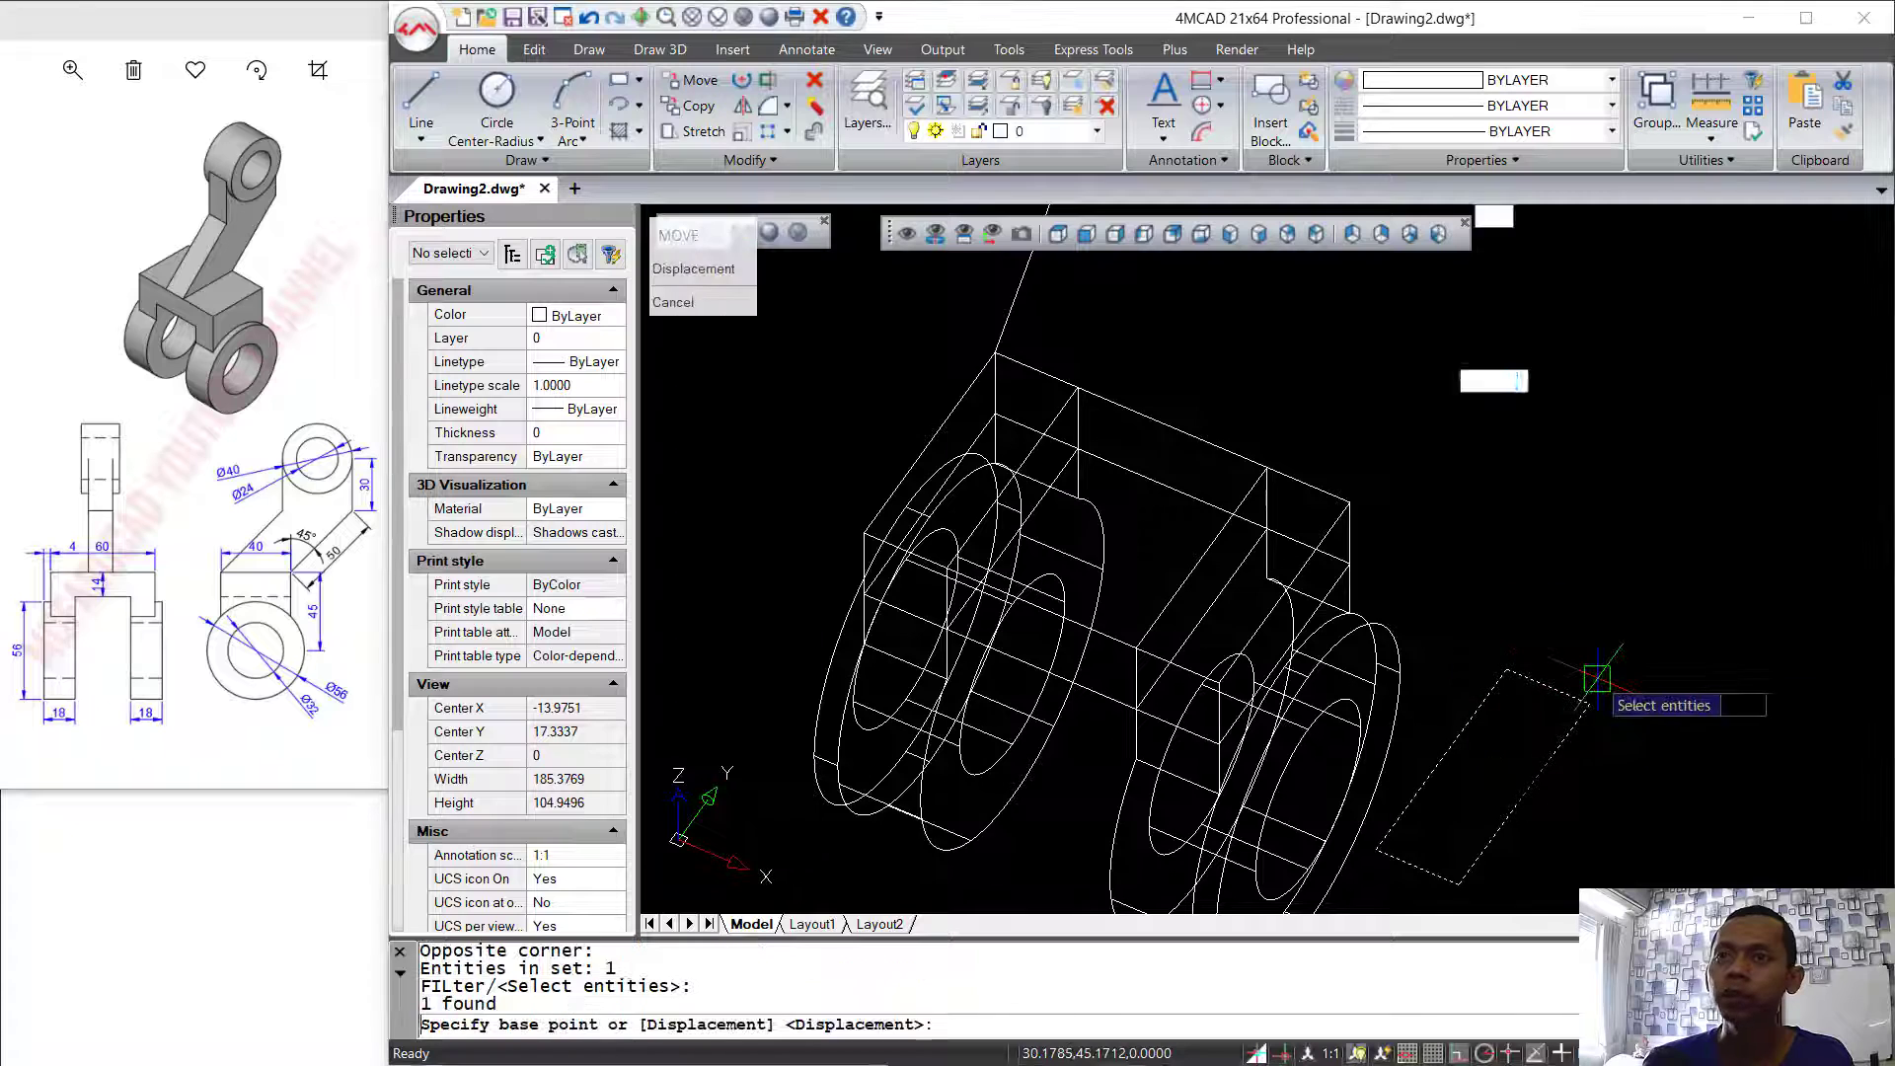
click(1547, 685)
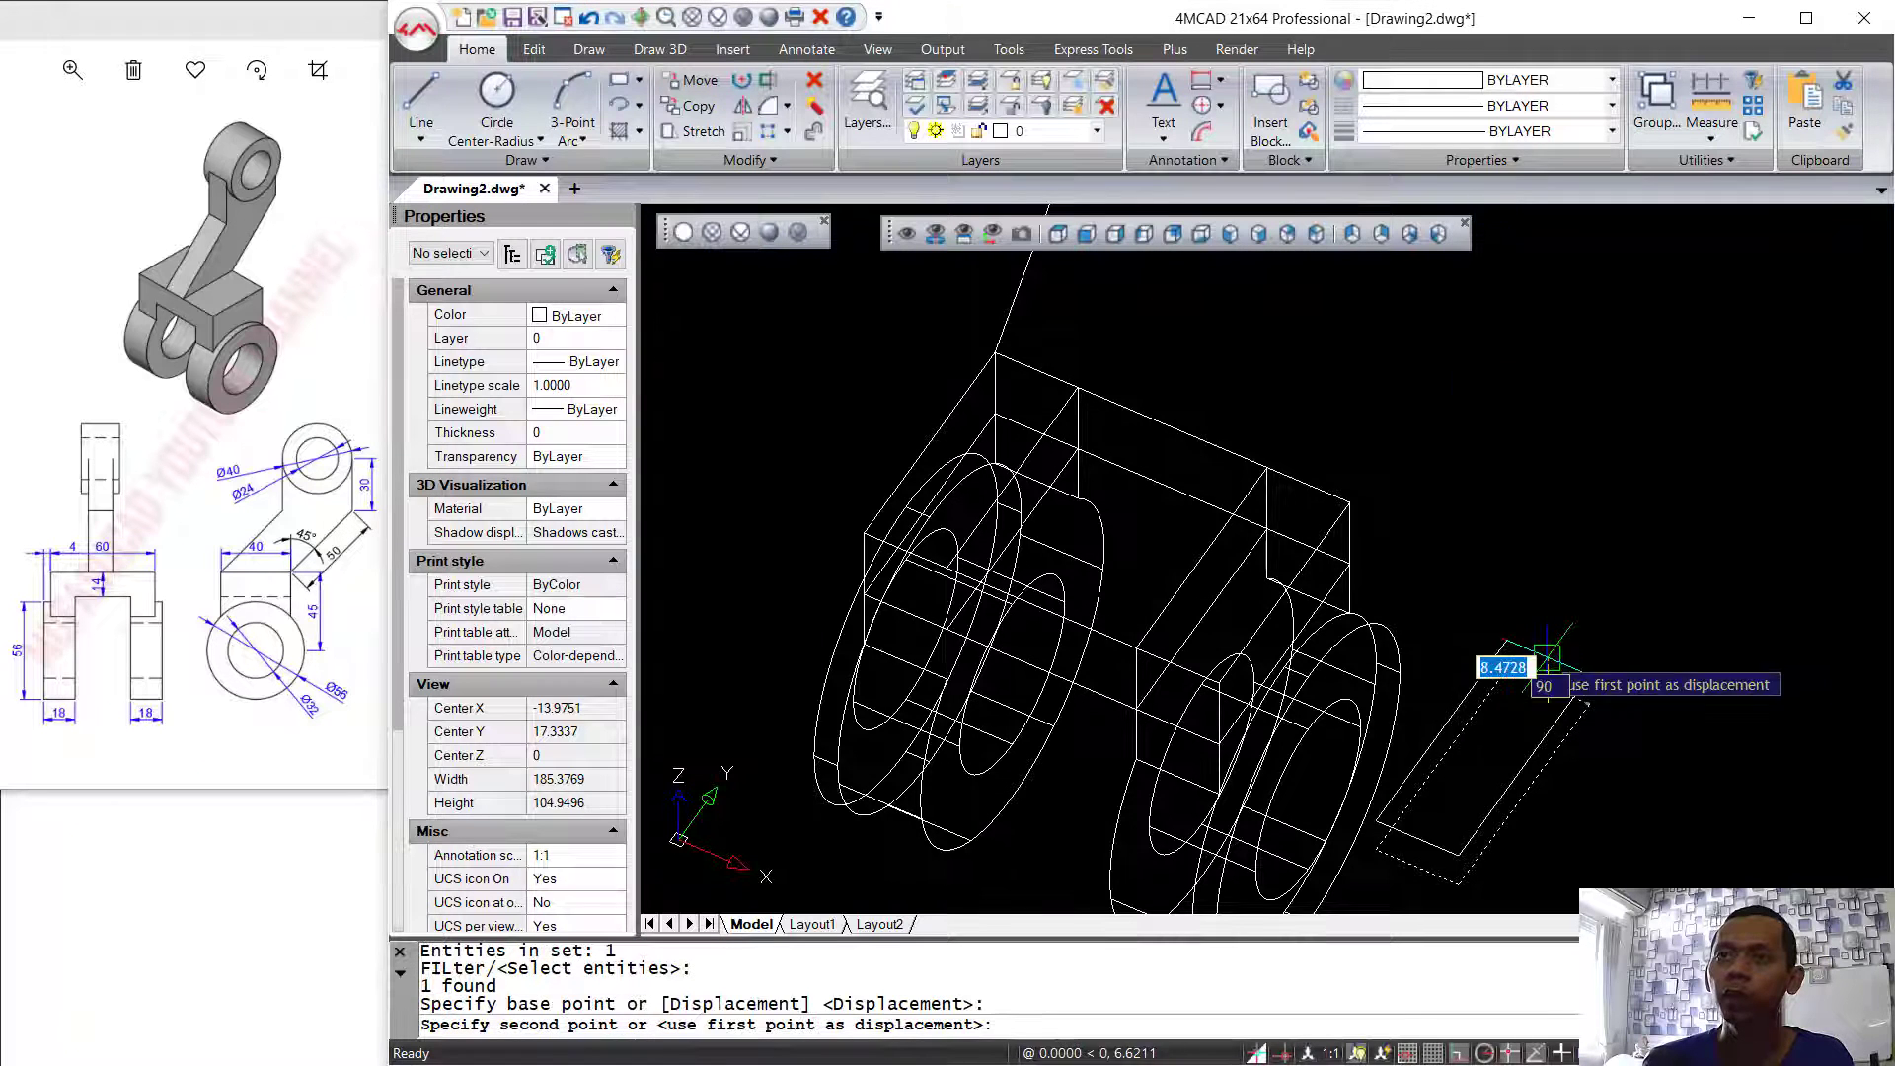
click(1161, 415)
shift+middle_drag(1457, 471, 1527, 530)
- Extrude the rectangle along the angled polyline and view the arm in Realistic shading
text(ext)
key(Return)
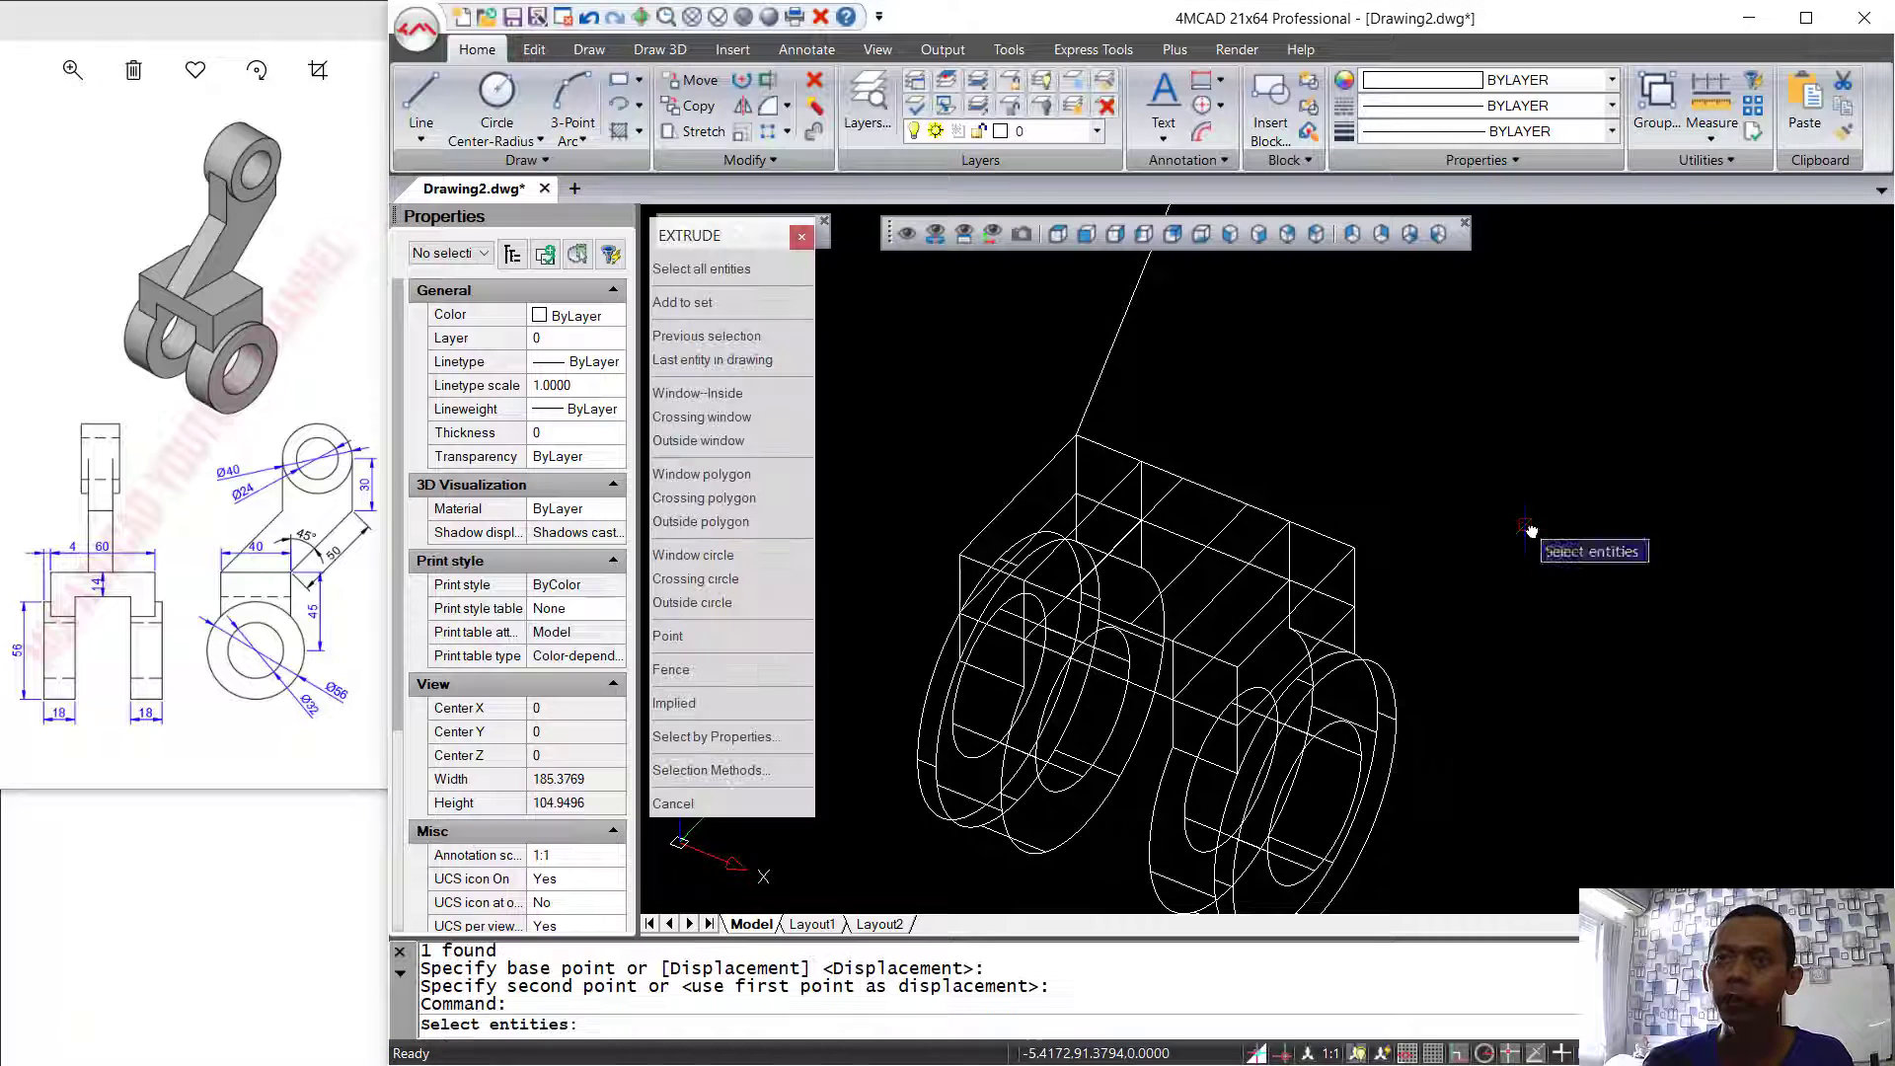
click(1235, 523)
key(Return)
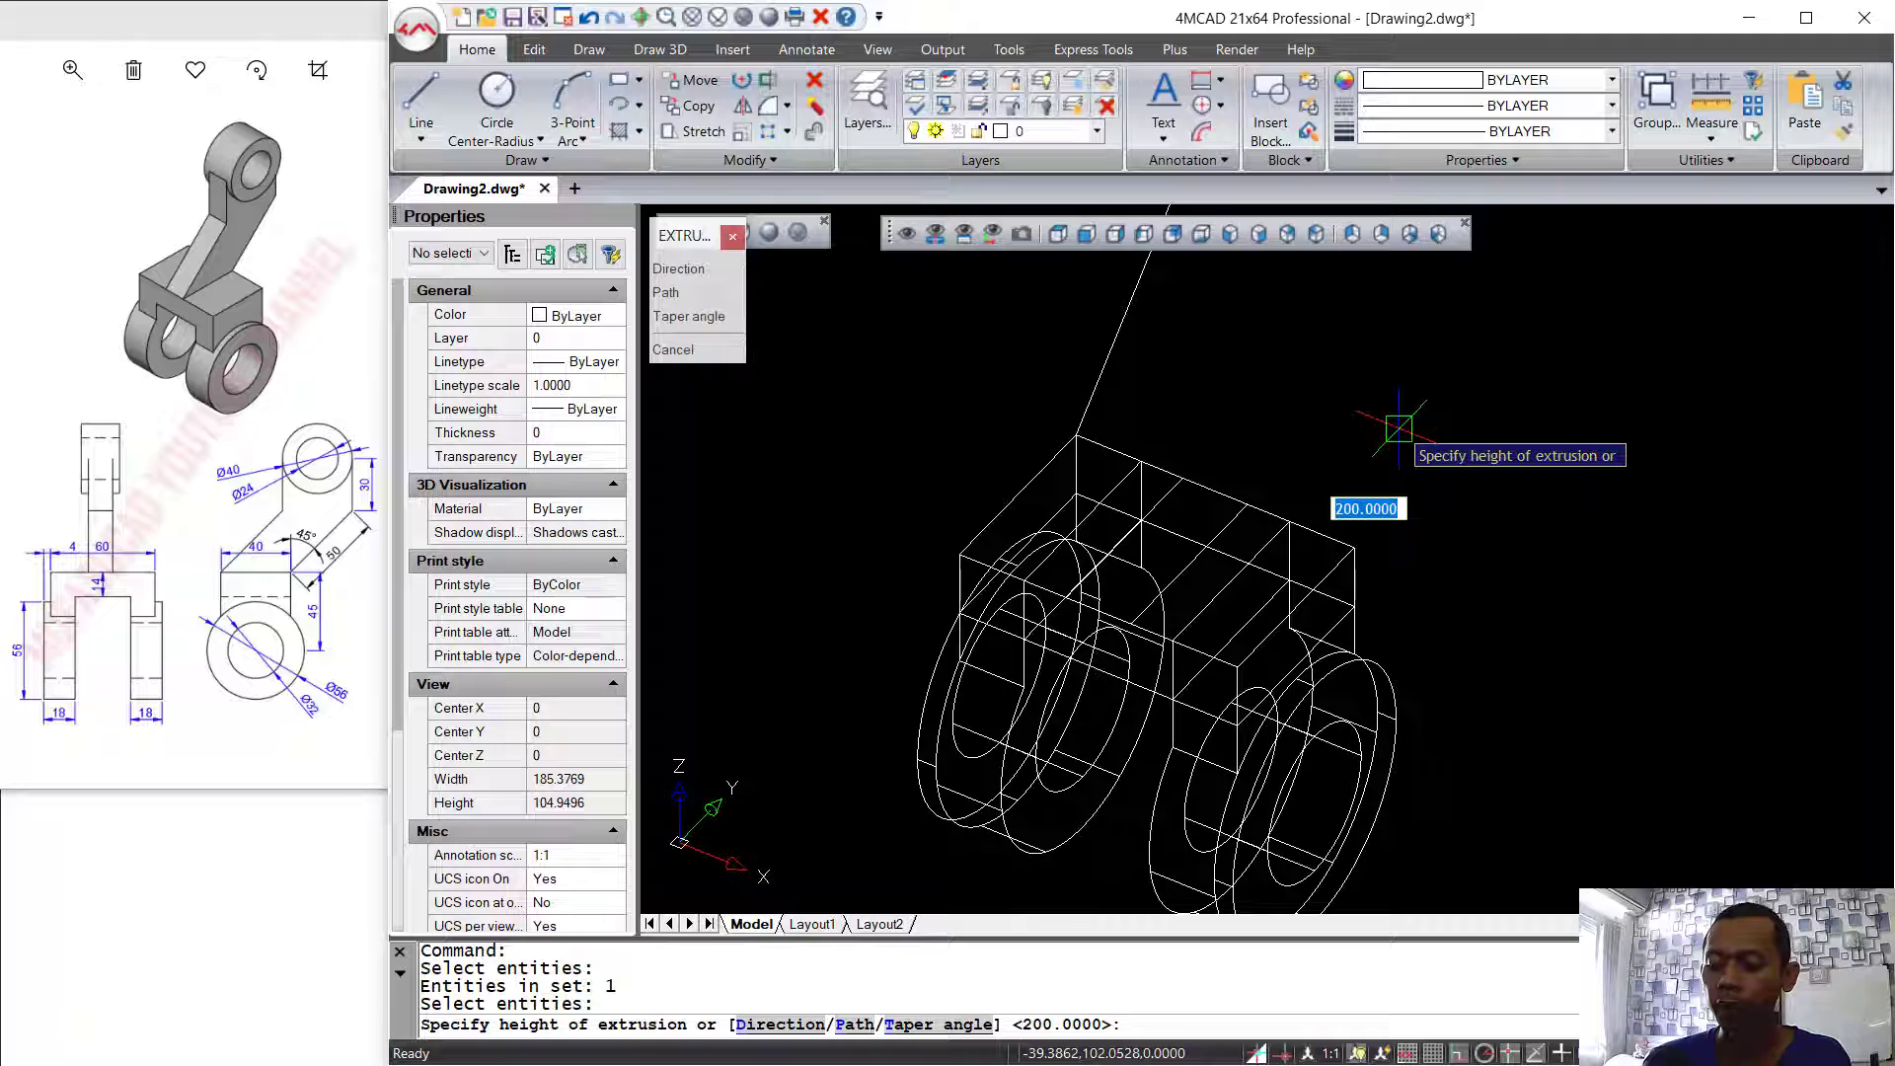
key(Return)
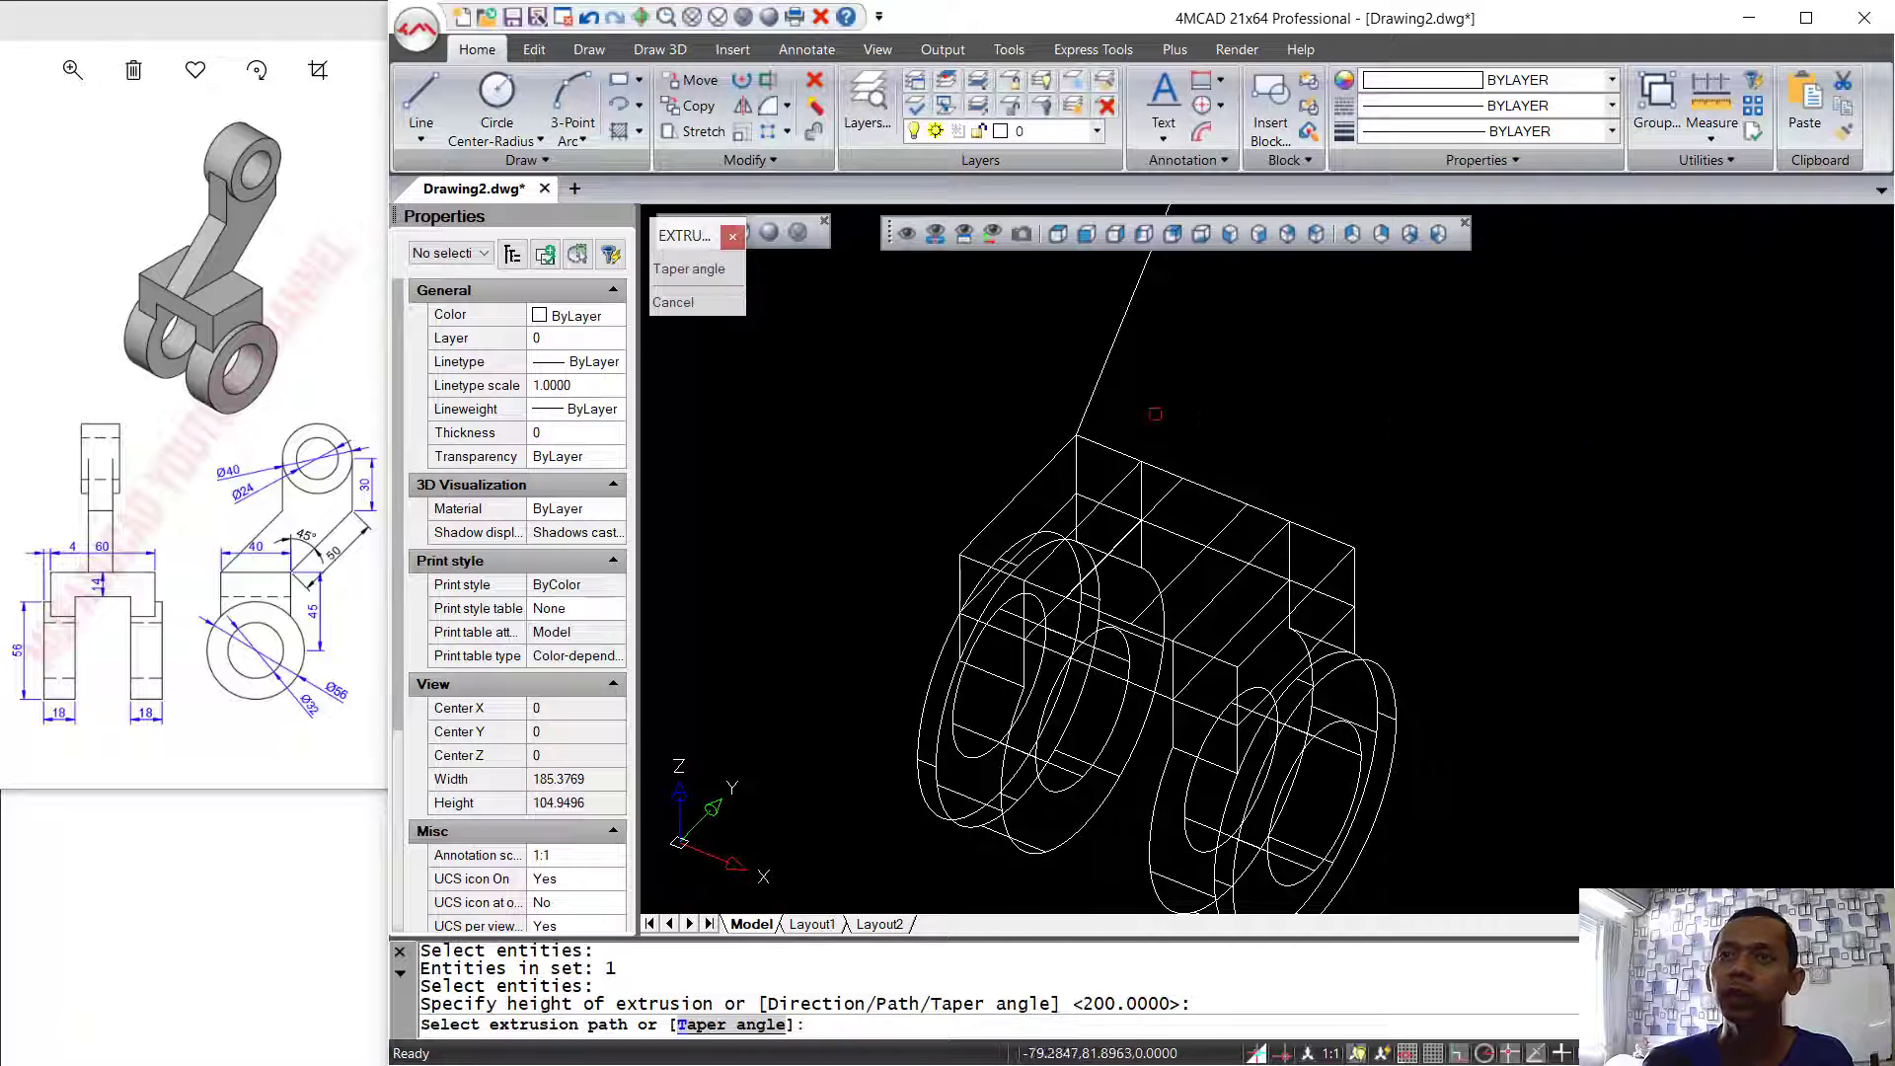
click(1103, 367)
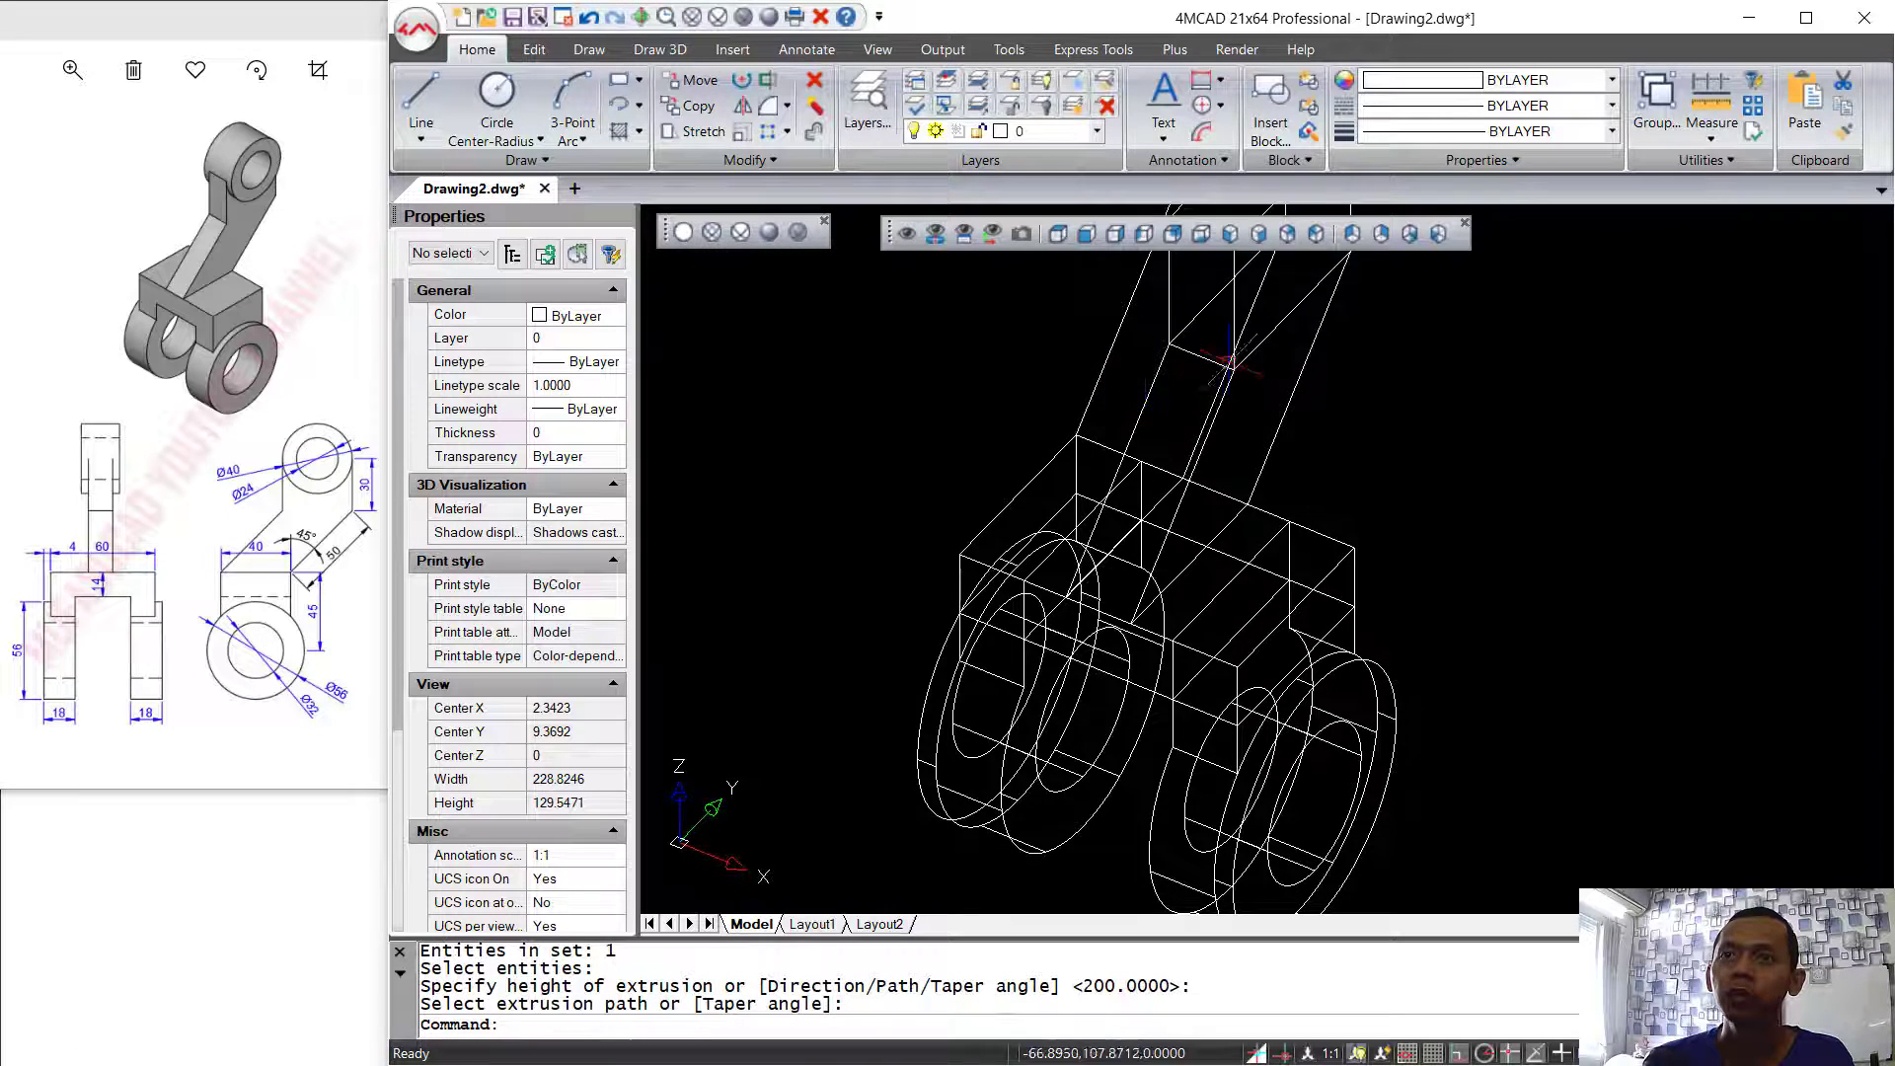
scroll(1212, 451, down, 2)
shift+middle_drag(1211, 451, 1293, 415)
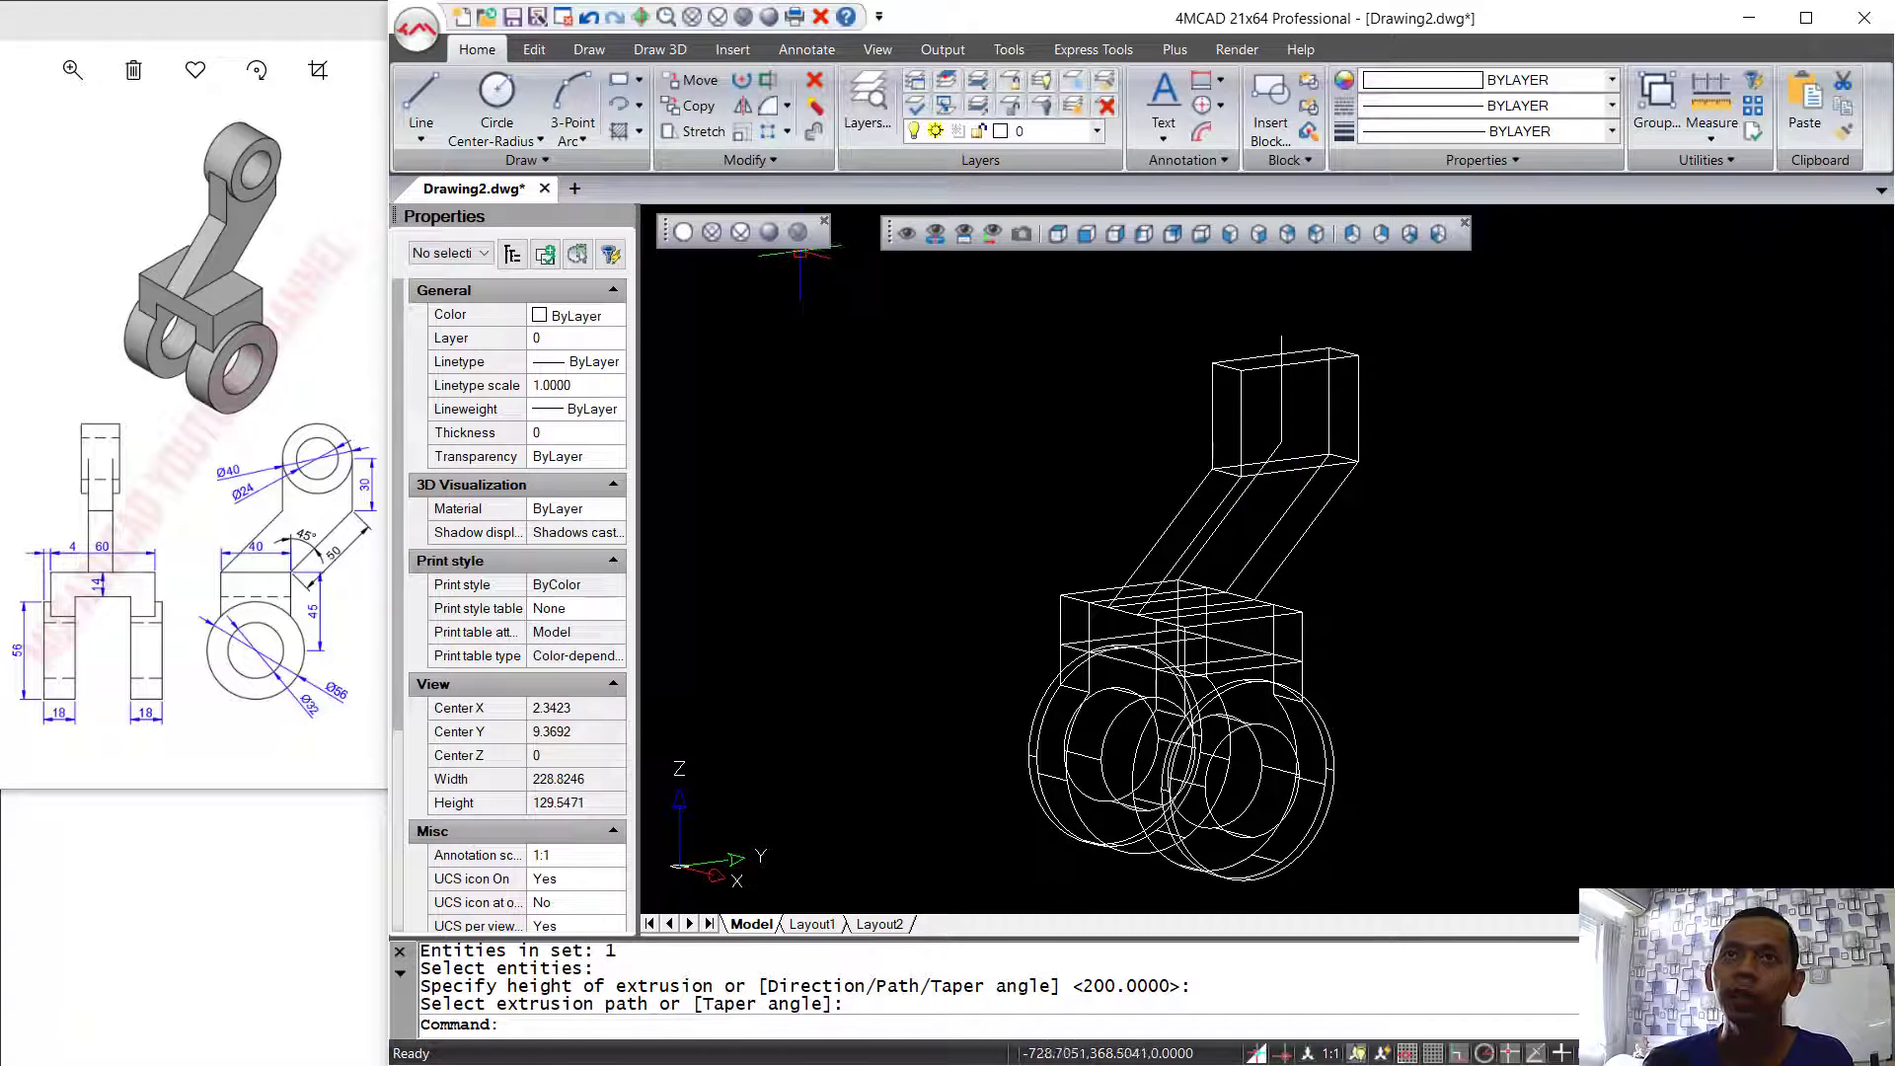
click(775, 233)
shift+middle_drag(1421, 511, 1450, 563)
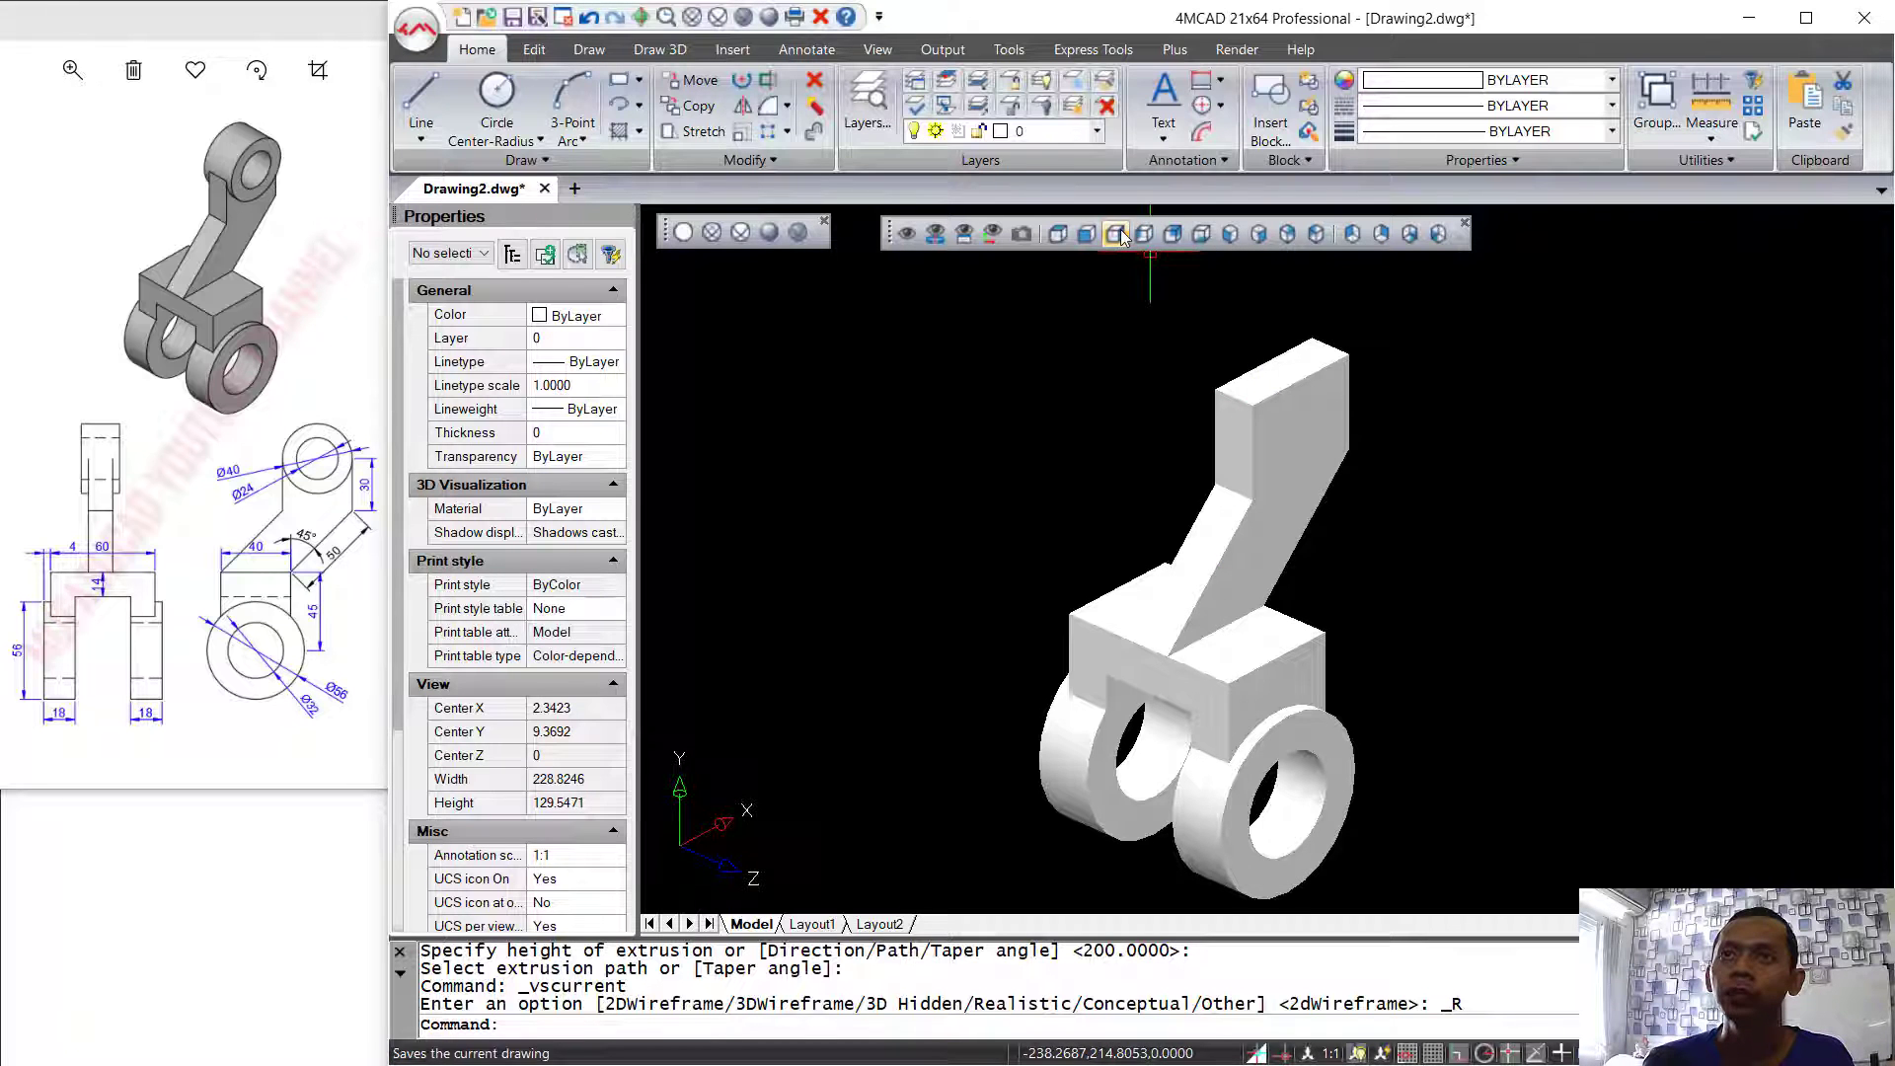
- Draw a radius 28 circle centred on the midpoint of the arm's upper top edge
click(1115, 234)
mouse_move(1277, 463)
shift+middle_down()
mouse_move(1324, 478)
mouse_move(1573, 440)
shift+middle_up()
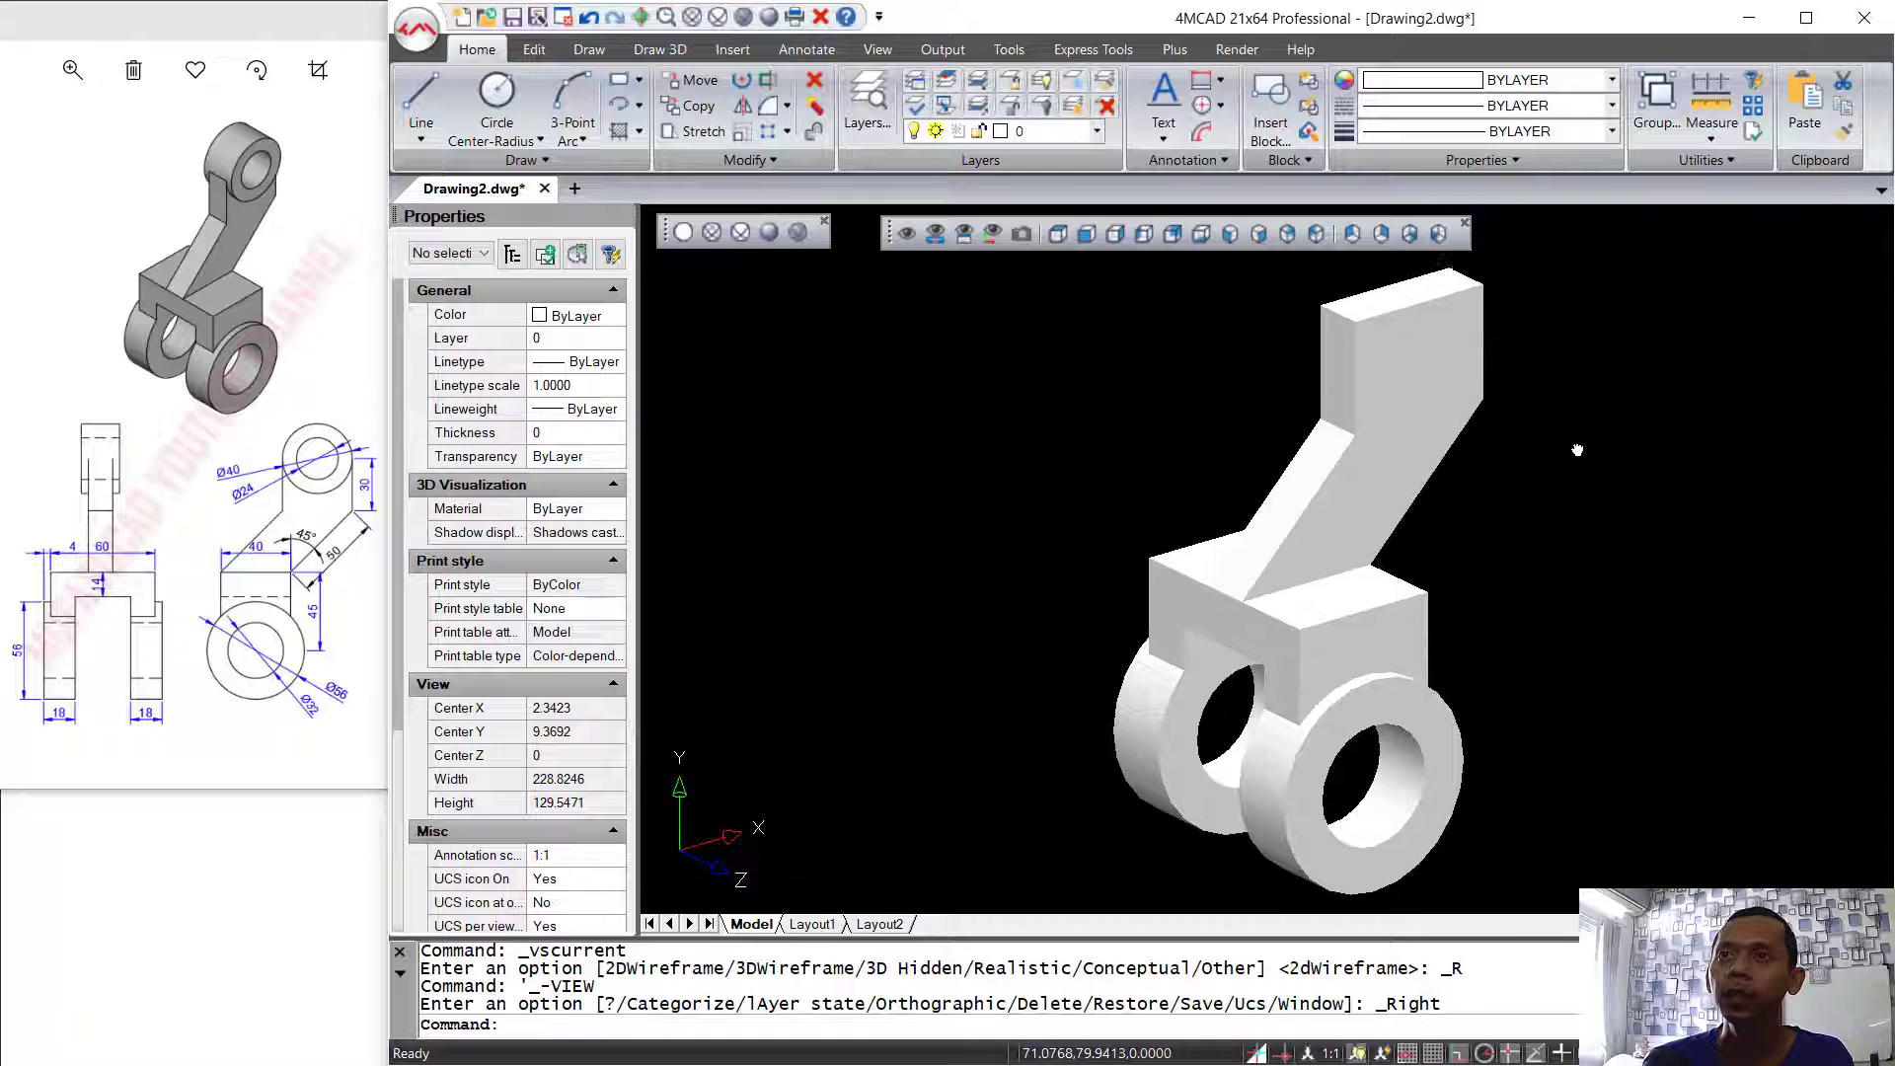
scroll(1481, 453, up, 4)
key(Return)
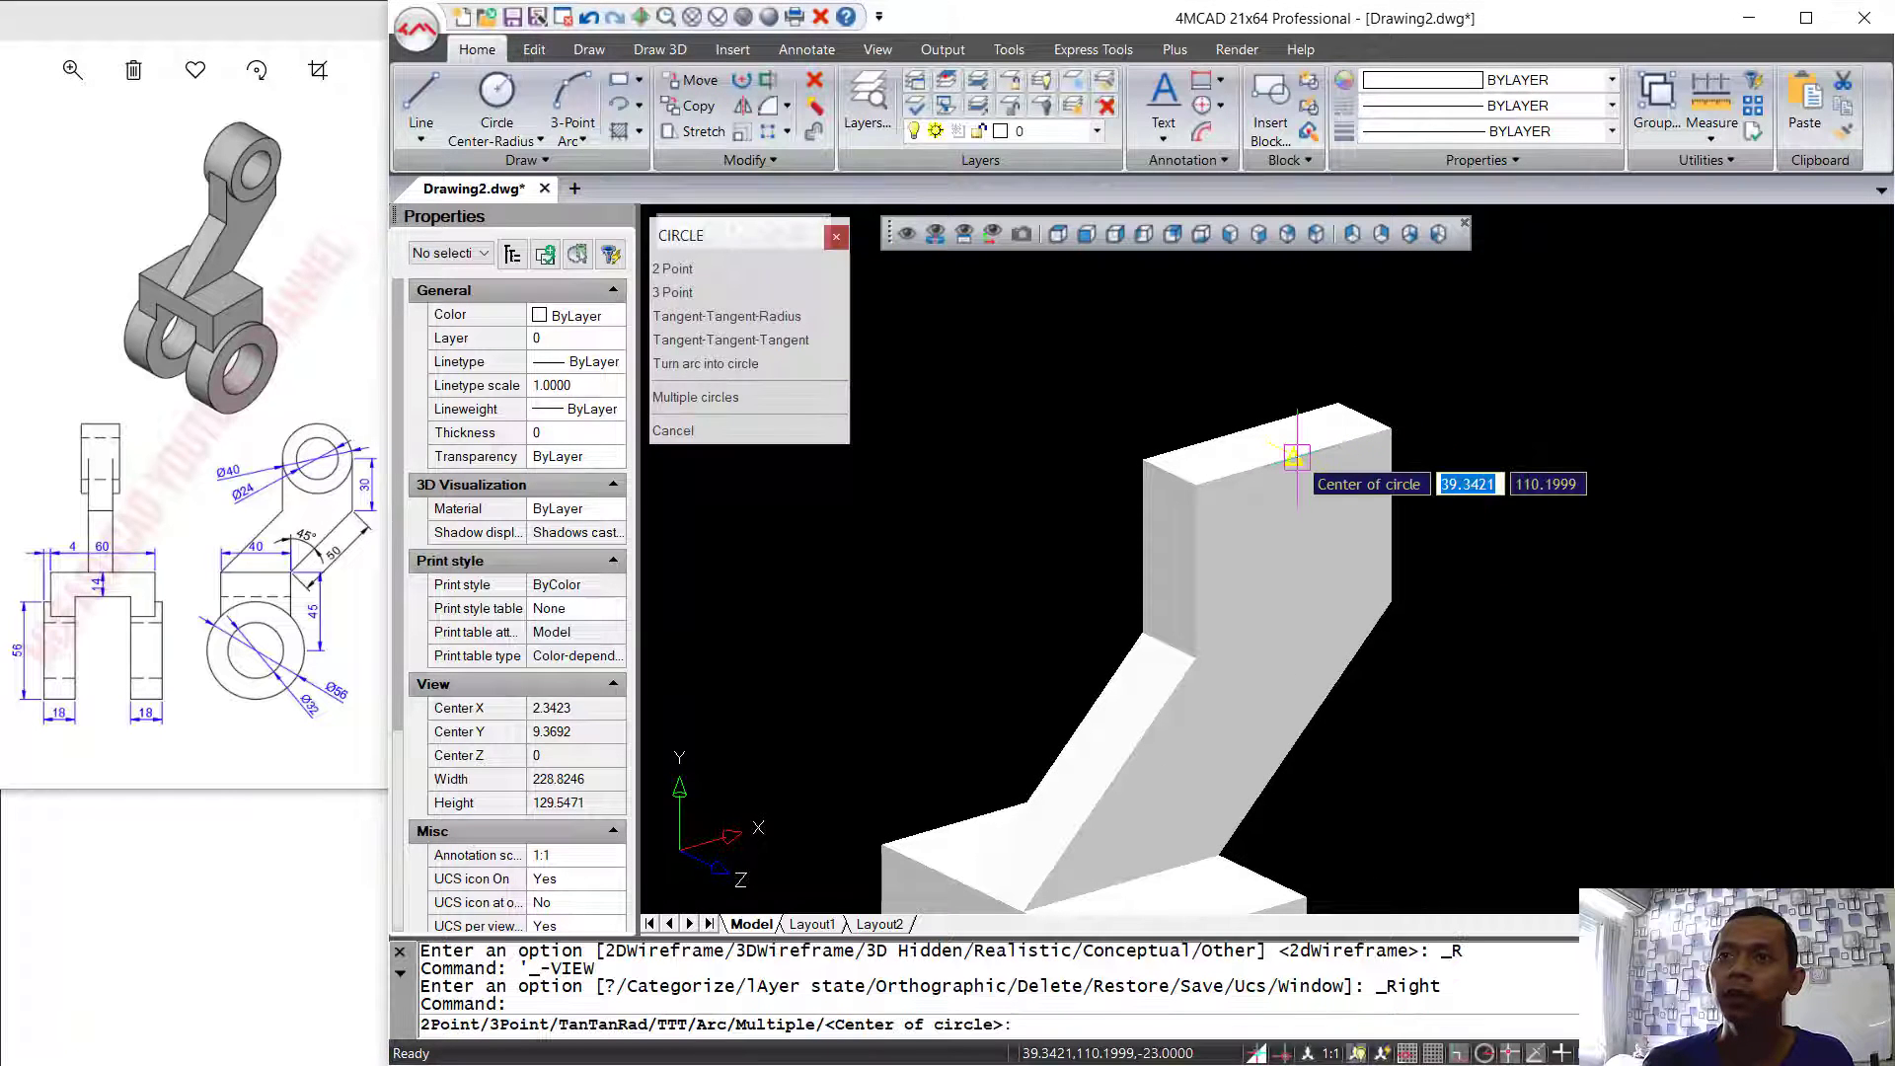
click(1294, 456)
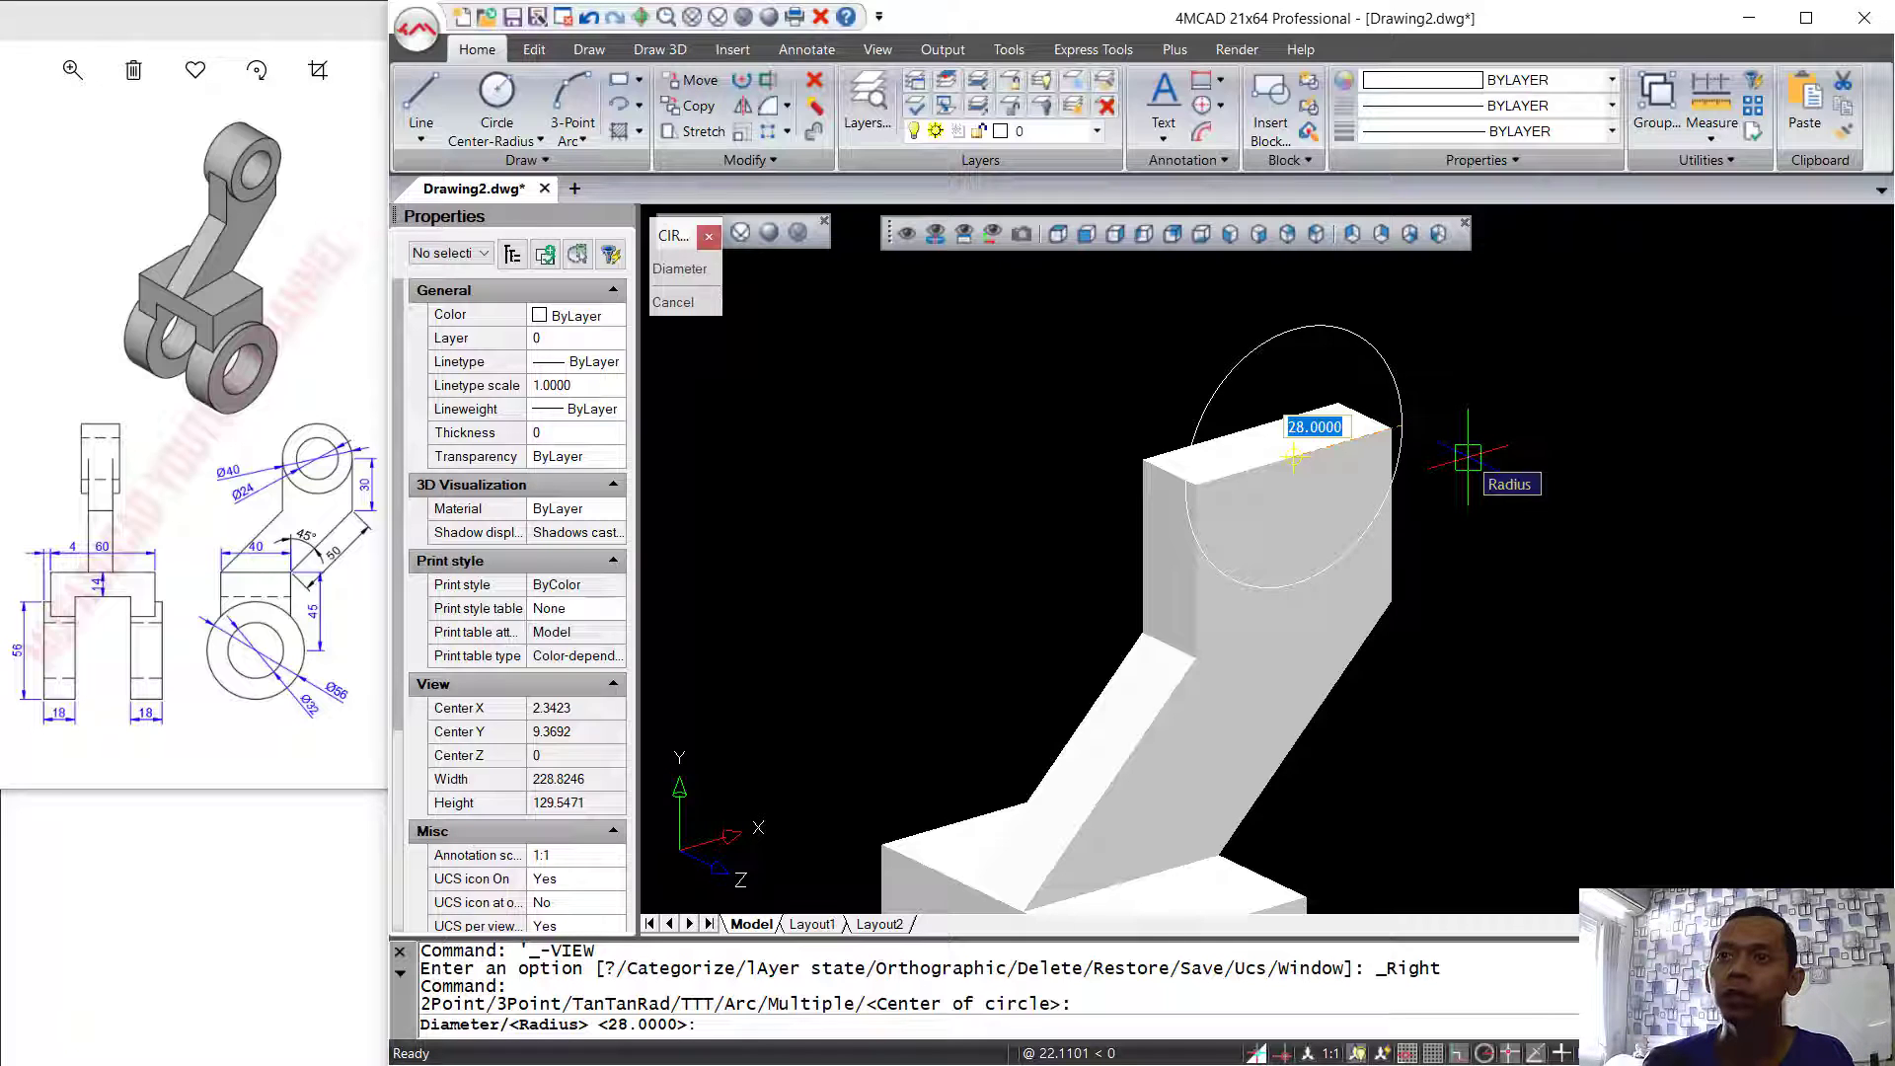
key(Escape)
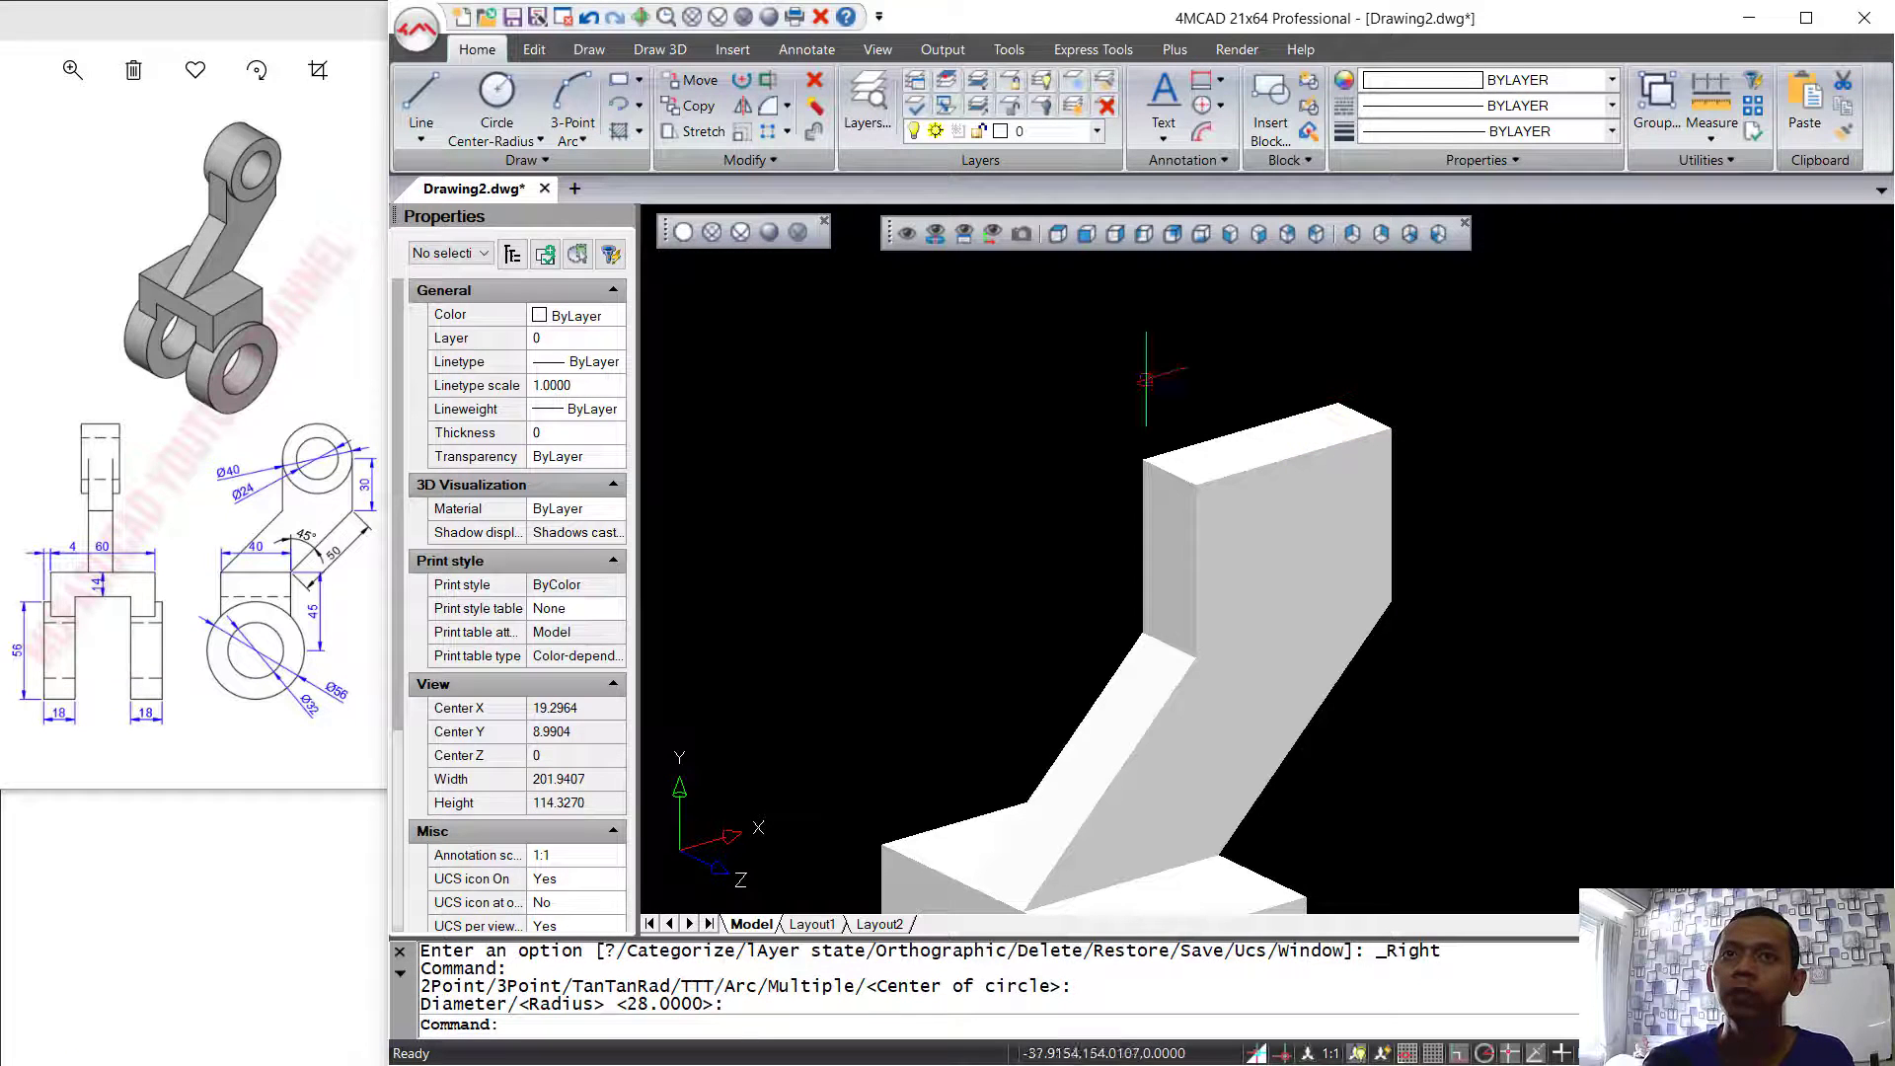
- In 2D Wireframe, add a concentric radius 12 circle at the same centre
click(682, 234)
text(f)
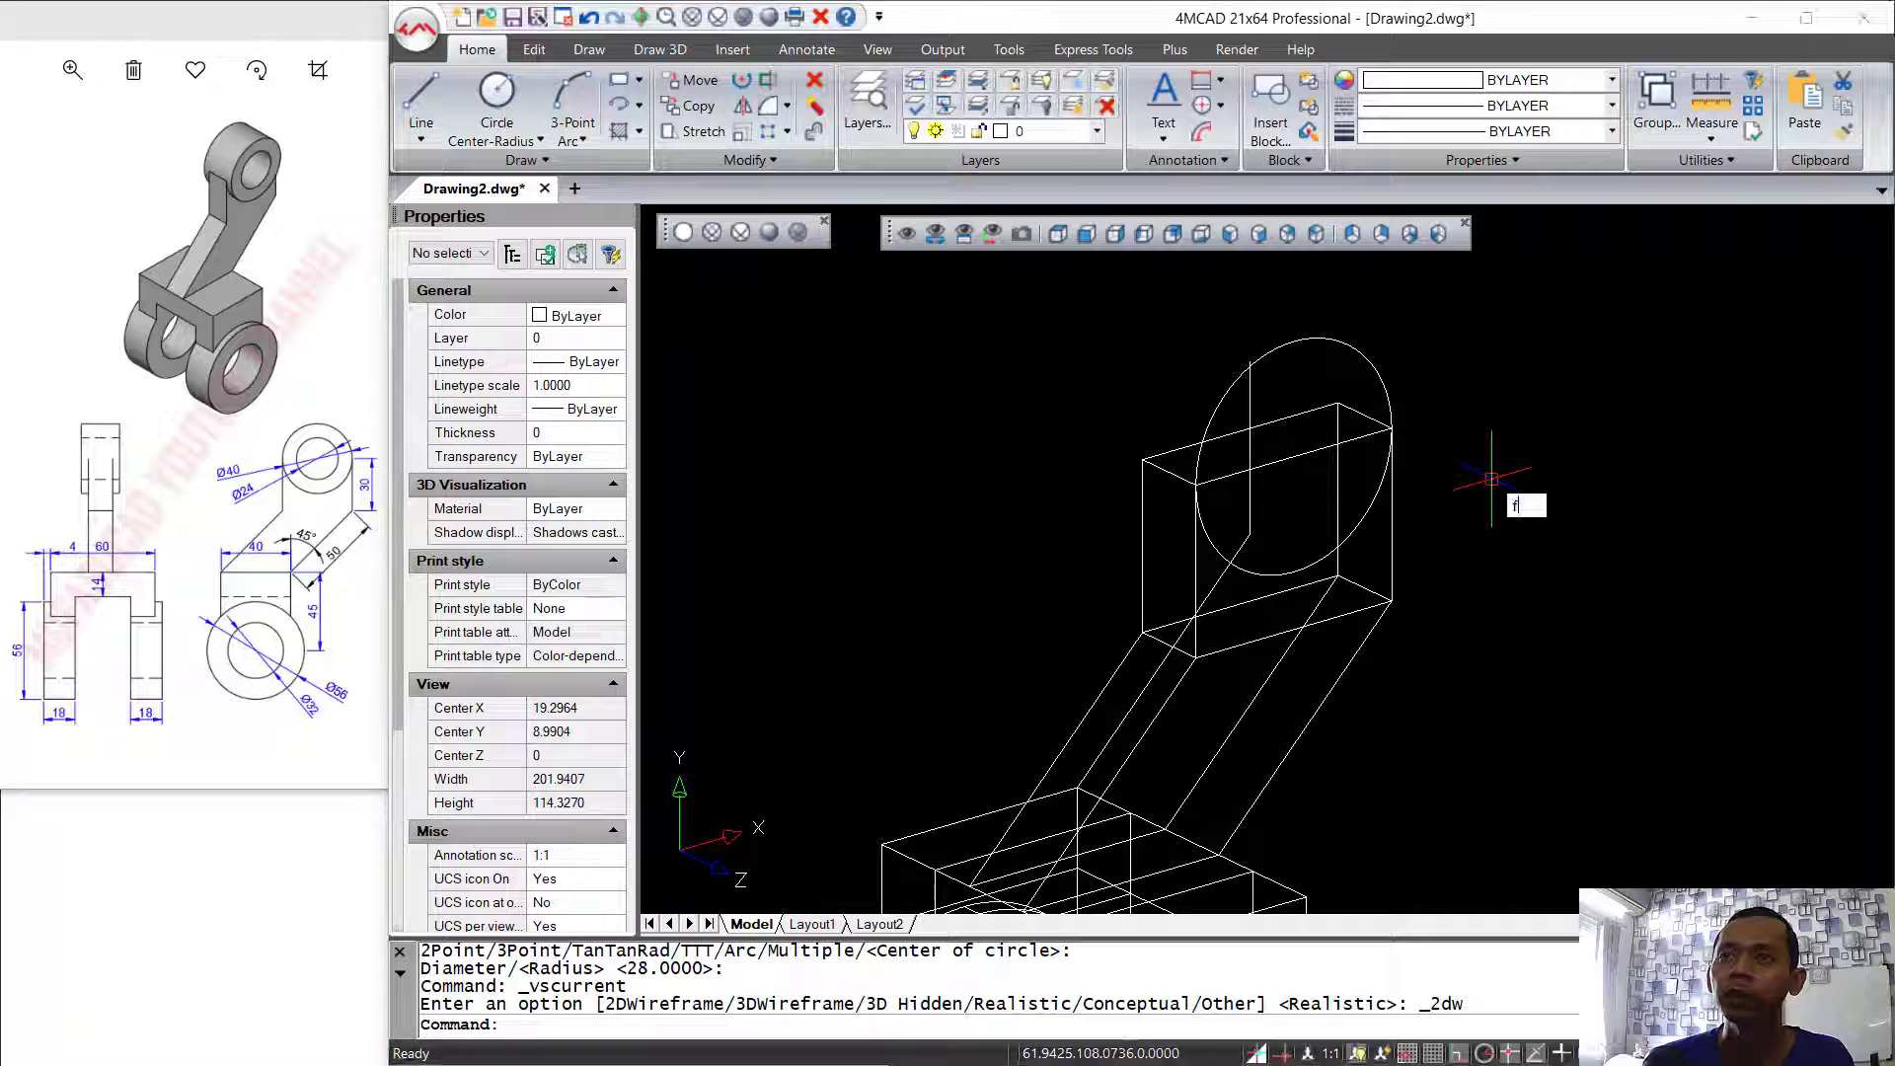
key(Escape)
key(Escape)
text(c)
key(Return)
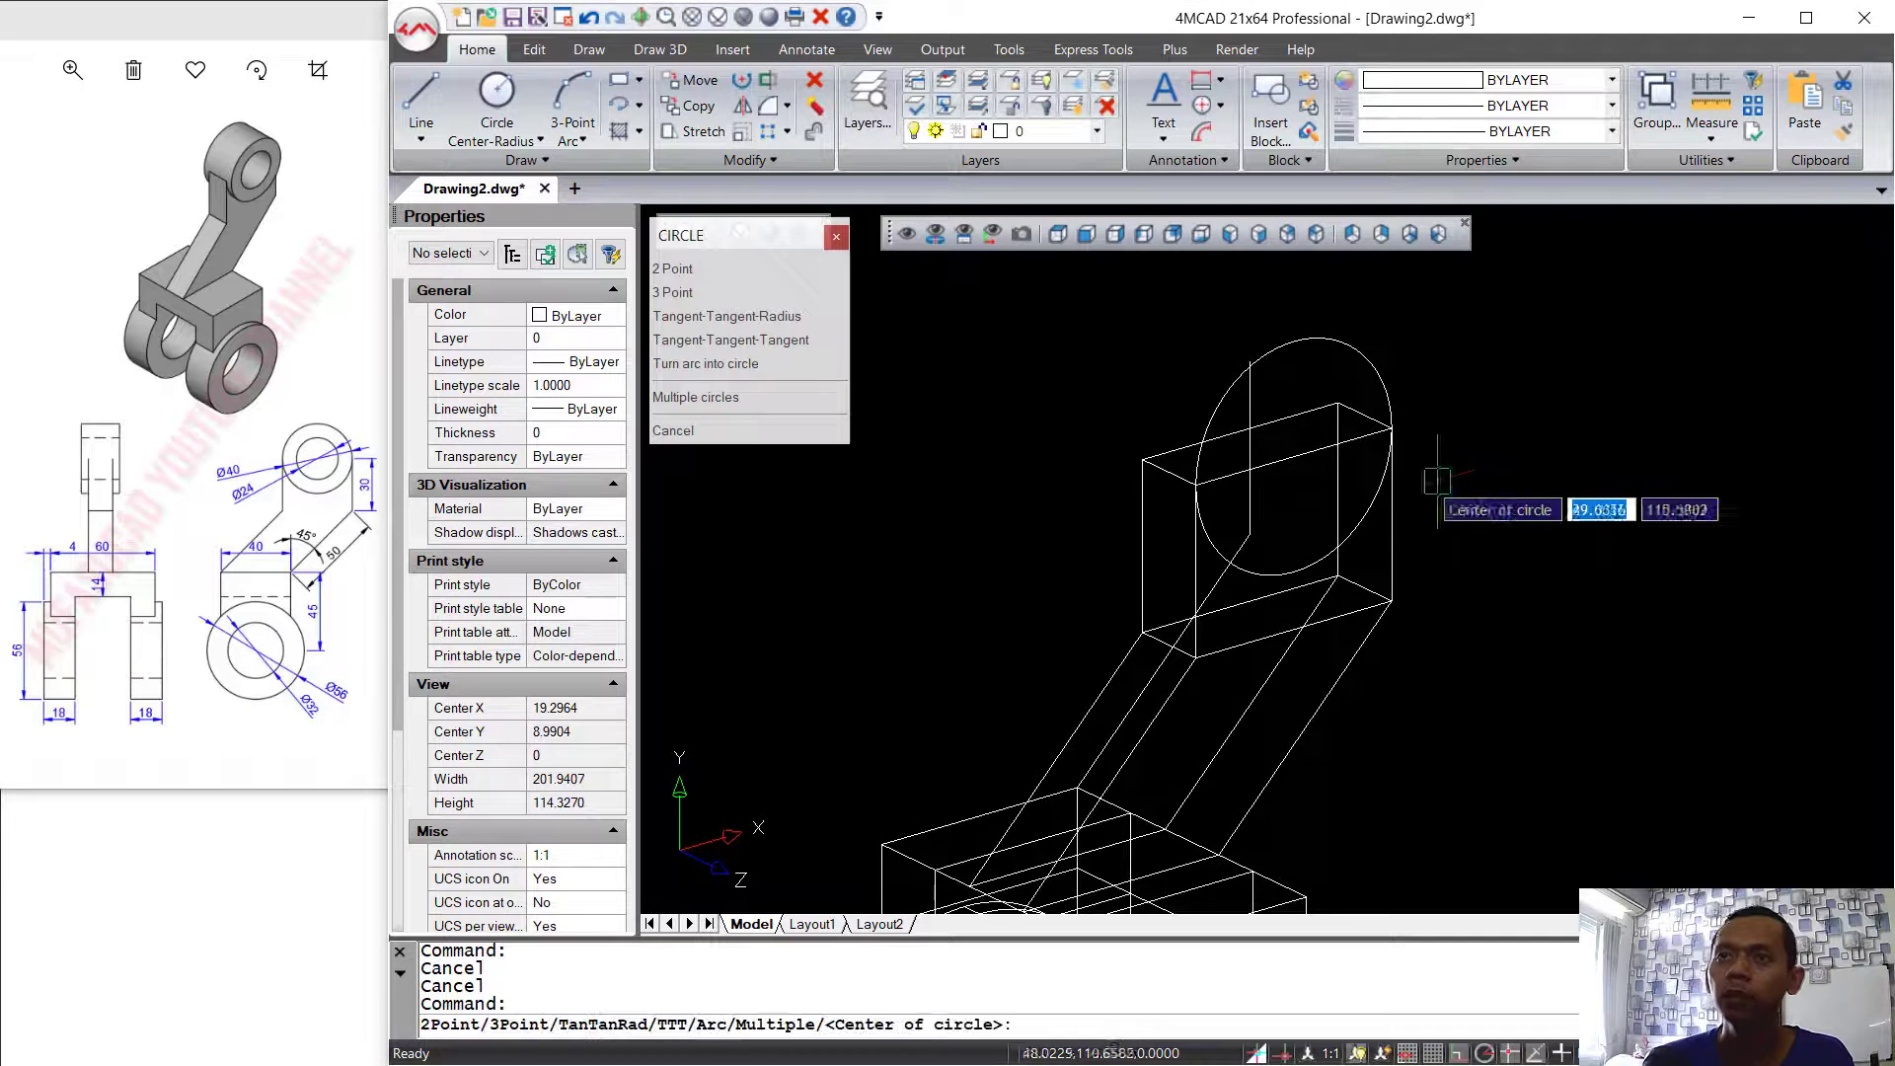
click(1293, 458)
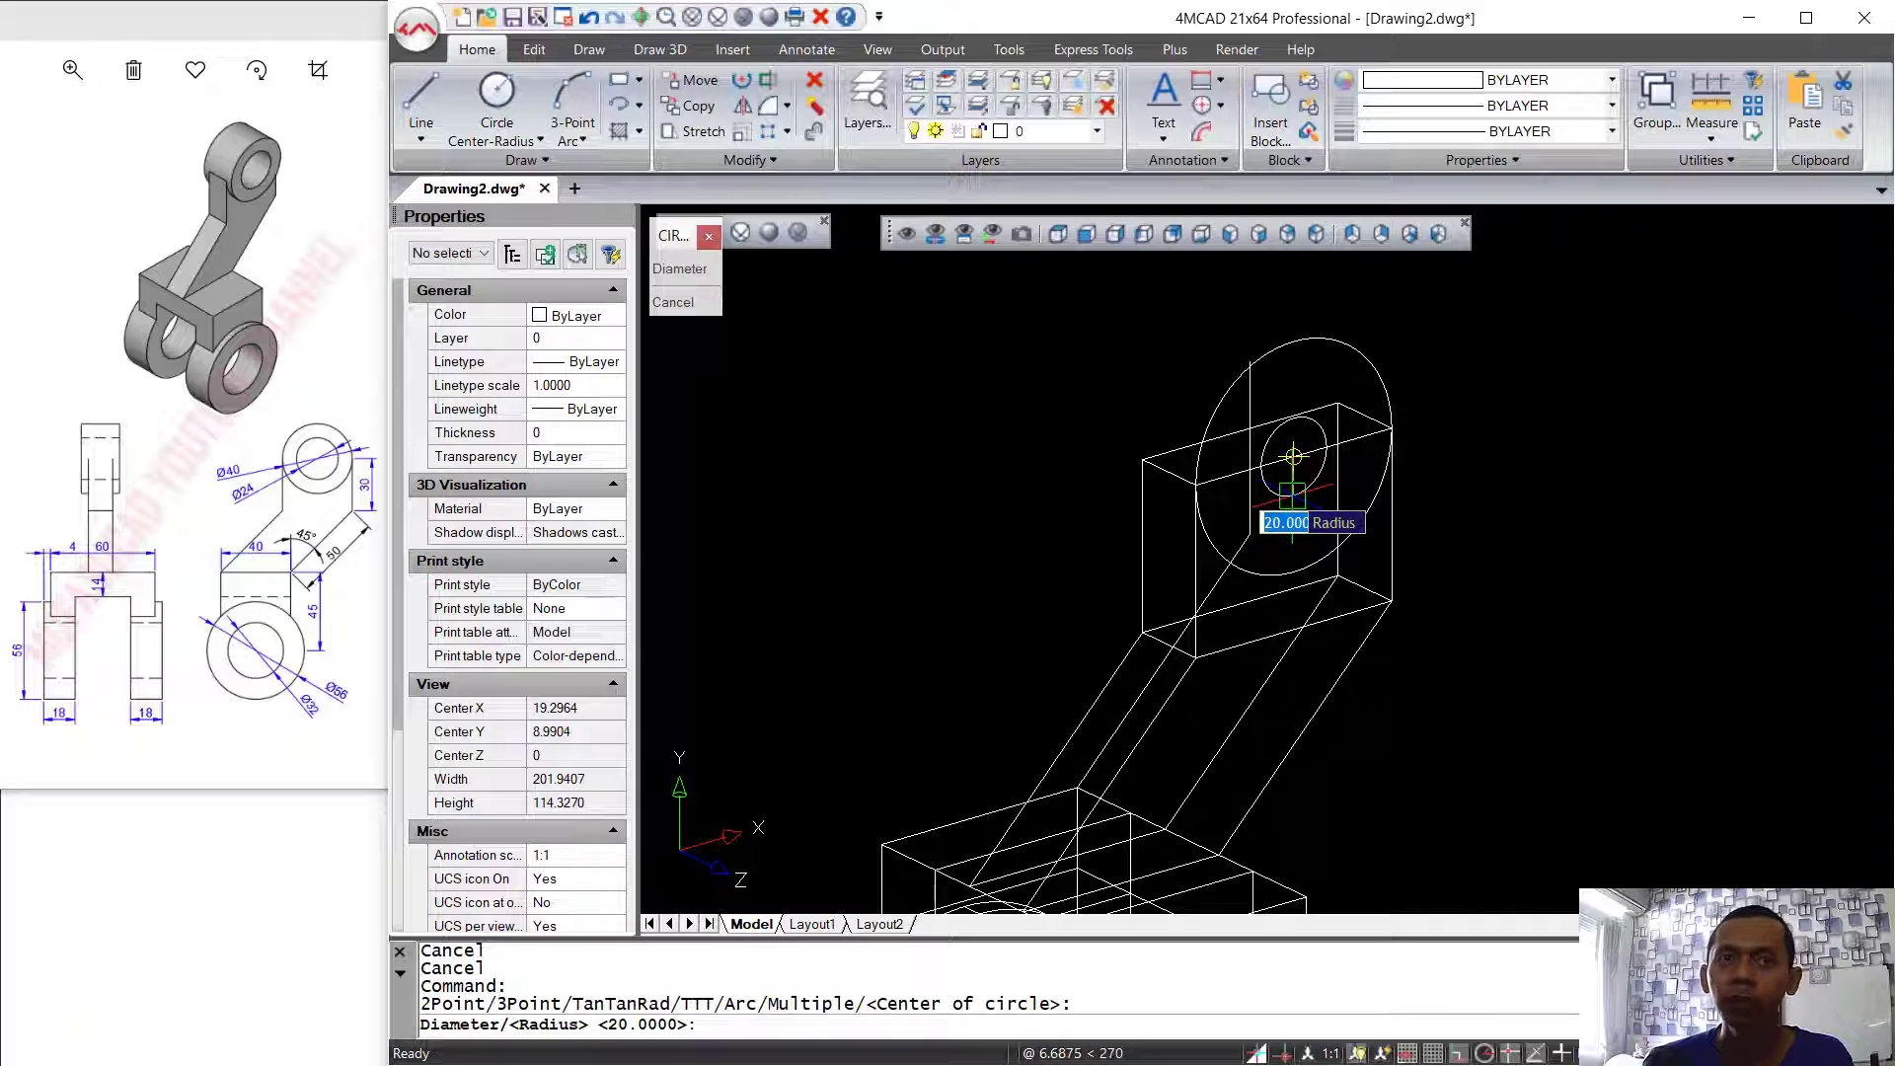
text(12)
key(Return)
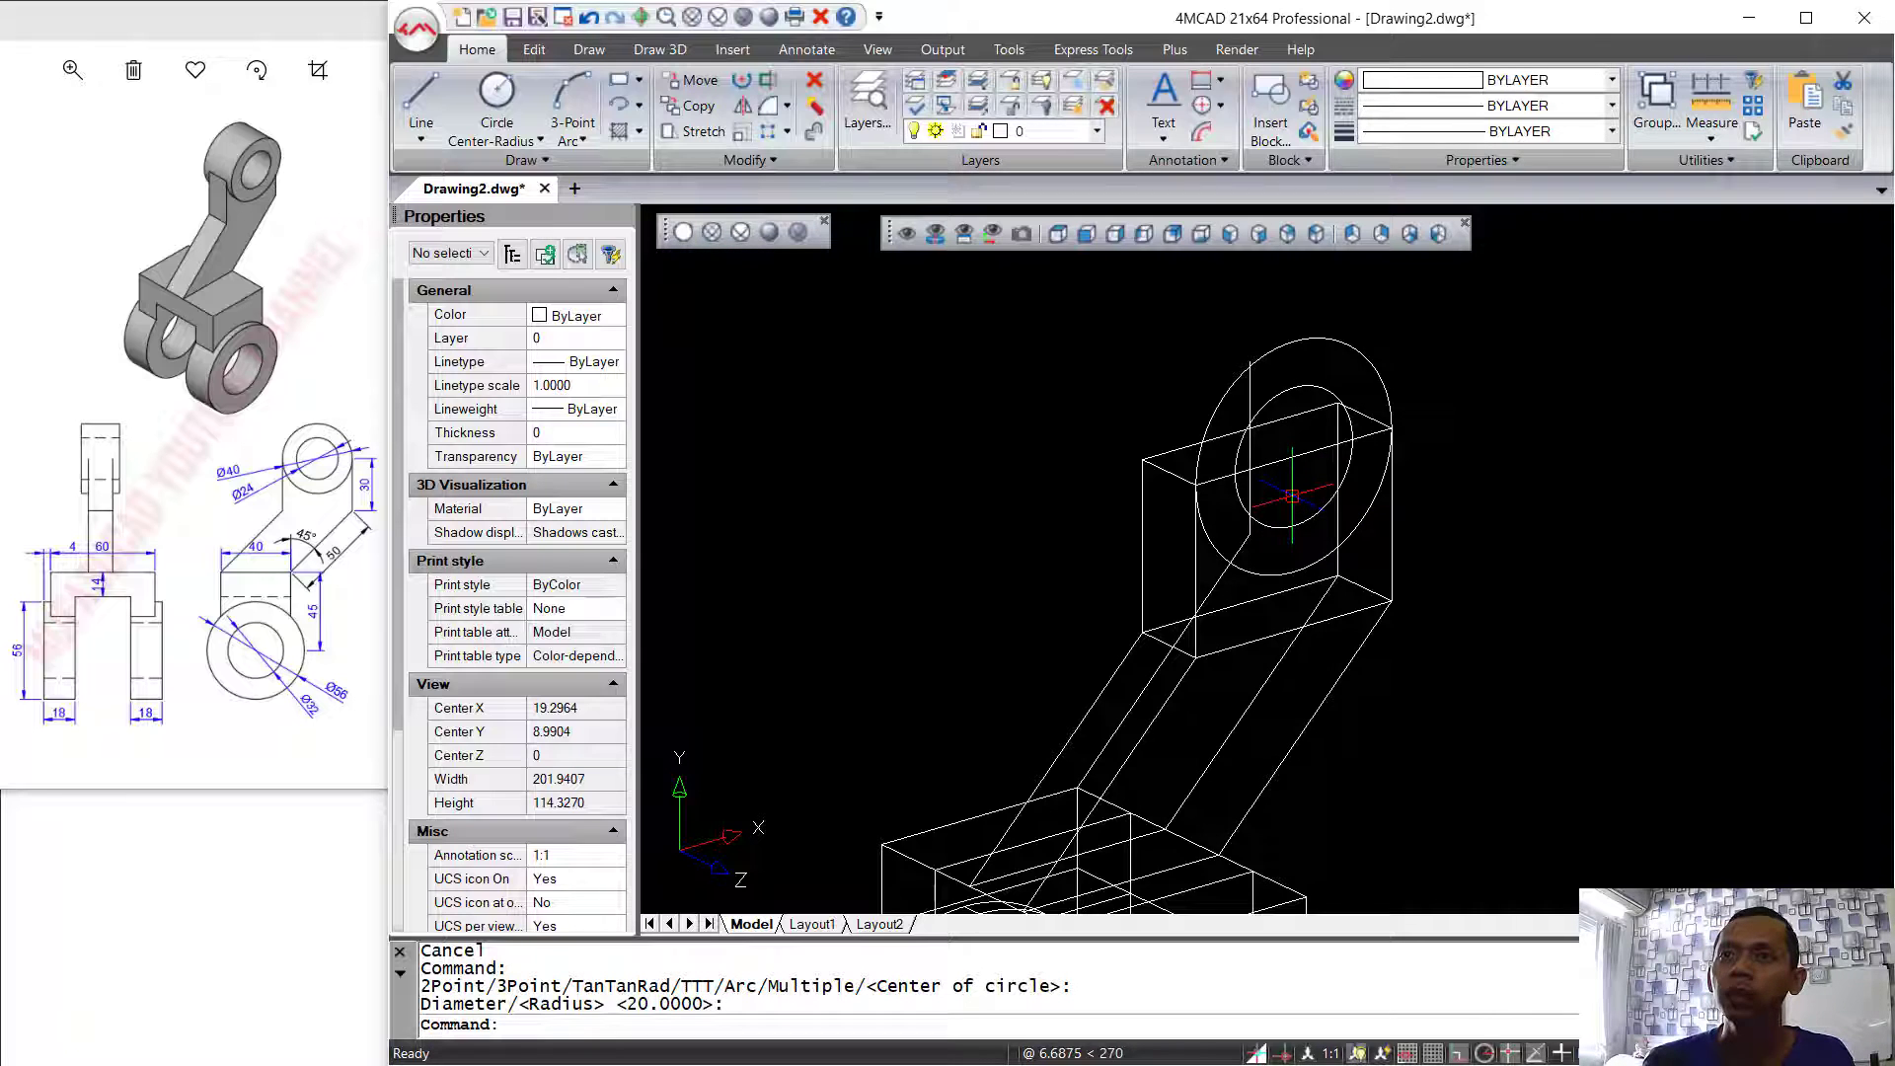
- Extrude both circles 14 units into cylinders at the arm's end
text(xt)
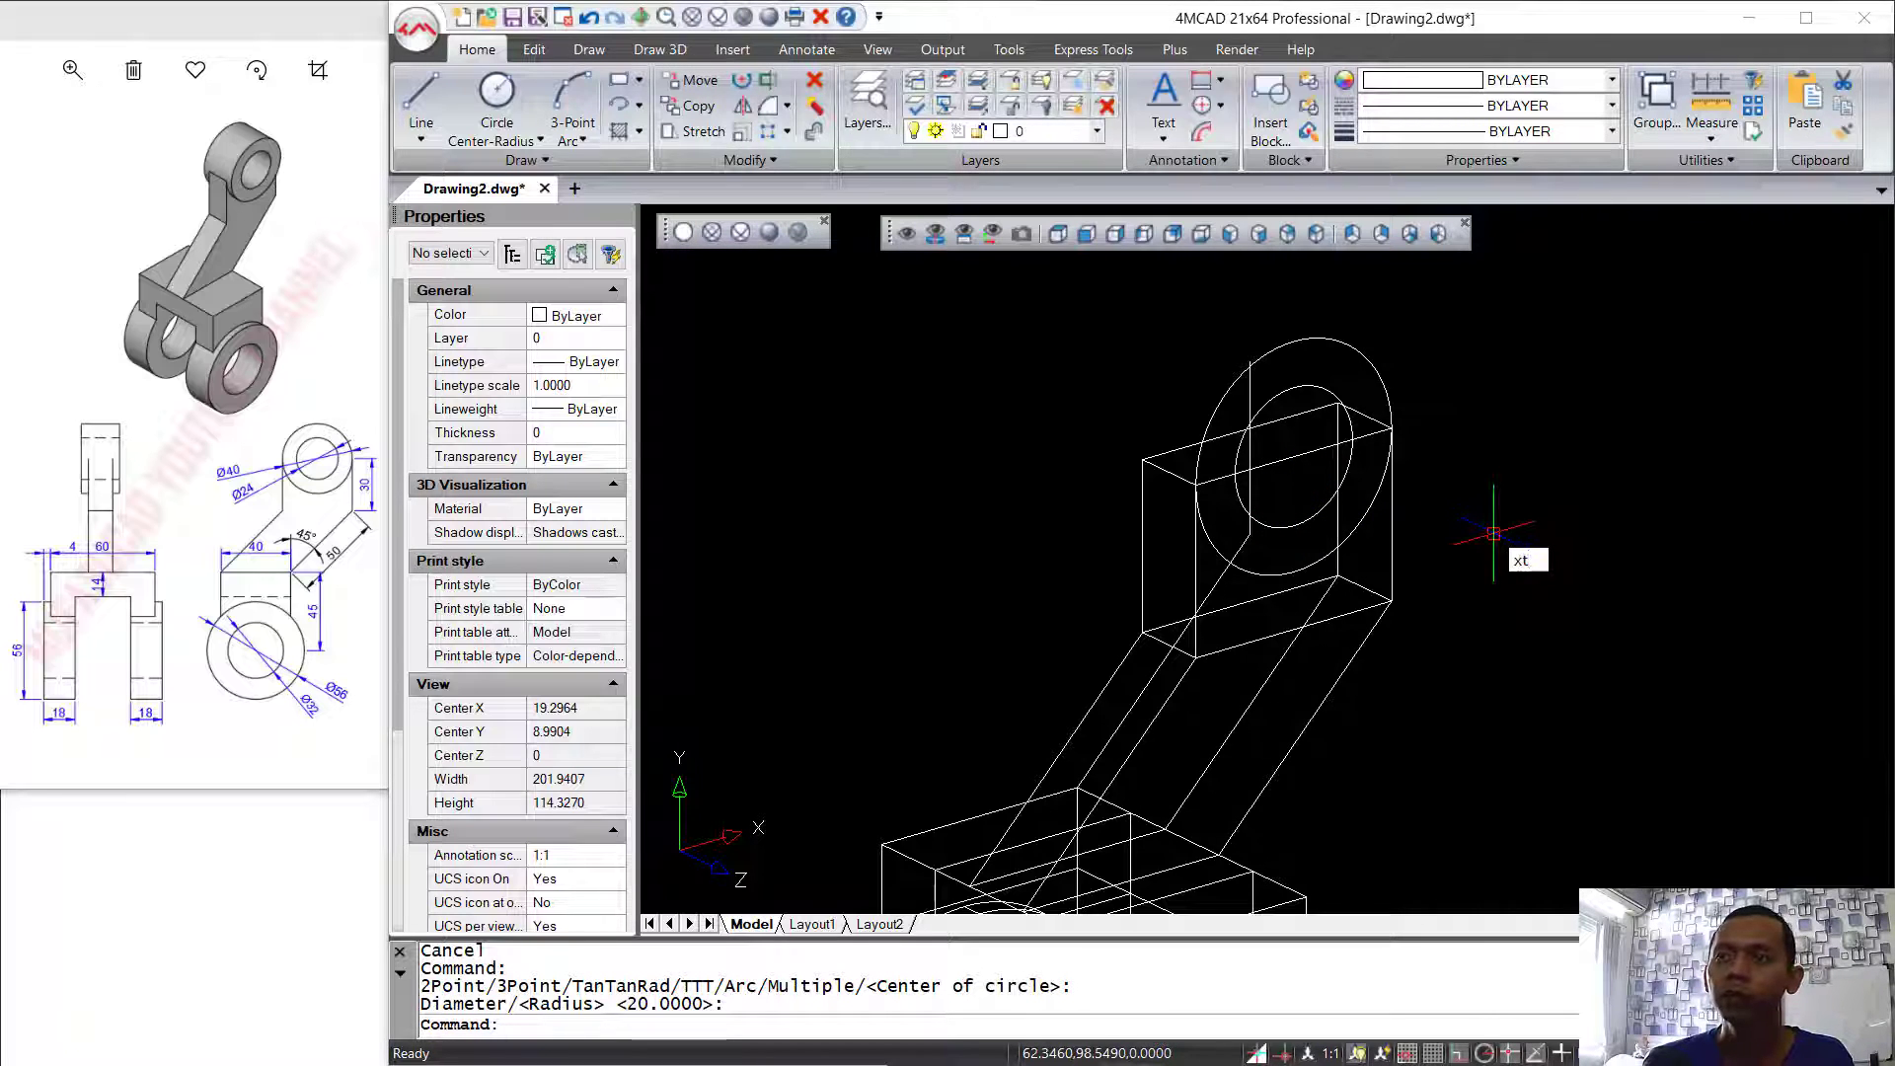
key(Escape)
key(Escape)
text(ext)
key(Return)
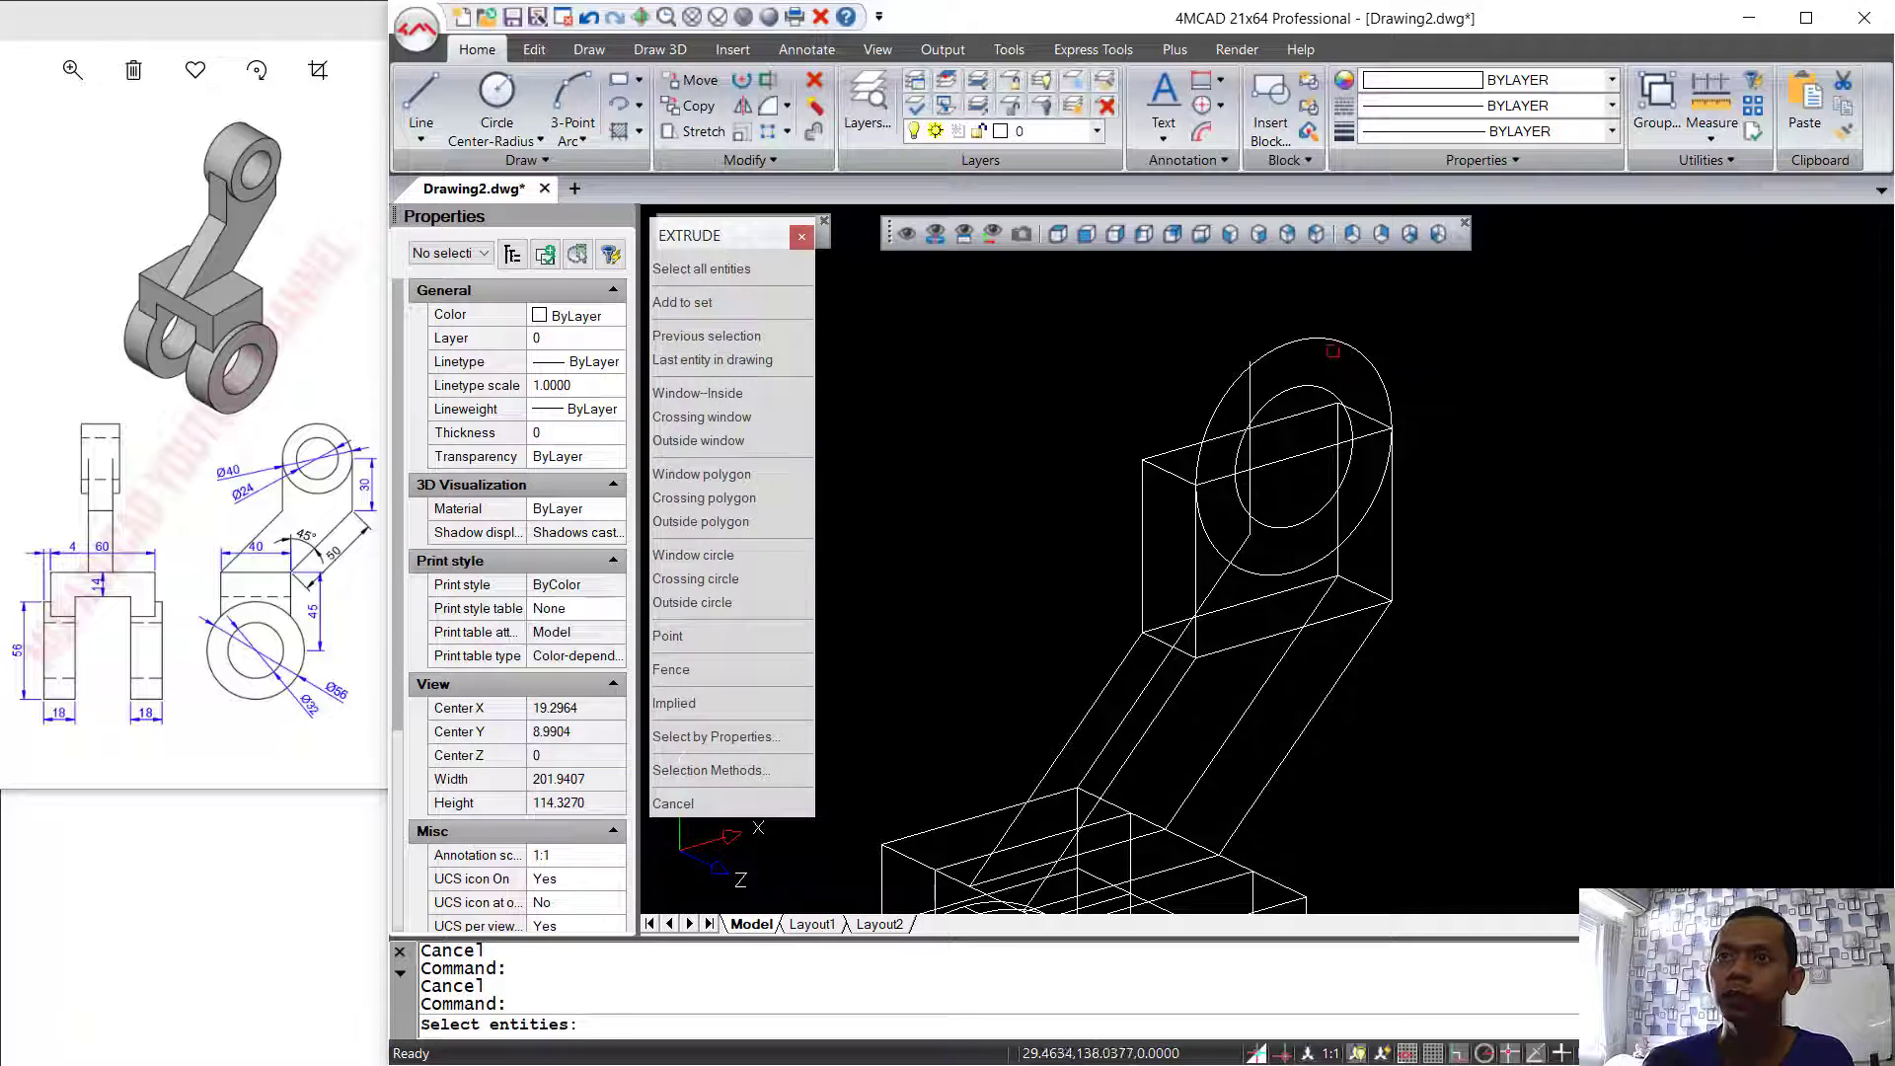
click(1338, 347)
click(1304, 390)
key(Return)
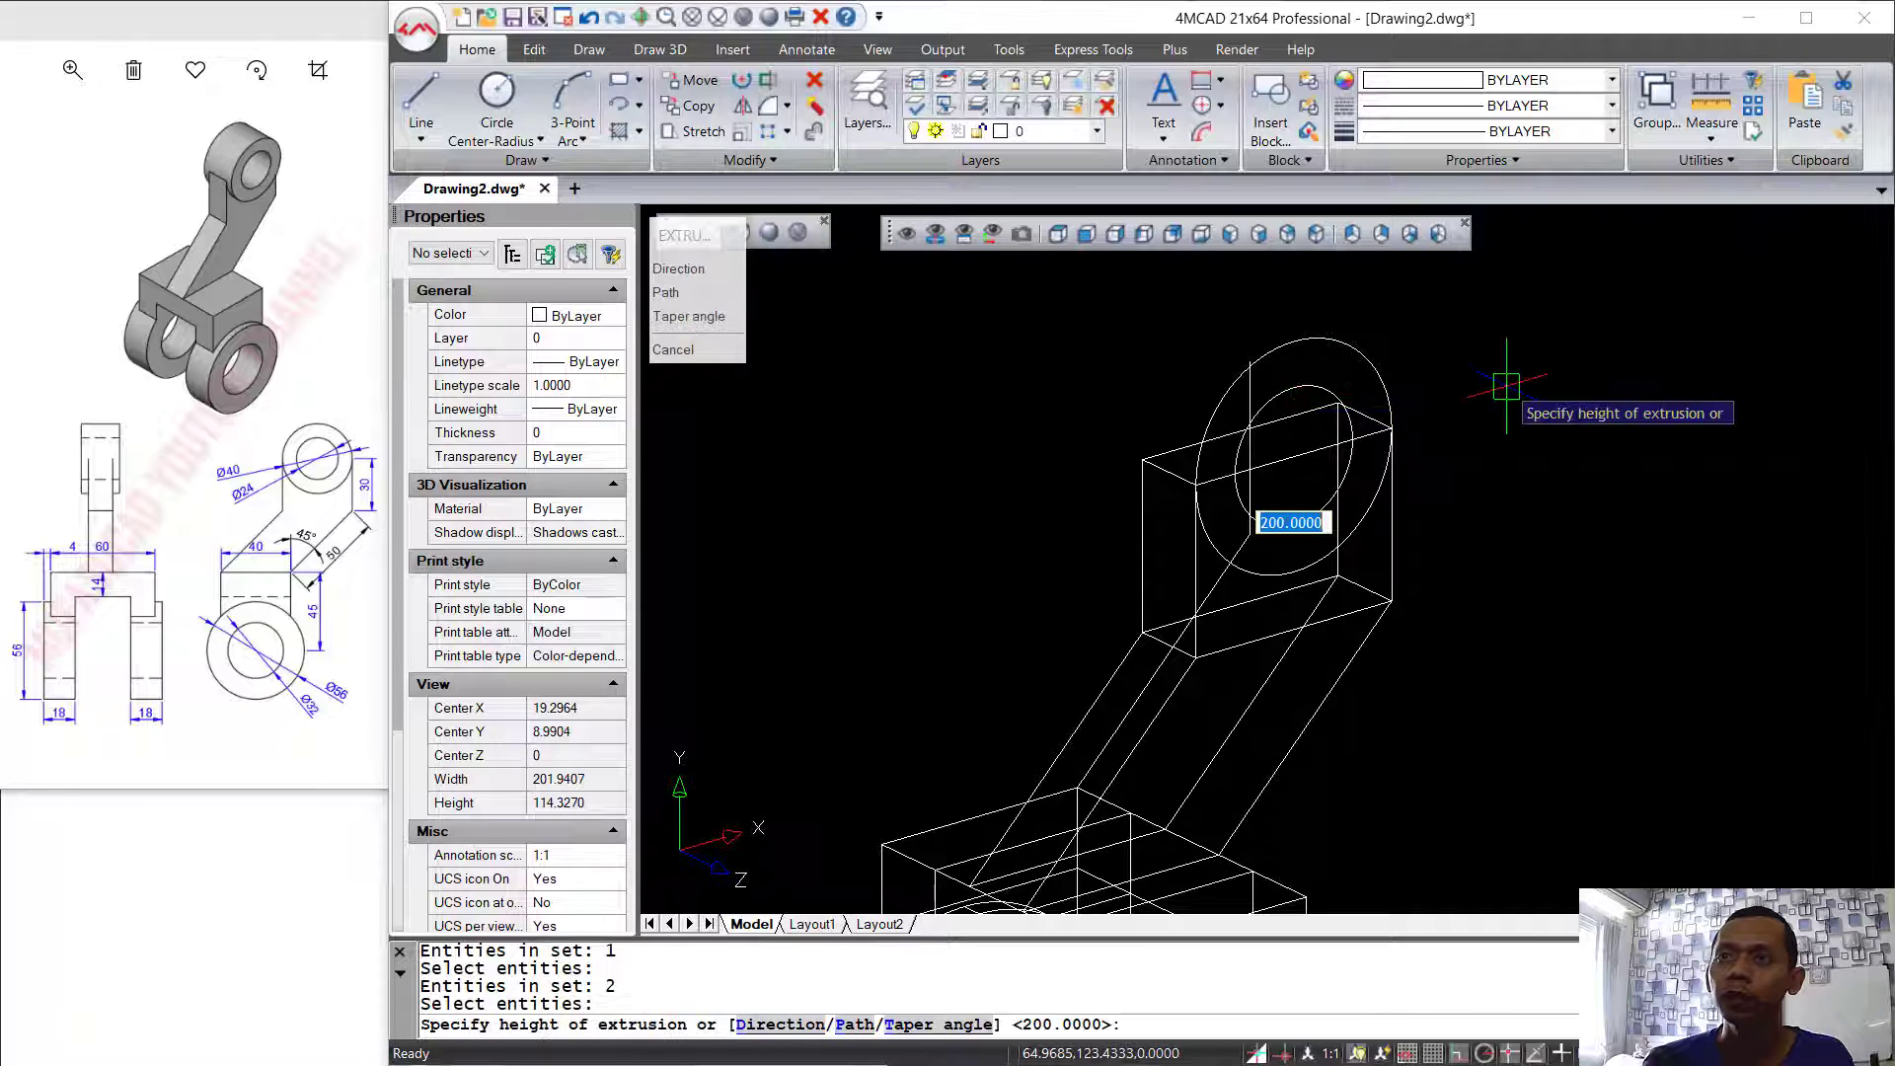
text(14)
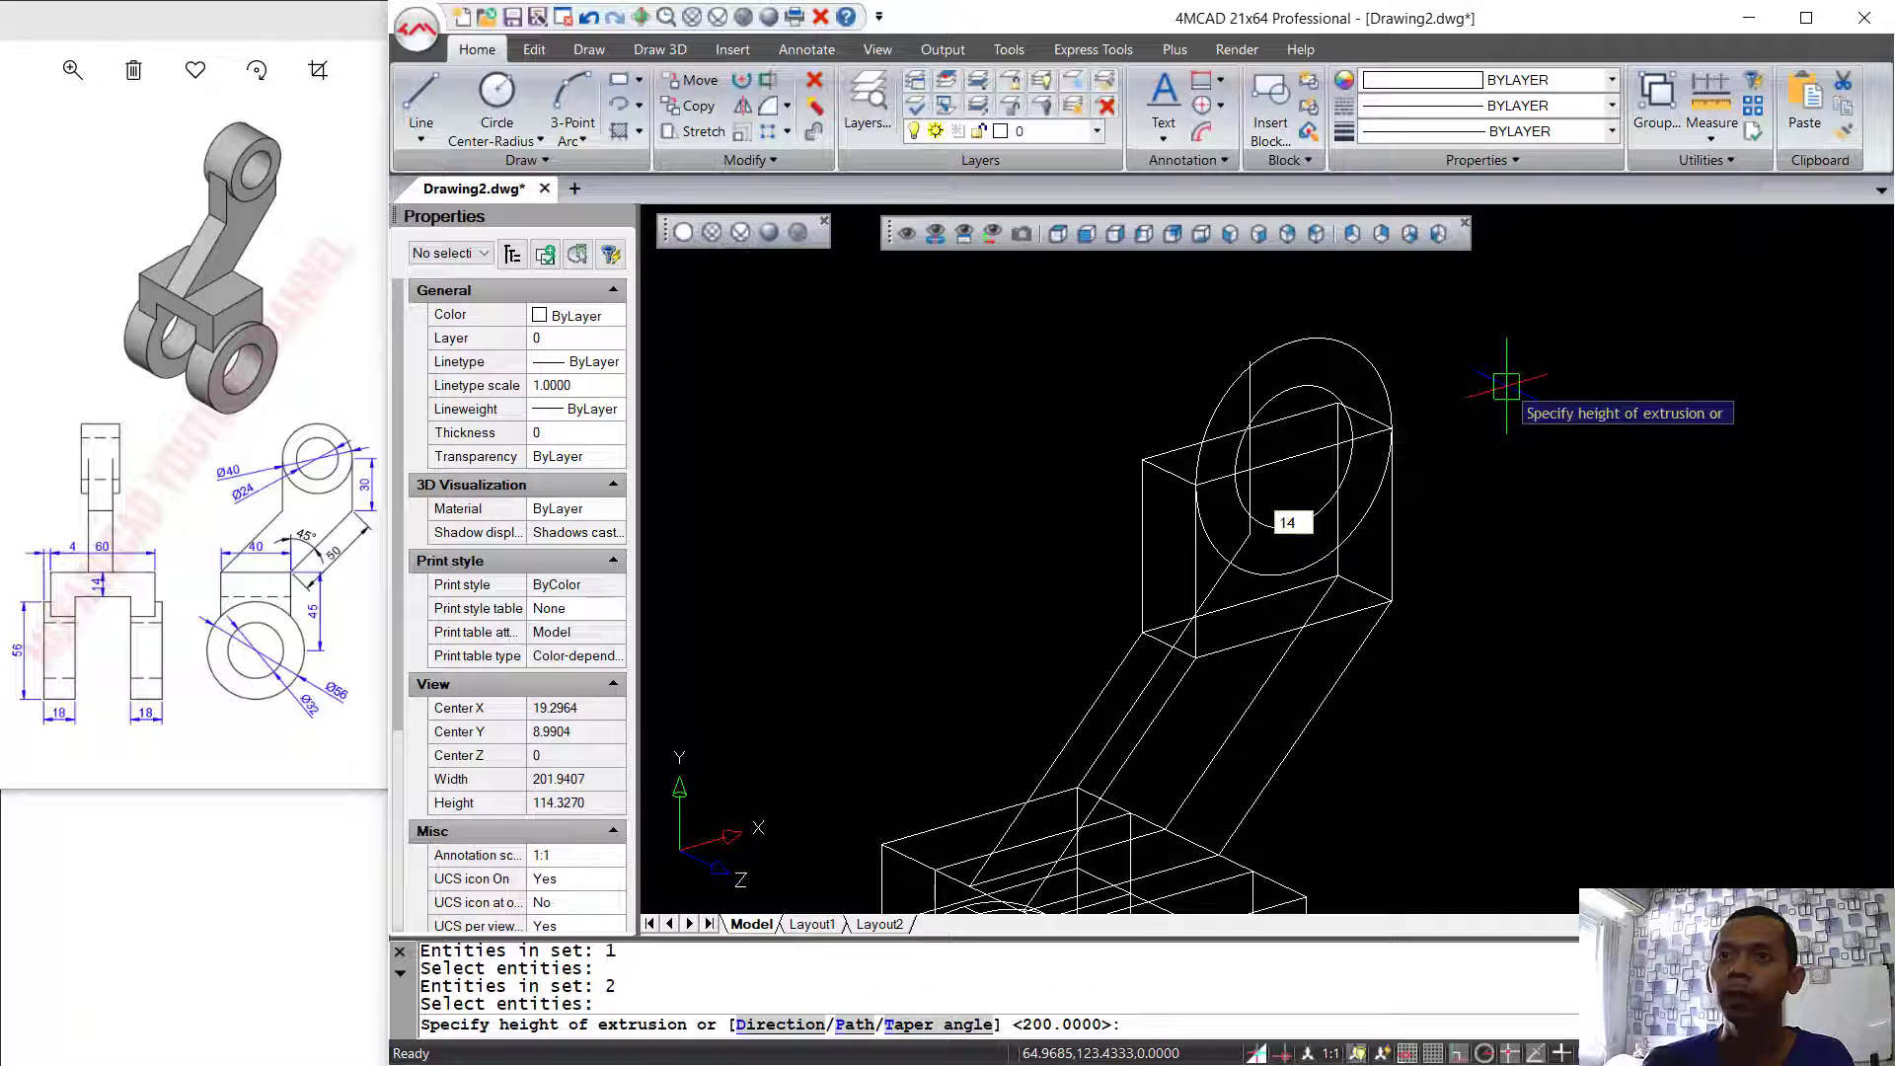
key(Return)
text(m)
key(Return)
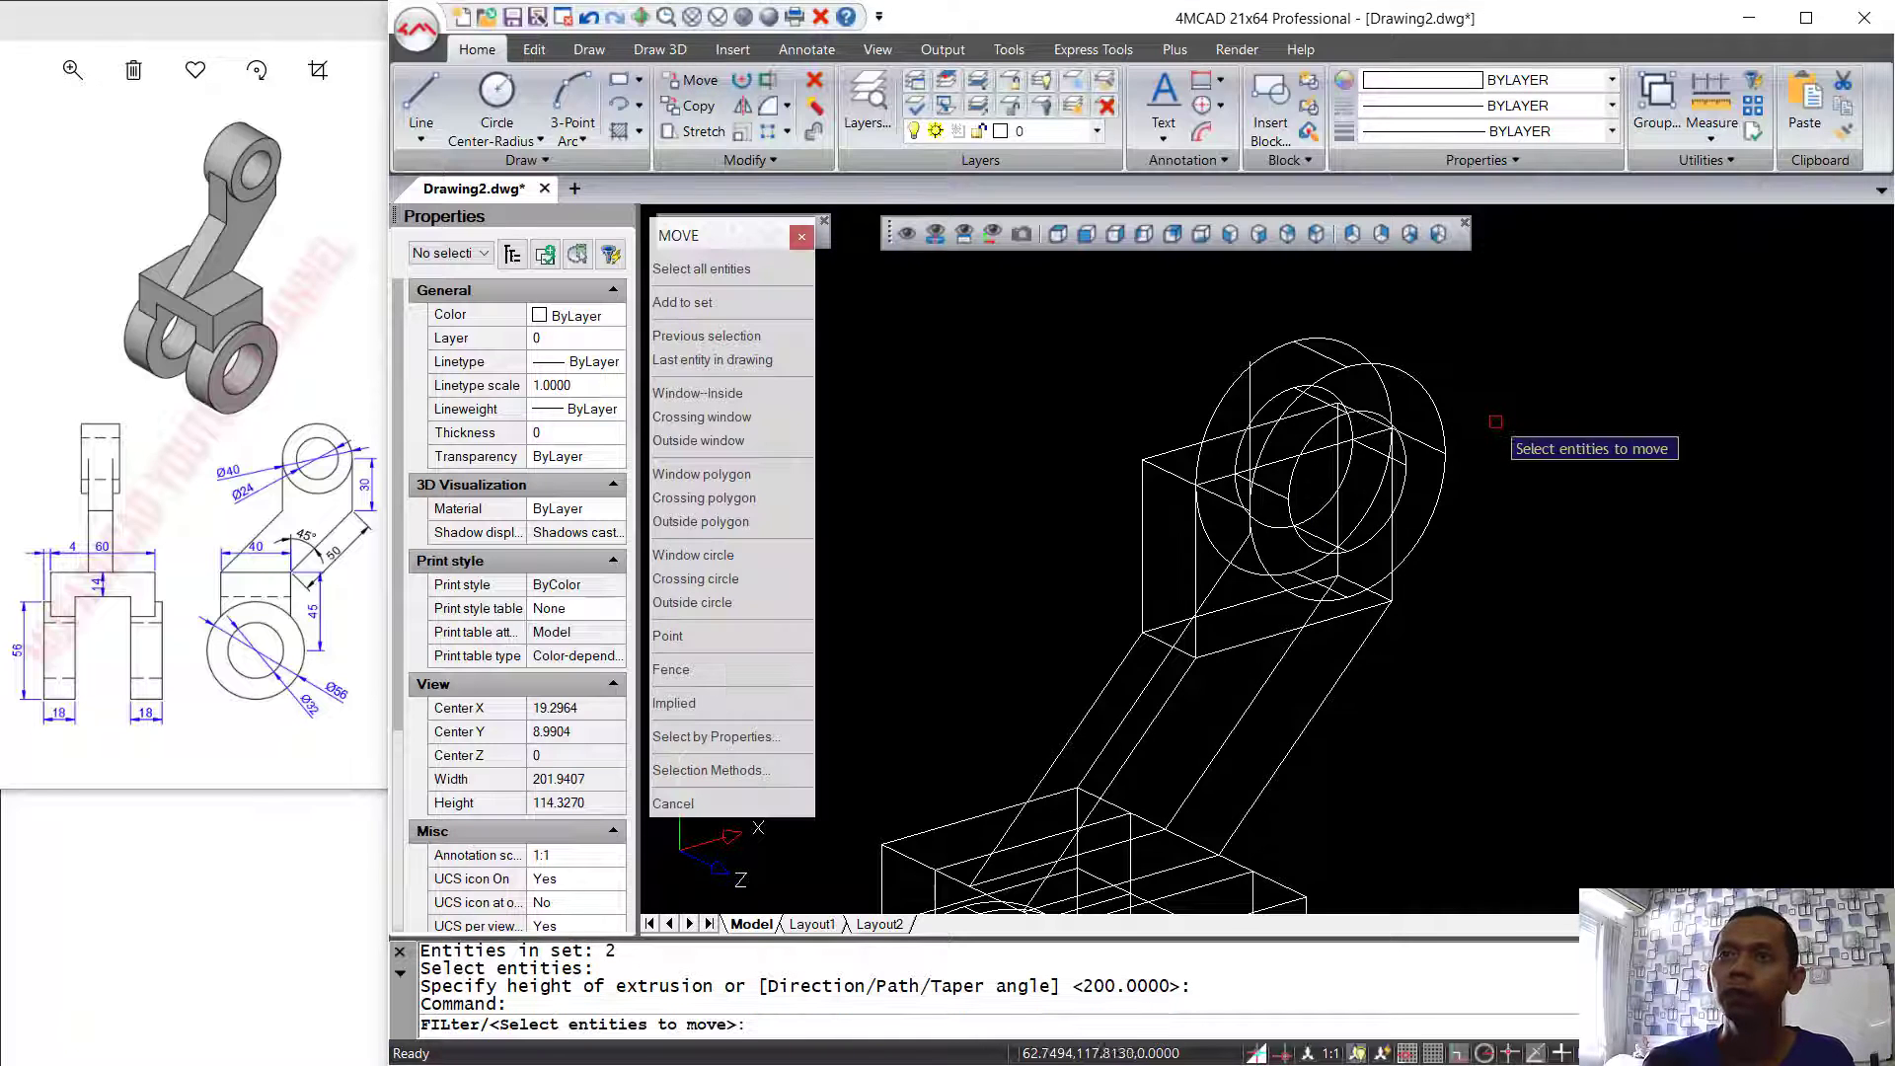
- Move both new cylinders 14 units back along Z, from the circle centre to the arm's mid-thickness point
scroll(1447, 338, up, 2)
click(1447, 338)
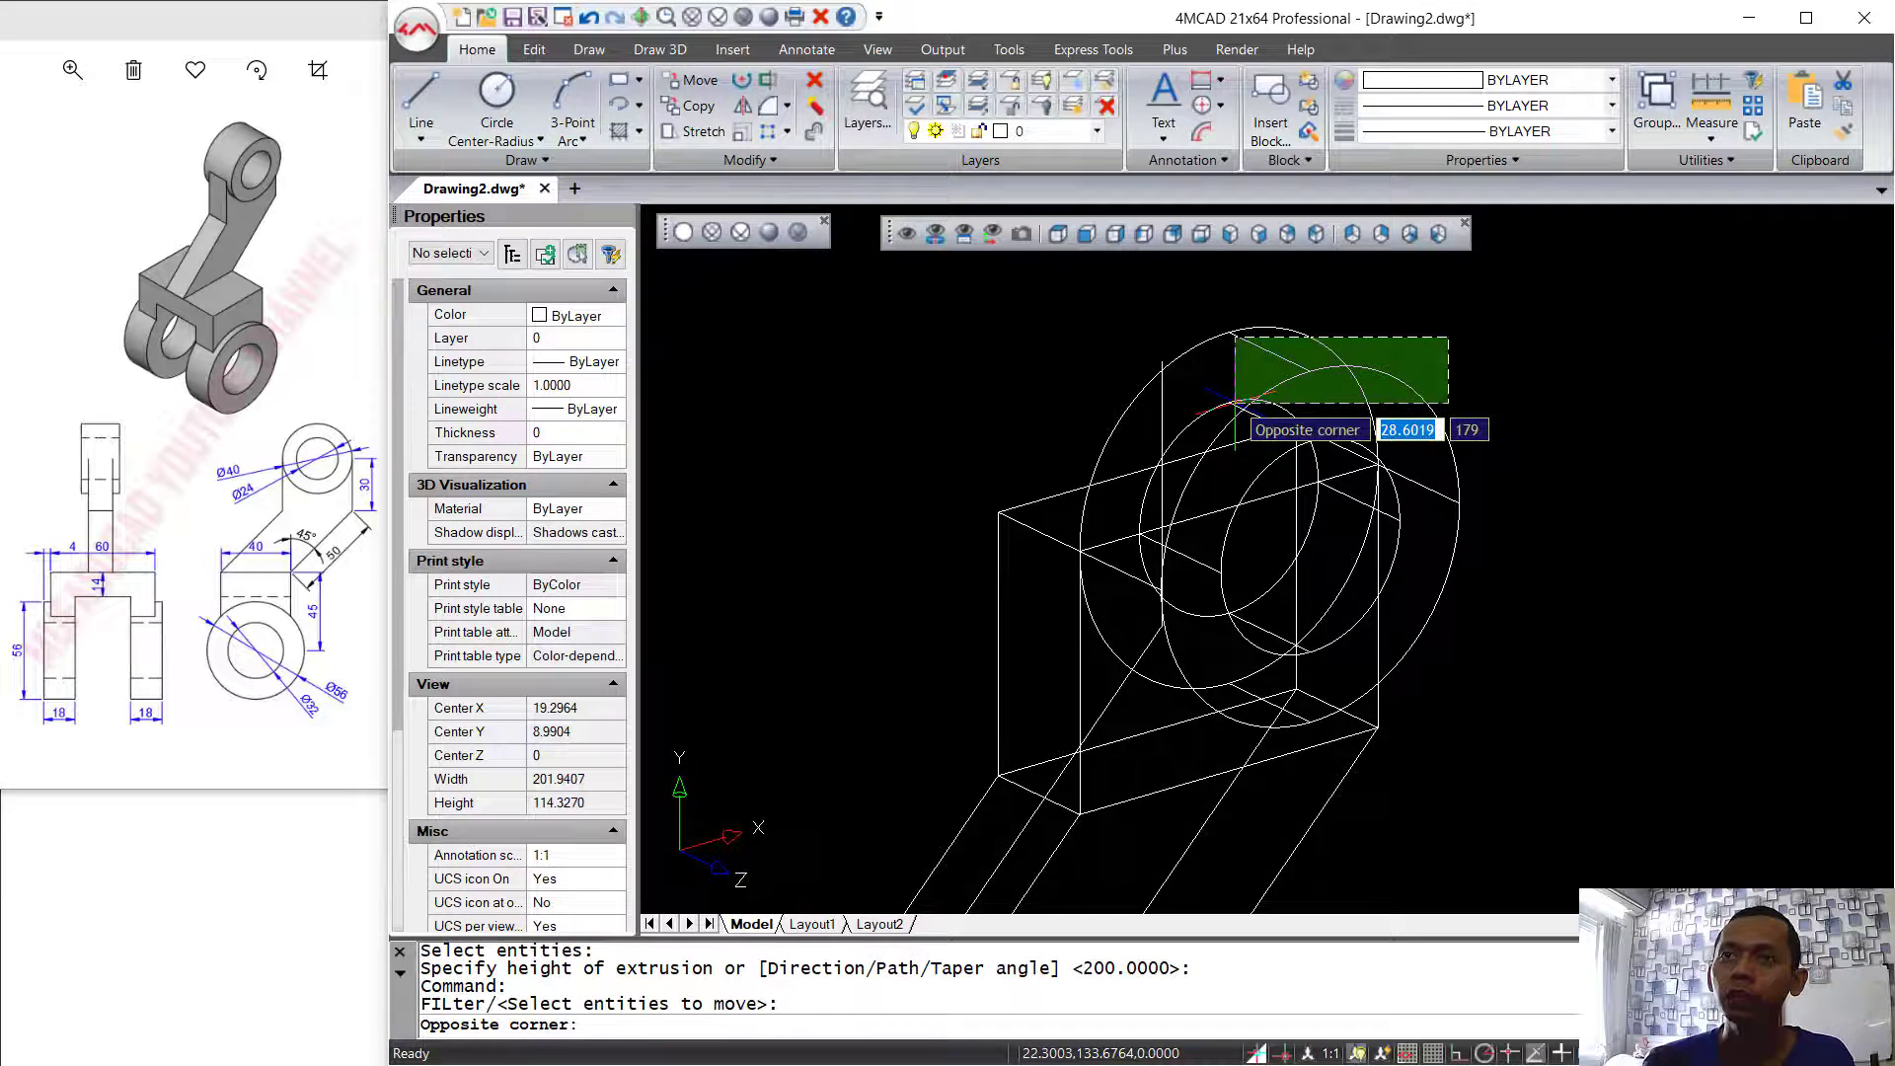
click(1199, 435)
key(Return)
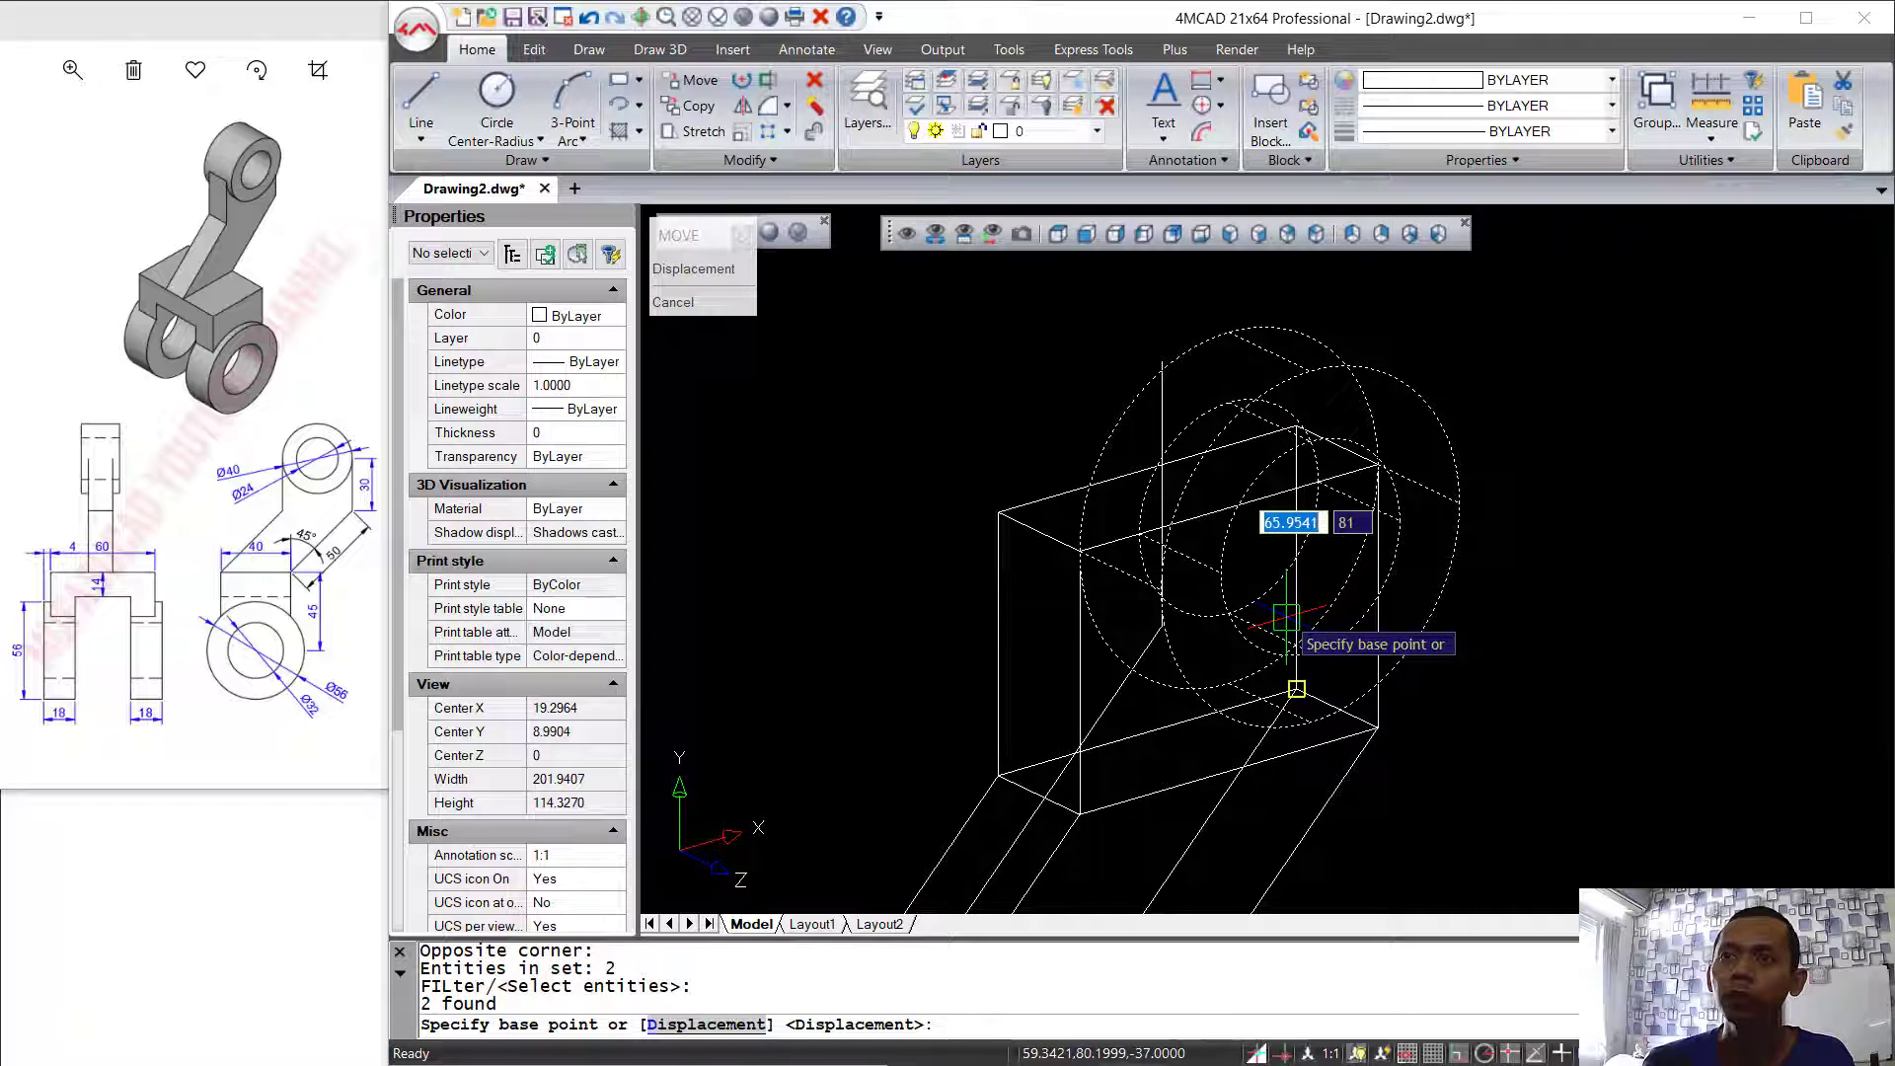
click(1310, 546)
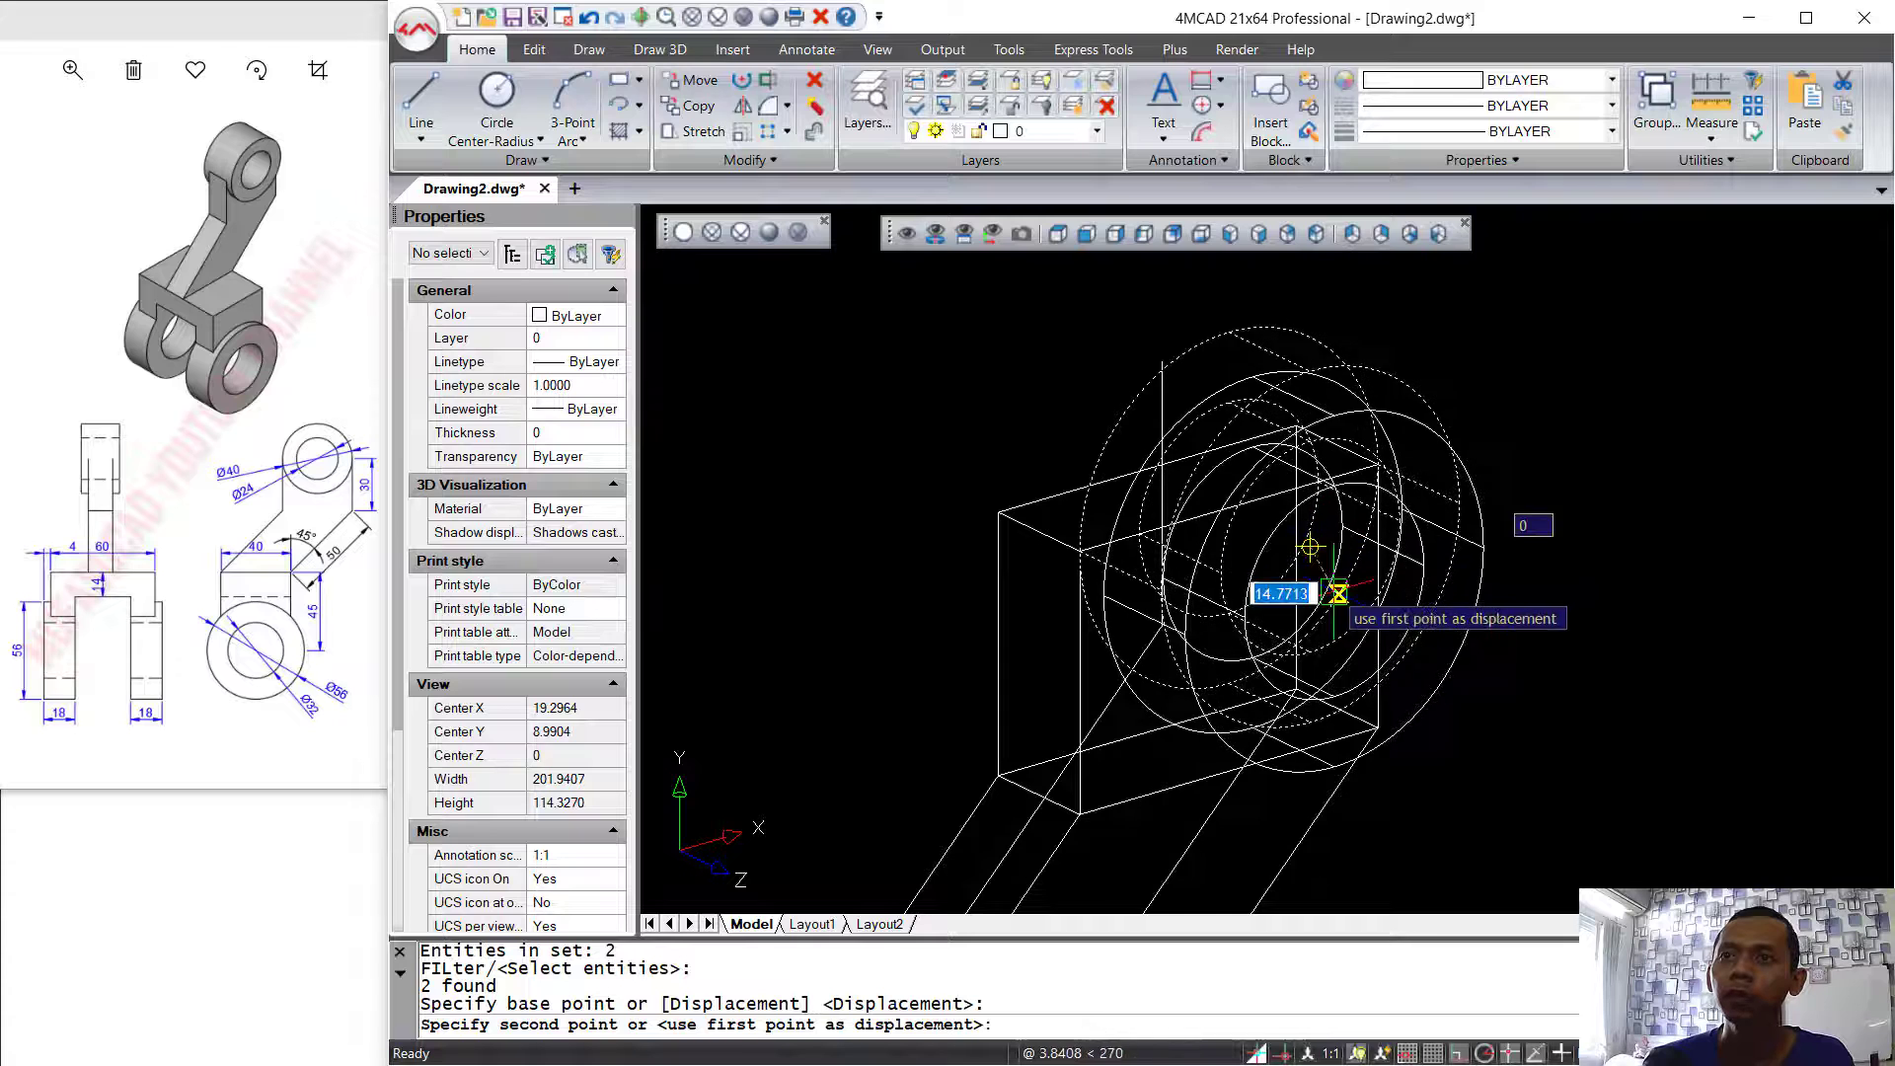
click(1228, 508)
- Start the SUBTRACT command (su) to cut a solid from the others
scroll(1562, 505, up, 3)
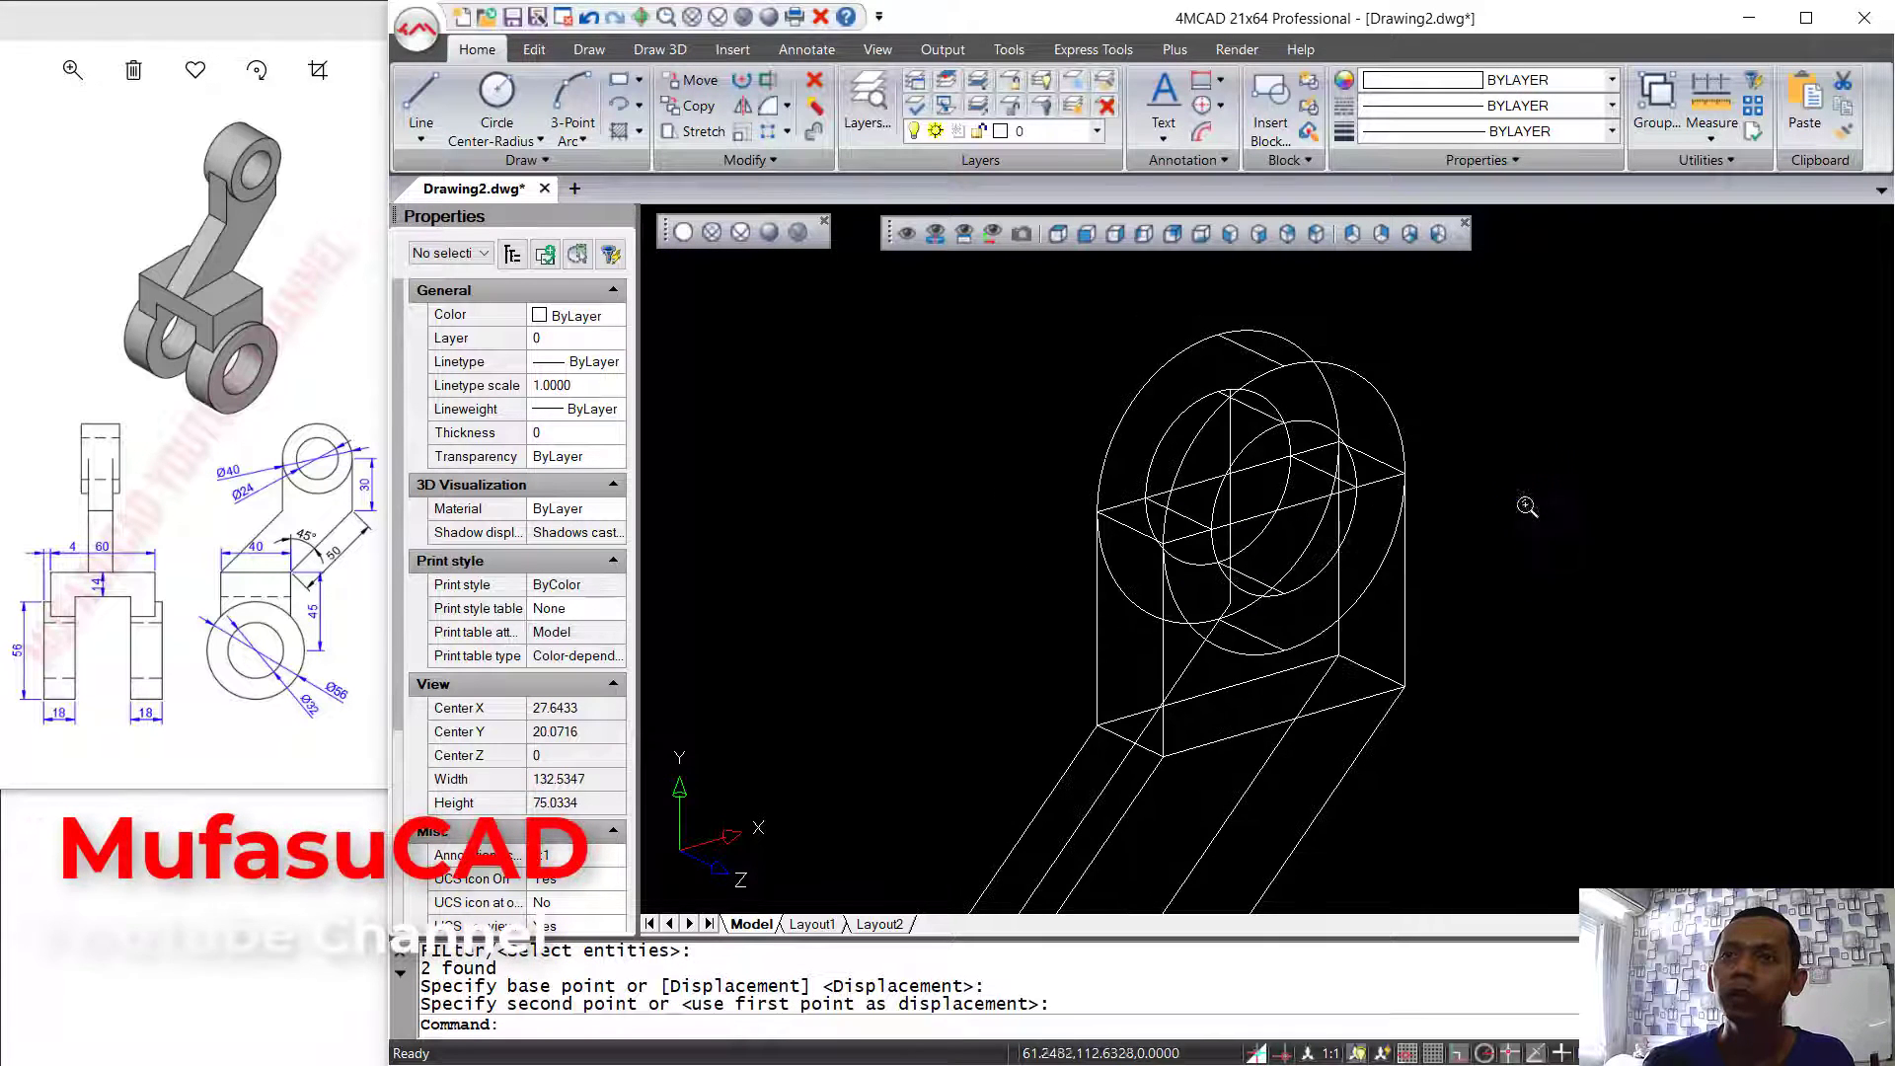
text(su)
key(Return)
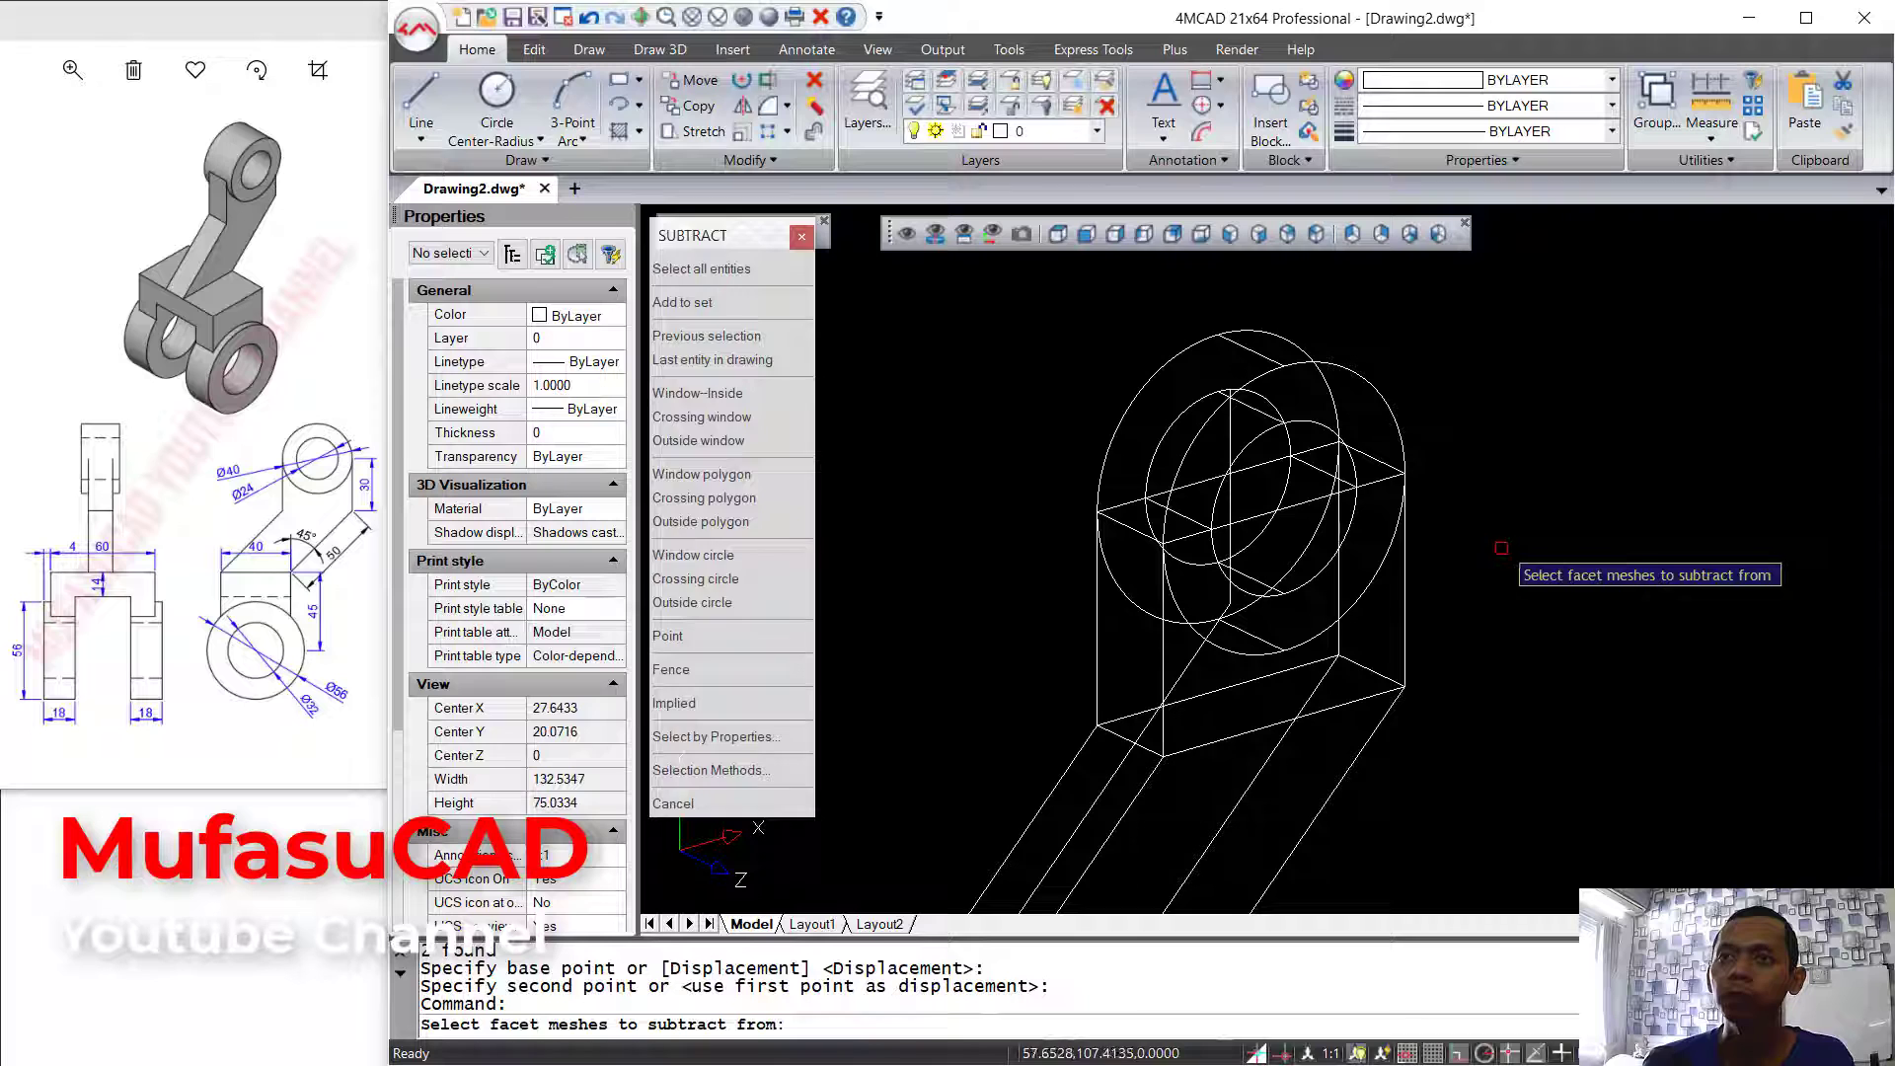
- Subtract the inner 12-radius cylinder from the boss, boring a hole through the arm's upper end
click(1474, 464)
click(1386, 597)
key(Return)
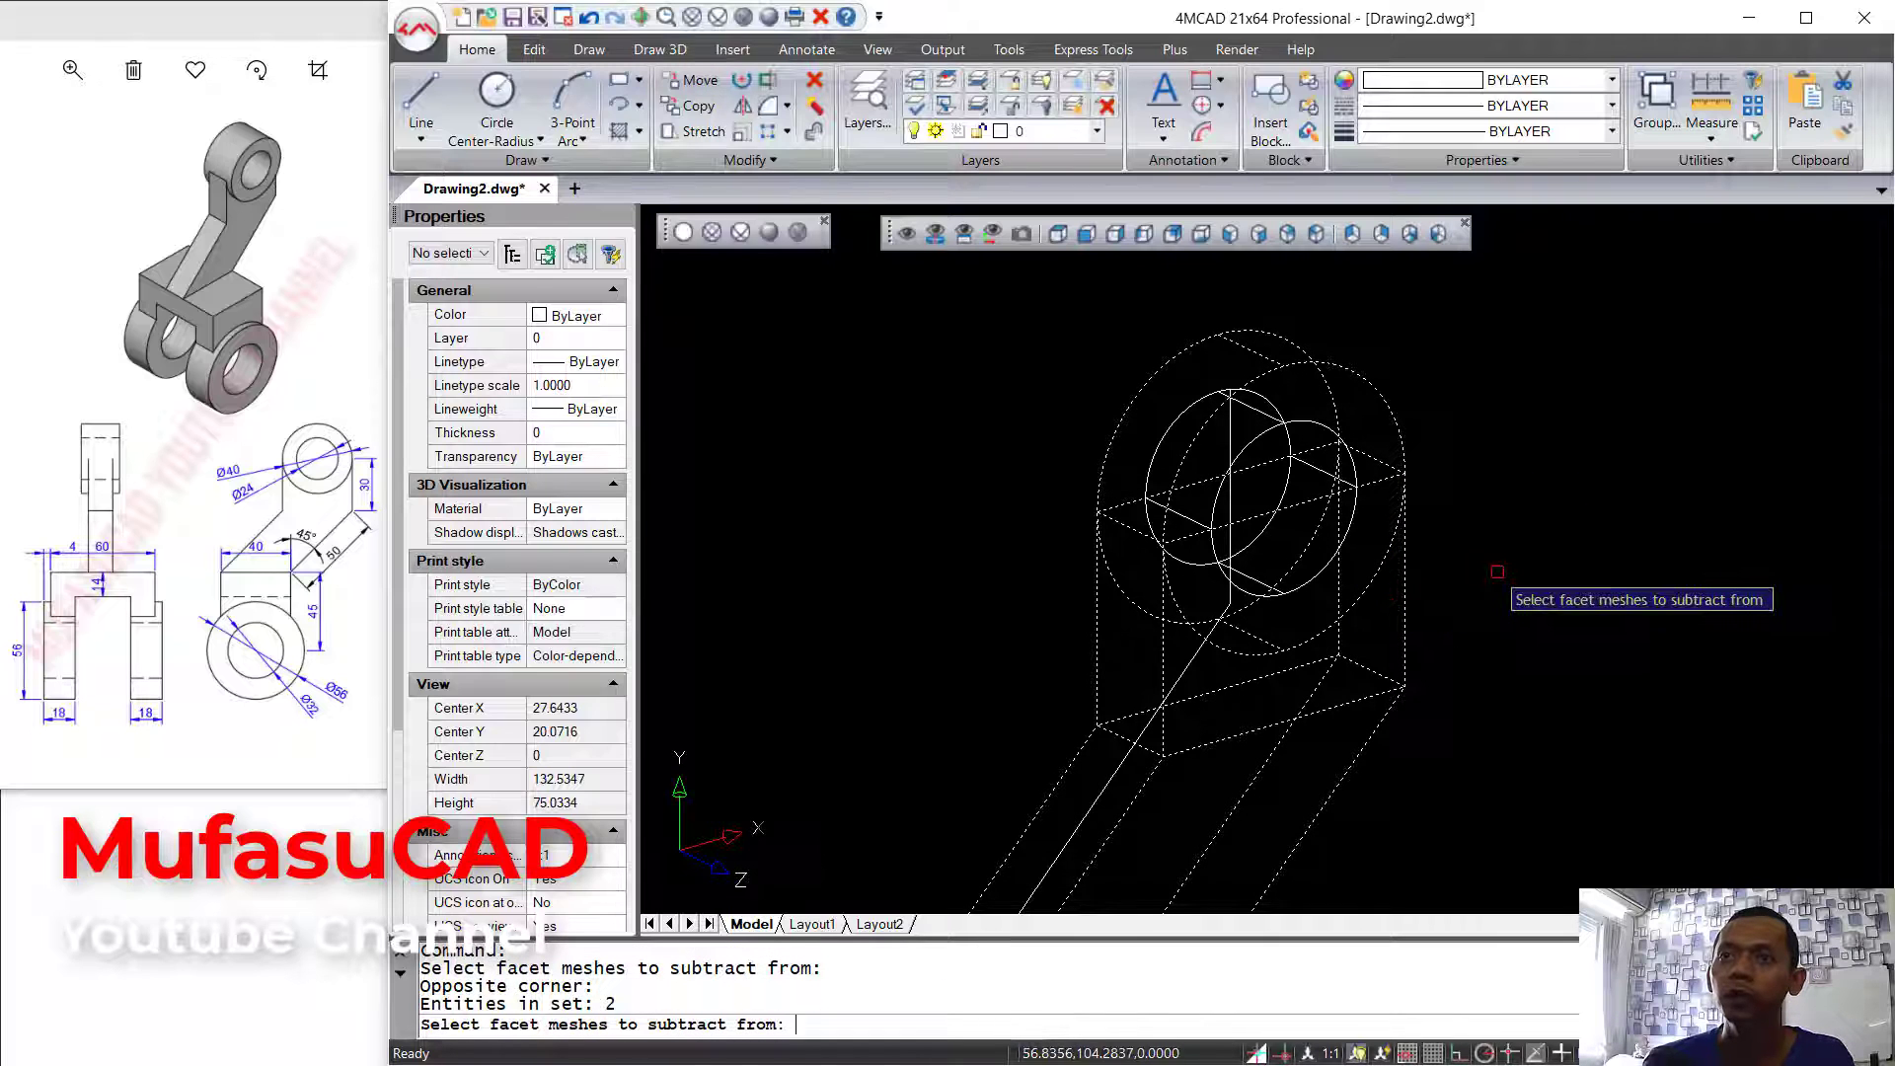
click(1314, 583)
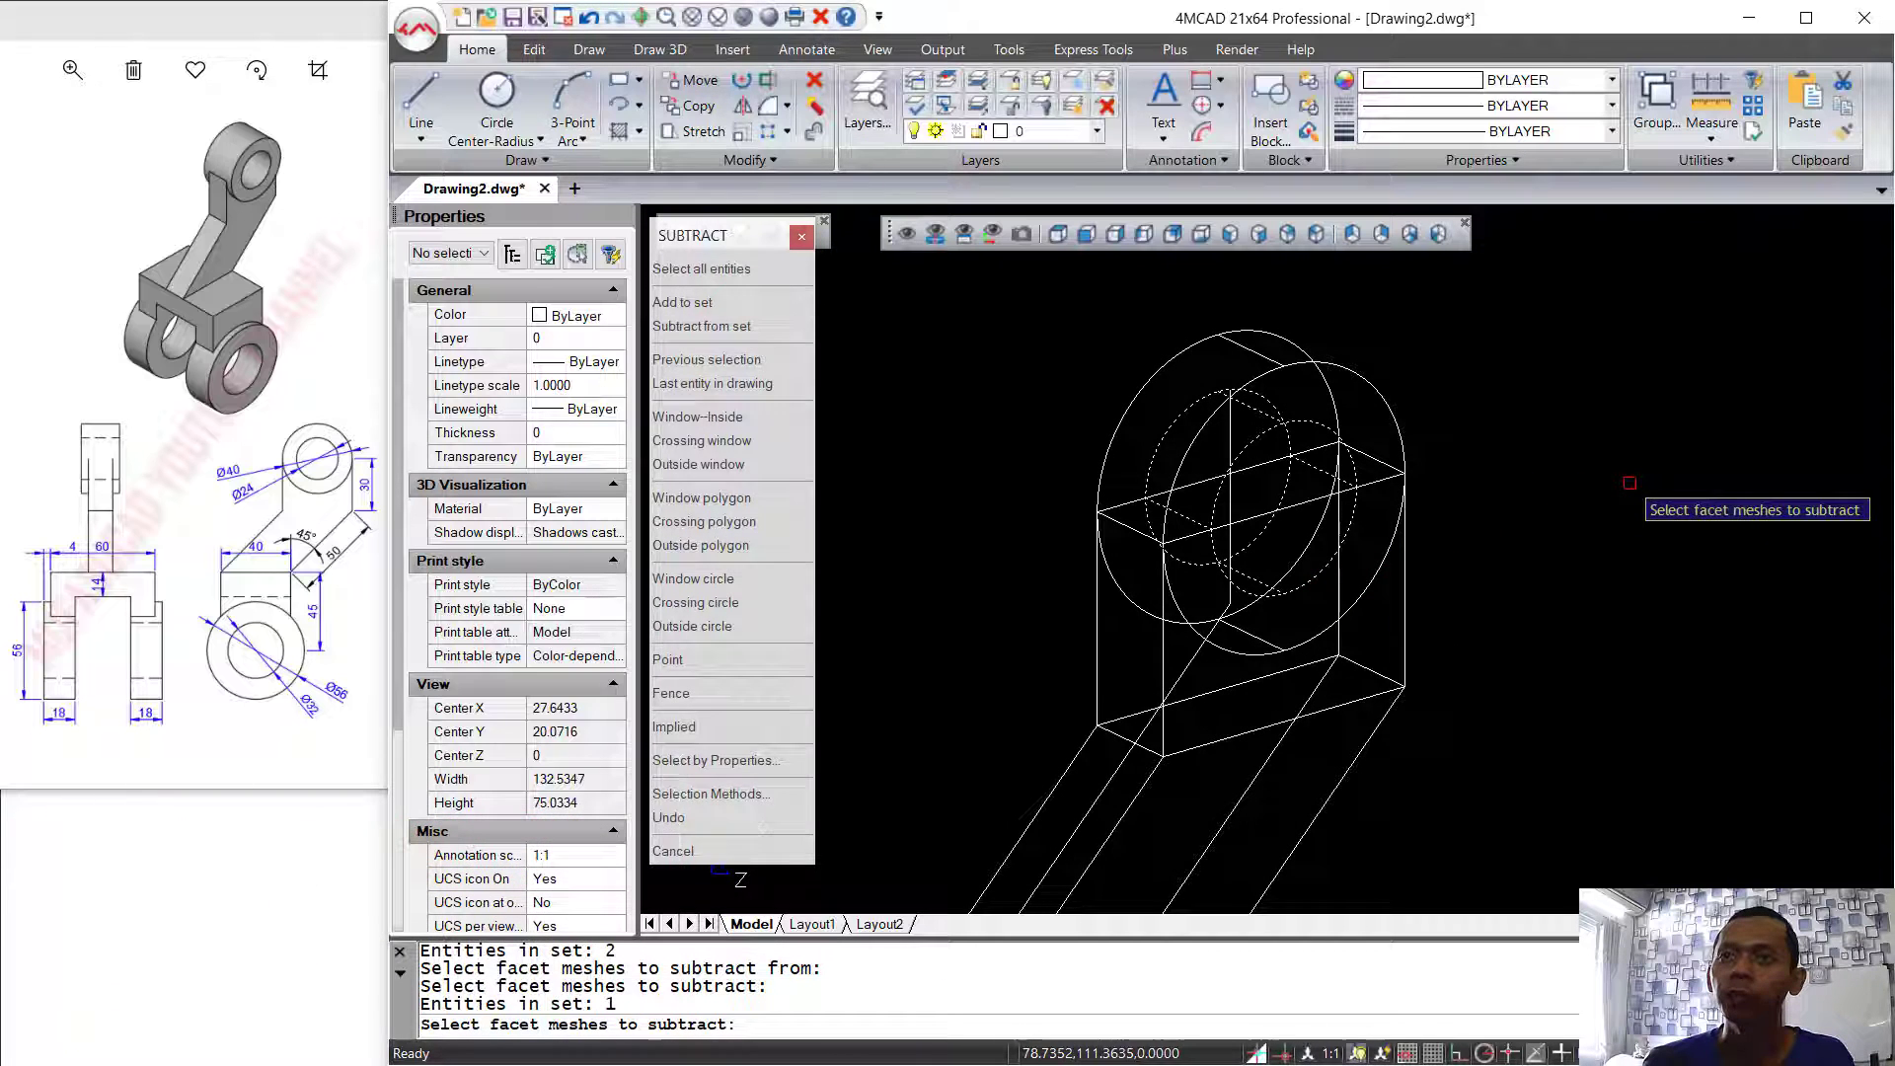
key(Return)
- Union the bored boss with the rest of the bracket into one solid
scroll(1579, 513, down, 3)
middle_drag(1612, 608, 1599, 480)
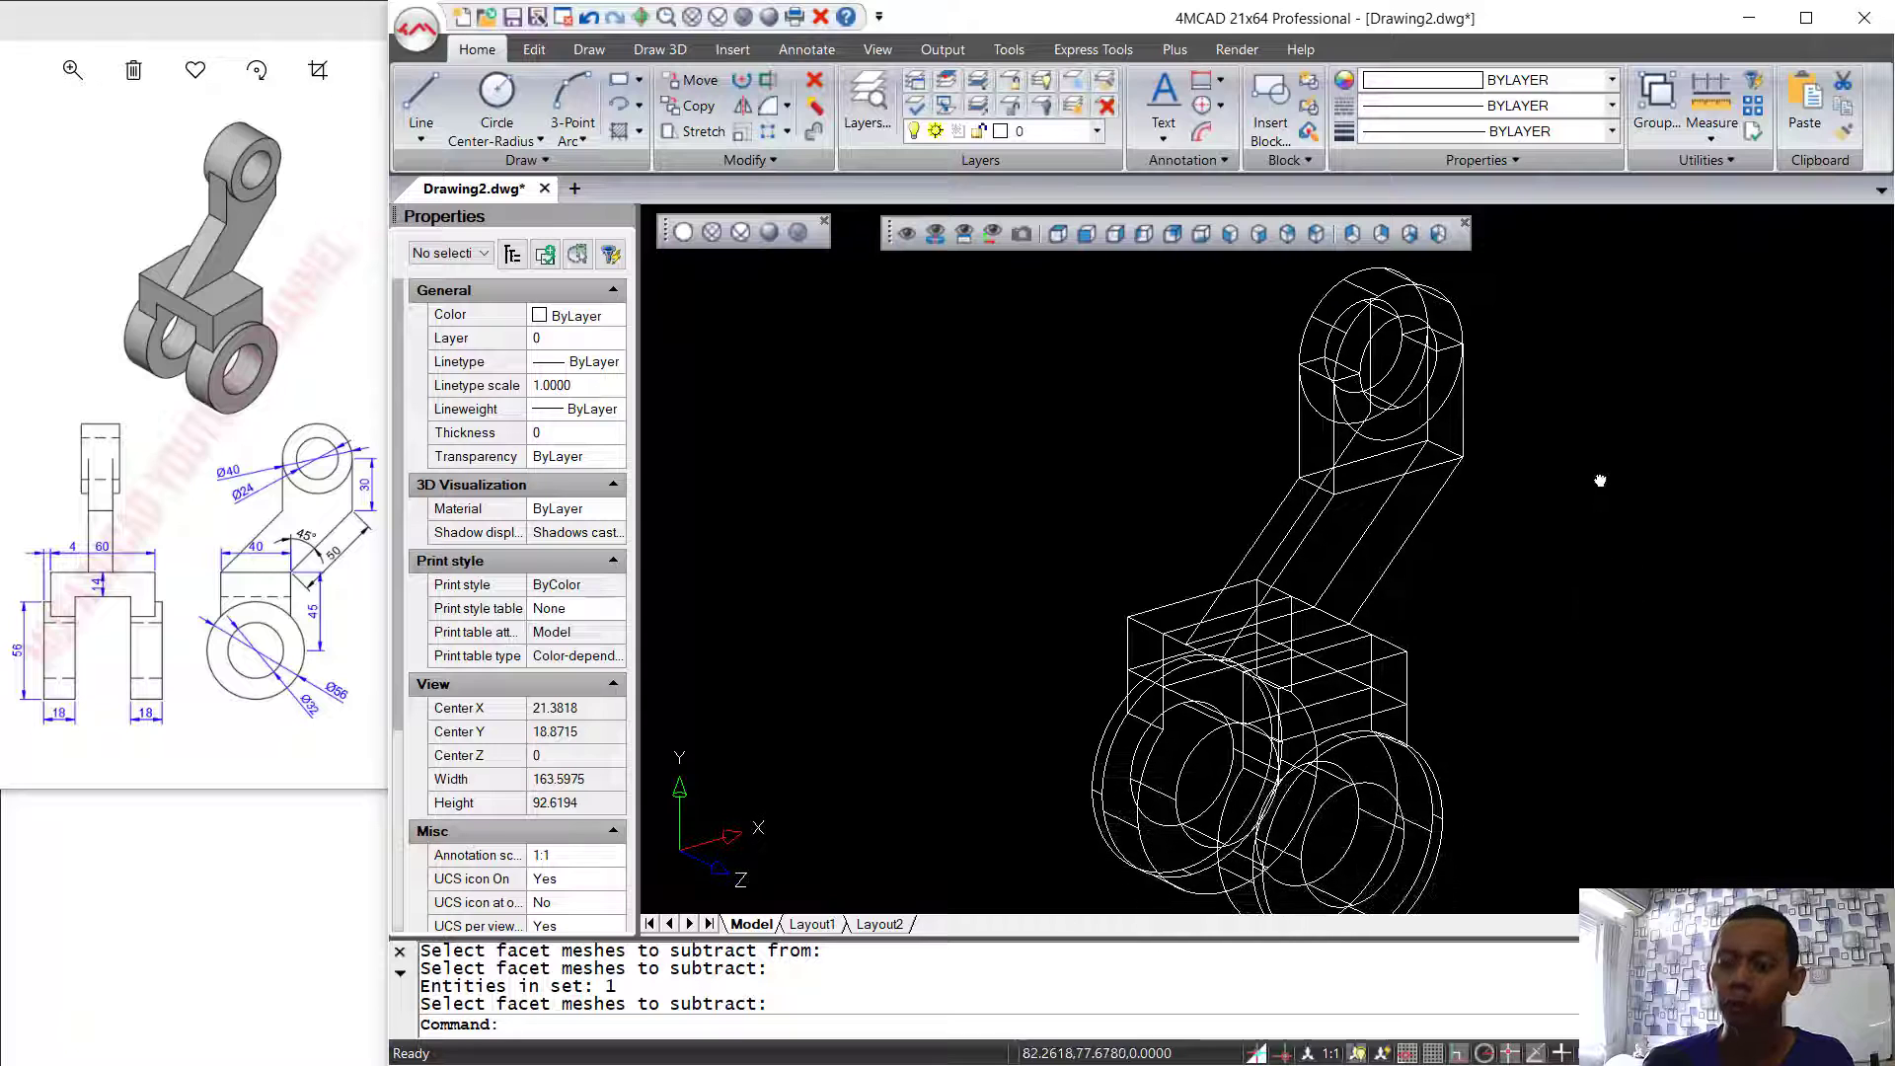
text(uni)
key(Return)
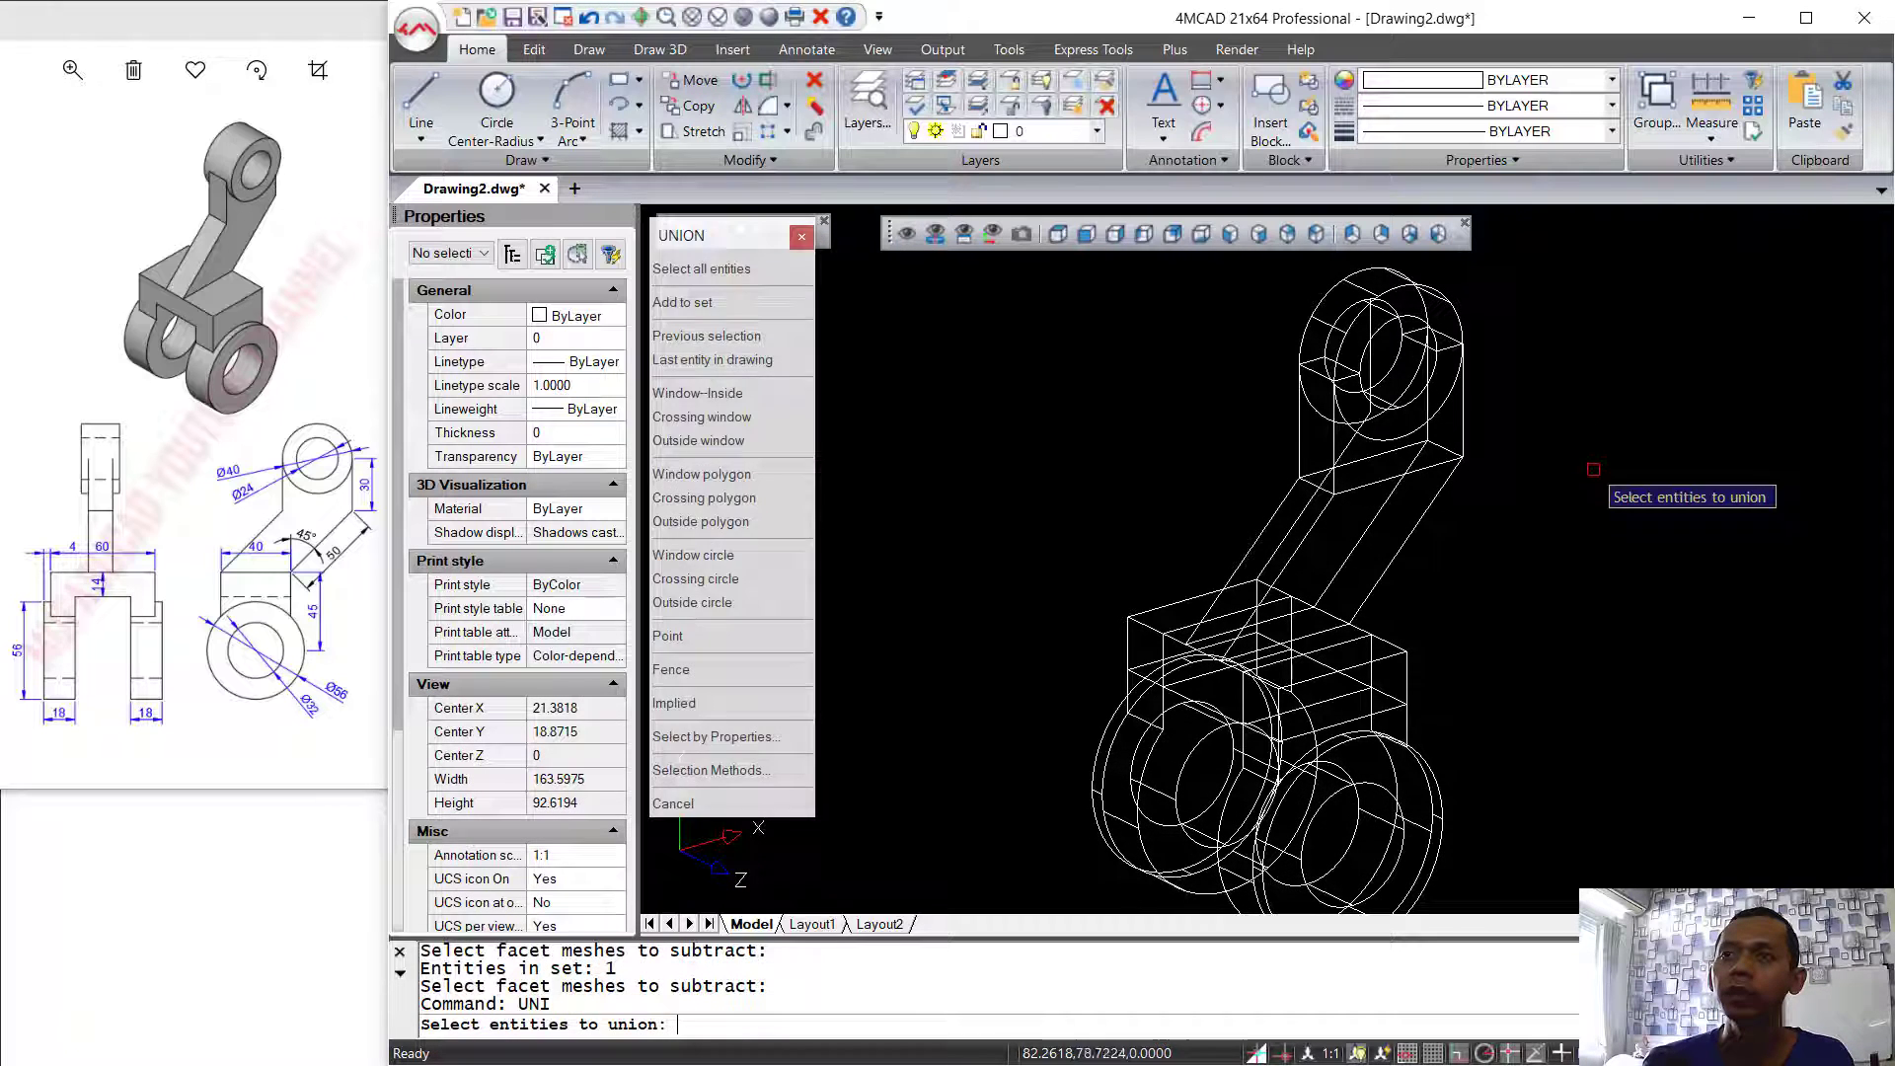
click(1615, 370)
click(1160, 797)
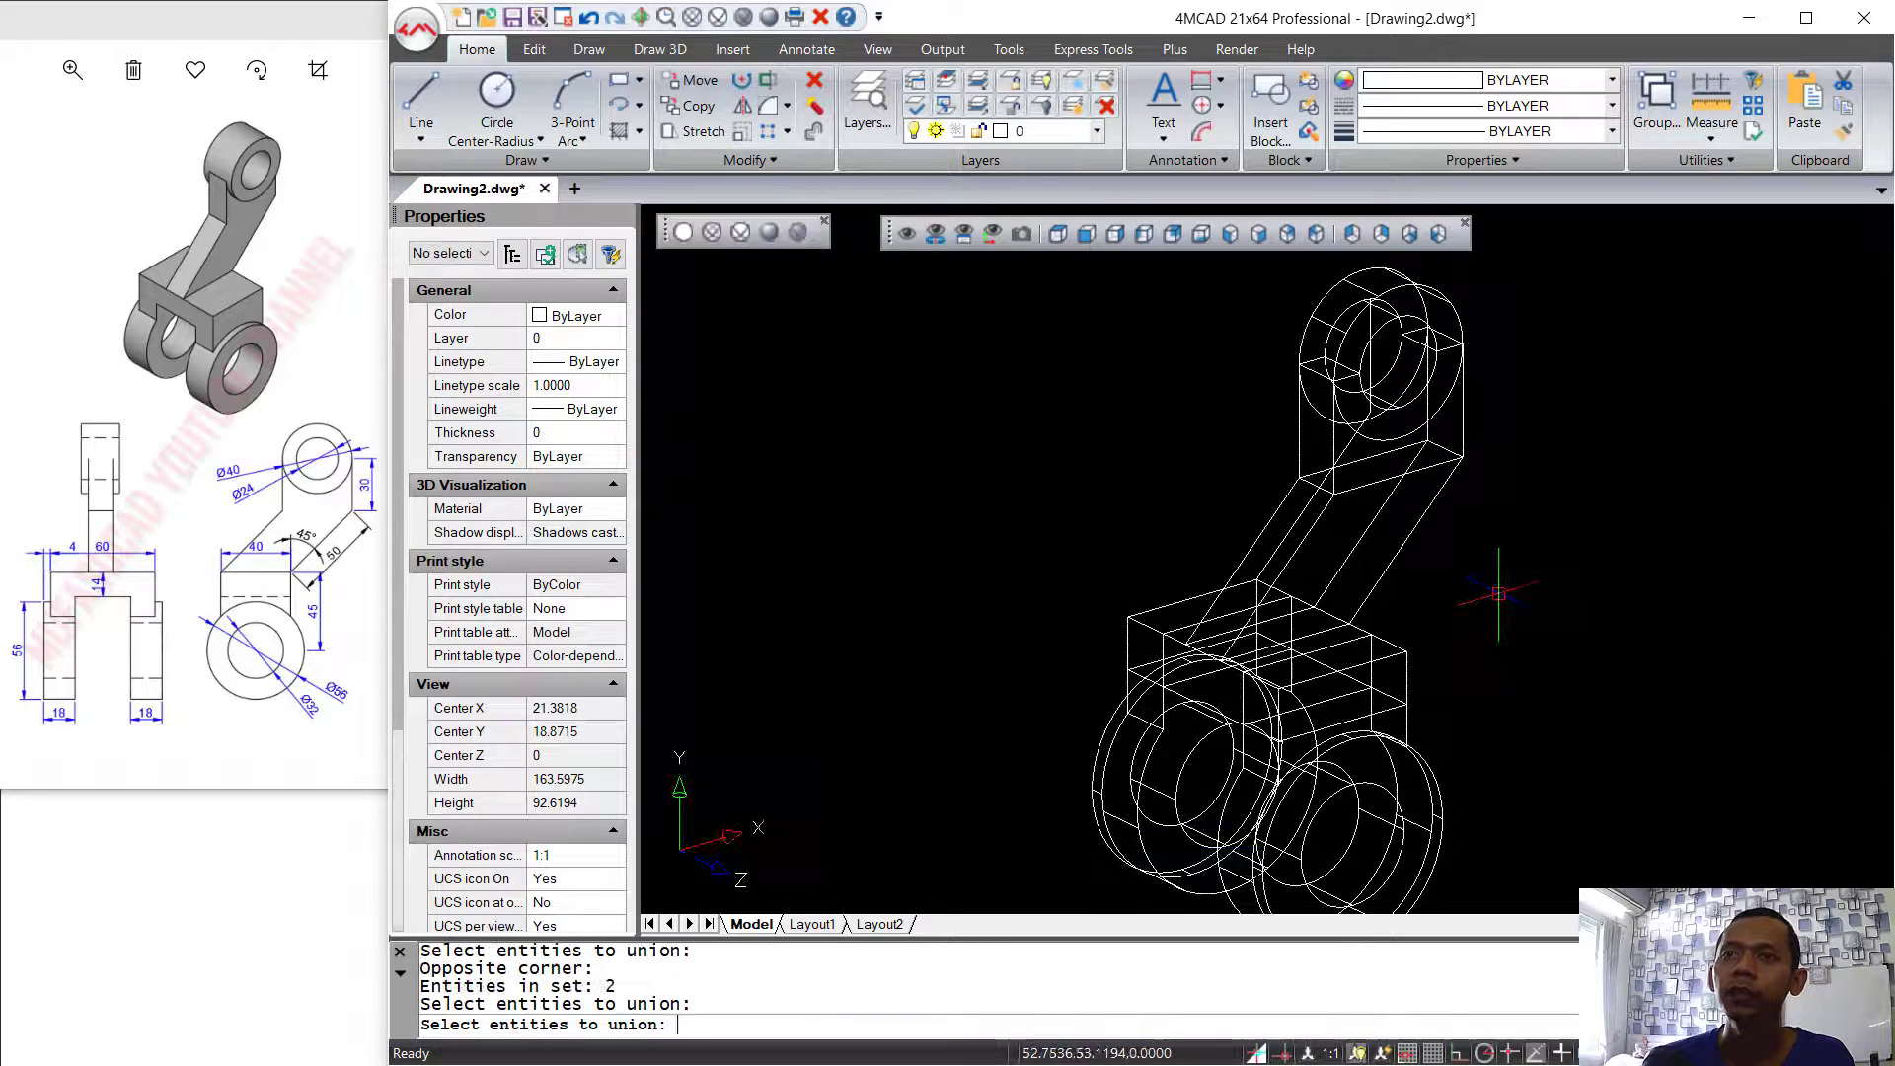
key(Return)
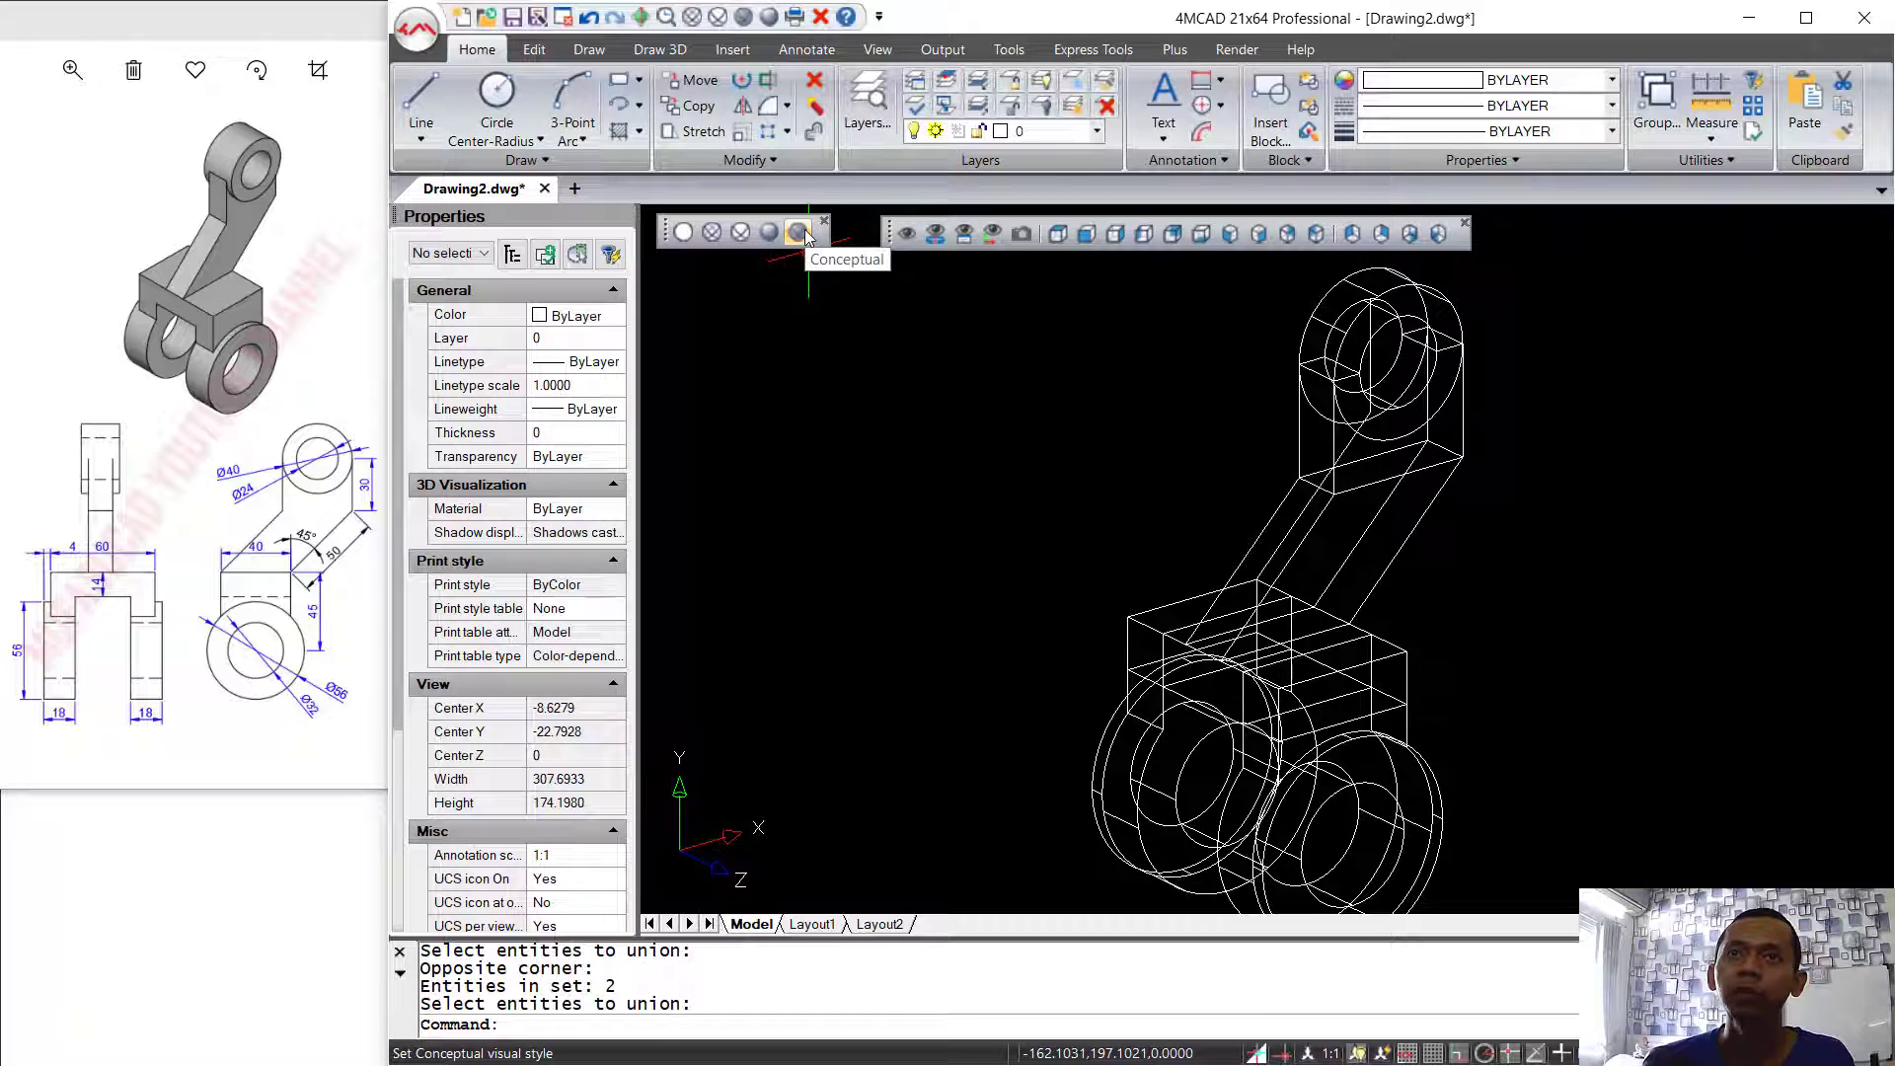
- Apply Realistic shading and orbit the bracket to show the bored boss and twin rings
click(769, 231)
mouse_move(1232, 638)
shift+middle_down()
mouse_move(1467, 524)
mouse_move(1523, 592)
mouse_move(1263, 644)
shift+middle_up()
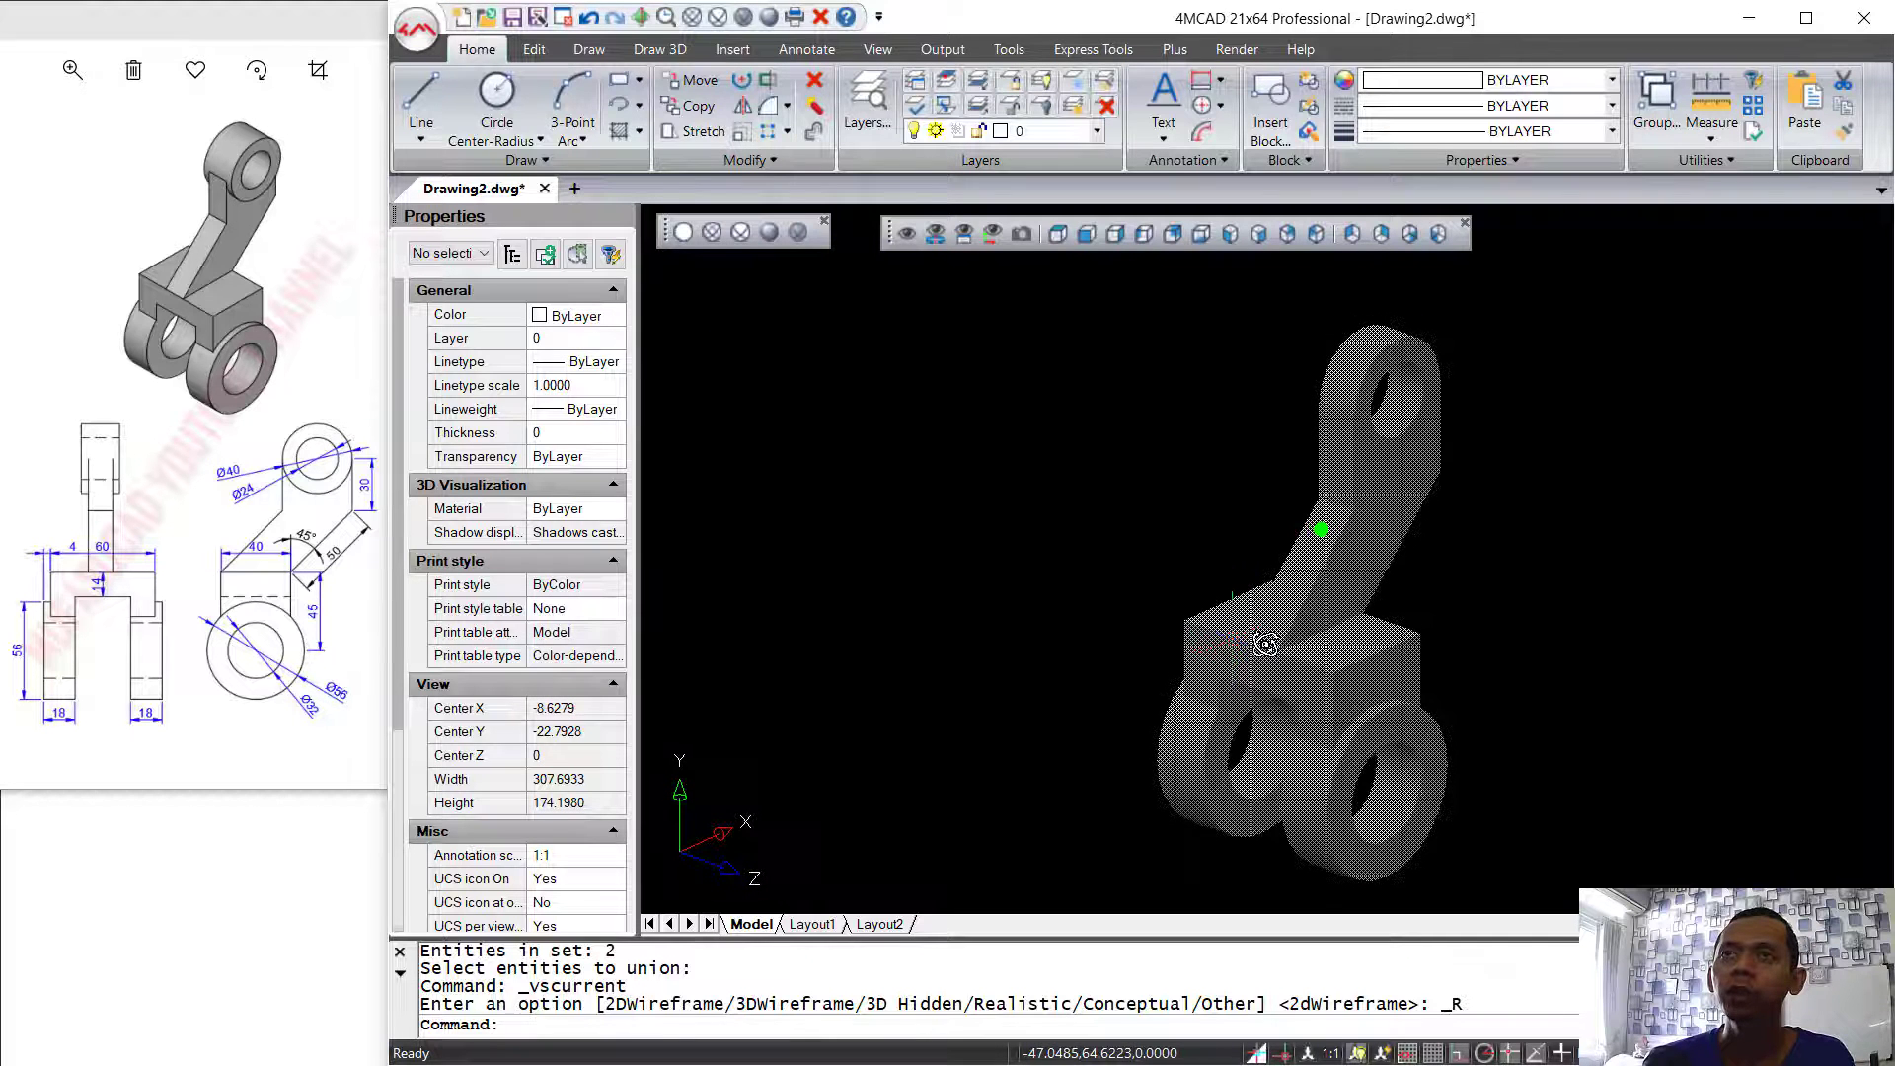
middle_drag(1510, 592, 1427, 585)
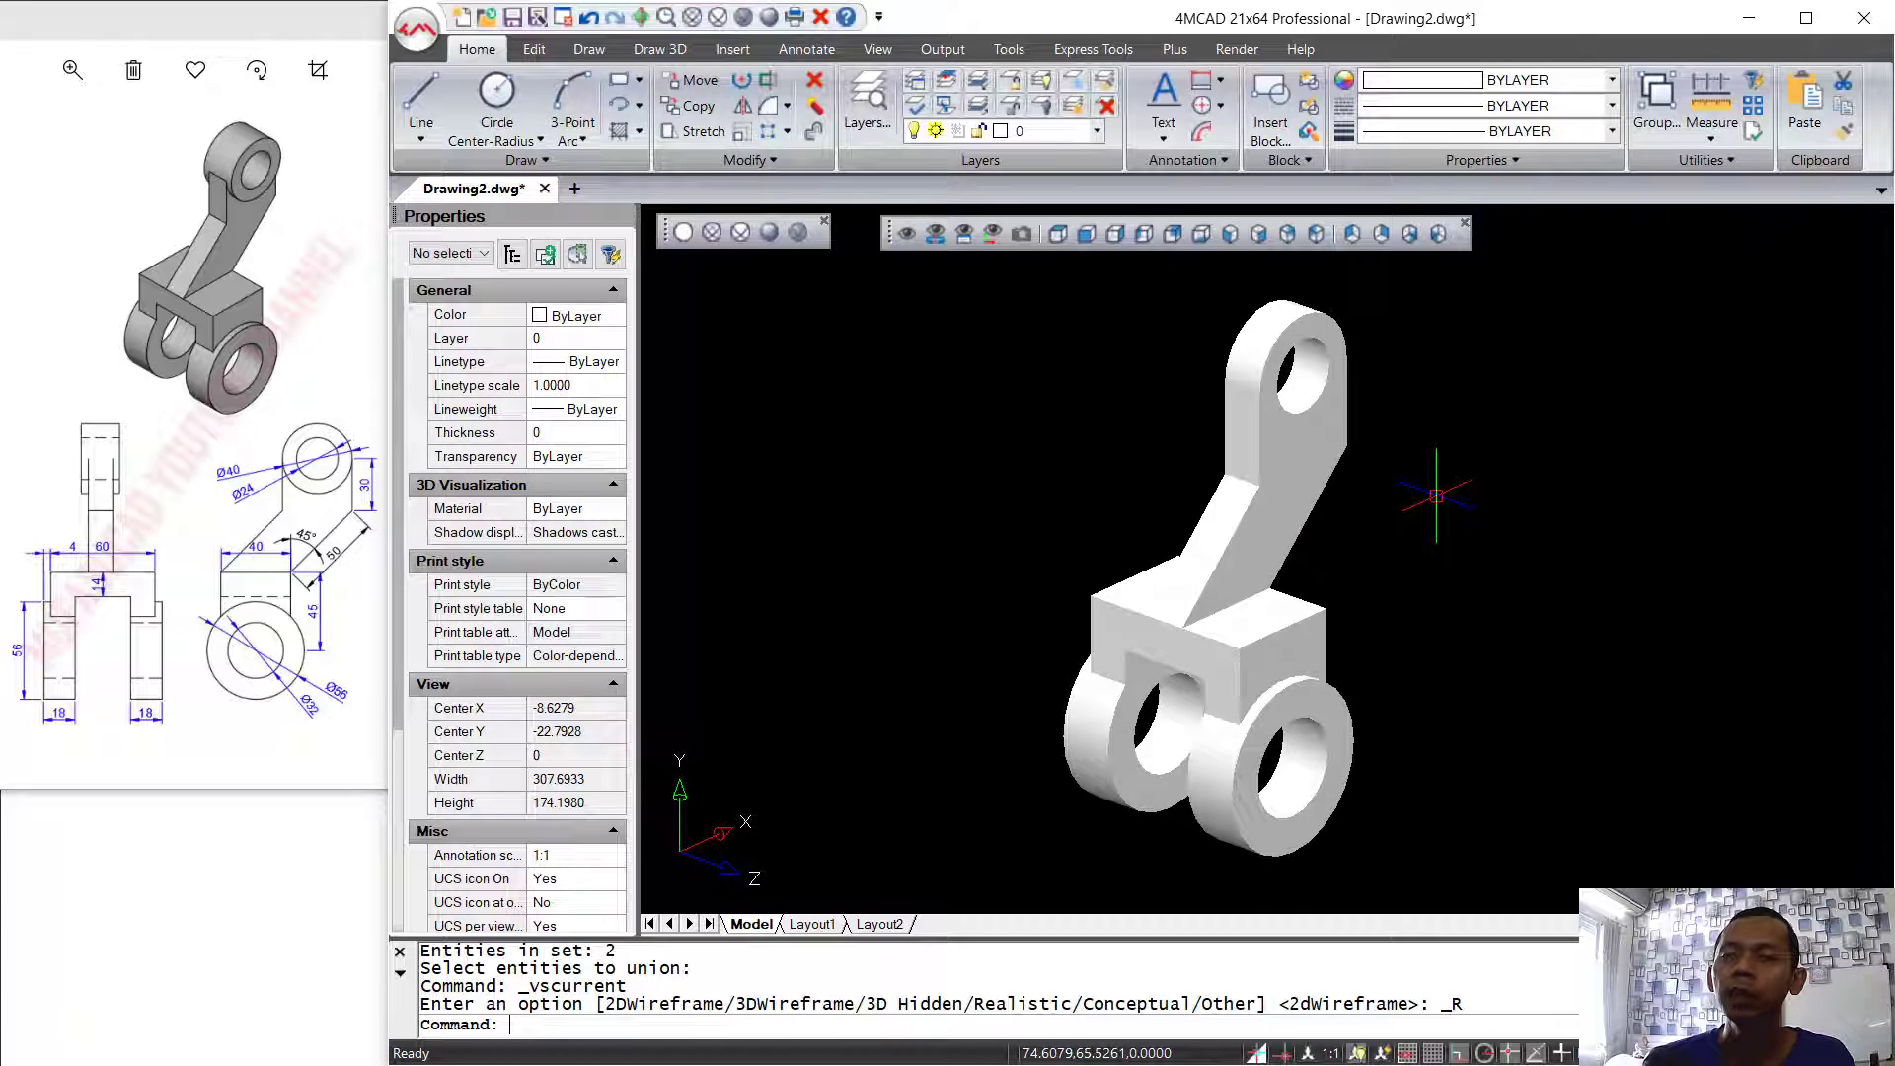